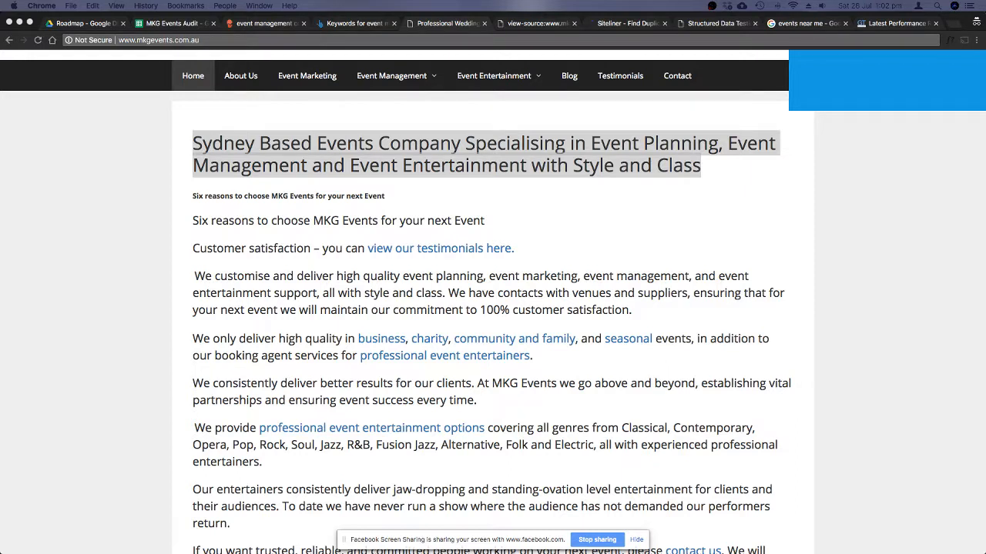
Switch to Screaming Frog SEO Spider to view the mkgevents.com.au crawl, and return to Chrome.
{"action": "key", "text": "super+Tab"}
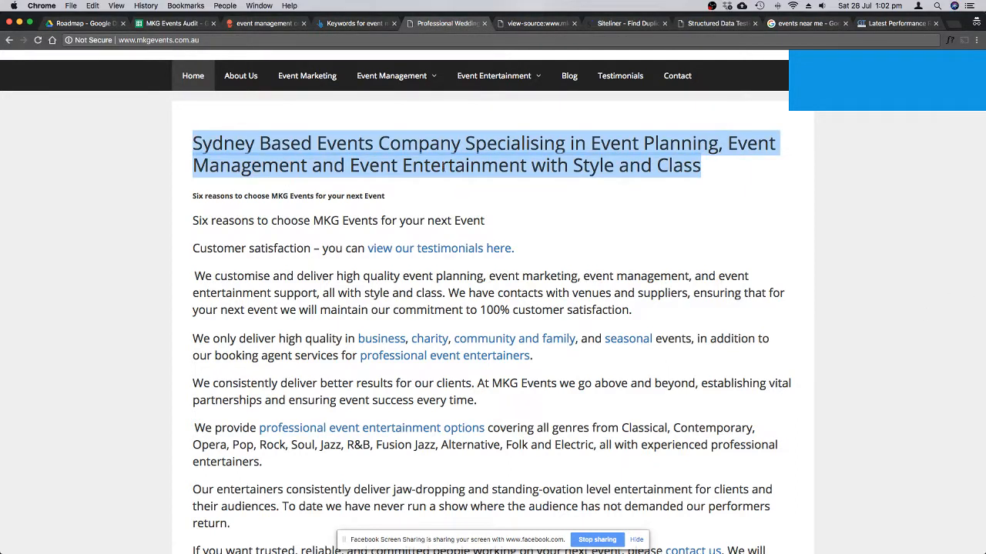
{"action": "left_click", "coordinate": [449, 166]}
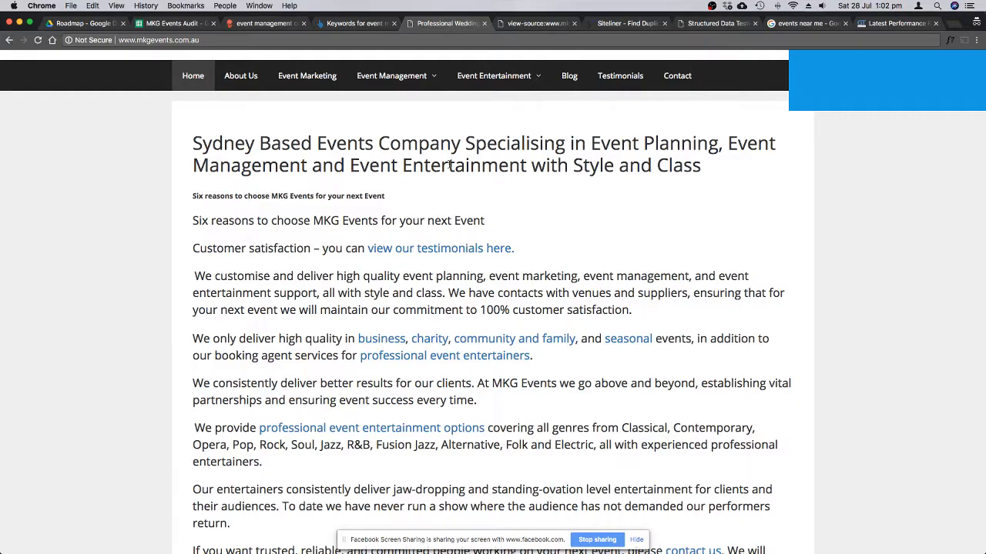
{"action": "key", "text": "super+Tab"}
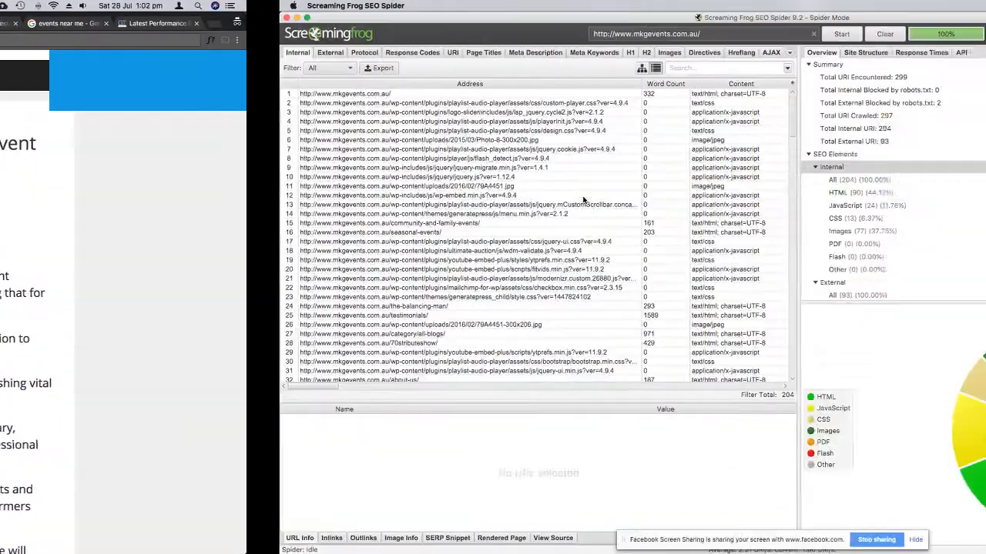
{"action": "key", "text": "super+Tab"}
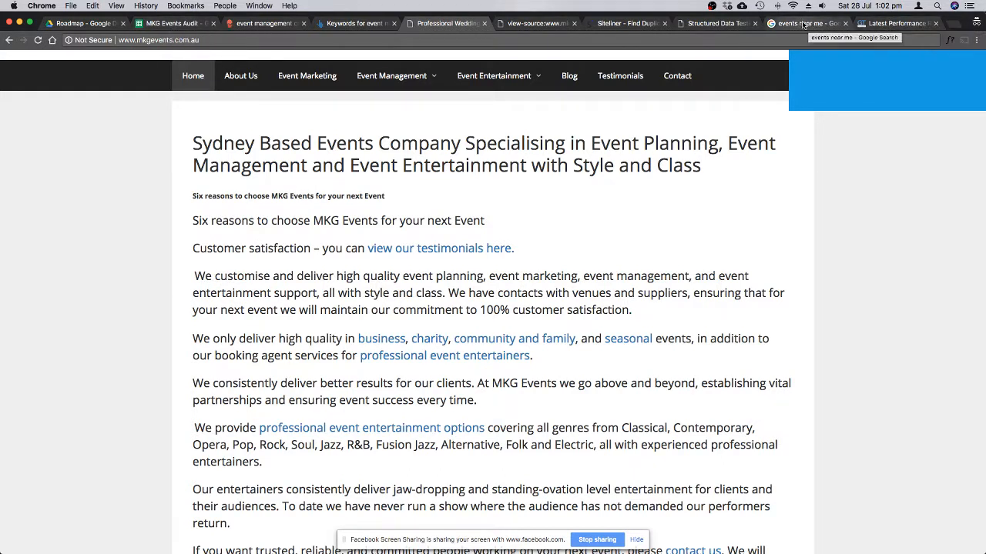
Move the page-source tab beside the MKG Events Audit sheet and review the sheet's top competitors, main keyword and company header.
{"action": "left_click_drag", "start_coordinate": [541, 21], "coordinate": [270, 19]}
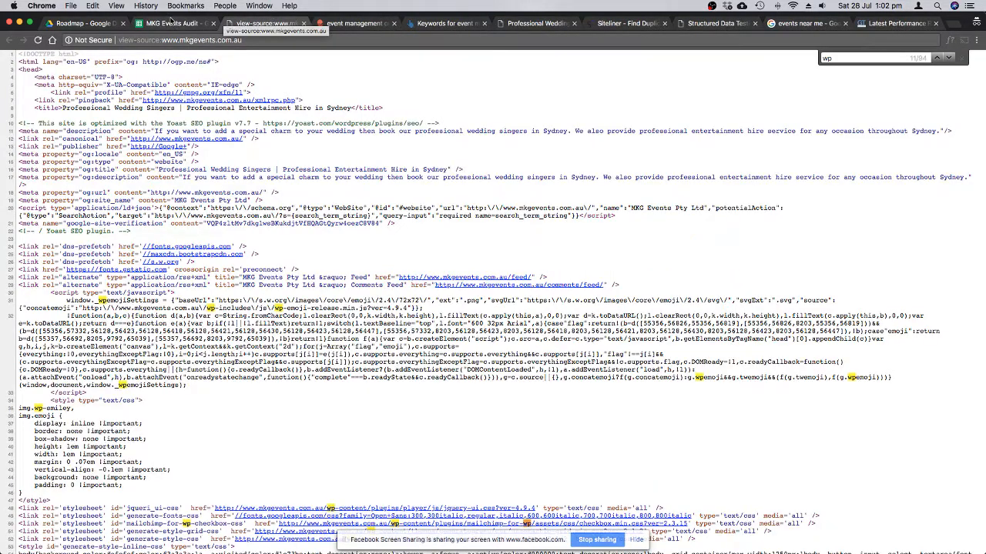
{"action": "left_click", "coordinate": [172, 22]}
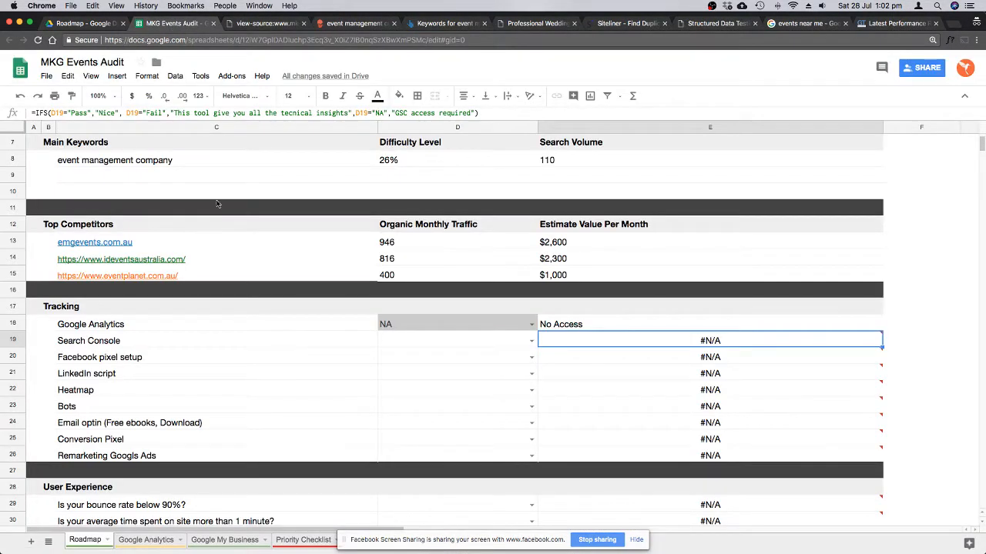
{"action": "scroll", "coordinate": [270, 301], "scroll_direction": "up", "scroll_amount": 3}
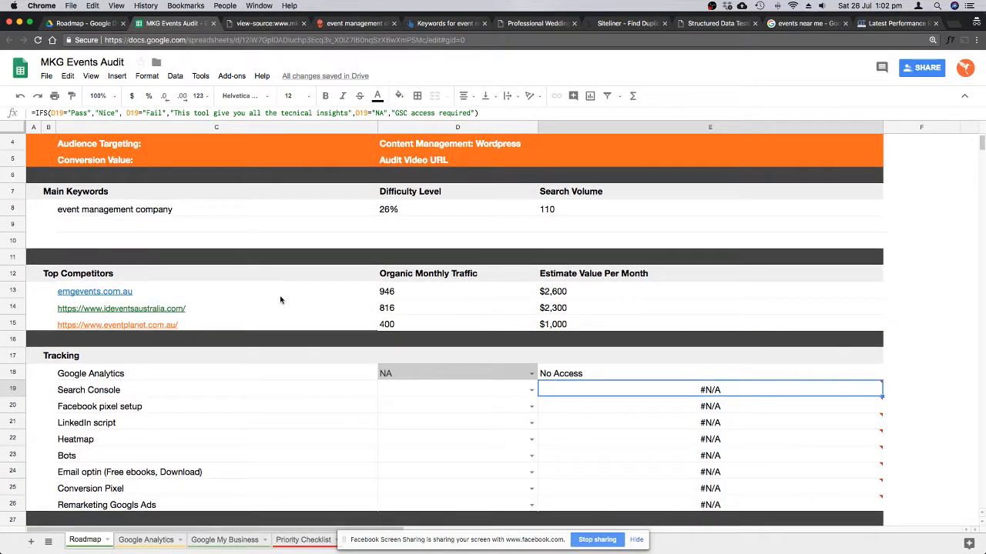
{"action": "mouse_move", "coordinate": [242, 291]}
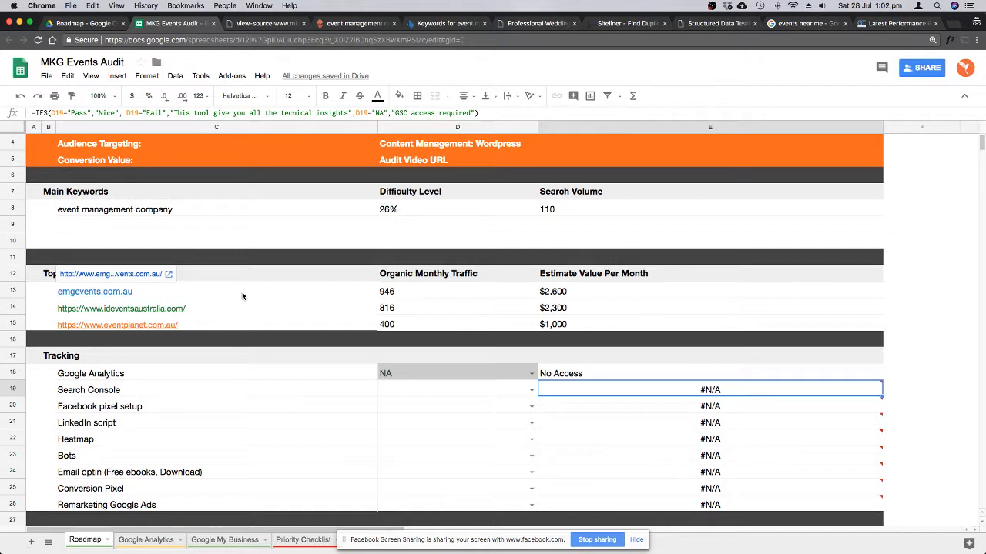
{"action": "left_click", "coordinate": [260, 290]}
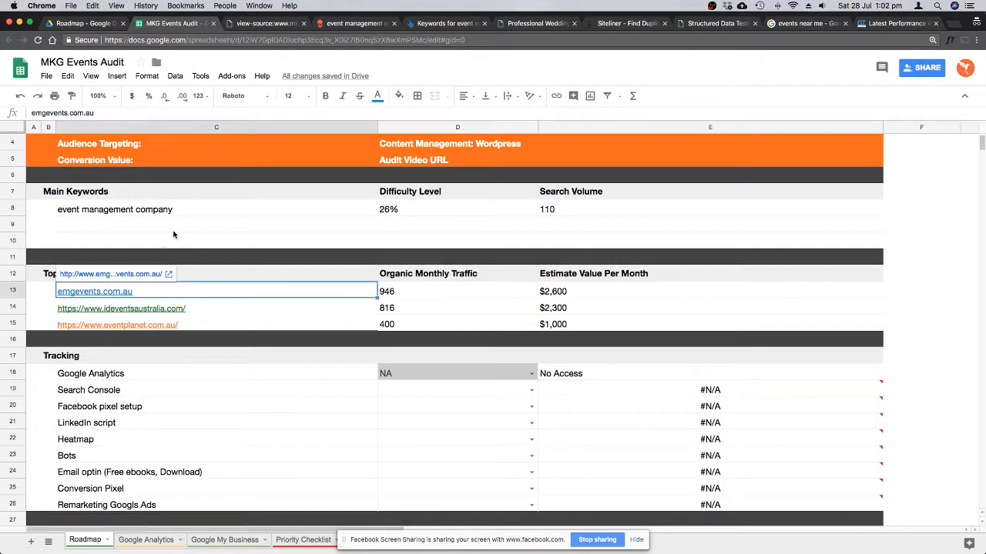
{"action": "left_click", "coordinate": [221, 210]}
{"action": "scroll", "coordinate": [217, 206], "scroll_direction": "up", "scroll_amount": 1}
{"action": "scroll", "coordinate": [217, 208], "scroll_direction": "up", "scroll_amount": 2}
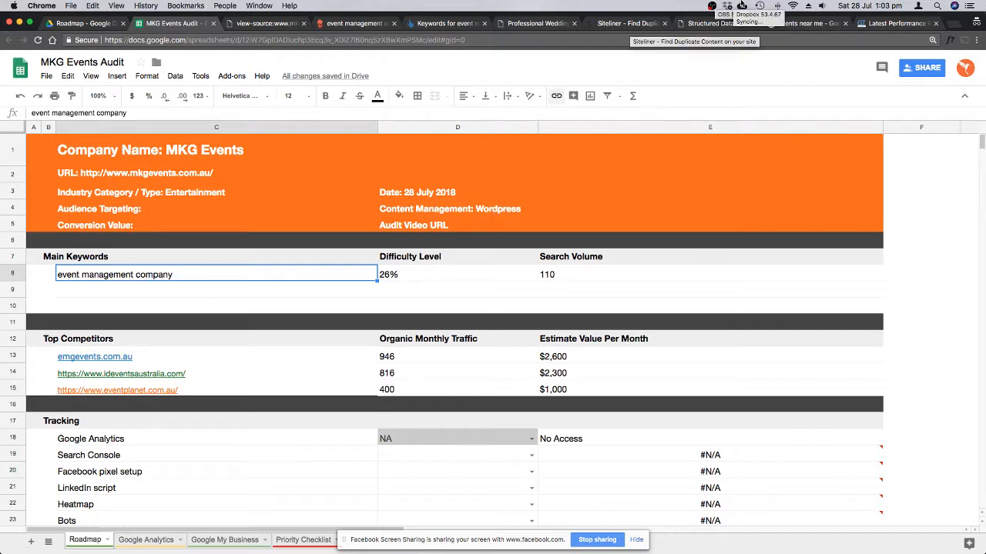
View the mkgevents.com.au page source and return to the keyword and competitor sections of the audit sheet.
{"action": "left_click", "coordinate": [264, 25]}
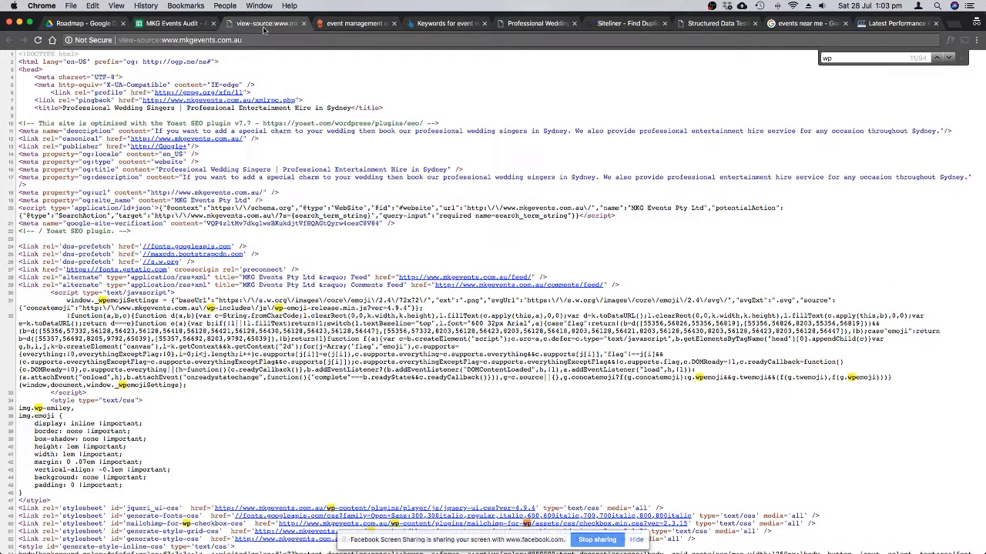
{"action": "left_click", "coordinate": [181, 25]}
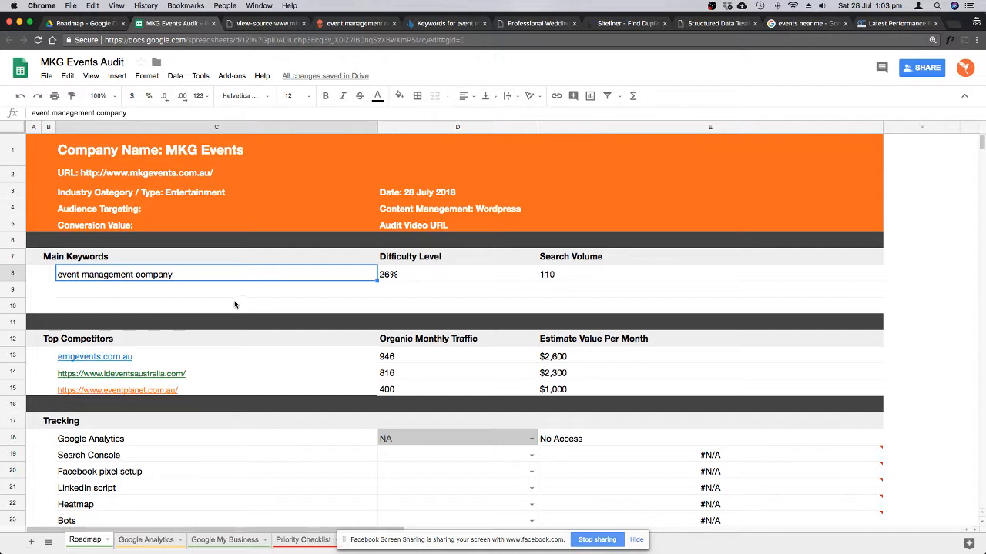
{"action": "scroll", "coordinate": [257, 284], "scroll_direction": "down", "scroll_amount": 2}
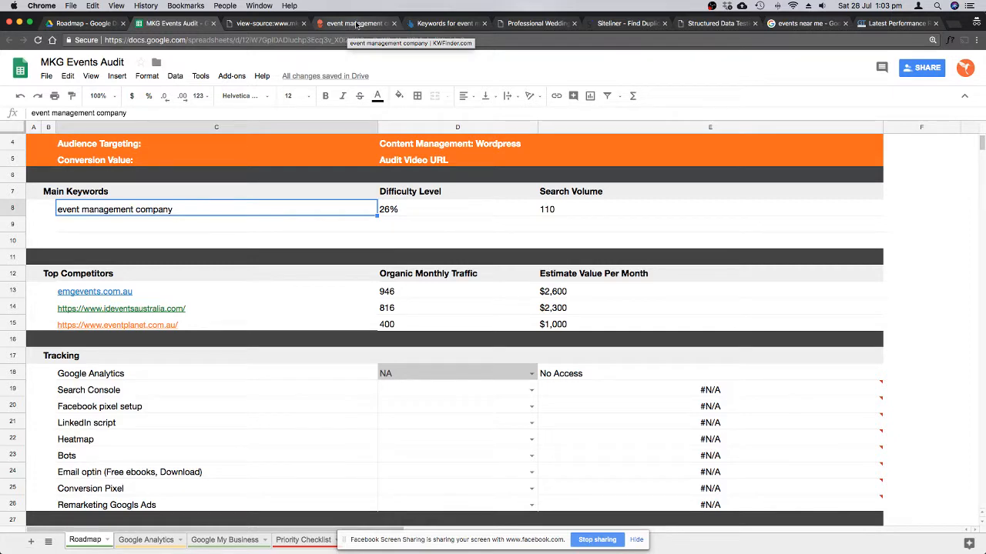
Move the KWFinder tab beside the audit sheet and compare the "event management company" keyword data with the sheet's search volume.
{"action": "left_click_drag", "start_coordinate": [357, 21], "coordinate": [291, 23]}
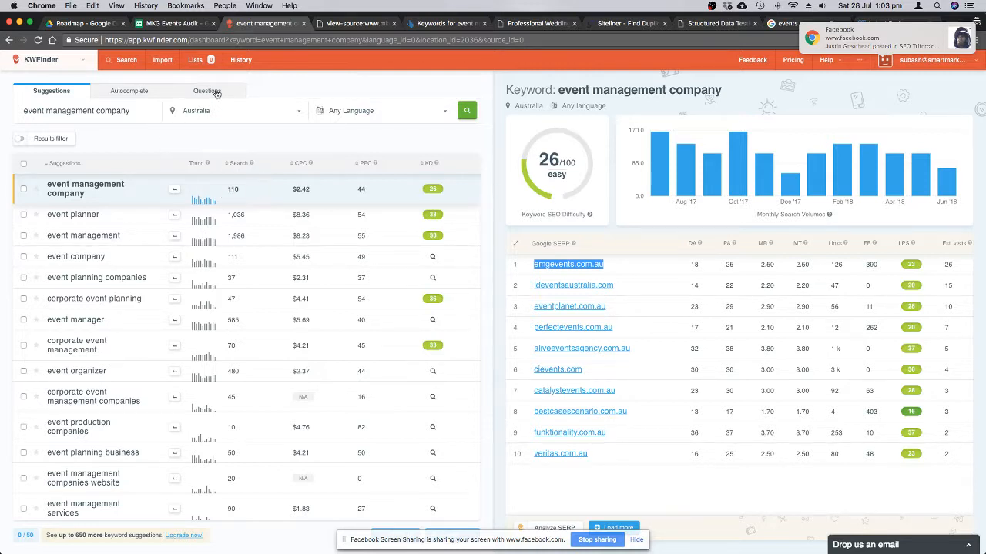
{"action": "left_click", "coordinate": [177, 25]}
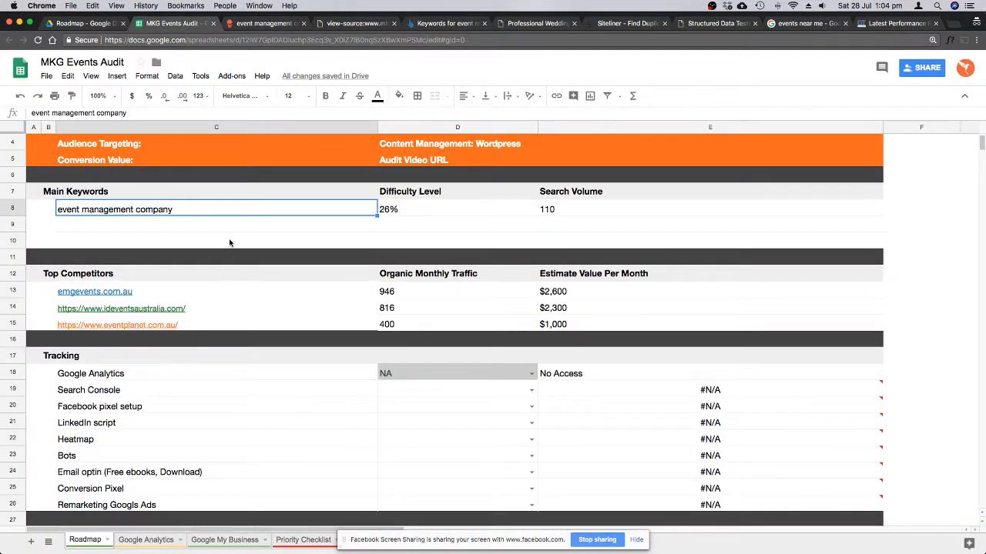
{"action": "left_click", "coordinate": [570, 217]}
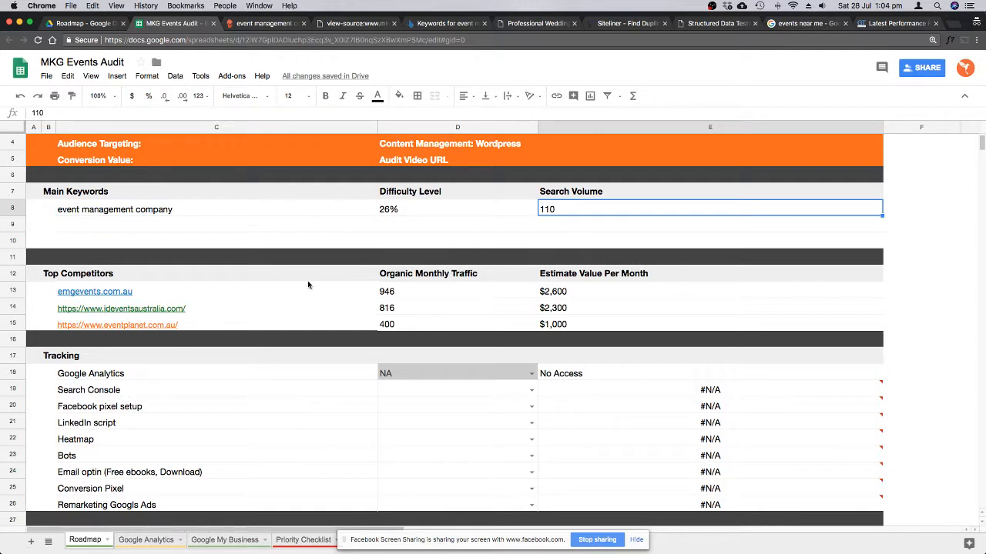
Review the sheet's top competitors, move the Ahrefs keyword tab beside the sheet, and check its SERP overview for these sites.
{"action": "scroll", "coordinate": [307, 285], "scroll_direction": "down", "scroll_amount": 3}
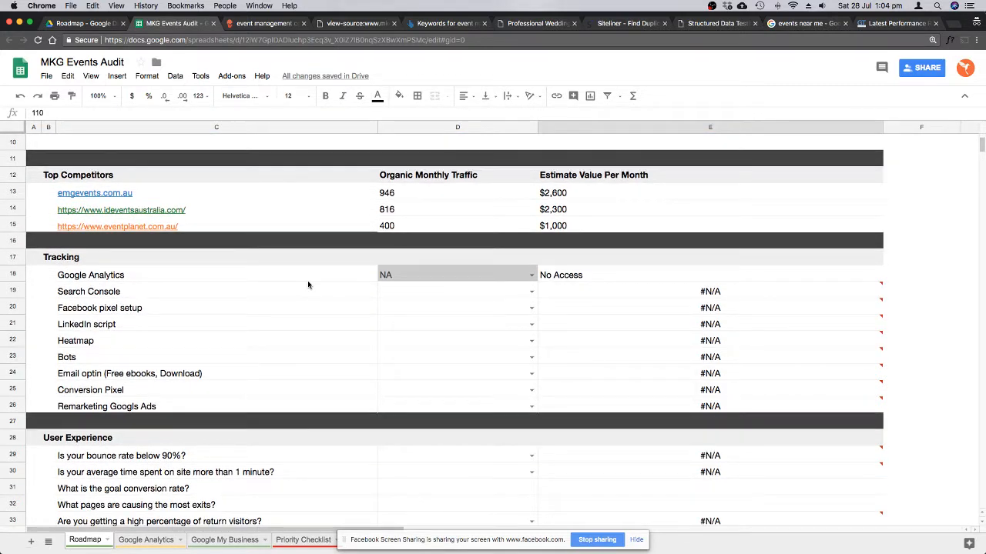
{"action": "mouse_move", "coordinate": [243, 193]}
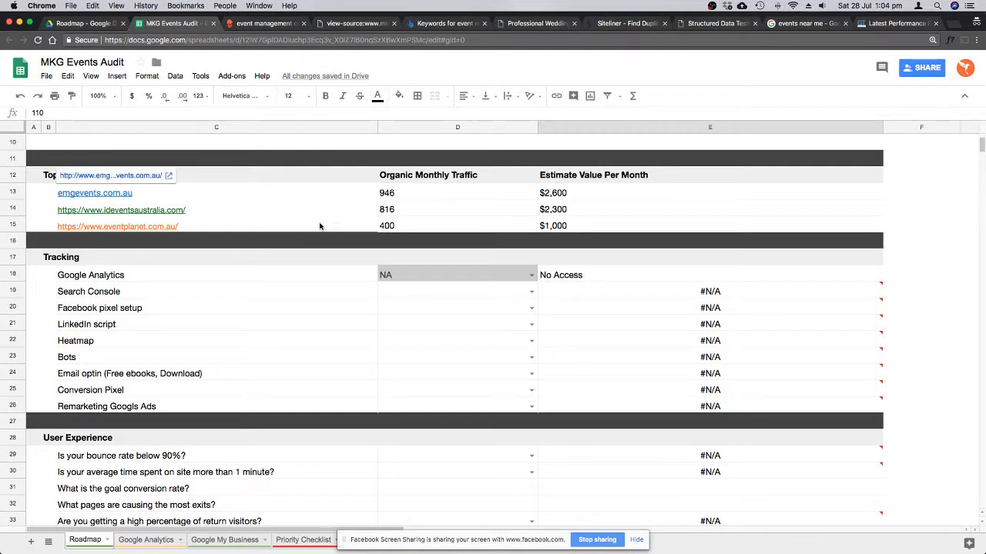
{"action": "left_click", "coordinate": [678, 223]}
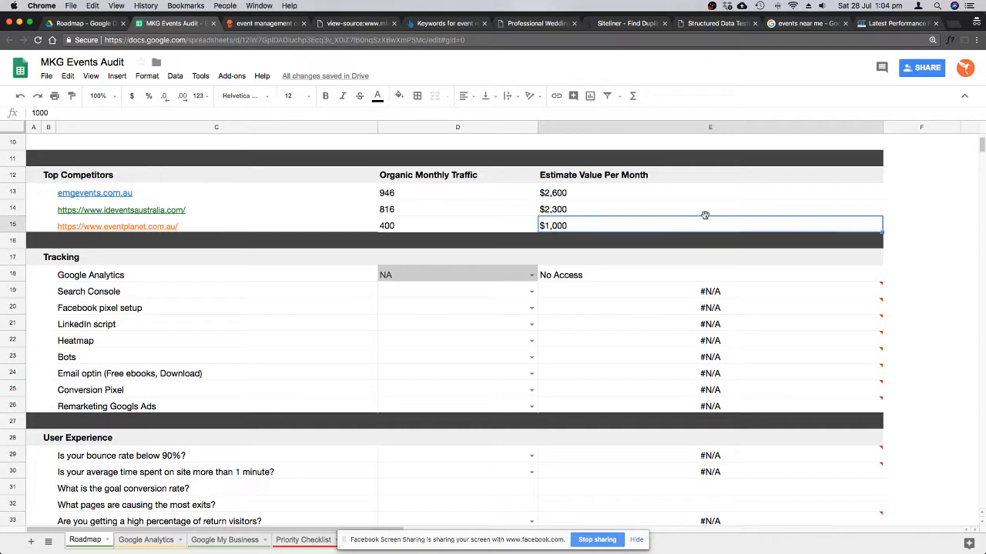
{"action": "left_click_drag", "start_coordinate": [420, 23], "coordinate": [281, 23]}
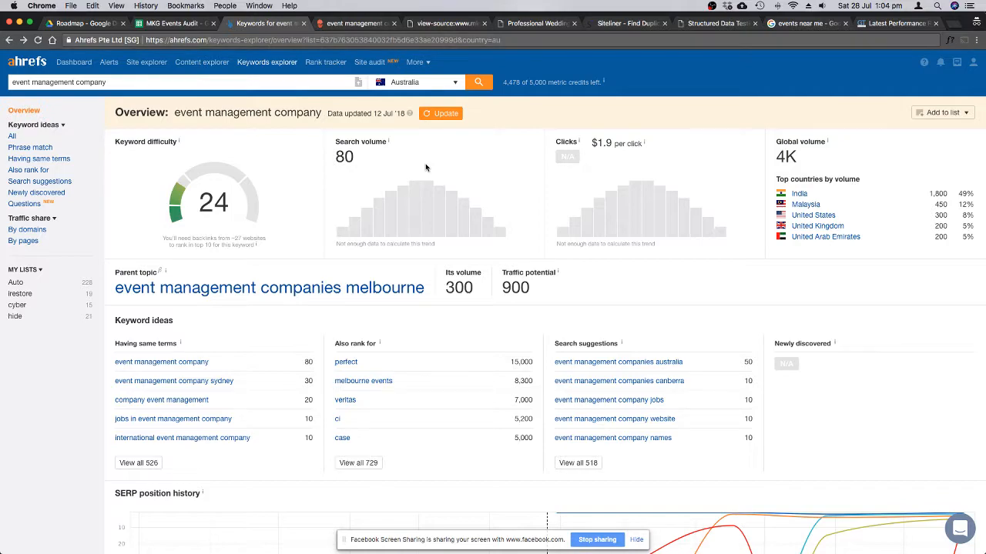
{"action": "scroll", "coordinate": [275, 305], "scroll_direction": "down", "scroll_amount": 10}
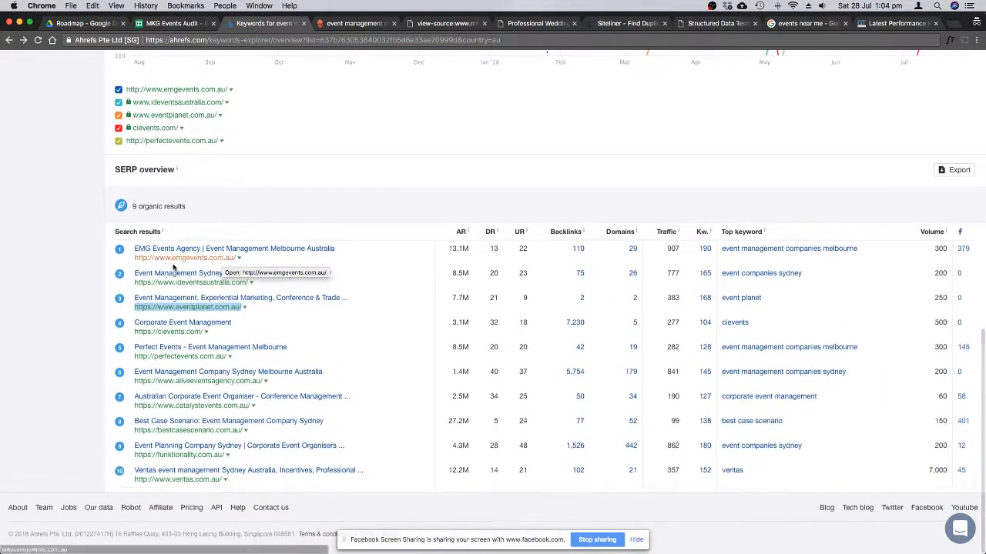
{"action": "left_click", "coordinate": [179, 23]}
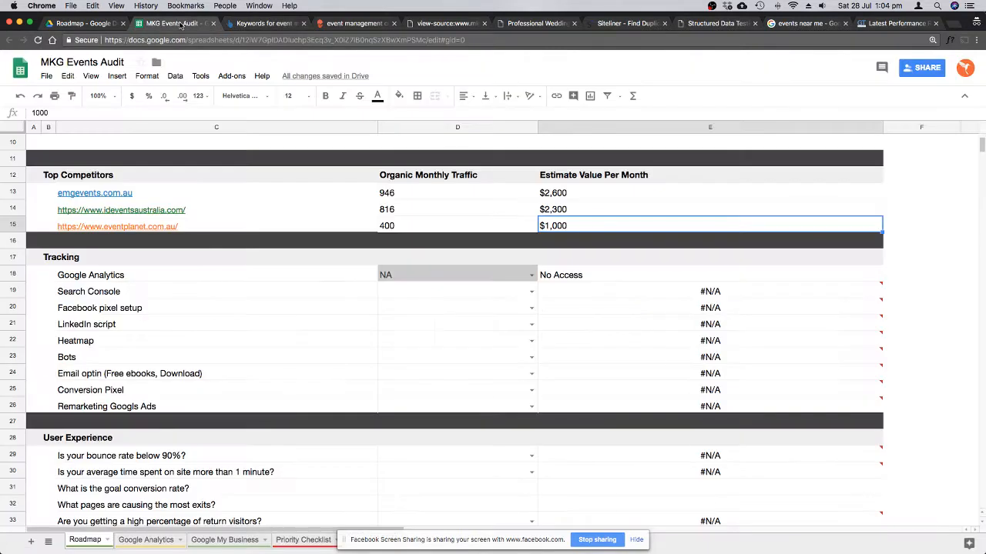
{"action": "left_click", "coordinate": [274, 24]}
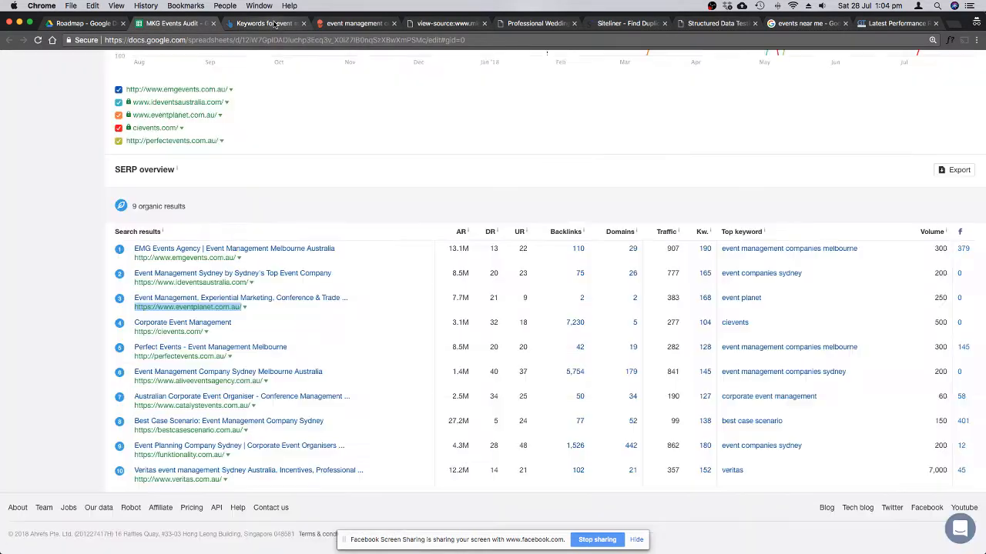
{"action": "left_click", "coordinate": [250, 283]}
{"action": "left_click", "coordinate": [283, 108]}
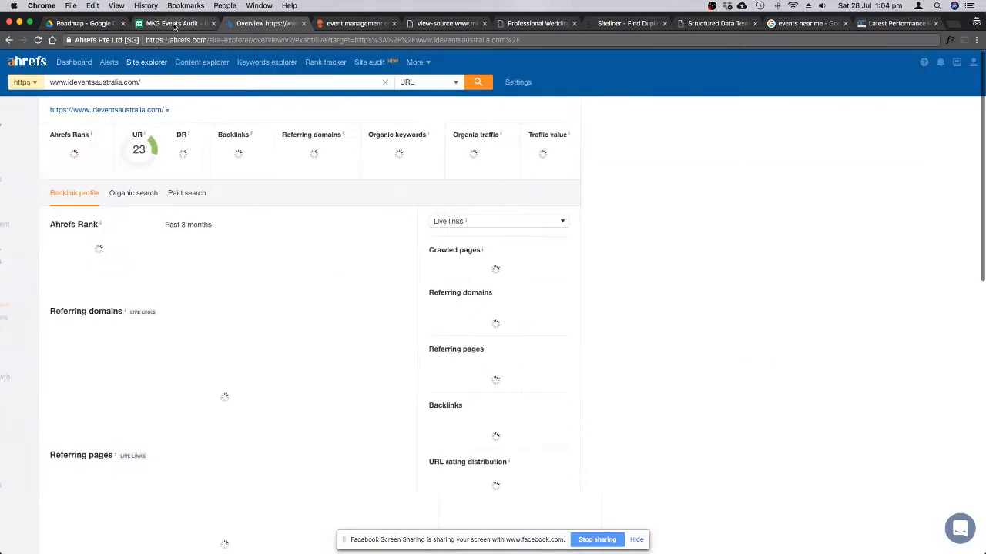
{"action": "left_click", "coordinate": [174, 24]}
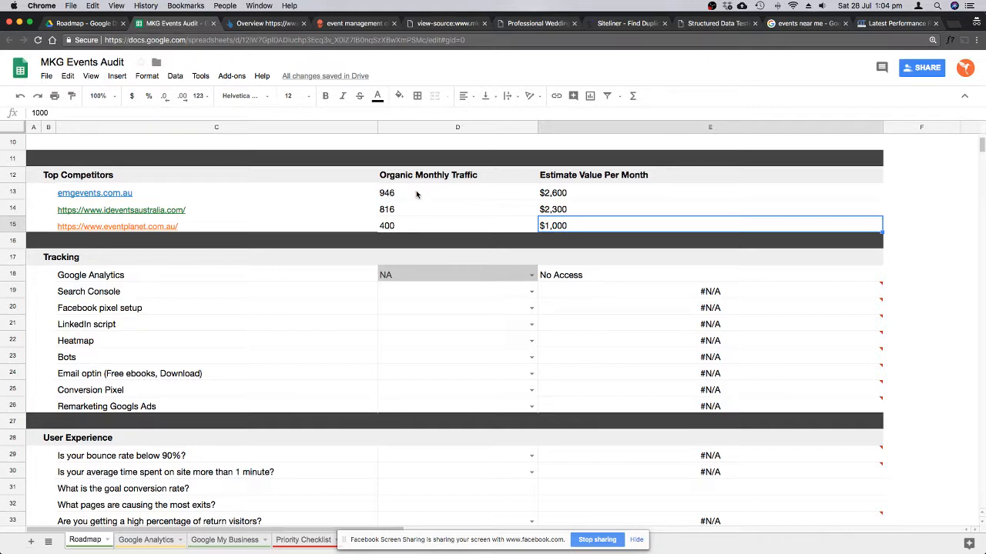
{"action": "left_click", "coordinate": [620, 193]}
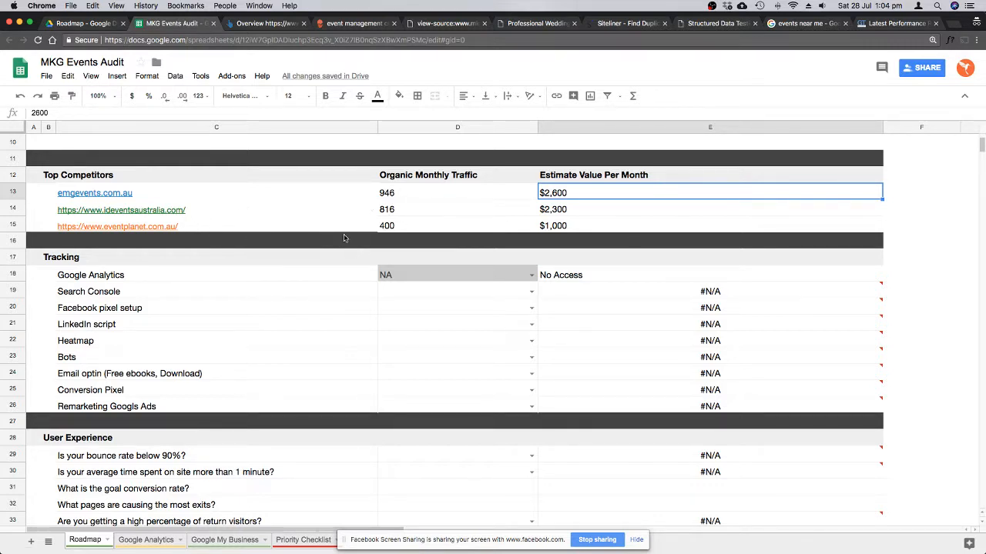
{"action": "left_click", "coordinate": [260, 24]}
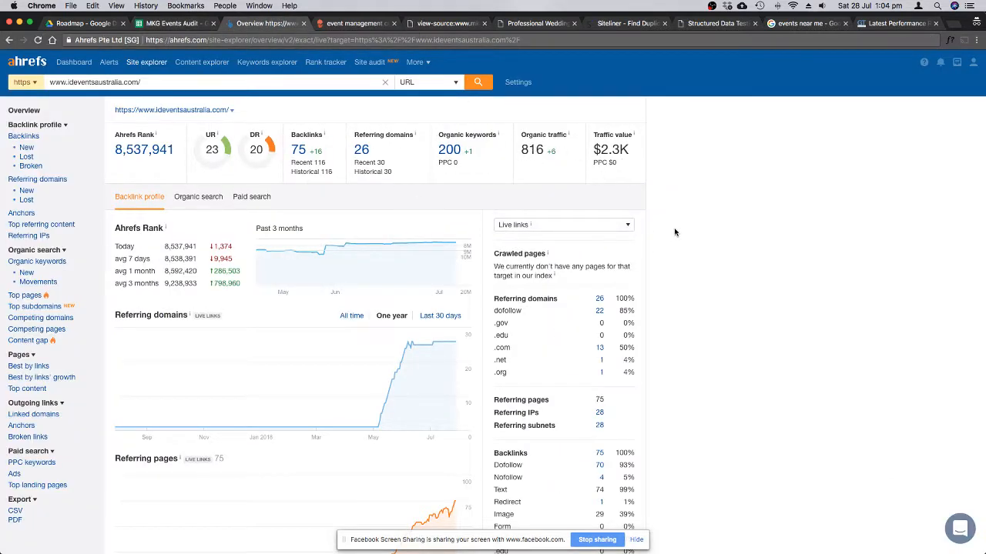
{"action": "scroll", "coordinate": [674, 232], "scroll_direction": "down", "scroll_amount": 1}
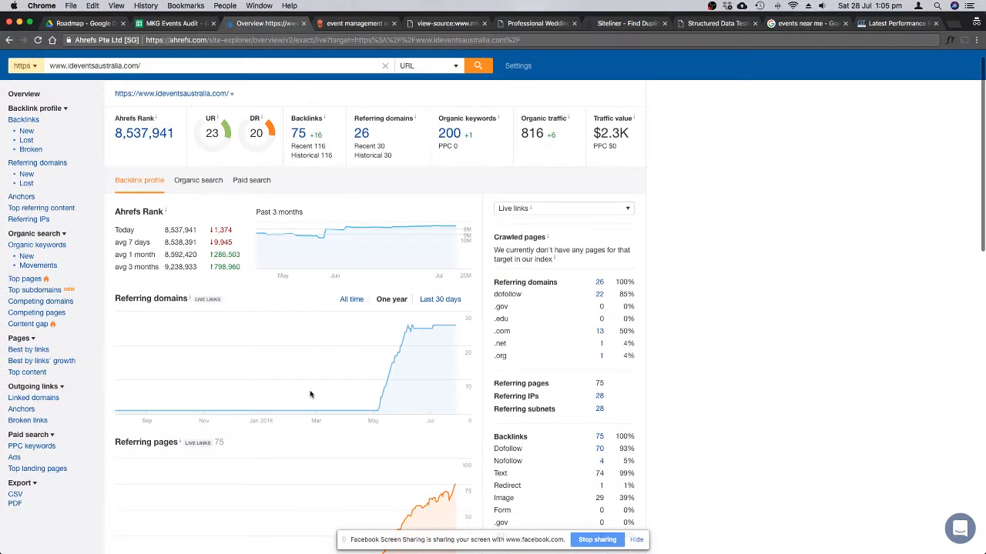
{"action": "scroll", "coordinate": [313, 370], "scroll_direction": "down", "scroll_amount": 3}
{"action": "scroll", "coordinate": [312, 365], "scroll_direction": "down", "scroll_amount": 2}
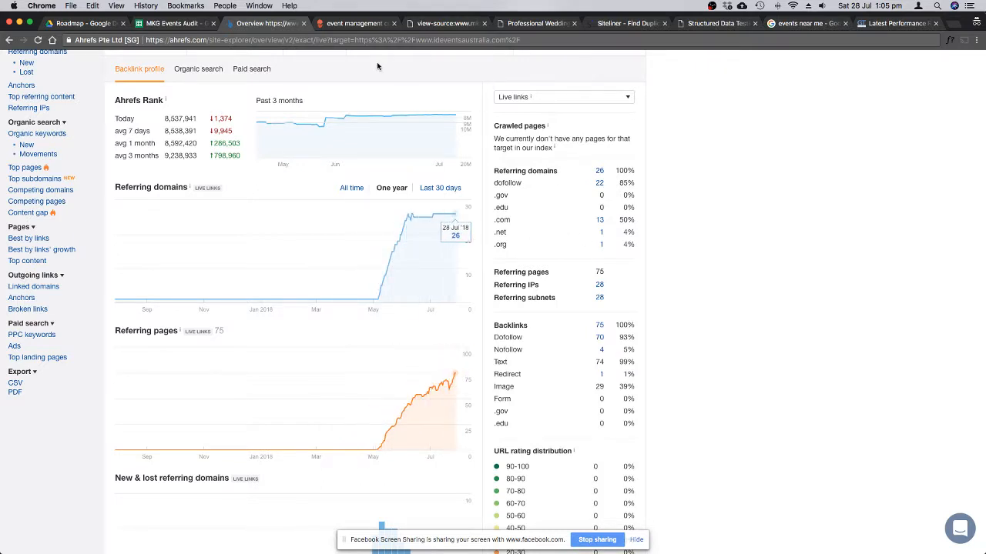
Return to the MKG Events Audit sheet and review the items of the Tracking checklist.
{"action": "left_click", "coordinate": [169, 24]}
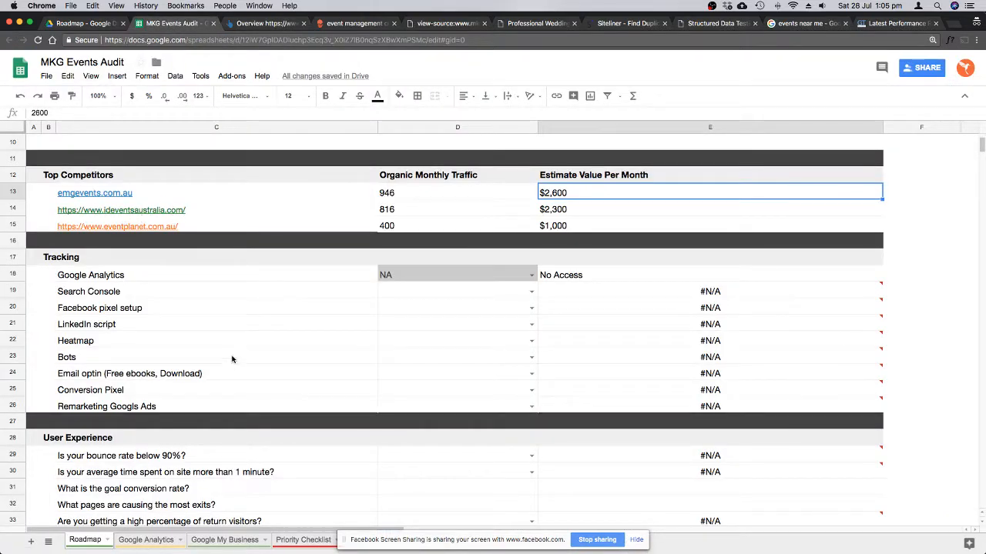
{"action": "scroll", "coordinate": [248, 282], "scroll_direction": "down", "scroll_amount": 1}
{"action": "left_click", "coordinate": [225, 285]}
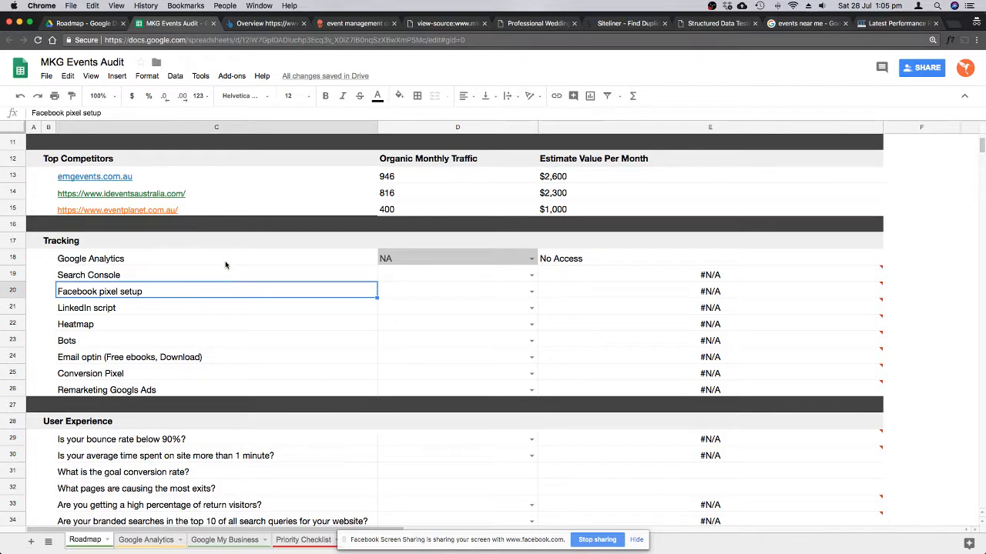
{"action": "scroll", "coordinate": [226, 265], "scroll_direction": "down", "scroll_amount": 2}
{"action": "scroll", "coordinate": [226, 265], "scroll_direction": "down", "scroll_amount": 2}
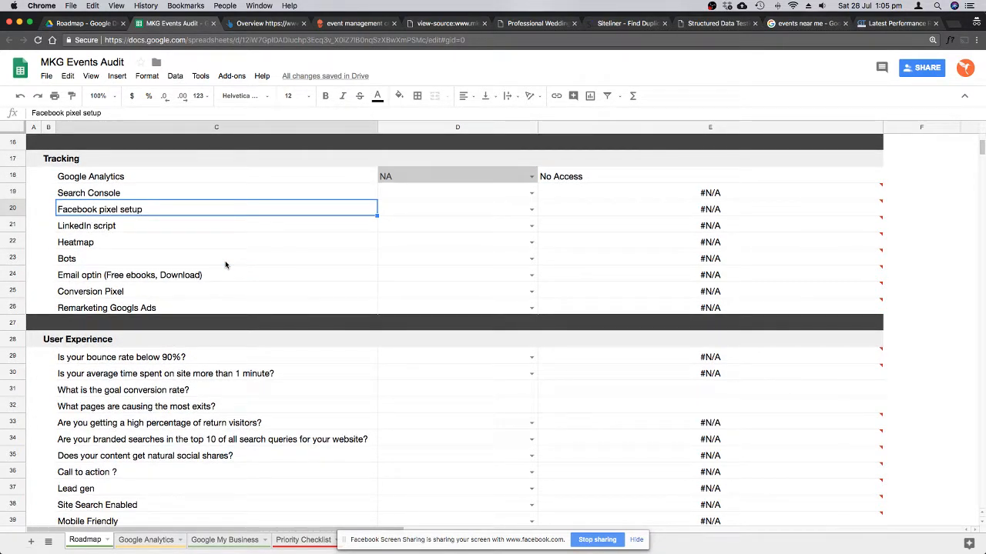
Search the mkgevents.com.au page source for "ua".
{"action": "left_click", "coordinate": [439, 23]}
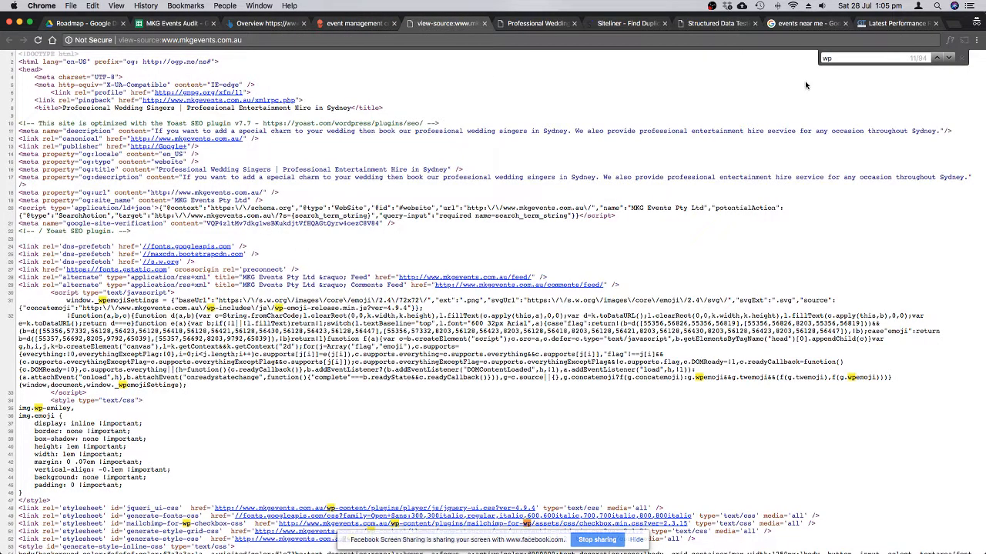
{"action": "double_click", "coordinate": [835, 59]}
{"action": "type", "text": "g"}
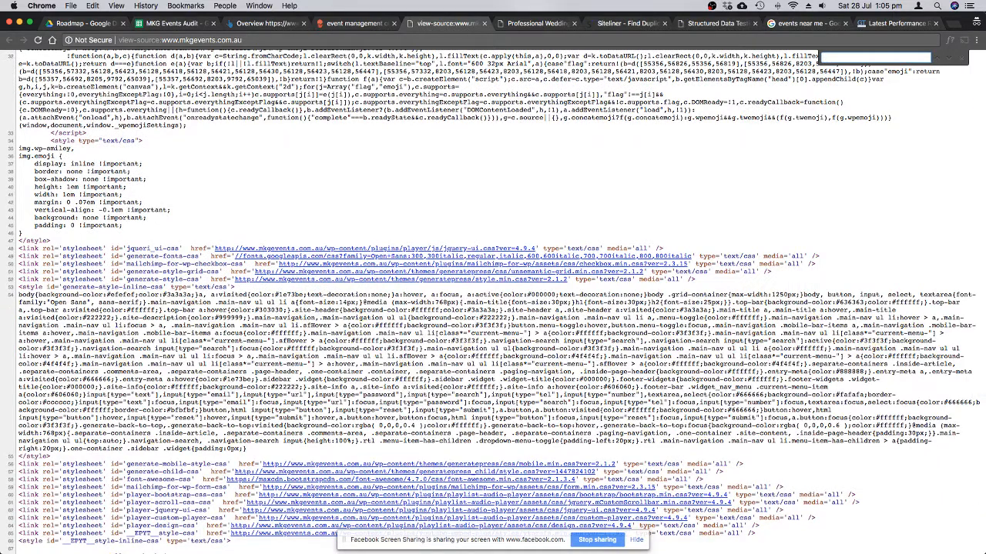
{"action": "key", "text": "BackSpace"}
{"action": "type", "text": "ua"}
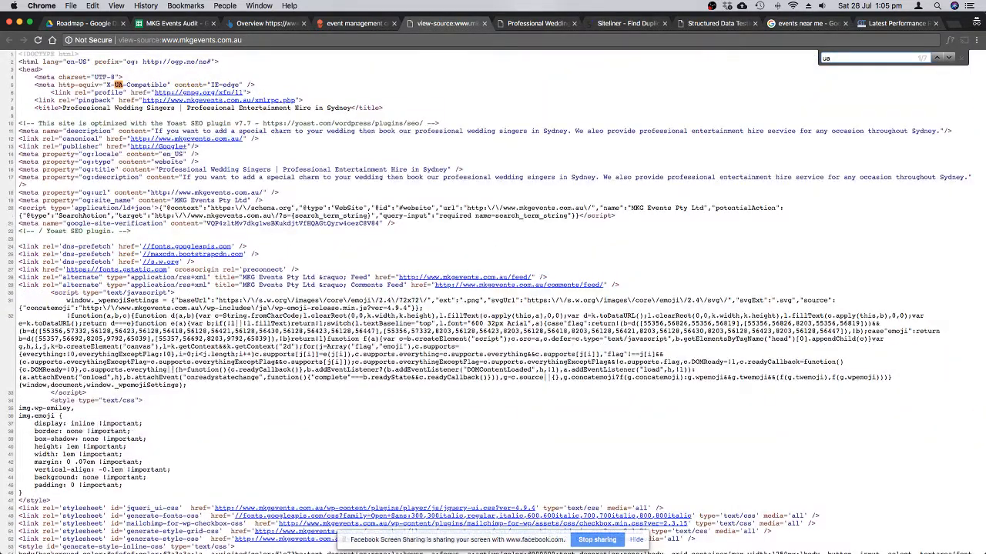
Step through the "ua" matches in the mkgevents.com.au page source to find and highlight the Google Analytics tracking ID.
{"action": "key", "text": "Return"}
{"action": "key", "text": "Return"}
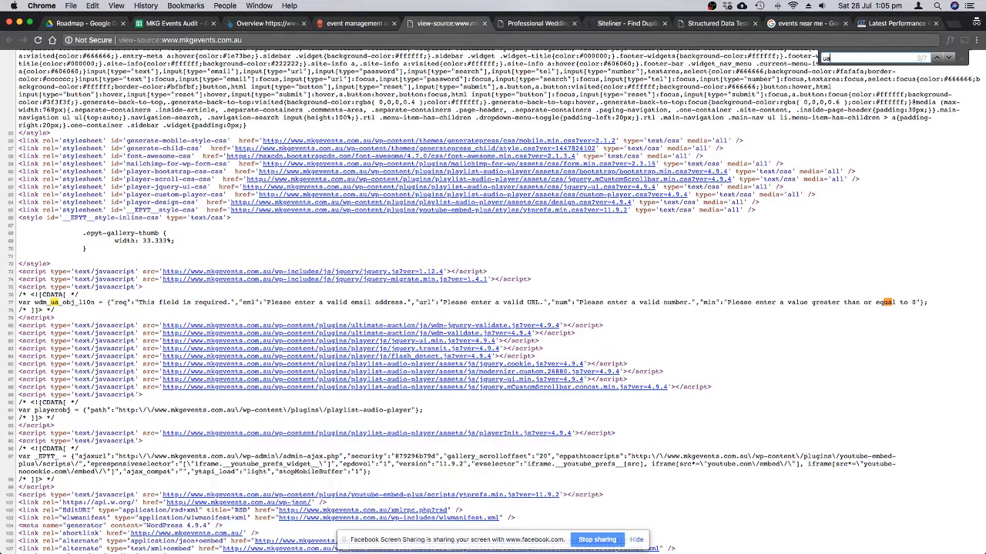
{"action": "key", "text": "Return"}
{"action": "key", "text": "Return"}
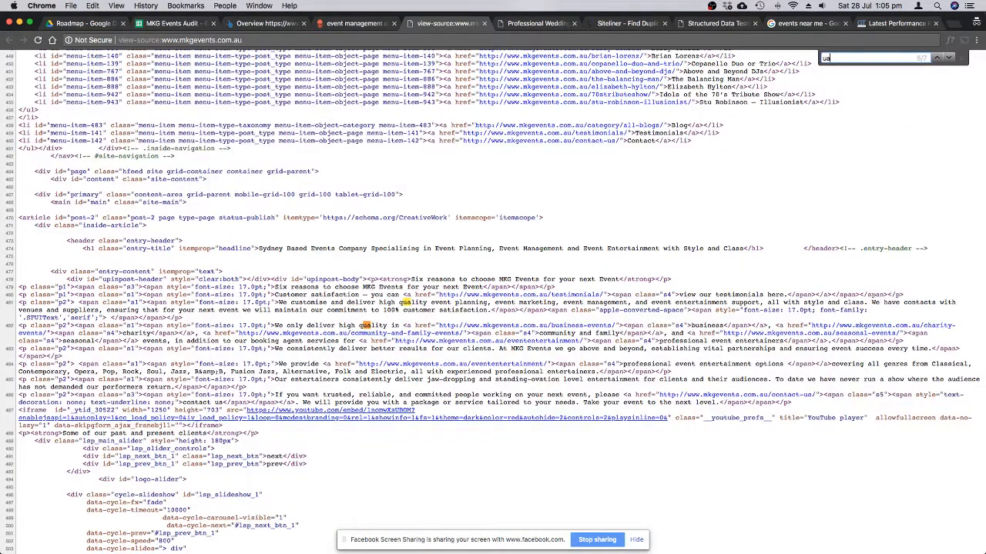
{"action": "key", "text": "Return"}
{"action": "key", "text": "Return"}
{"action": "key", "text": "Return"}
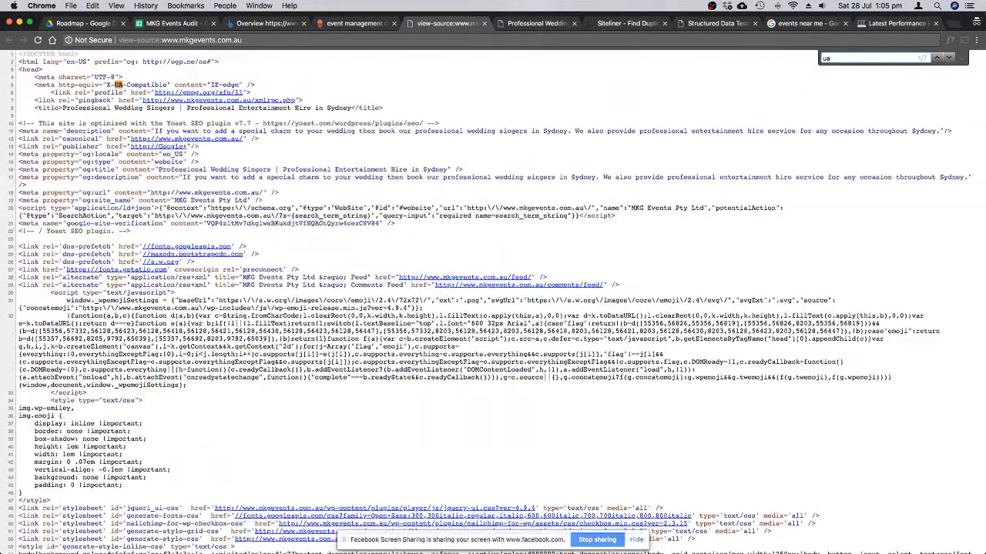
{"action": "key", "text": "Return"}
{"action": "key", "text": "Return"}
{"action": "key", "text": "Return"}
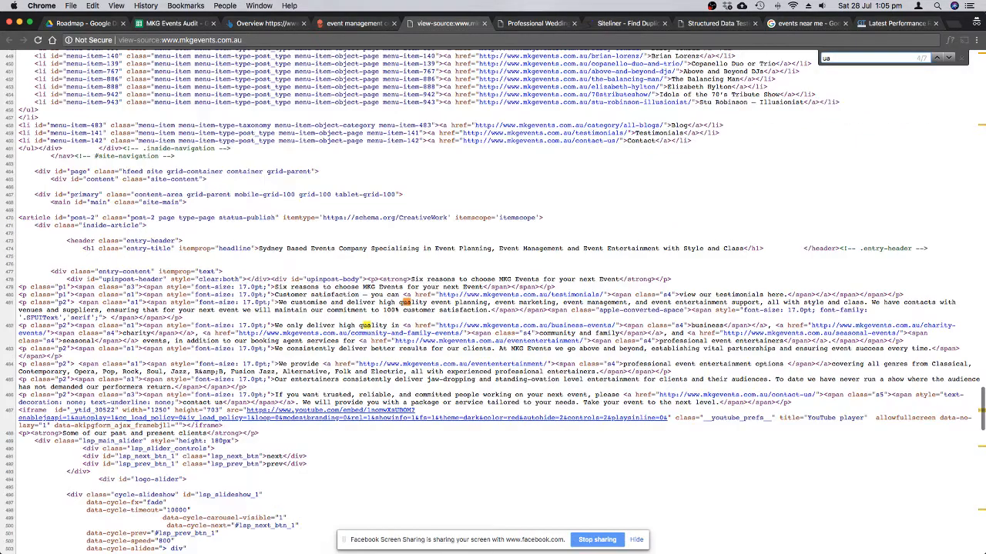
{"action": "key", "text": "super+f"}
{"action": "key", "text": "Return"}
{"action": "key", "text": "Return"}
{"action": "key", "text": "Return"}
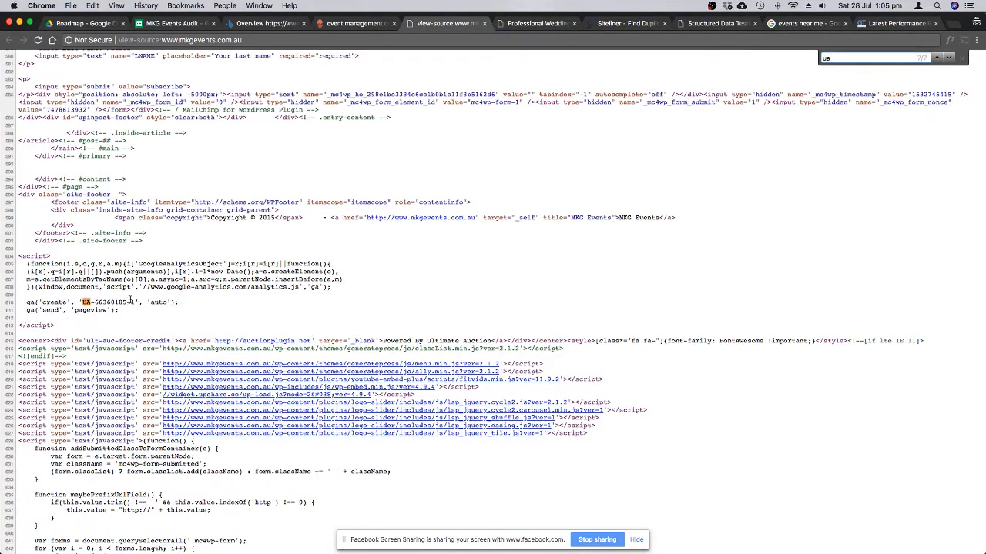
{"action": "left_click_drag", "start_coordinate": [128, 301], "coordinate": [82, 301]}
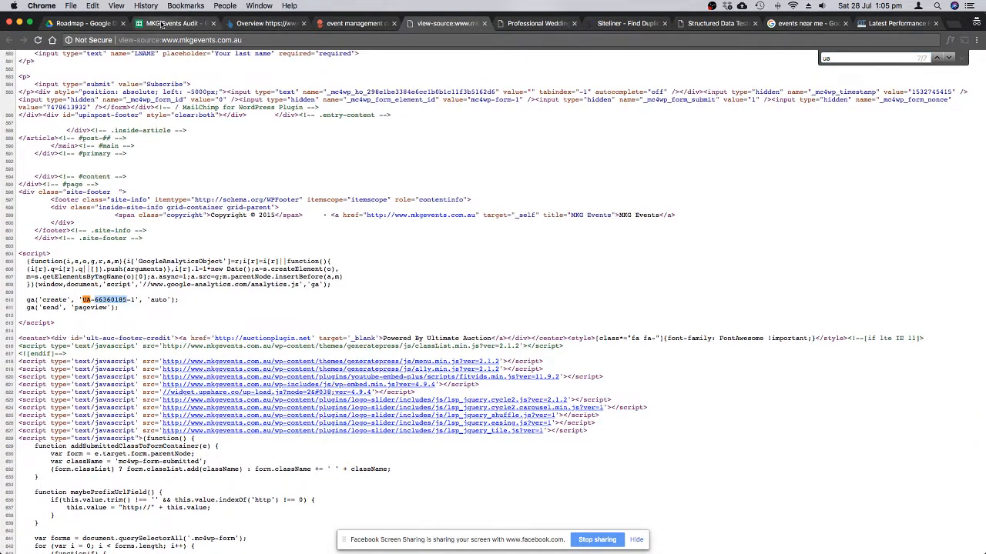
Return to the MKG Events Audit sheet and set the Google Analytics status under Tracking to NA.
{"action": "left_click", "coordinate": [162, 24]}
{"action": "left_click", "coordinate": [534, 176]}
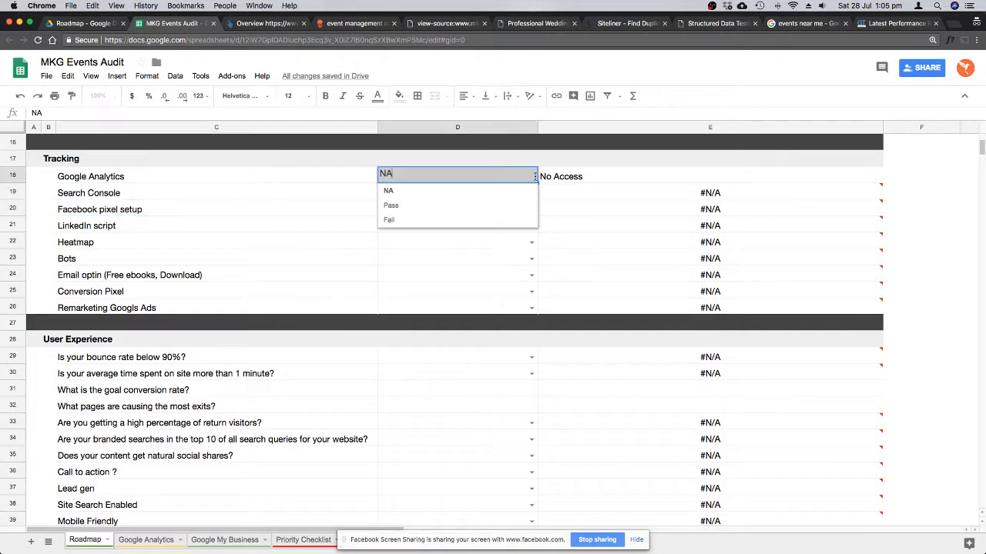
{"action": "left_click", "coordinate": [467, 192]}
{"action": "left_click", "coordinate": [584, 180]}
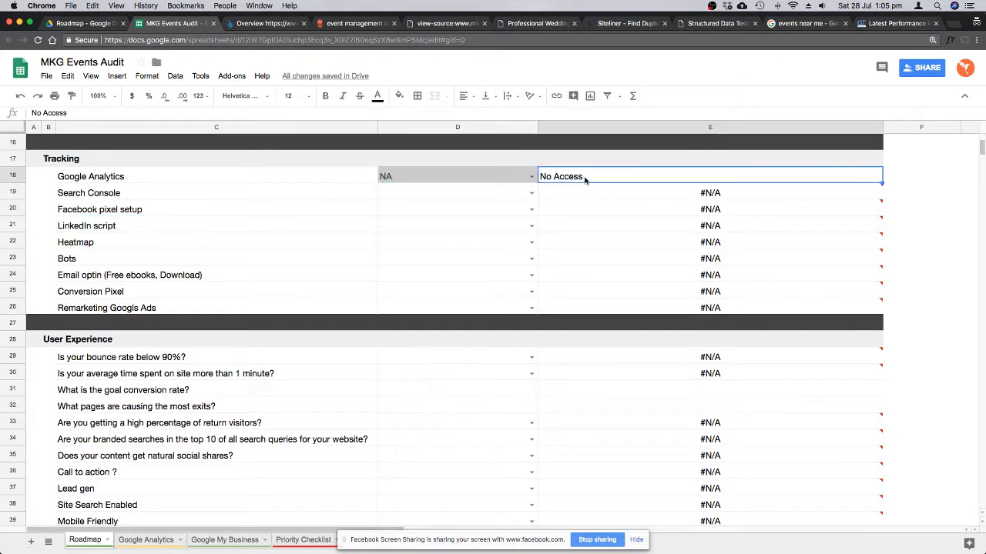
{"action": "double_click", "coordinate": [585, 178]}
Try Pass and then Fail as the Google Analytics status.
{"action": "left_click", "coordinate": [531, 177]}
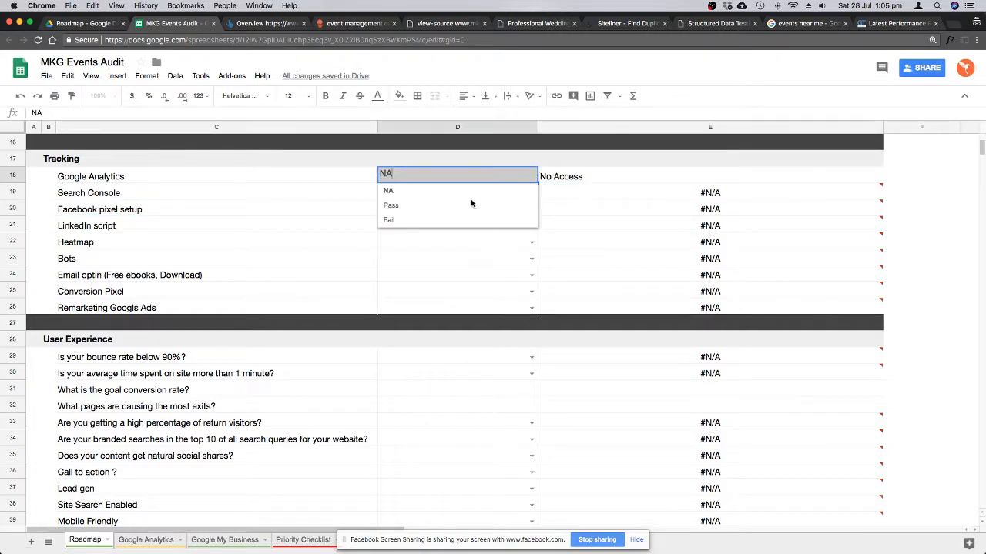
{"action": "left_click", "coordinate": [472, 205]}
{"action": "left_click", "coordinate": [531, 176]}
{"action": "left_click", "coordinate": [471, 219]}
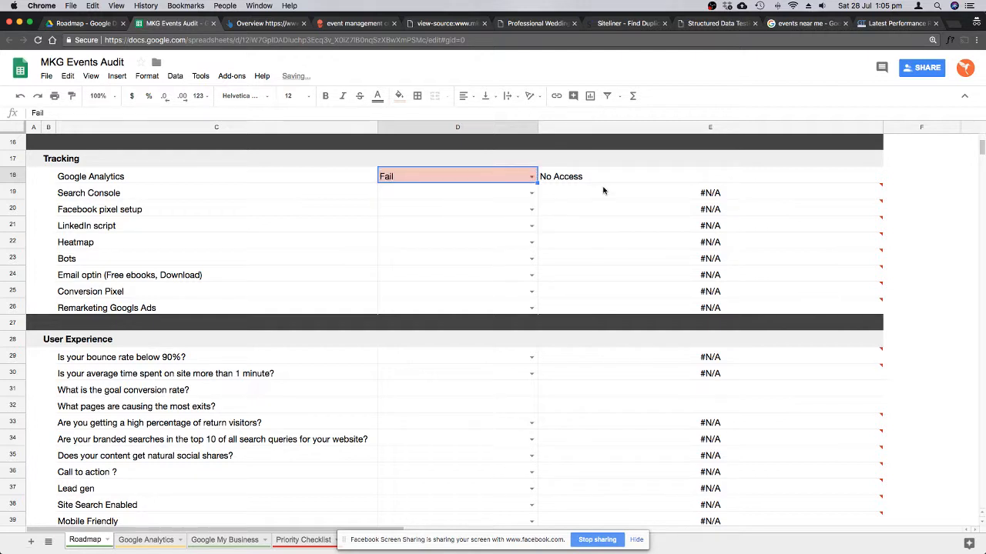
Clear the "No Access" note in the Google Analytics row.
{"action": "double_click", "coordinate": [605, 180]}
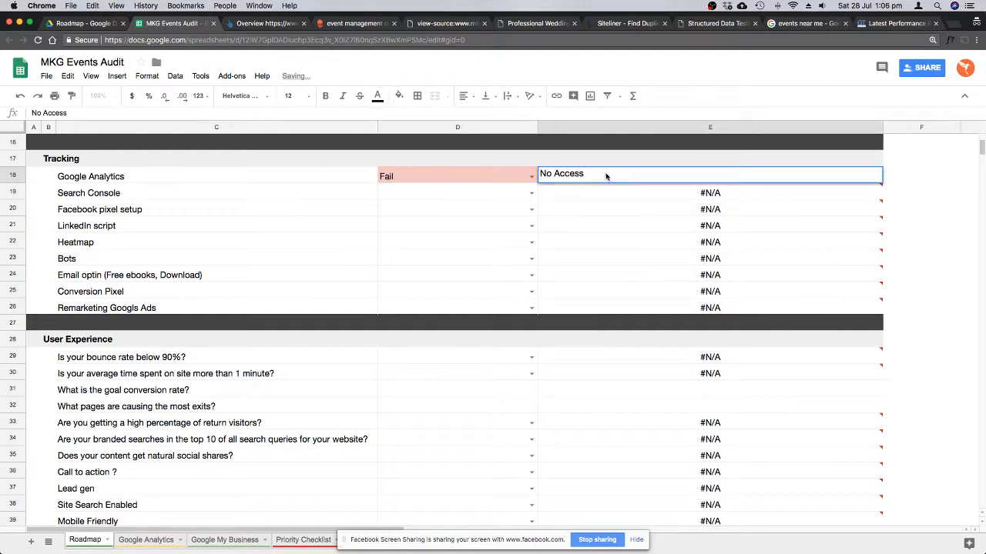
{"action": "key", "text": "super+a"}
{"action": "key", "text": "BackSpace"}
{"action": "left_click", "coordinate": [507, 217]}
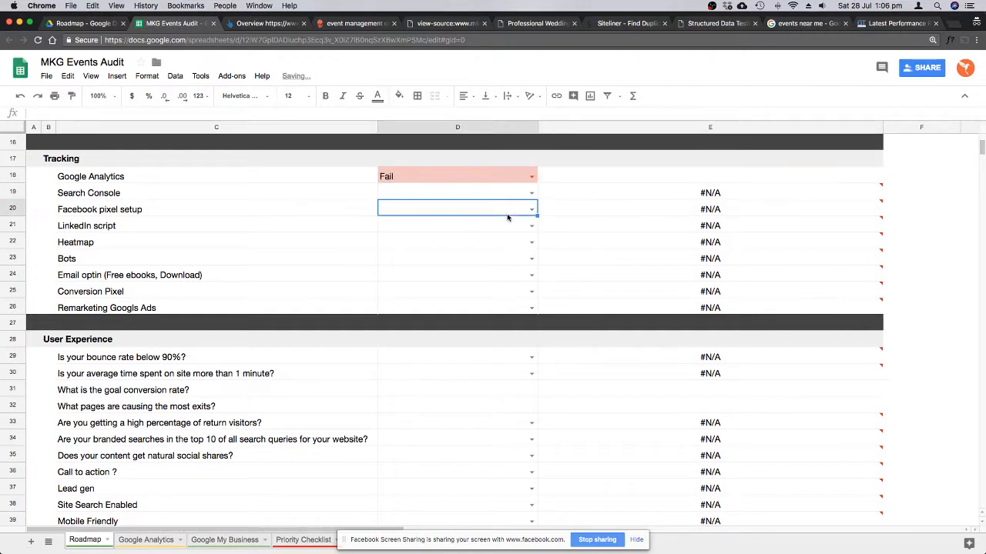
Switch the Google Analytics status to Pass, and finally settle on NA.
{"action": "left_click", "coordinate": [530, 177]}
{"action": "left_click", "coordinate": [484, 205]}
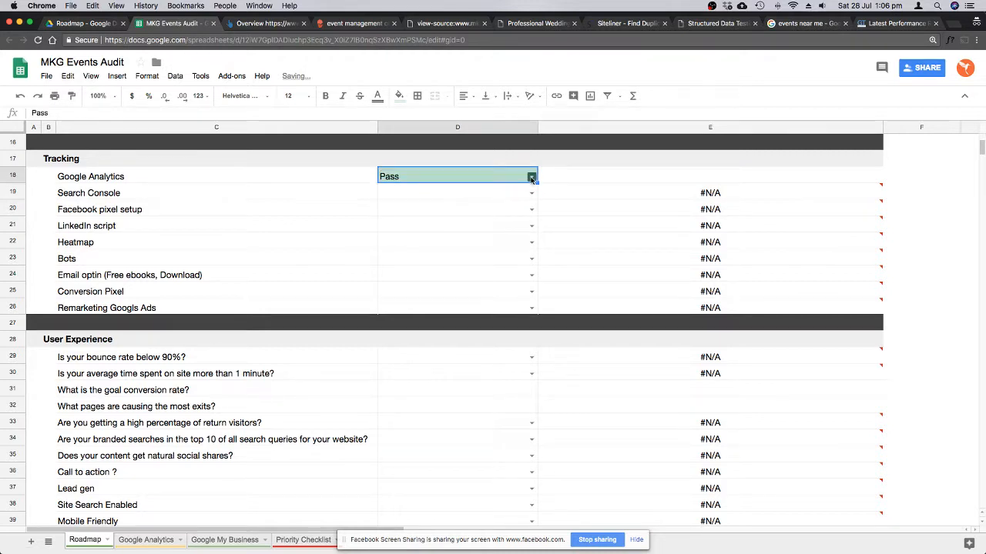
{"action": "left_click", "coordinate": [531, 178]}
{"action": "left_click", "coordinate": [451, 215]}
{"action": "left_click", "coordinate": [568, 175]}
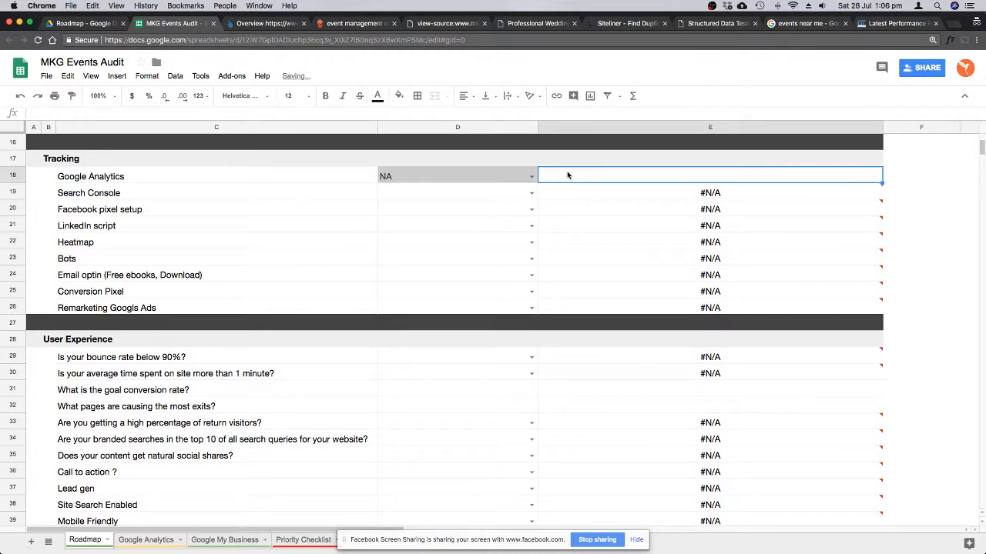
Set the Search Console status under Tracking to NA.
{"action": "left_click", "coordinate": [515, 198]}
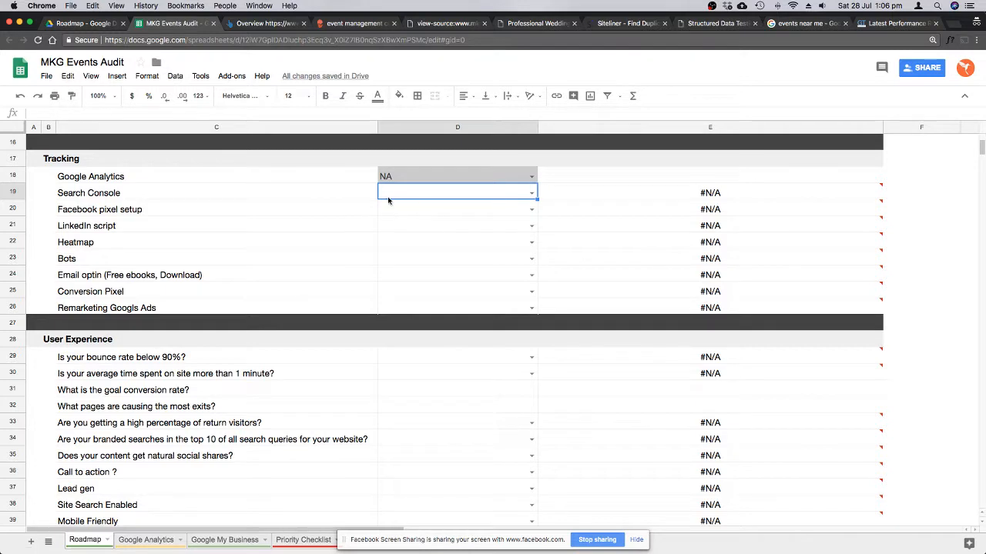
{"action": "left_click", "coordinate": [228, 196]}
{"action": "left_click", "coordinate": [531, 193]}
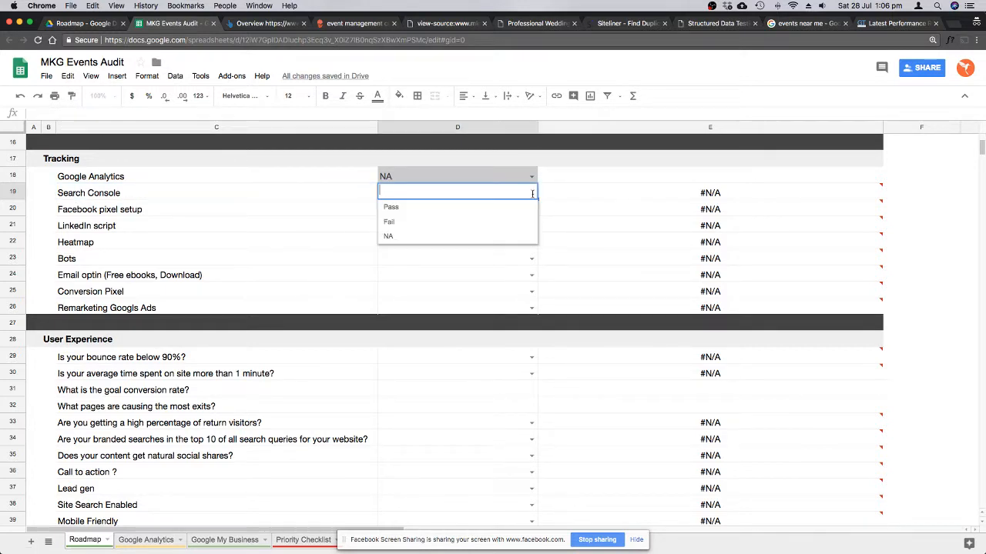
{"action": "left_click", "coordinate": [429, 237]}
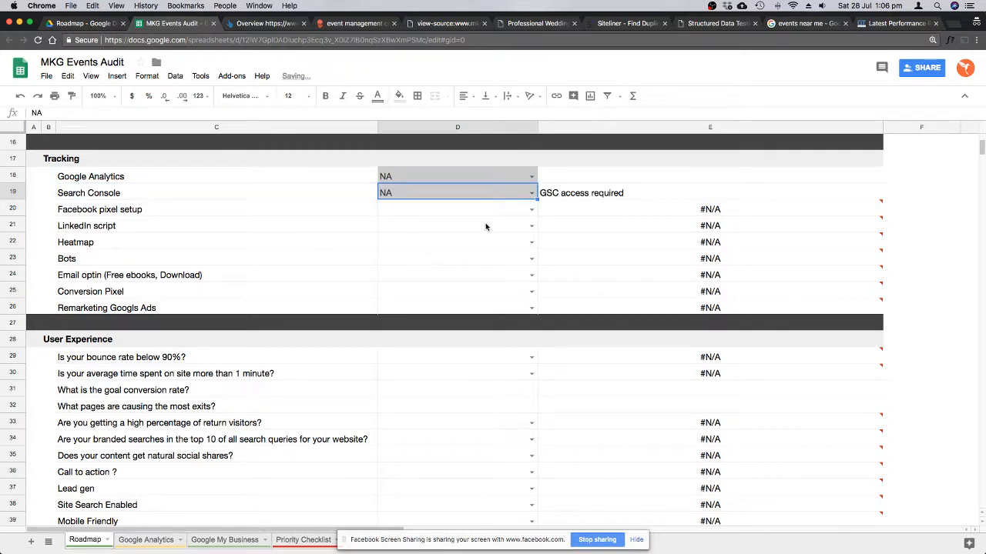
Search the mkgevents.com.au page source for "pixel", check the matches for a Facebook pixel, and clear the search term.
{"action": "left_click", "coordinate": [481, 206]}
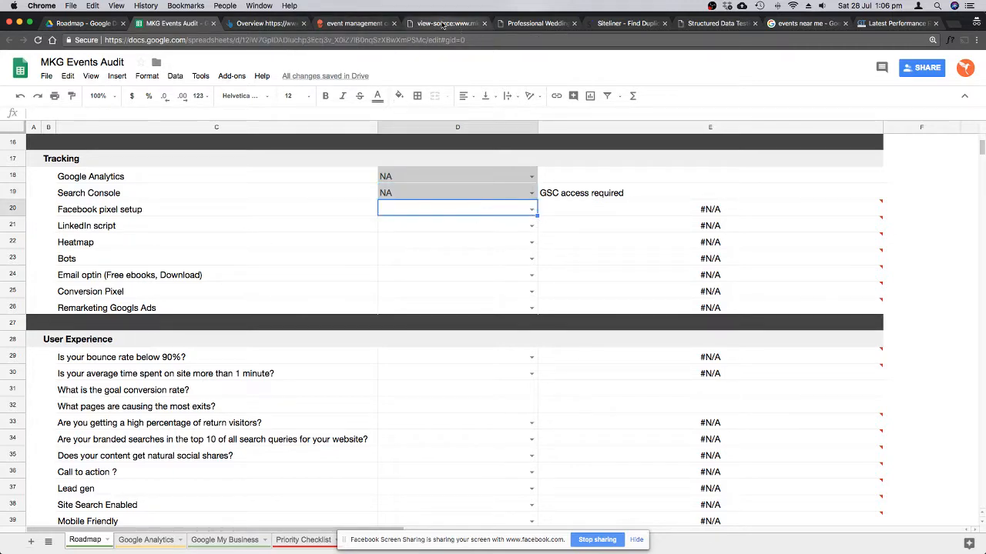
{"action": "left_click", "coordinate": [443, 24]}
{"action": "left_click", "coordinate": [858, 60]}
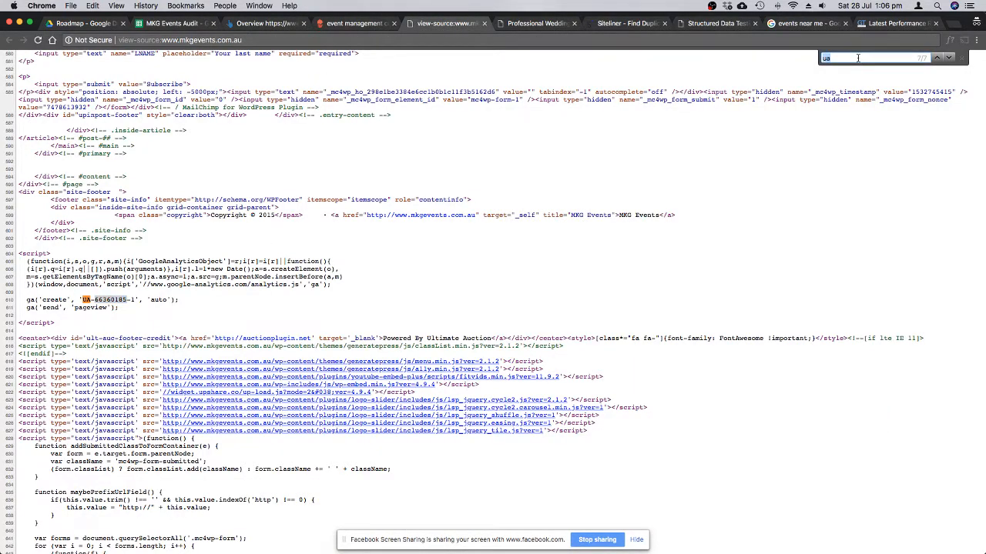
{"action": "type", "text": "pixel"}
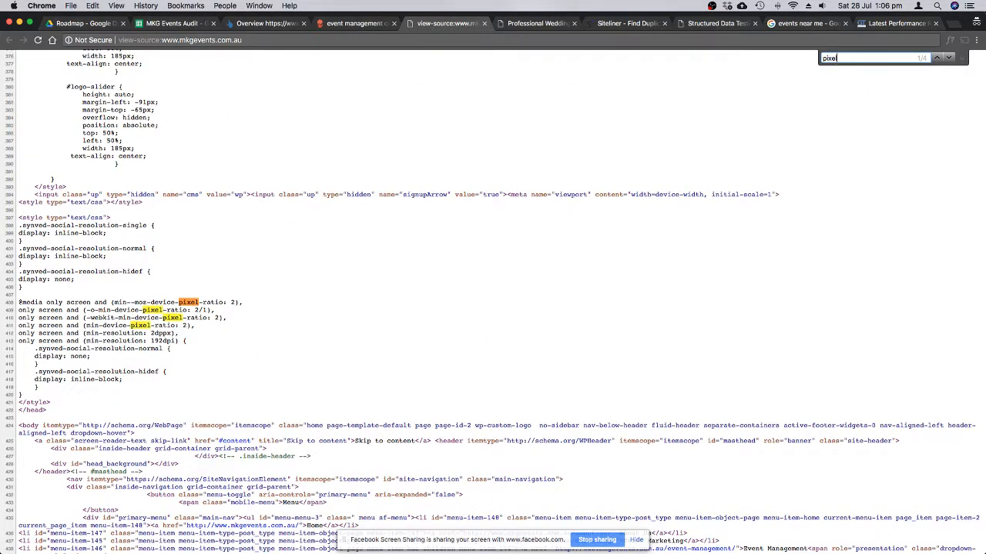
{"action": "key", "text": "Return"}
{"action": "key", "text": "Return"}
{"action": "key", "text": "Return"}
{"action": "key", "text": "shift+Return"}
{"action": "double_click", "coordinate": [858, 55]}
{"action": "key", "text": "BackSpace"}
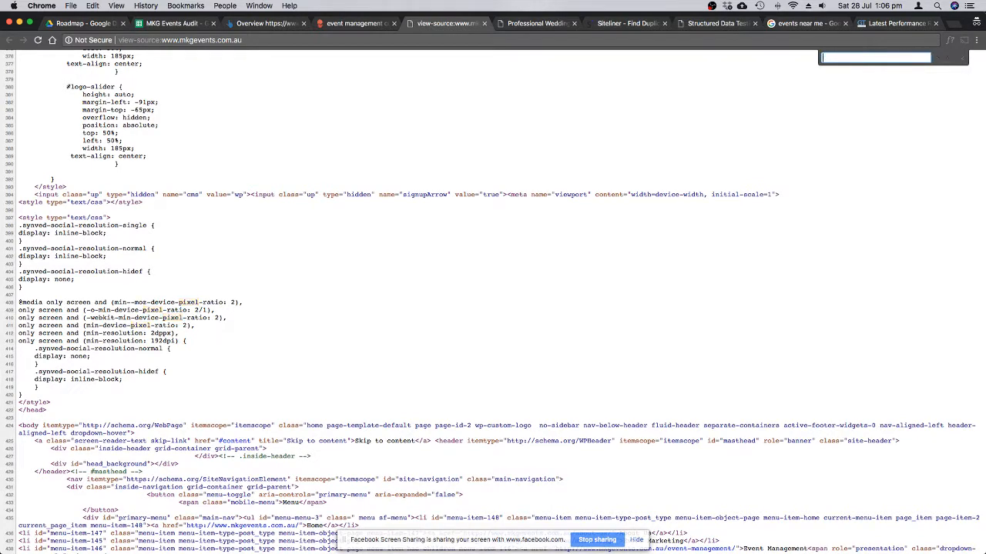
Return to the MKG Events Audit sheet and mark Facebook pixel setup and LinkedIn script as Fail.
{"action": "left_click", "coordinate": [177, 24]}
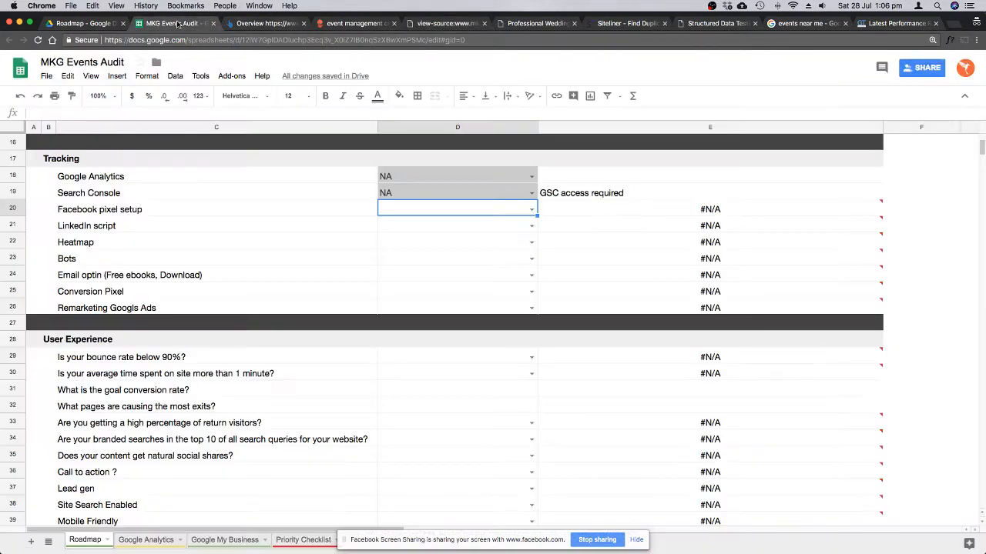
{"action": "left_click", "coordinate": [535, 211]}
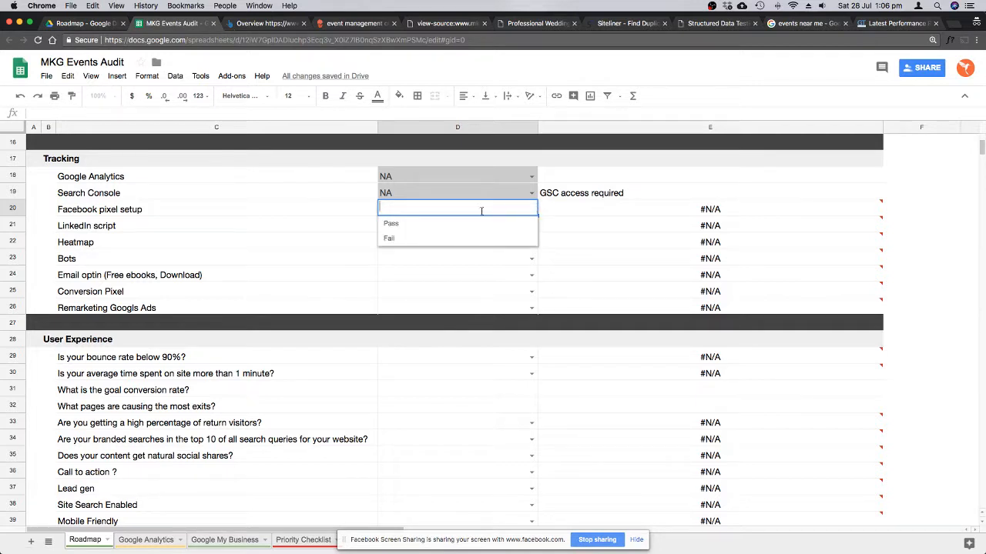
{"action": "left_click", "coordinate": [402, 239]}
{"action": "left_click", "coordinate": [519, 231]}
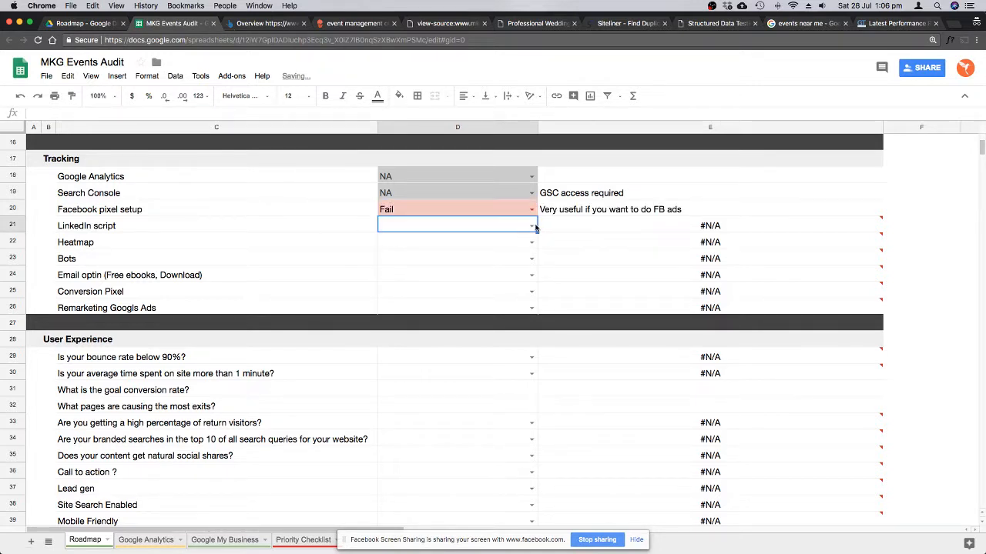
{"action": "left_click", "coordinate": [532, 225]}
{"action": "left_click", "coordinate": [397, 255]}
Mark the Heatmap and Bots items under Tracking as Fail.
{"action": "left_click", "coordinate": [452, 245]}
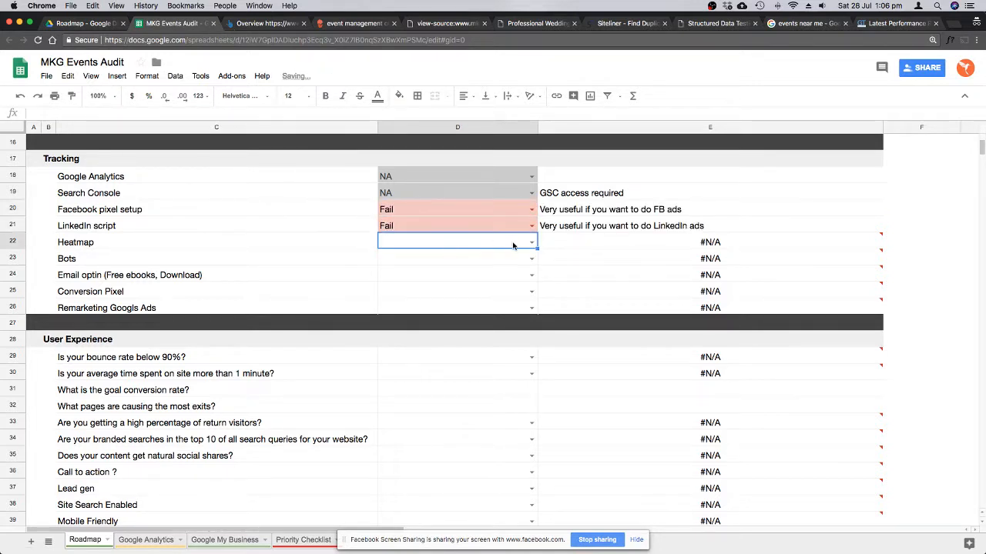
{"action": "left_click", "coordinate": [532, 243]}
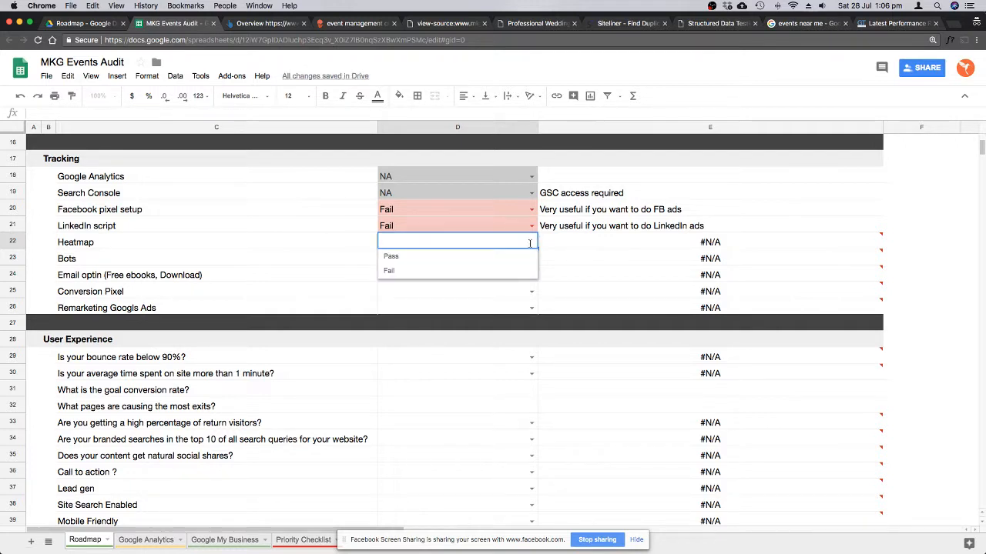
{"action": "left_click", "coordinate": [424, 273]}
{"action": "left_click", "coordinate": [490, 260]}
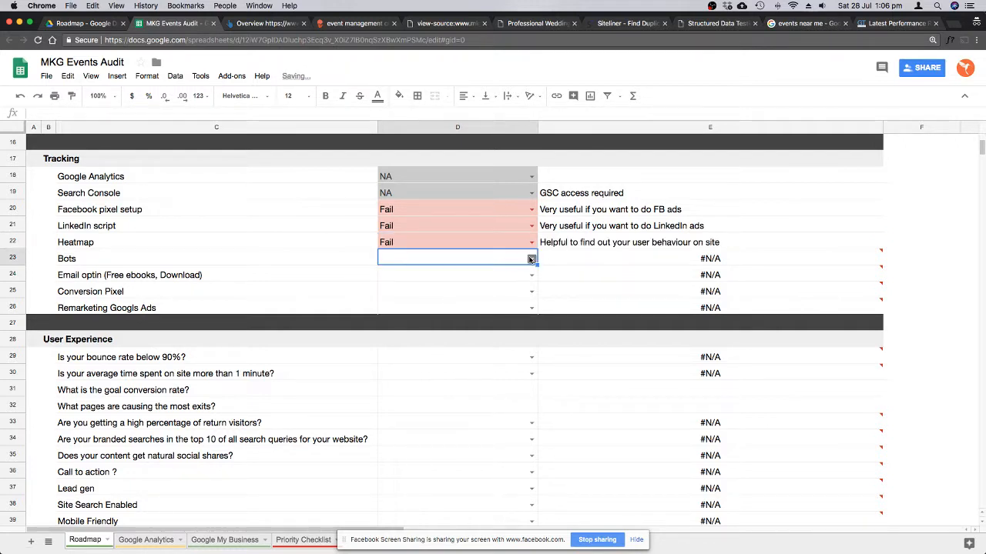
{"action": "left_click", "coordinate": [531, 259]}
{"action": "left_click", "coordinate": [400, 288]}
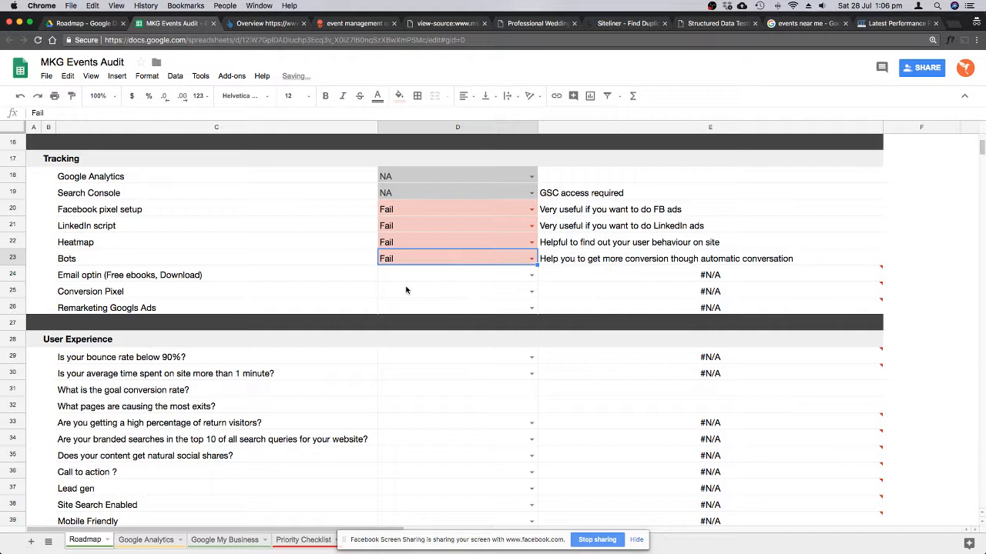
Mark Email optin (Free ebooks, Download) as Fail.
{"action": "left_click", "coordinate": [512, 279]}
{"action": "left_click", "coordinate": [532, 275]}
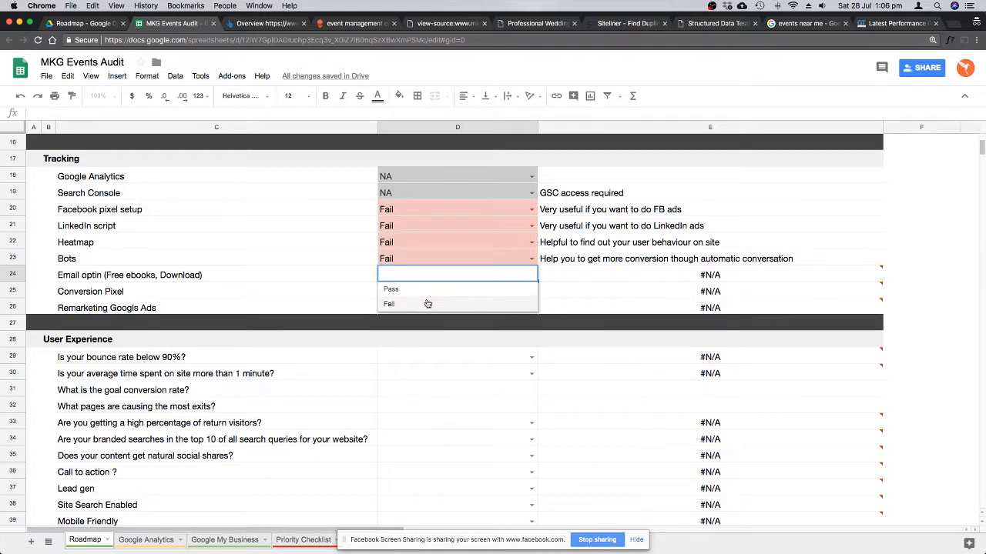
{"action": "left_click", "coordinate": [427, 303]}
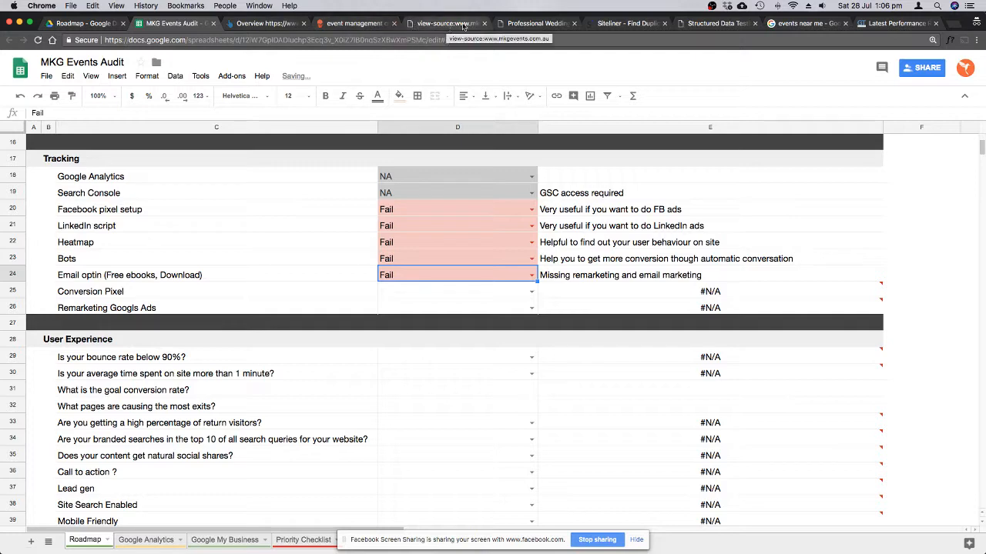
Move the mkgevents.com.au homepage next to the audit sheet and look through the page's content.
{"action": "left_click_drag", "start_coordinate": [532, 24], "coordinate": [244, 22]}
{"action": "scroll", "coordinate": [348, 254], "scroll_direction": "down", "scroll_amount": 10}
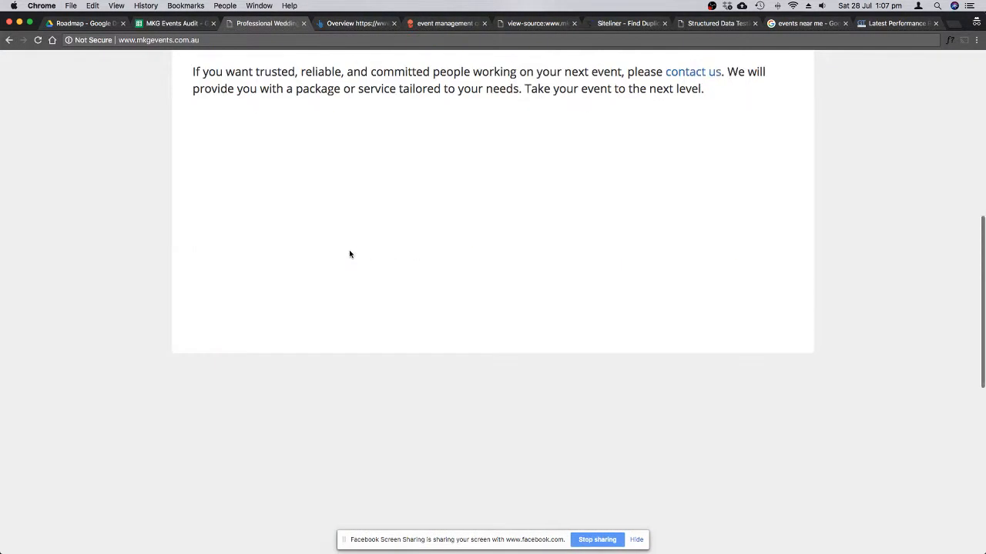
{"action": "scroll", "coordinate": [349, 254], "scroll_direction": "up", "scroll_amount": 15}
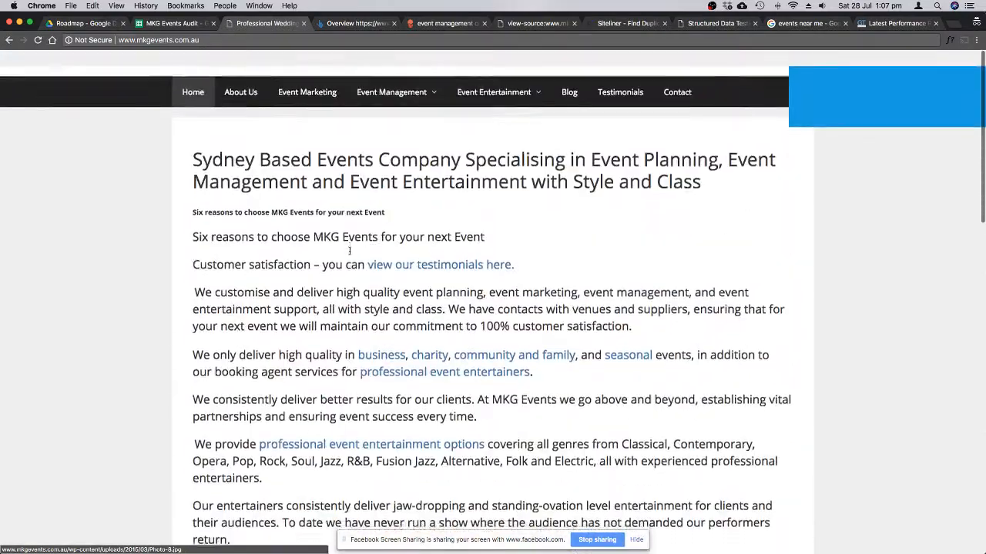
Return to the MKG Events Audit sheet, mark Conversion Pixel as Fail and select the status cell for remarketing ads.
{"action": "left_click", "coordinate": [162, 24]}
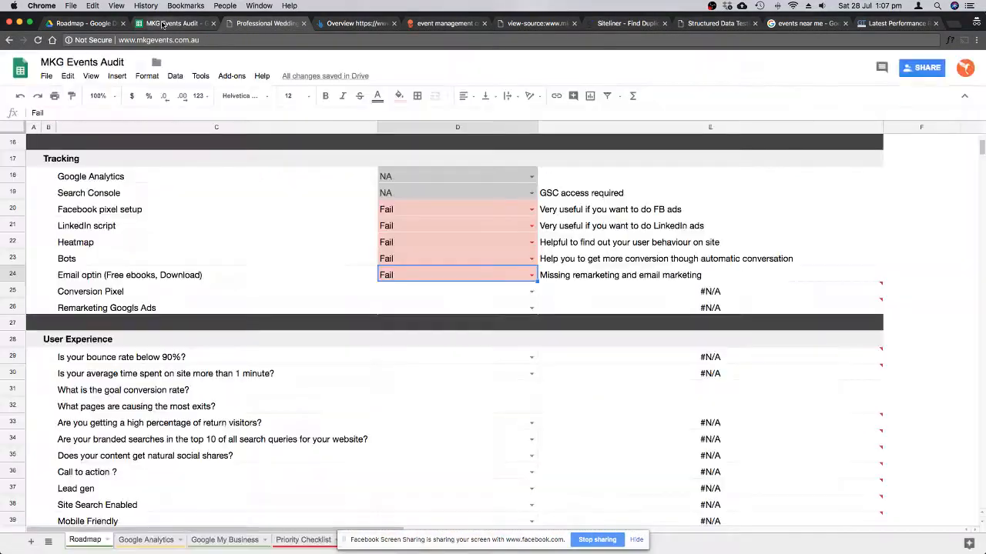
{"action": "left_click", "coordinate": [431, 292]}
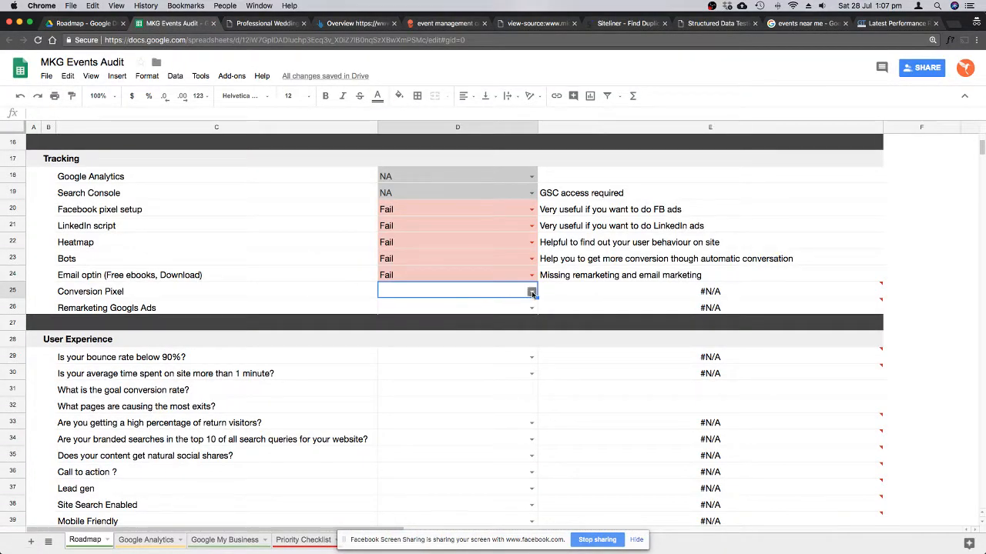
{"action": "left_click", "coordinate": [531, 293]}
{"action": "left_click", "coordinate": [416, 319]}
{"action": "left_click", "coordinate": [470, 308]}
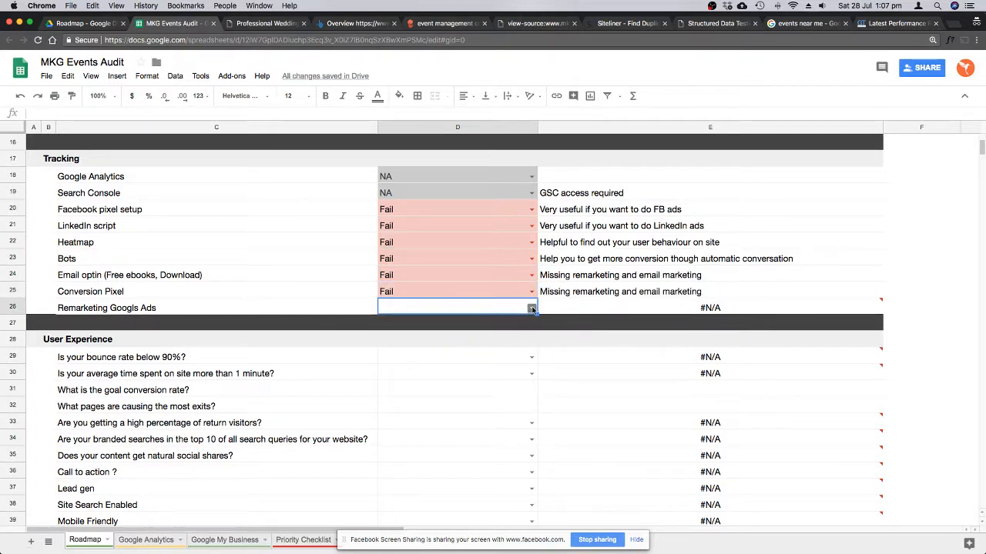
Mark Remarketing Googls Ads as Fail and skim the mkgevents.com.au homepage before returning to the audit sheet.
{"action": "left_click", "coordinate": [531, 308]}
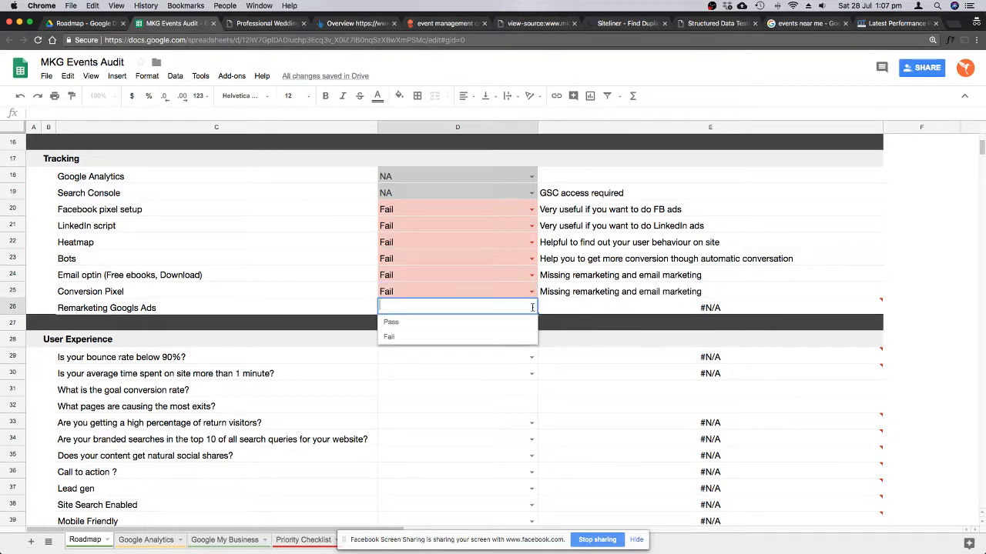
{"action": "left_click", "coordinate": [406, 337]}
{"action": "left_click", "coordinate": [256, 29]}
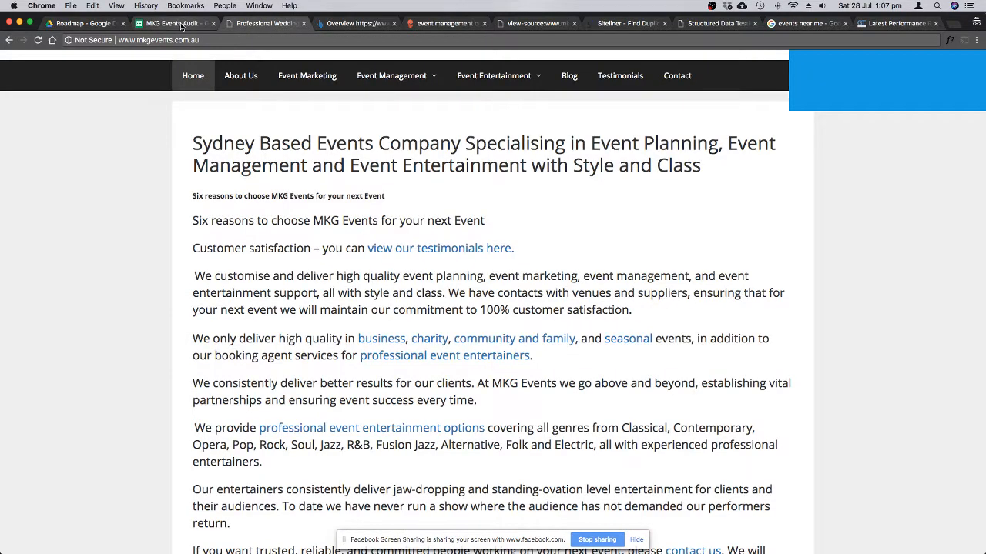
{"action": "scroll", "coordinate": [379, 285], "scroll_direction": "down", "scroll_amount": 15}
{"action": "scroll", "coordinate": [379, 285], "scroll_direction": "up", "scroll_amount": 20}
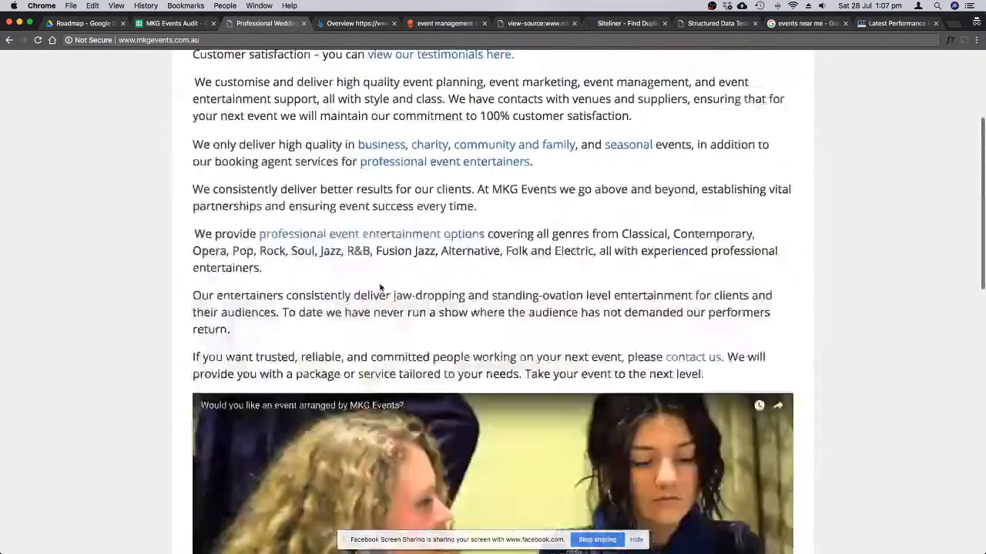
{"action": "left_click", "coordinate": [177, 23]}
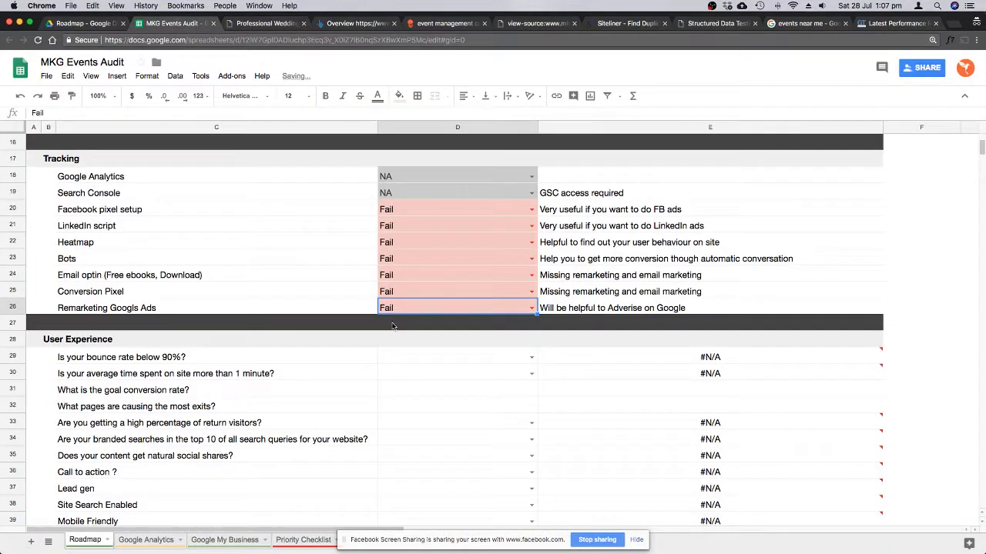
Mark "Is your bounce rate below 90%?" under User Experience as No Access.
{"action": "scroll", "coordinate": [294, 274], "scroll_direction": "down", "scroll_amount": 2}
{"action": "scroll", "coordinate": [295, 275], "scroll_direction": "down", "scroll_amount": 3}
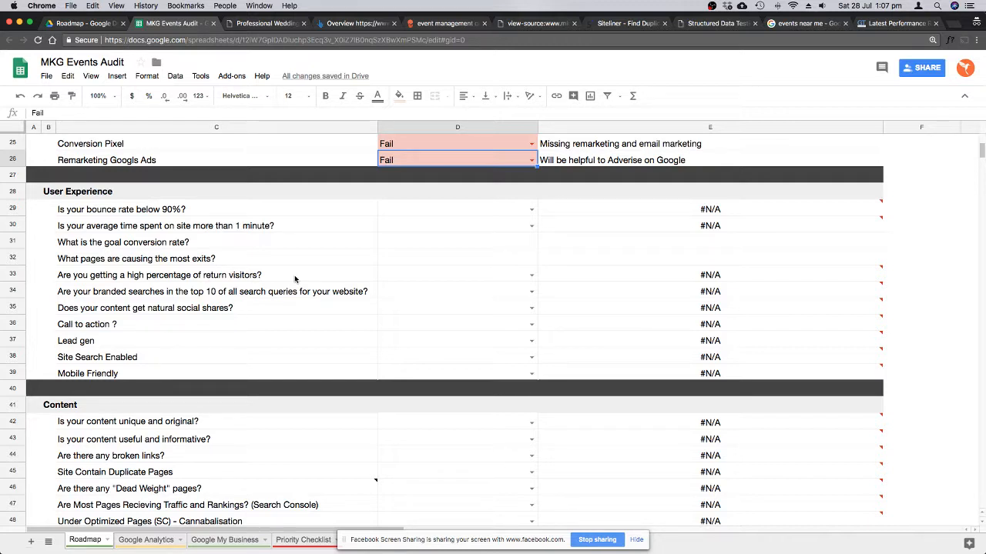
{"action": "left_click", "coordinate": [216, 194]}
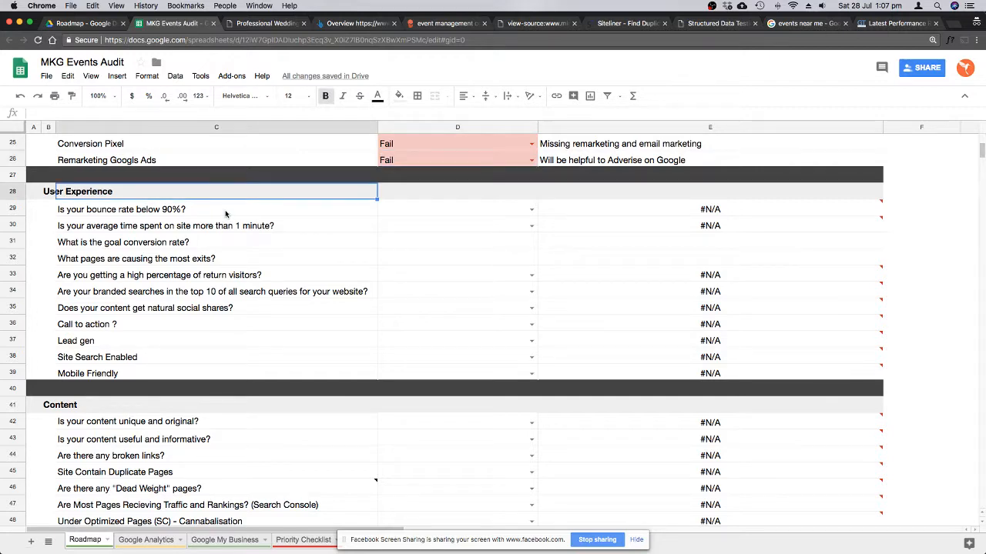
{"action": "left_click", "coordinate": [225, 213]}
{"action": "scroll", "coordinate": [291, 247], "scroll_direction": "up", "scroll_amount": 1}
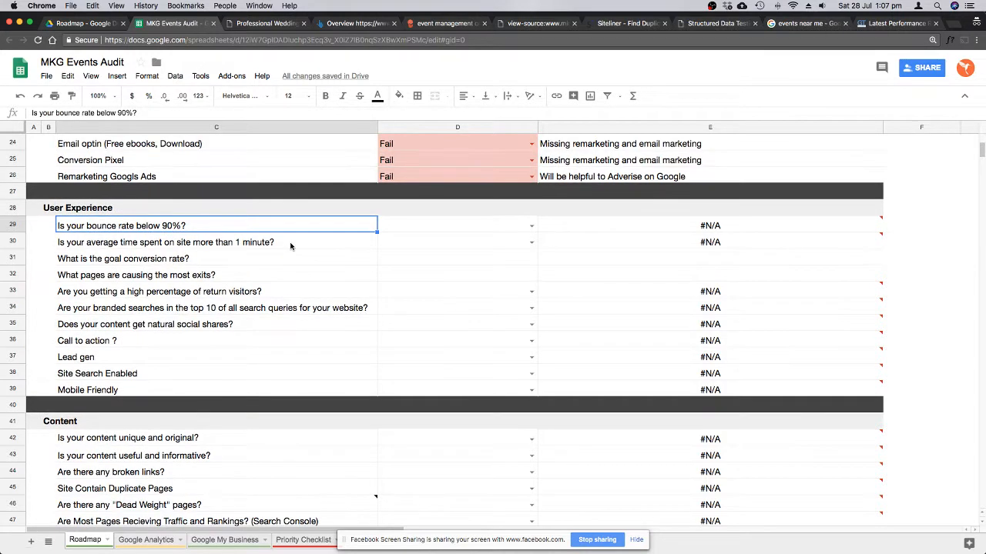
{"action": "scroll", "coordinate": [291, 246], "scroll_direction": "down", "scroll_amount": 1}
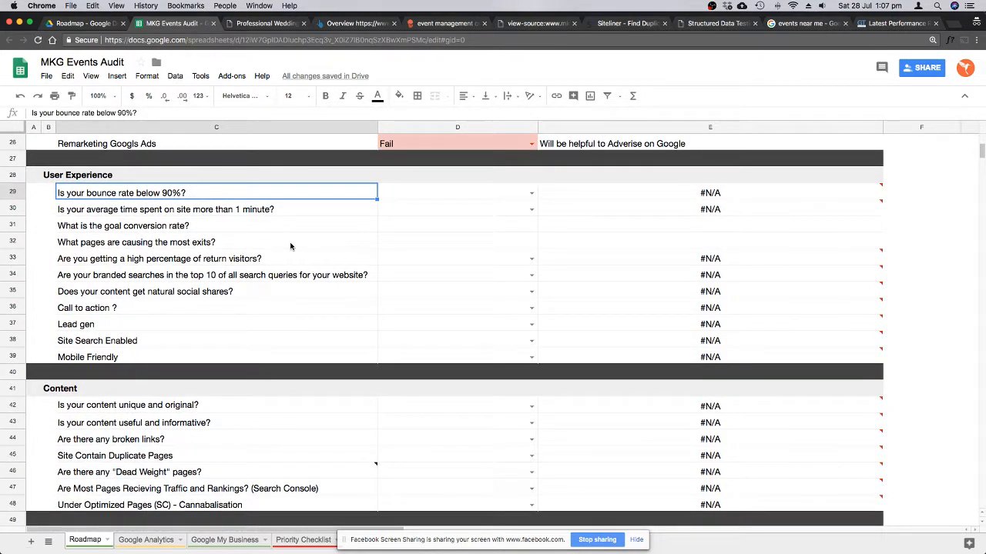
{"action": "left_click", "coordinate": [532, 193]}
{"action": "left_click", "coordinate": [425, 251]}
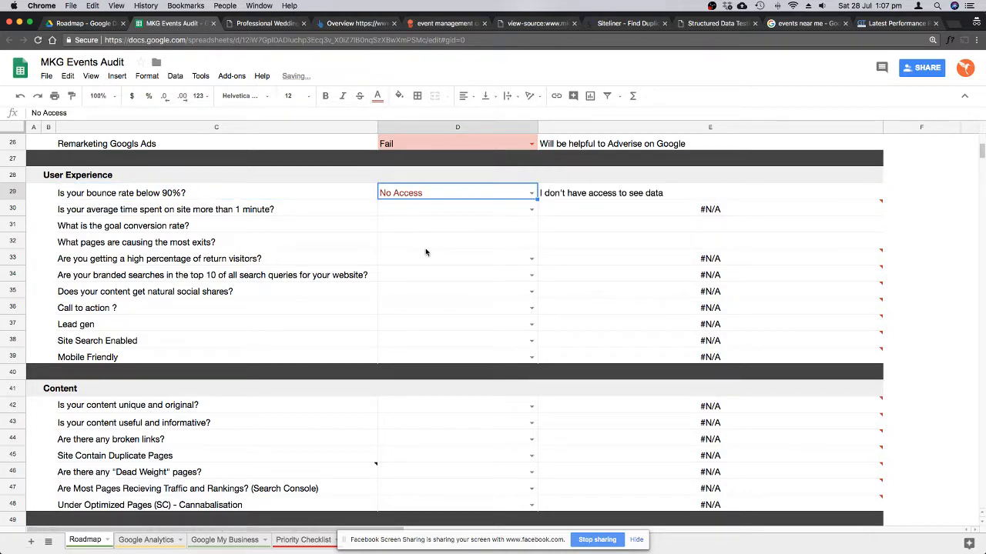
Mark the average time spent on site and high percentage of return visitors questions as No Access.
{"action": "left_click", "coordinate": [187, 208]}
{"action": "left_click", "coordinate": [528, 209]}
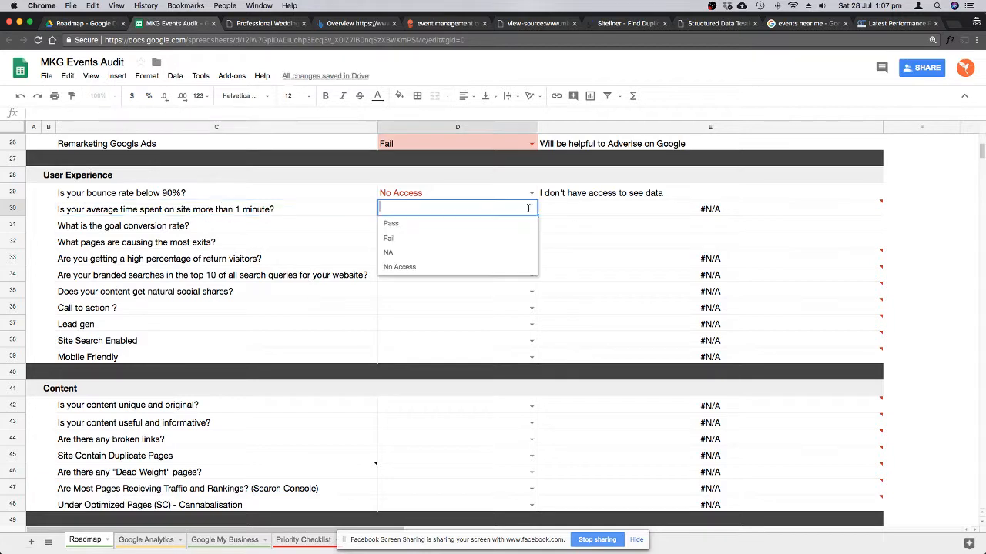
{"action": "left_click", "coordinate": [416, 267]}
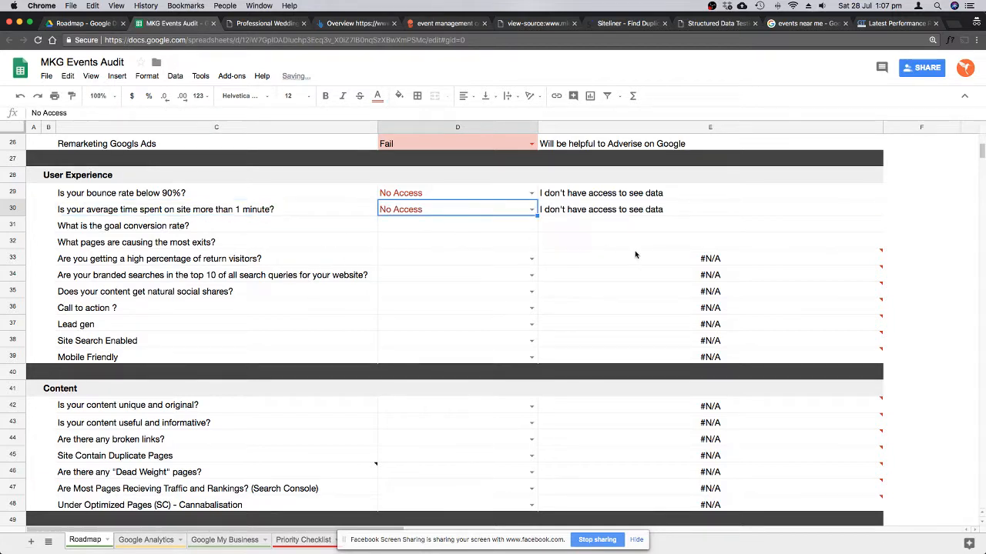
{"action": "left_click", "coordinate": [500, 224]}
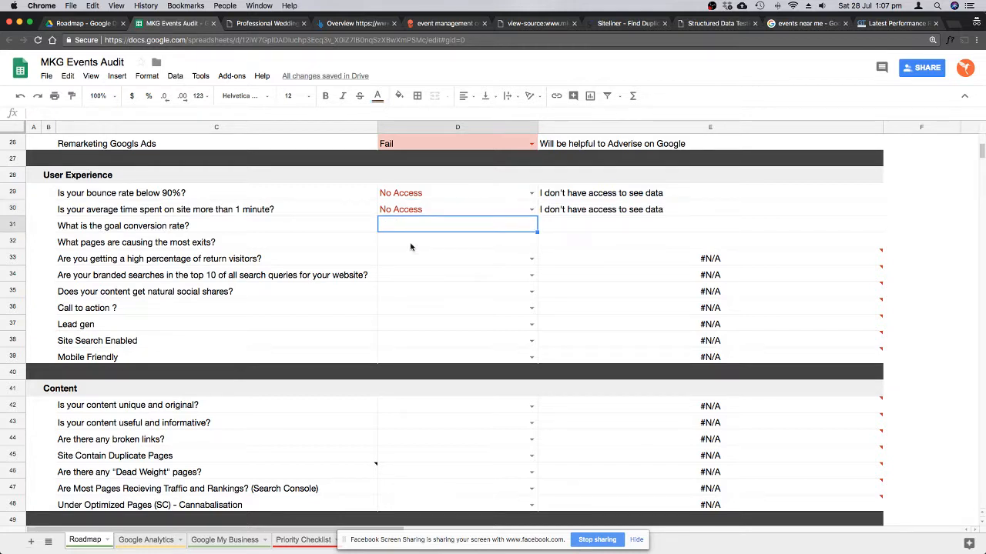
{"action": "left_click", "coordinate": [411, 247]}
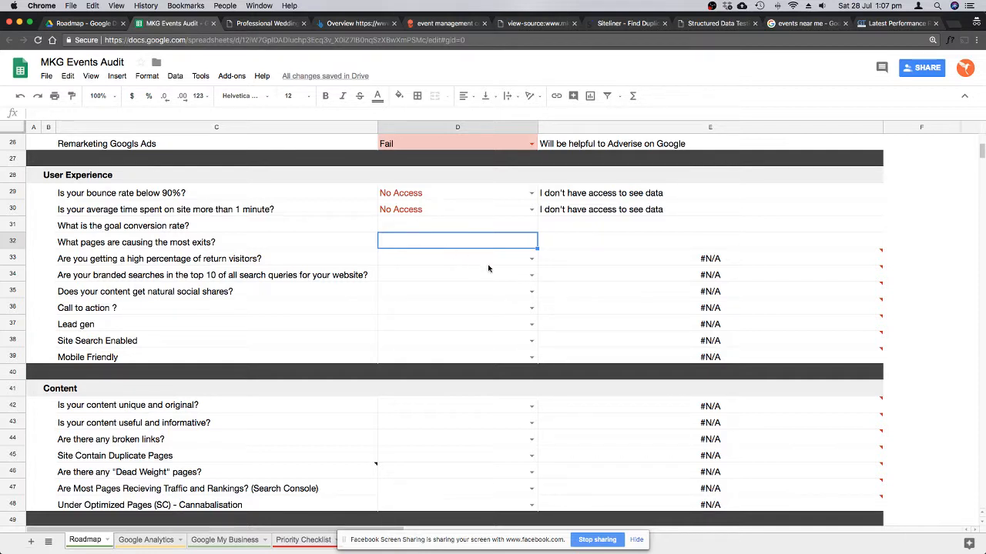
{"action": "left_click", "coordinate": [531, 259]}
{"action": "left_click", "coordinate": [400, 316]}
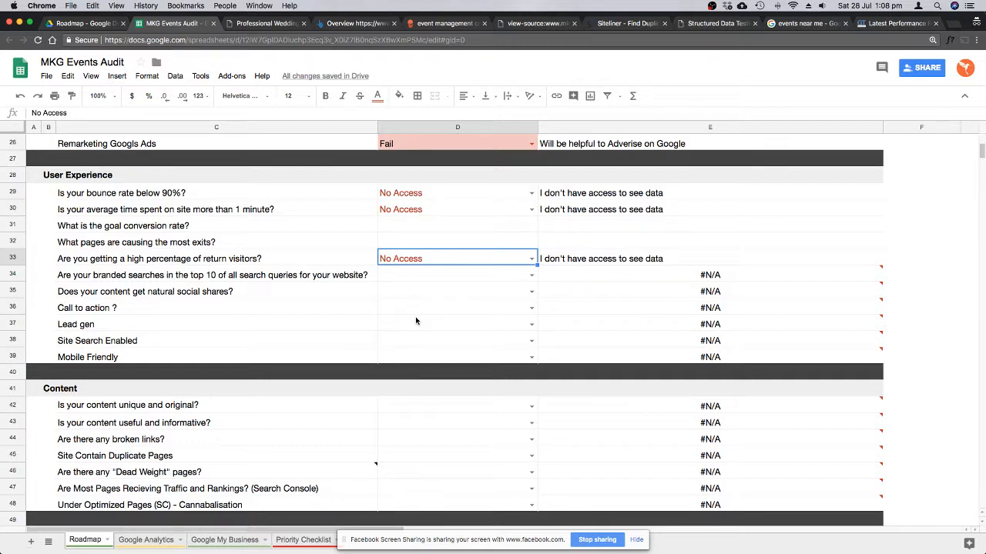
Select the branded searches question in the sheet and copy the address of the mkgevents.com.au homepage.
{"action": "left_click", "coordinate": [296, 262]}
{"action": "left_click", "coordinate": [325, 288]}
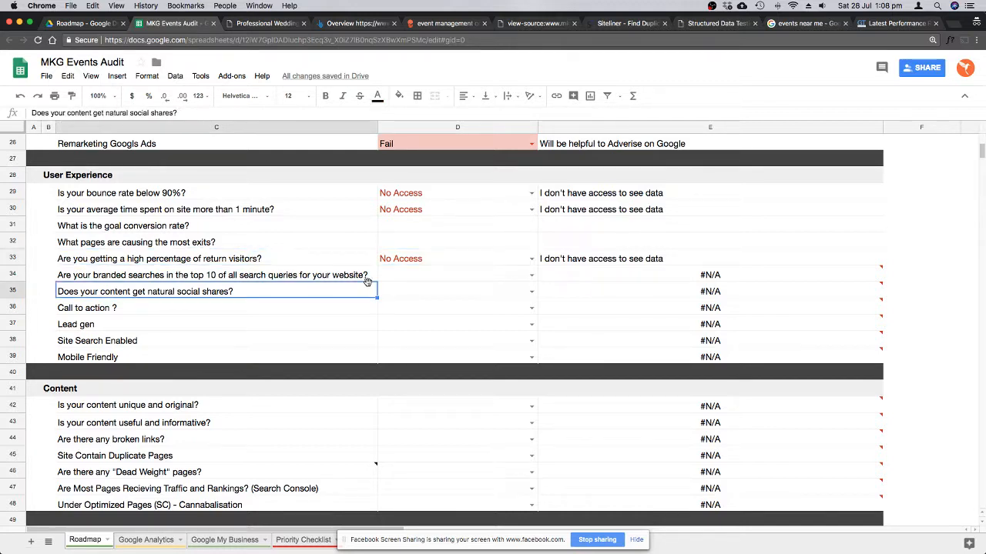
{"action": "left_click", "coordinate": [345, 279]}
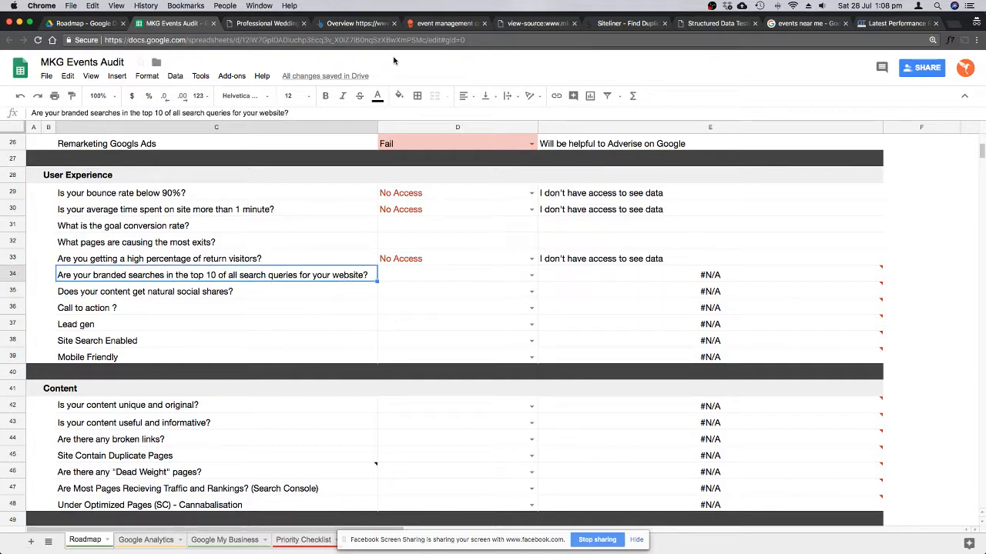
{"action": "left_click", "coordinate": [351, 25]}
{"action": "left_click", "coordinate": [231, 25]}
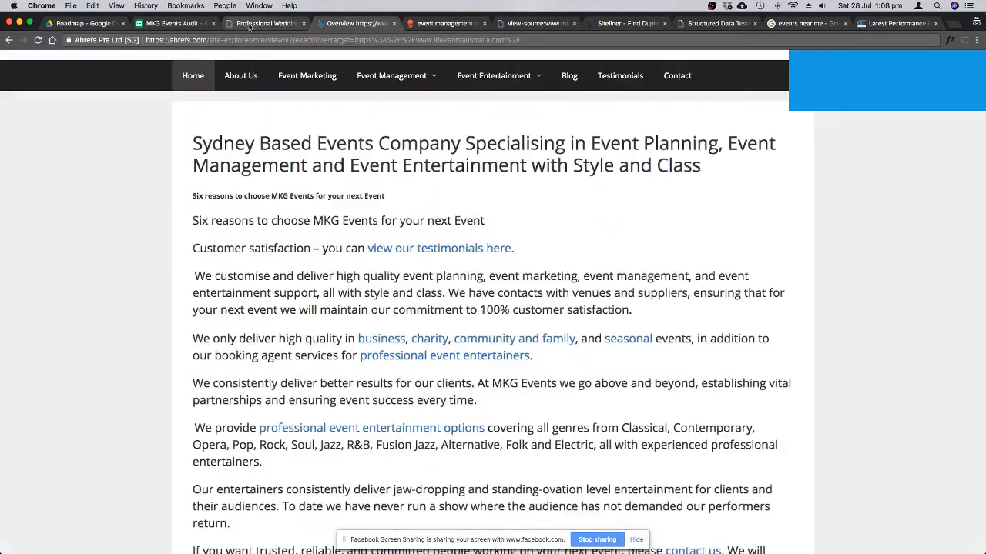
{"action": "left_click", "coordinate": [217, 40]}
{"action": "key", "text": "super+c"}
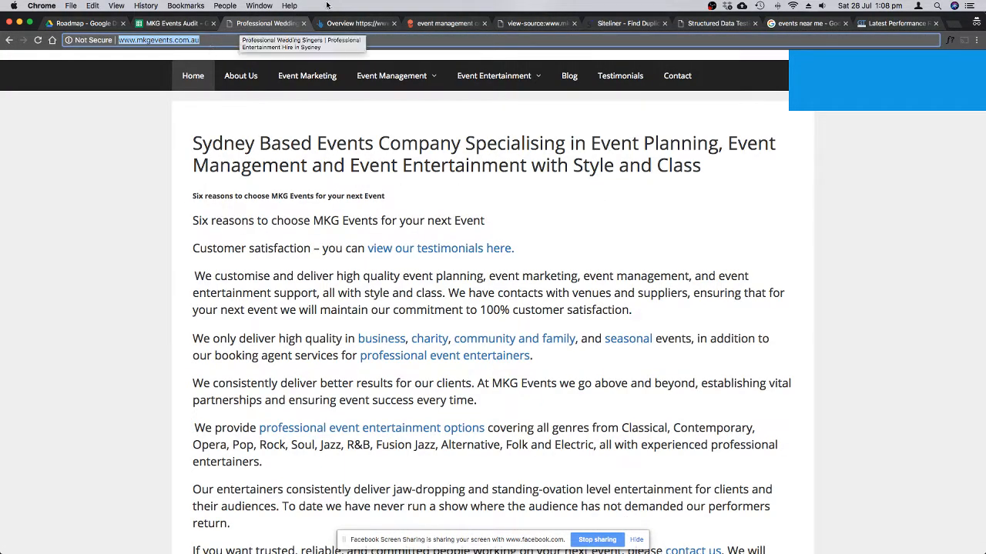
{"action": "left_click", "coordinate": [344, 23]}
{"action": "scroll", "coordinate": [226, 137], "scroll_direction": "up", "scroll_amount": 3}
{"action": "scroll", "coordinate": [226, 137], "scroll_direction": "down", "scroll_amount": 1}
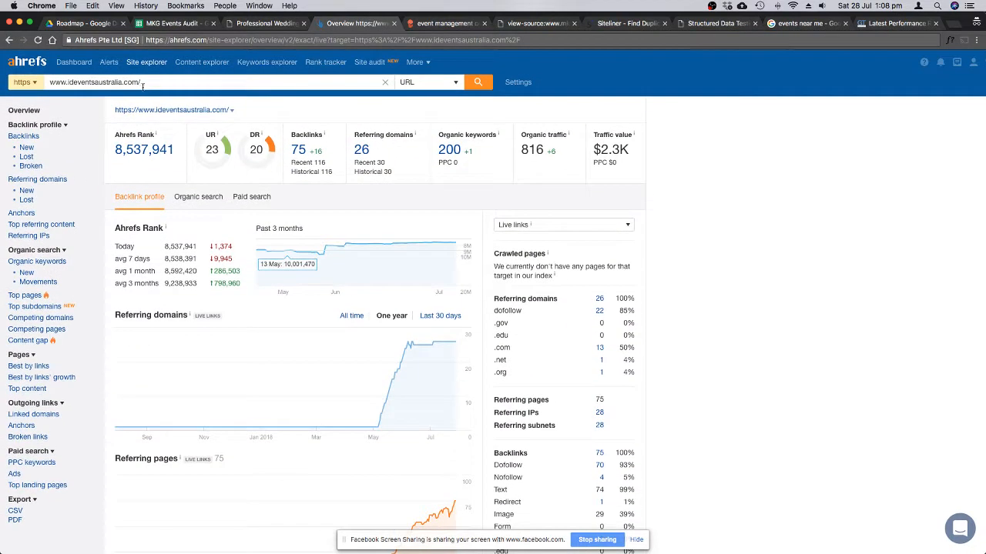
{"action": "left_click", "coordinate": [143, 82]}
{"action": "key", "text": "super+v"}
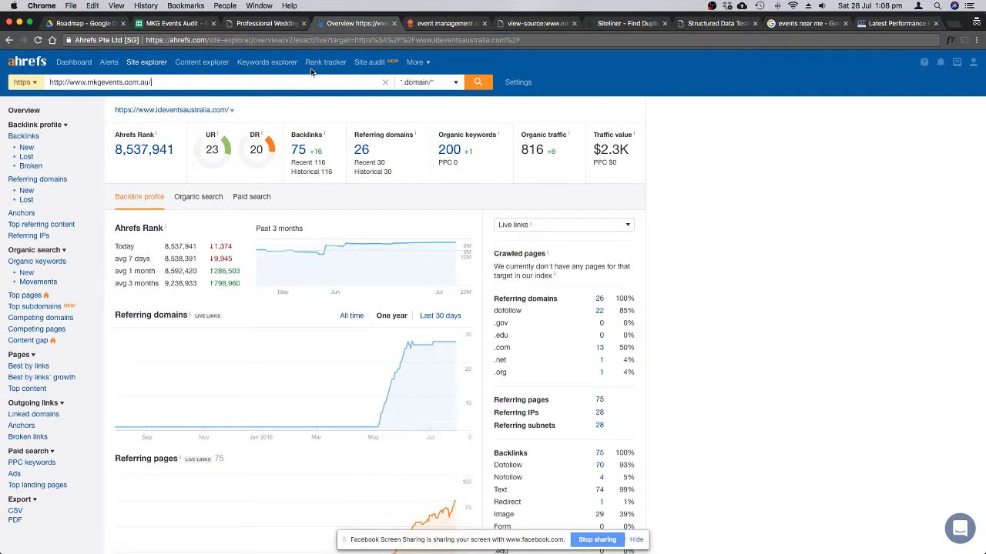
{"action": "left_click", "coordinate": [472, 88]}
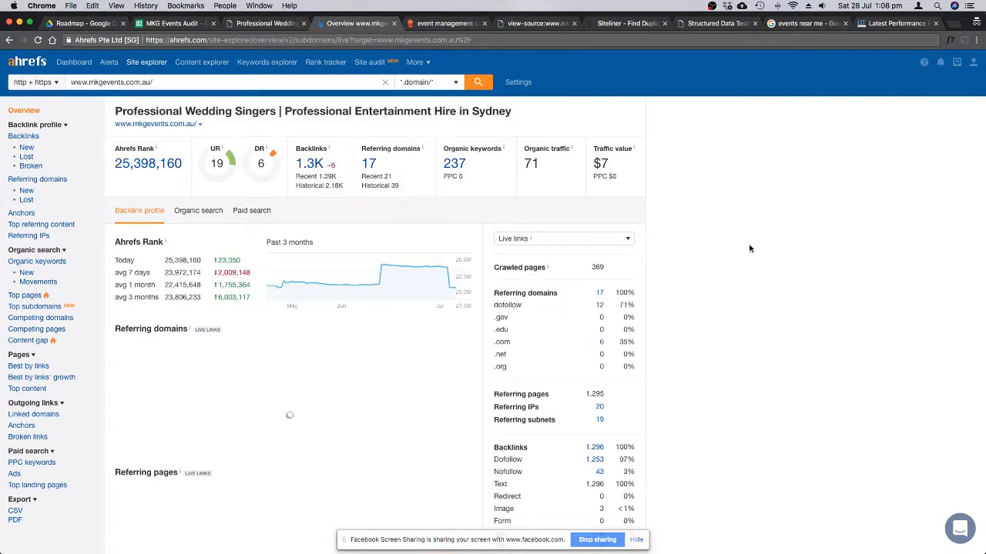
Review the domain's Ahrefs overview and open its organic keywords report.
{"action": "scroll", "coordinate": [685, 246], "scroll_direction": "down", "scroll_amount": 1}
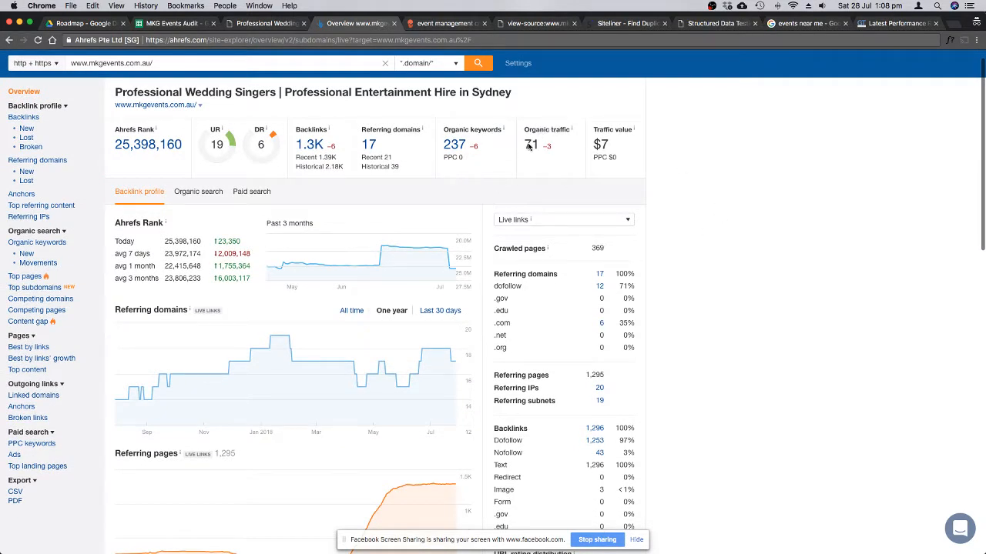
{"action": "scroll", "coordinate": [539, 154], "scroll_direction": "down", "scroll_amount": 1}
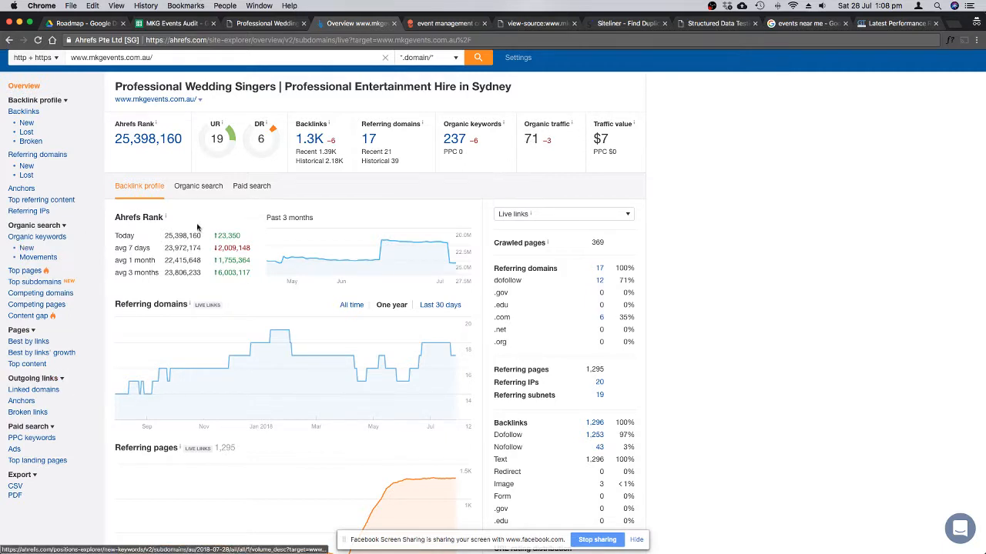
{"action": "left_click", "coordinate": [44, 238]}
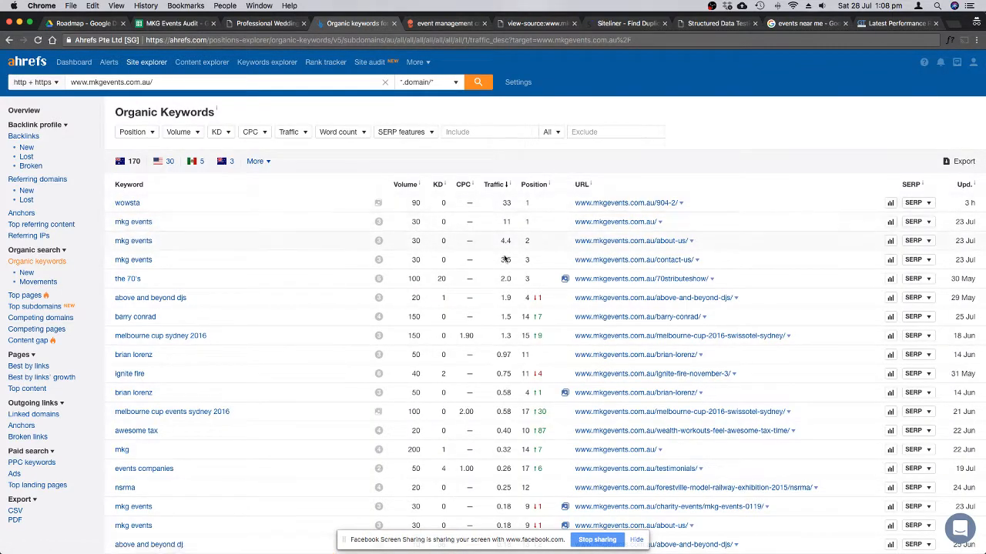
Return to the MKG Events Audit sheet and mark the top 10 branded searches question as Pass.
{"action": "left_click", "coordinate": [263, 24]}
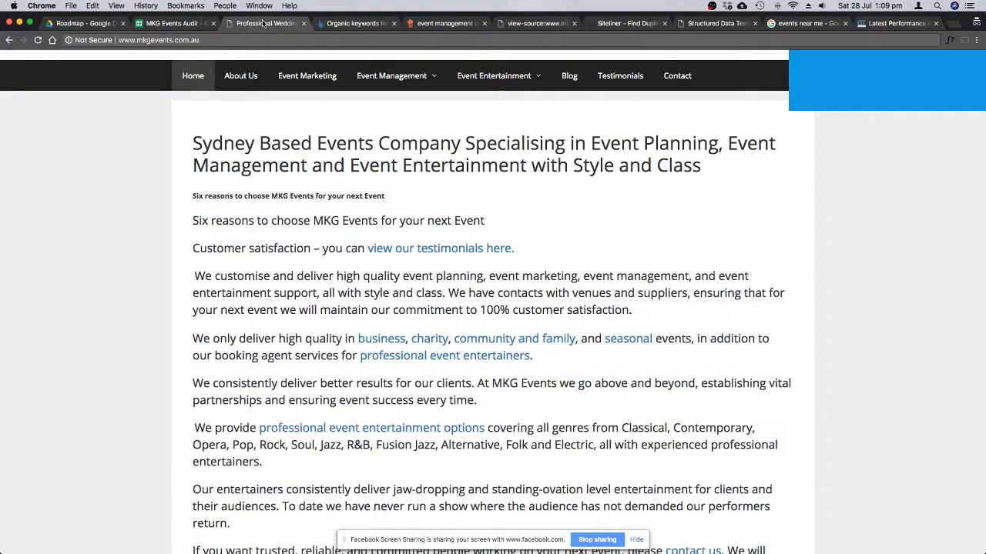
{"action": "left_click", "coordinate": [166, 24]}
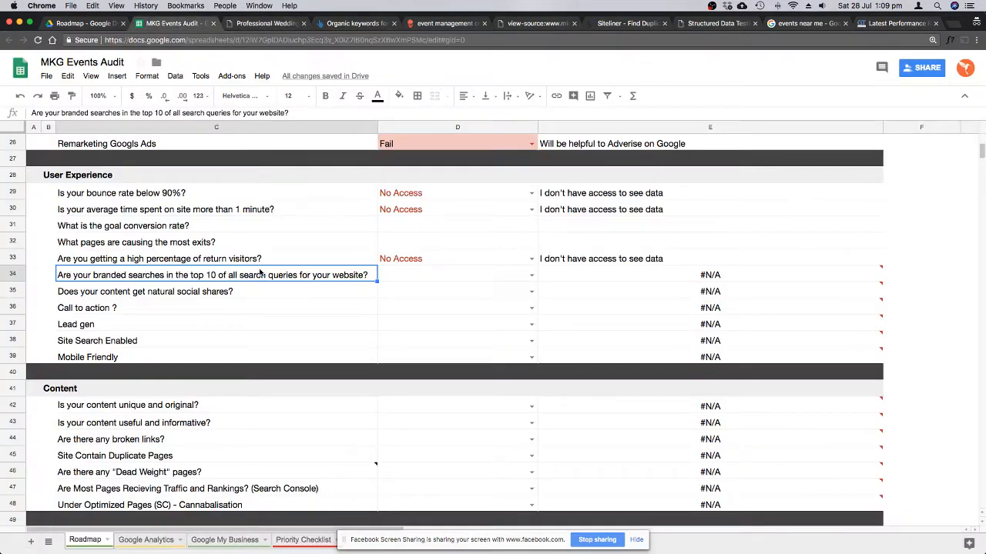
{"action": "left_click", "coordinate": [532, 276]}
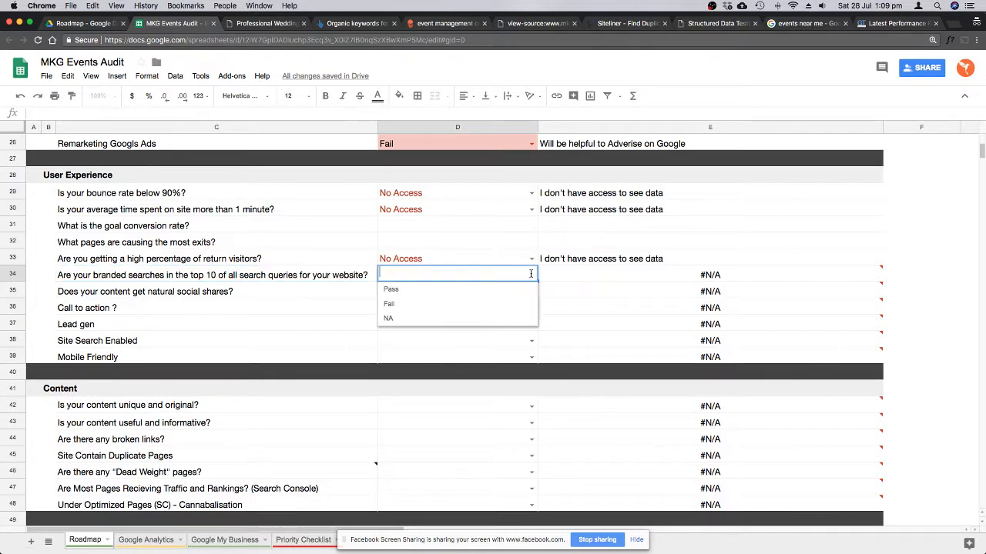
{"action": "left_click", "coordinate": [433, 293]}
{"action": "left_click", "coordinate": [462, 308]}
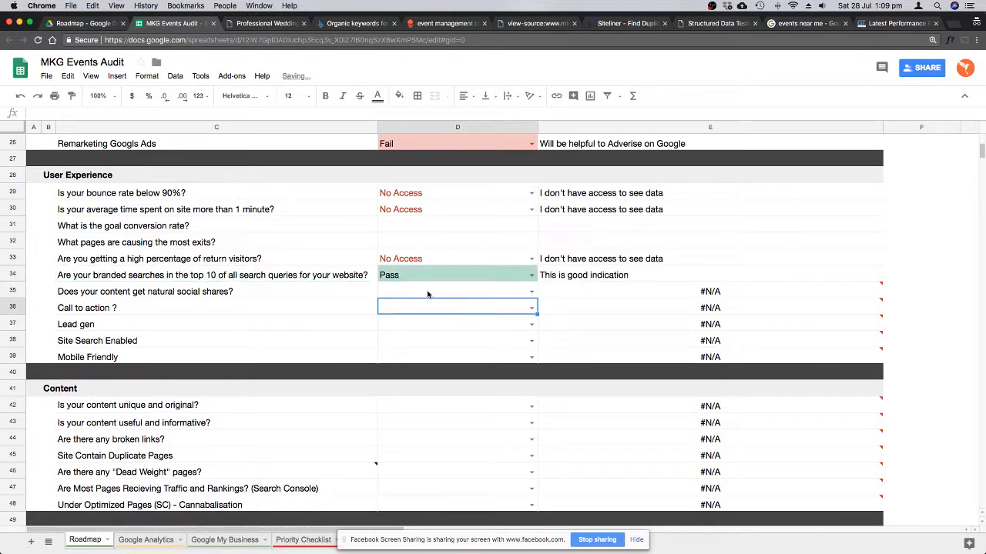
Mark "Does your content get natural social shares?" as Fail.
{"action": "left_click", "coordinate": [428, 293]}
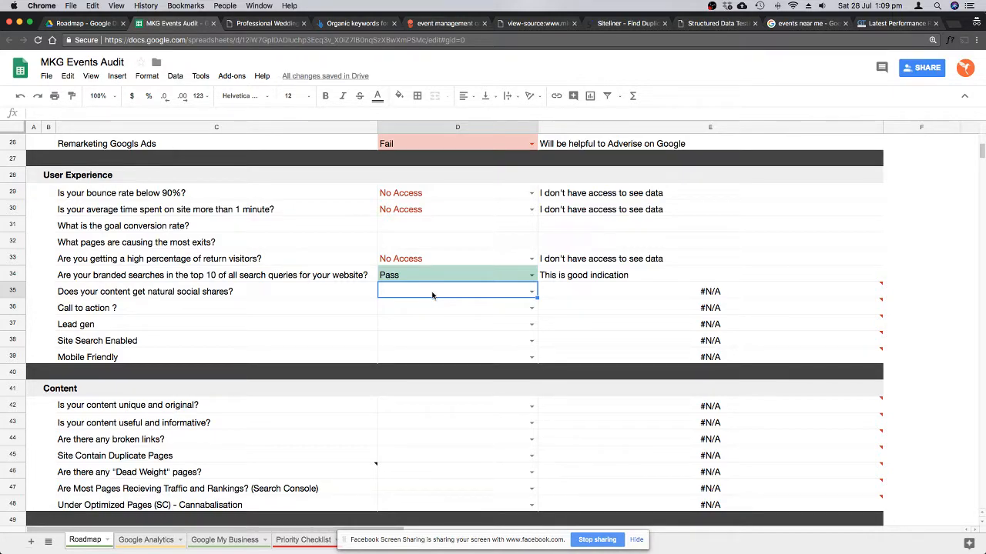
{"action": "left_click", "coordinate": [532, 290]}
{"action": "left_click", "coordinate": [393, 321]}
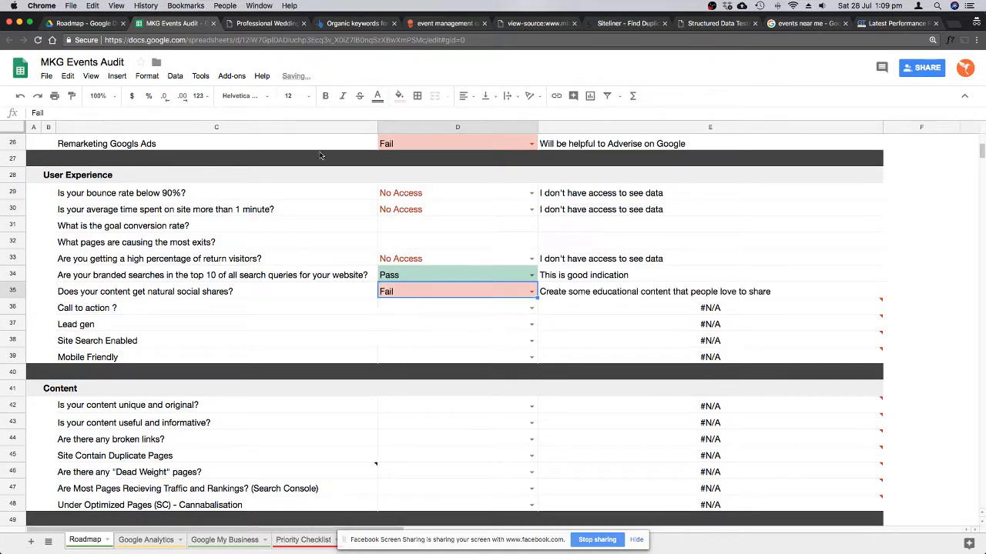
Look through the mkgevents.com.au homepage and its Business Events page to examine their content.
{"action": "left_click", "coordinate": [266, 23]}
{"action": "scroll", "coordinate": [575, 453], "scroll_direction": "down", "scroll_amount": 15}
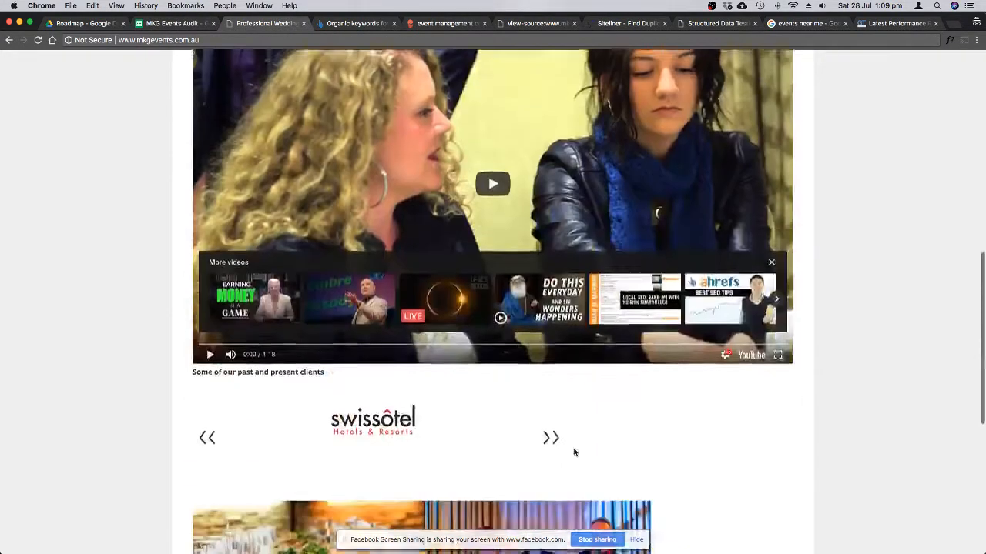
{"action": "scroll", "coordinate": [575, 453], "scroll_direction": "up", "scroll_amount": 15}
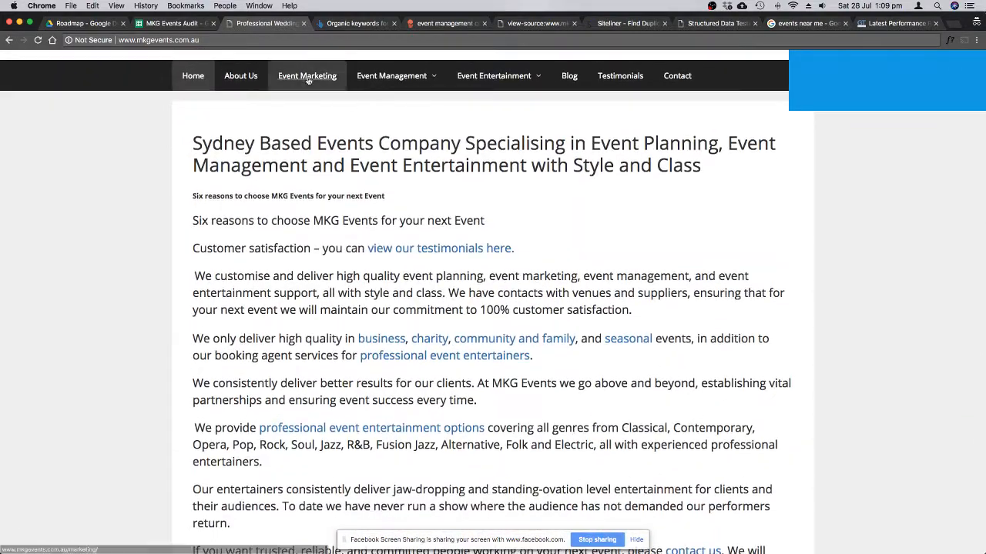
{"action": "left_click", "coordinate": [238, 75]}
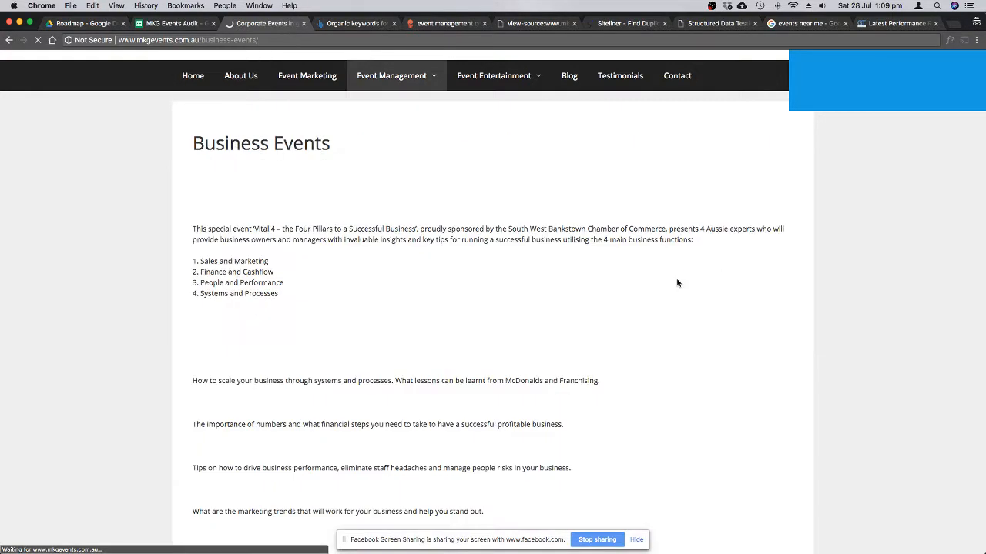
{"action": "scroll", "coordinate": [574, 301], "scroll_direction": "down", "scroll_amount": 20}
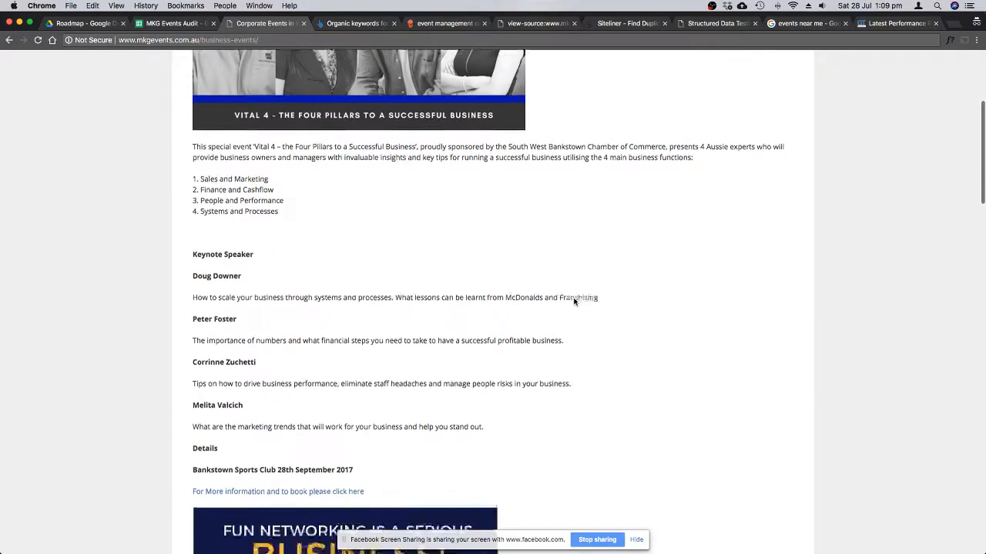
{"action": "scroll", "coordinate": [574, 302], "scroll_direction": "up", "scroll_amount": 10}
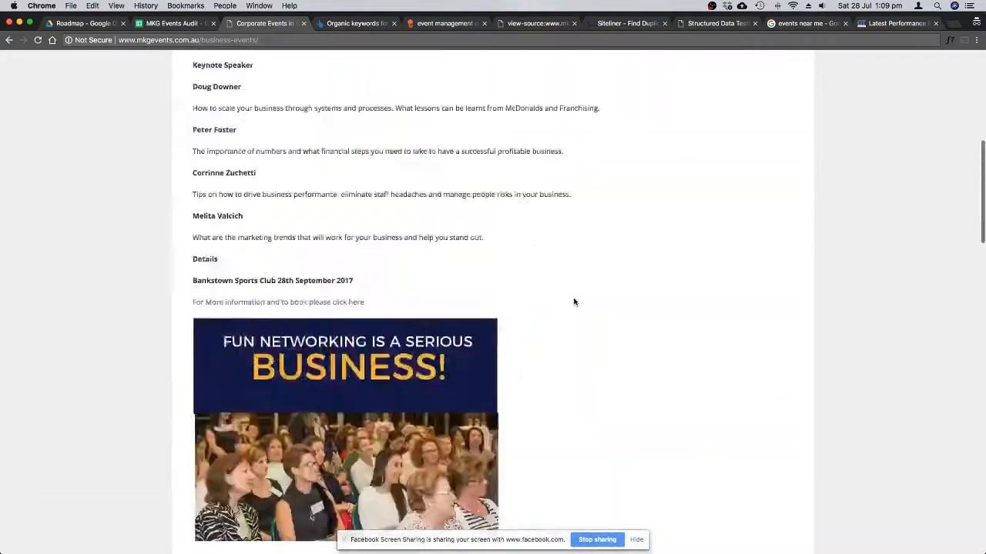
Check the Business Events and Event Marketing pages of mkgevents.com.au for a call to action.
{"action": "left_click", "coordinate": [163, 23]}
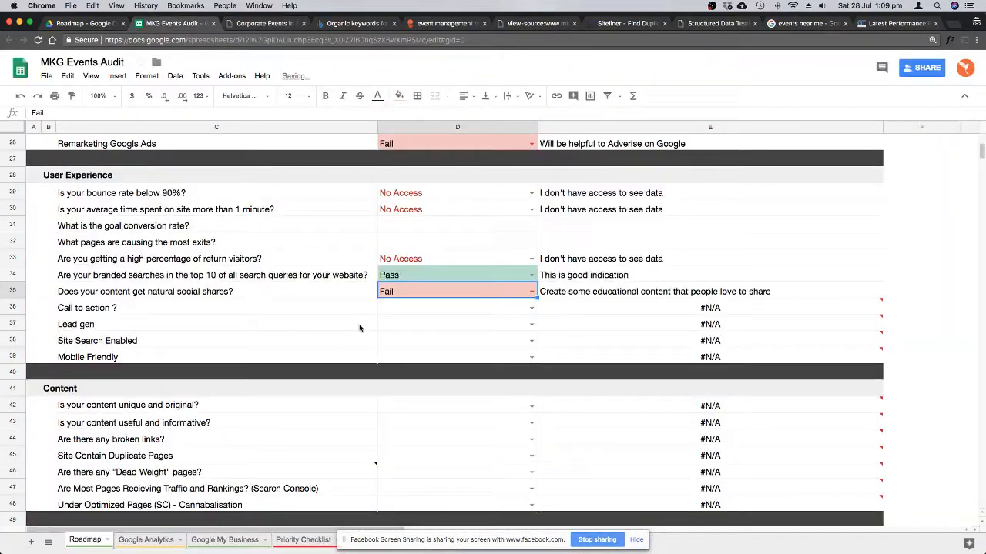
{"action": "left_click", "coordinate": [507, 307]}
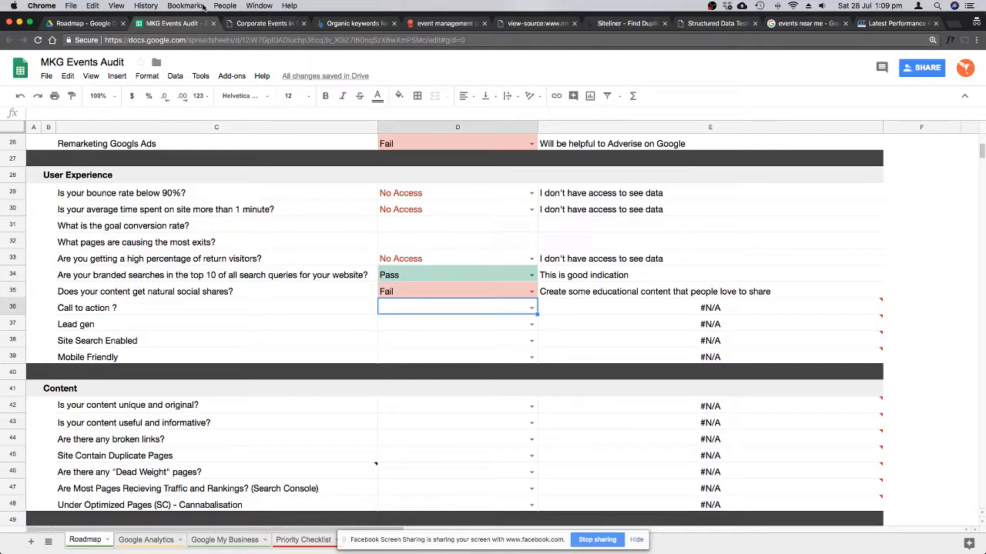
{"action": "key", "text": "ctrl+Tab"}
{"action": "scroll", "coordinate": [488, 303], "scroll_direction": "down", "scroll_amount": 20}
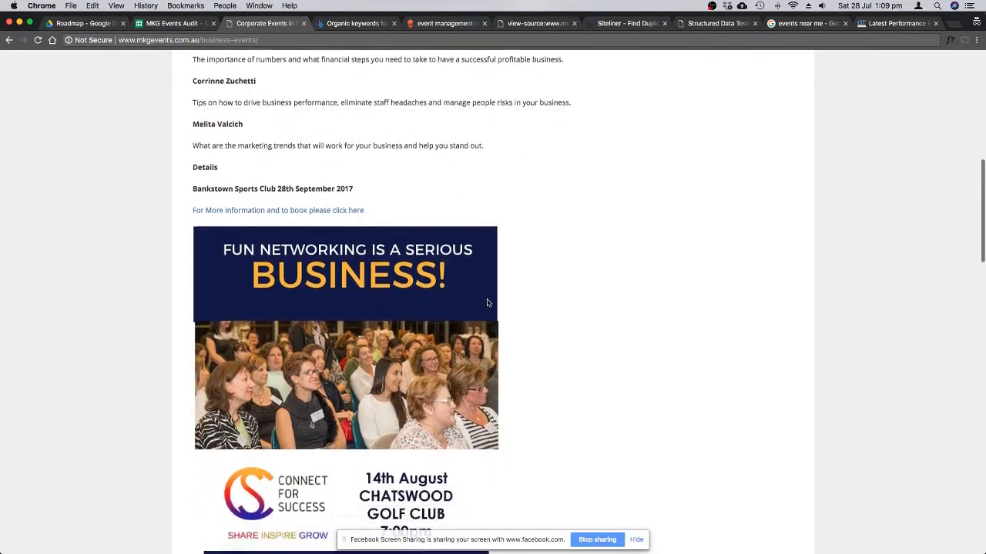
{"action": "scroll", "coordinate": [488, 303], "scroll_direction": "down", "scroll_amount": 3}
{"action": "scroll", "coordinate": [488, 303], "scroll_direction": "up", "scroll_amount": 20}
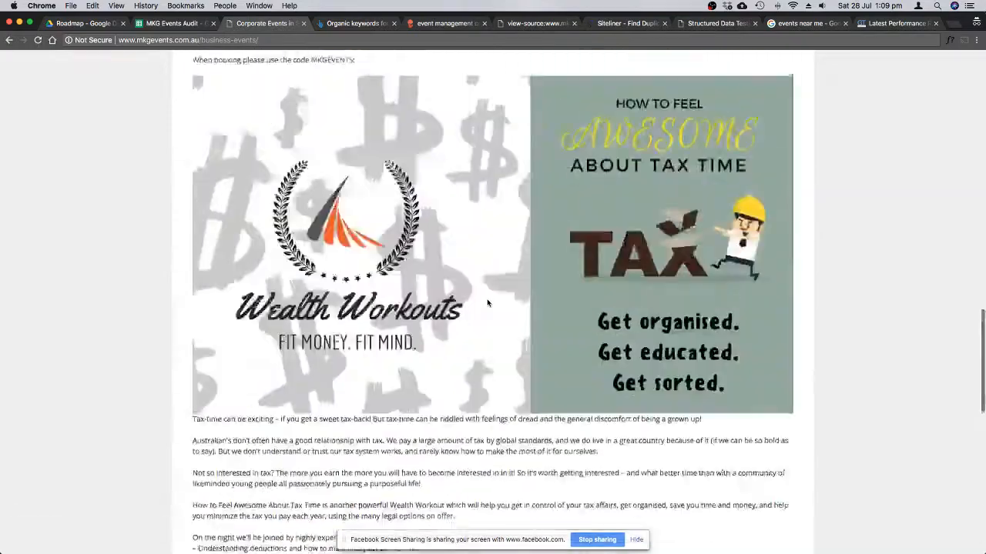
{"action": "left_click", "coordinate": [308, 77]}
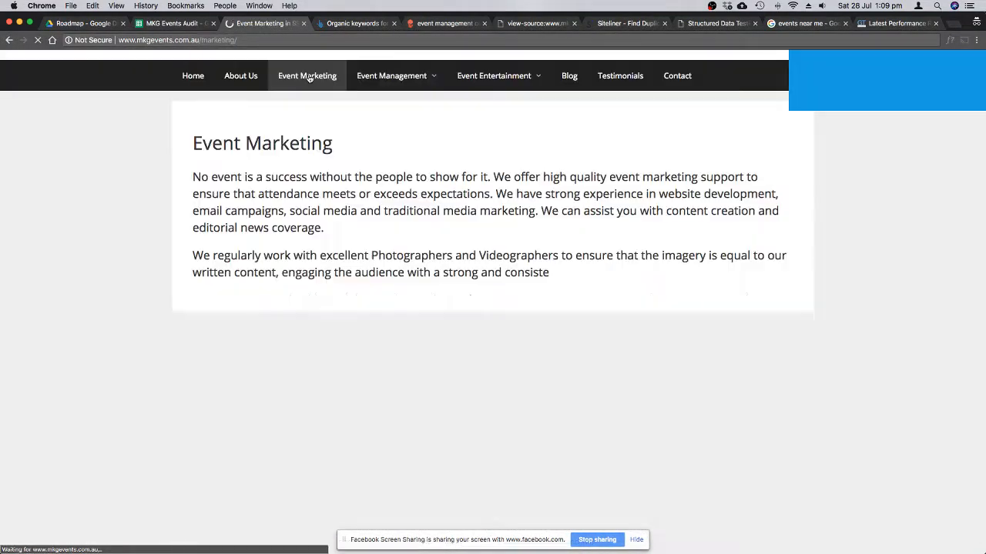
{"action": "scroll", "coordinate": [503, 246], "scroll_direction": "down", "scroll_amount": 1}
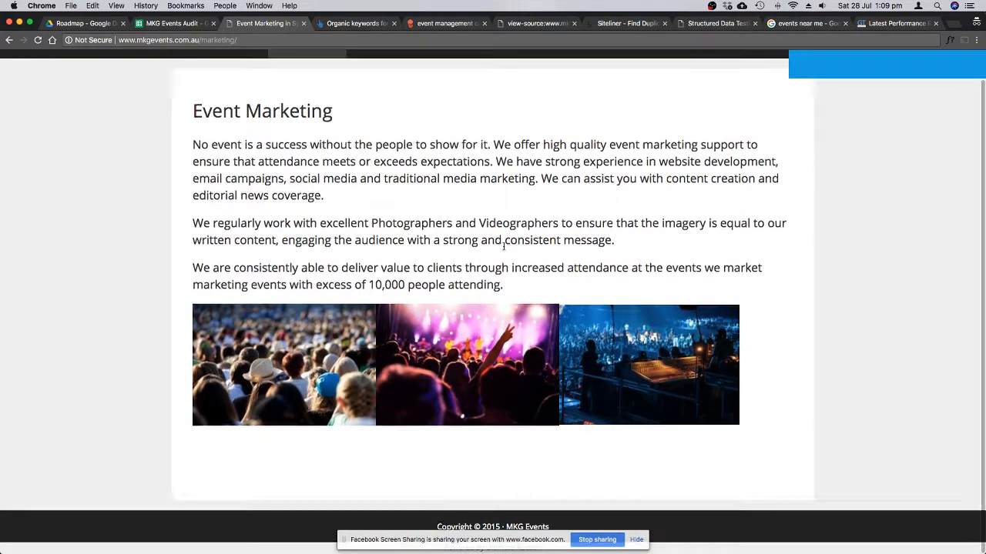
{"action": "scroll", "coordinate": [504, 247], "scroll_direction": "up", "scroll_amount": 1}
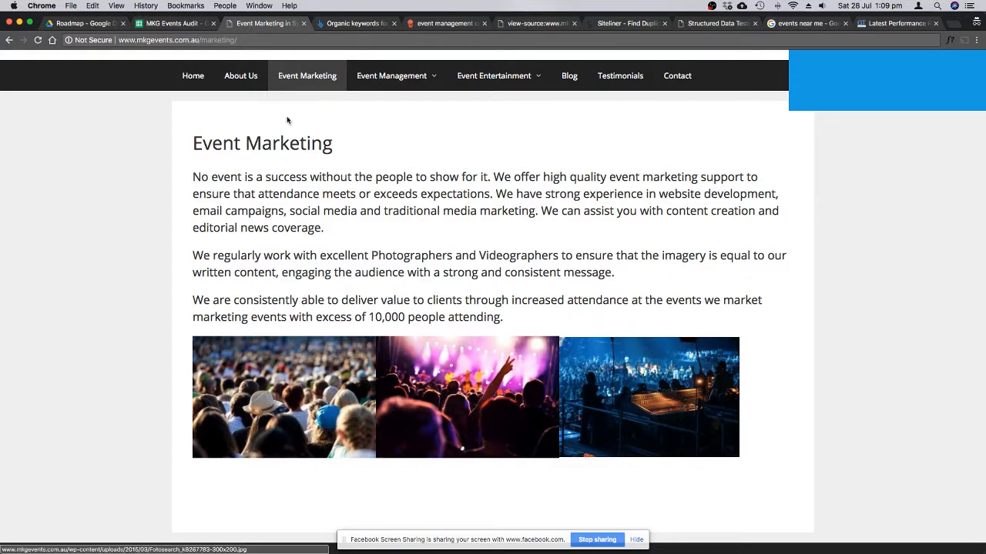
Return to the MKG Events Audit sheet and mark both "Call to action ?" and "Lead gen" as Fail.
{"action": "left_click", "coordinate": [191, 28]}
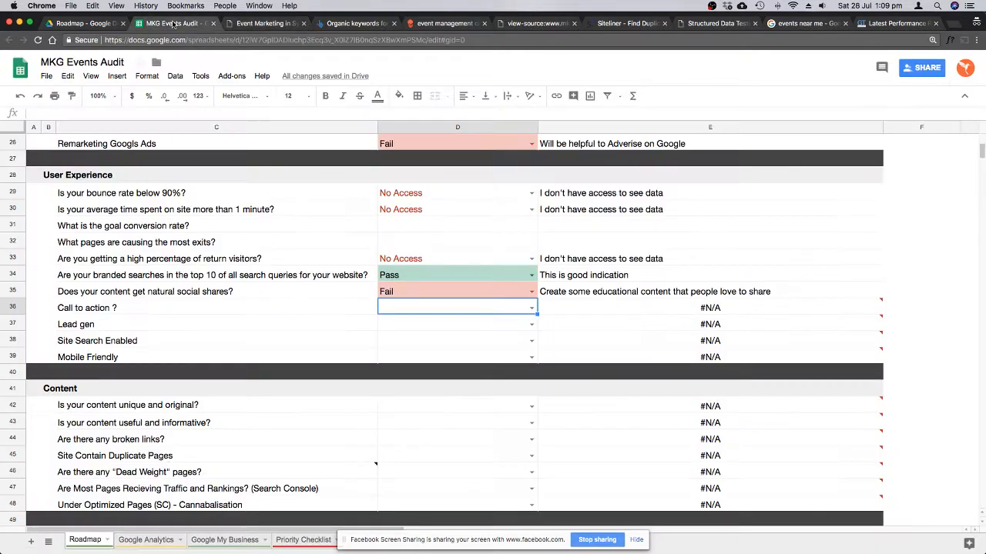
{"action": "left_click", "coordinate": [529, 307]}
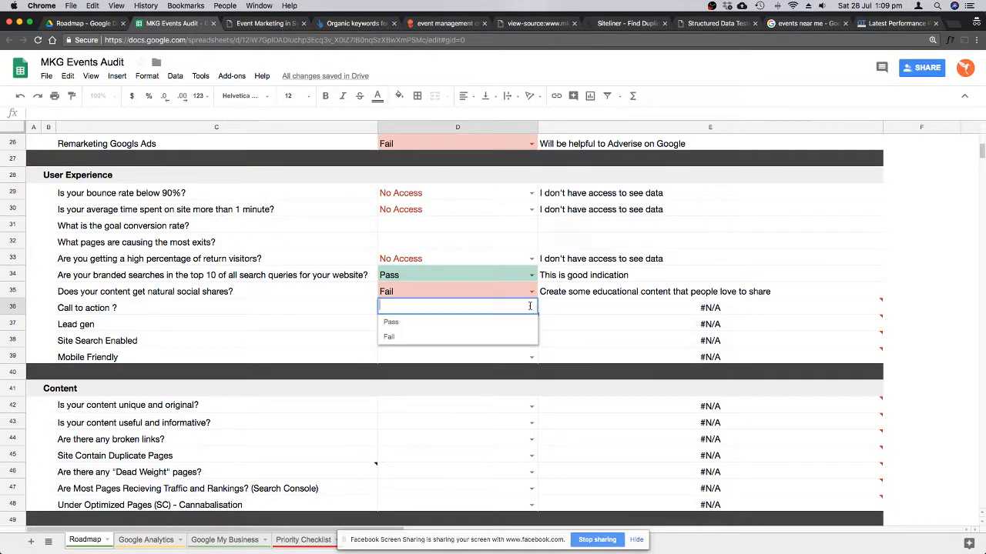
{"action": "left_click", "coordinate": [437, 339]}
{"action": "left_click", "coordinate": [261, 326]}
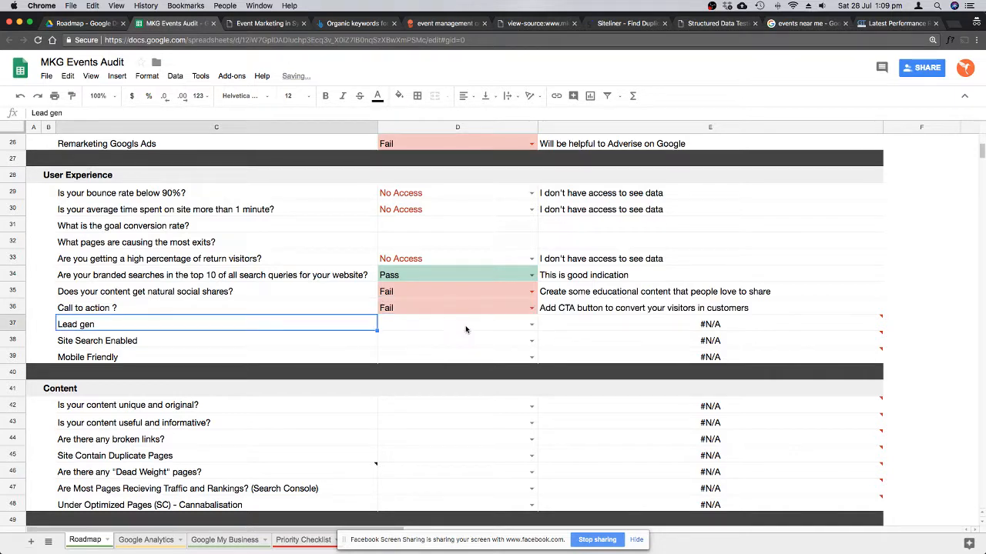
{"action": "left_click", "coordinate": [529, 325]}
{"action": "left_click", "coordinate": [530, 324]}
{"action": "left_click", "coordinate": [390, 353]}
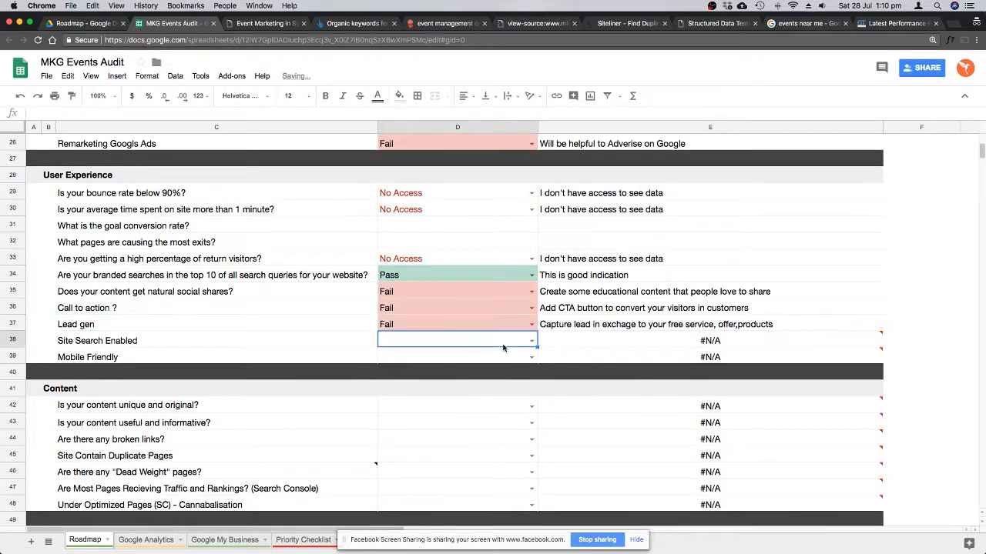
Set the "Site Search Enabled" status to NA in the User Experience section.
{"action": "left_click", "coordinate": [532, 343]}
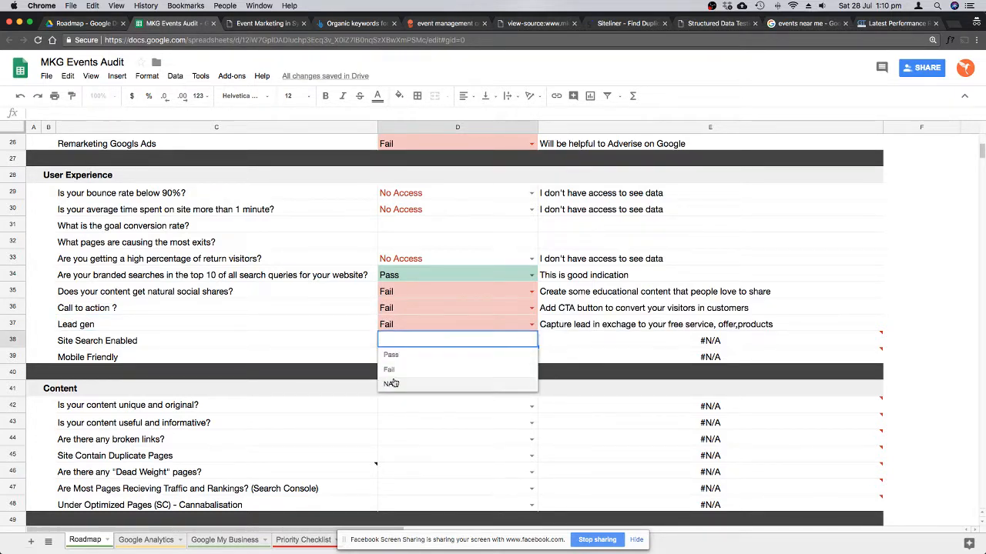
{"action": "left_click", "coordinate": [427, 384]}
{"action": "left_click", "coordinate": [505, 358]}
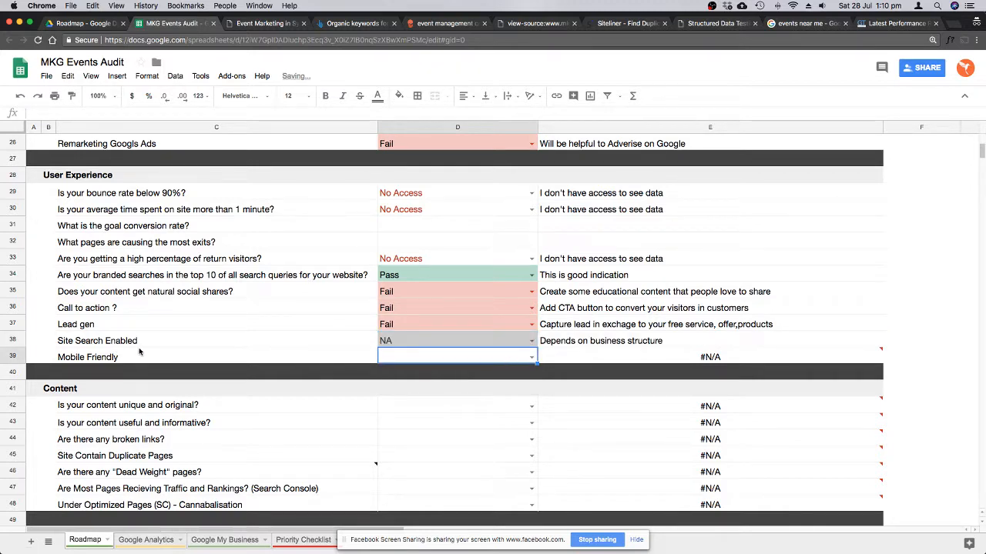
{"action": "scroll", "coordinate": [239, 324], "scroll_direction": "down", "scroll_amount": 2}
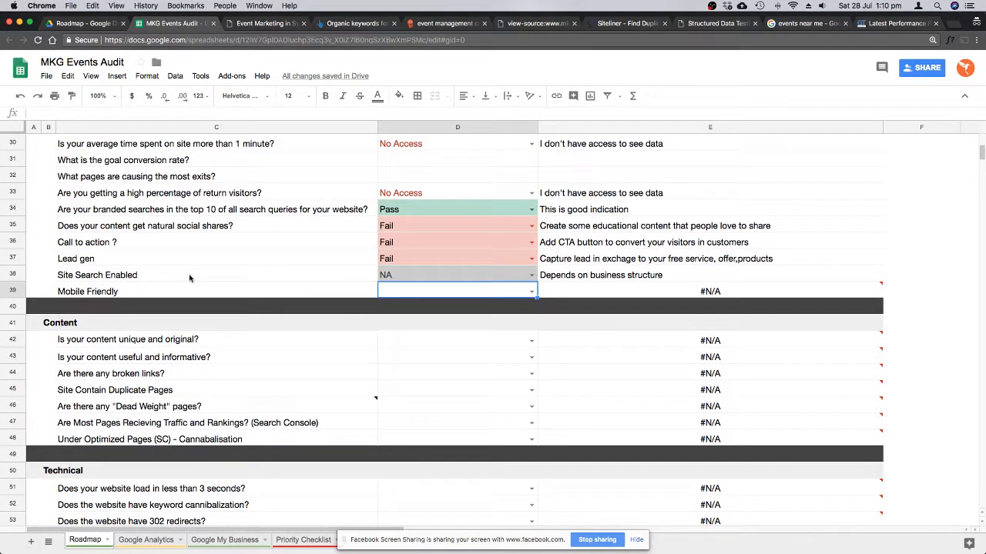
{"action": "left_click", "coordinate": [290, 279]}
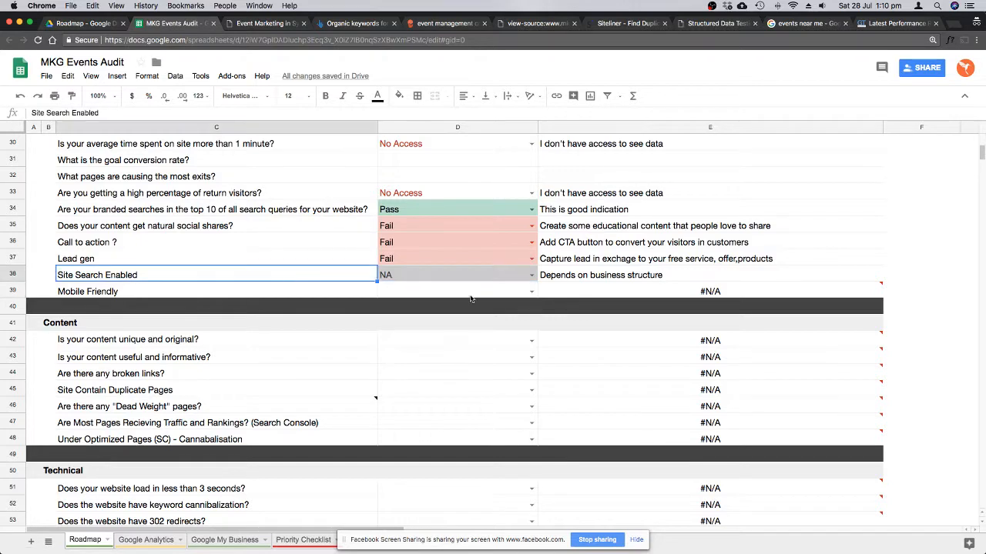
Resize the browser window on the Event Marketing page to check how its layout adapts to a mobile width.
{"action": "left_click", "coordinate": [531, 292]}
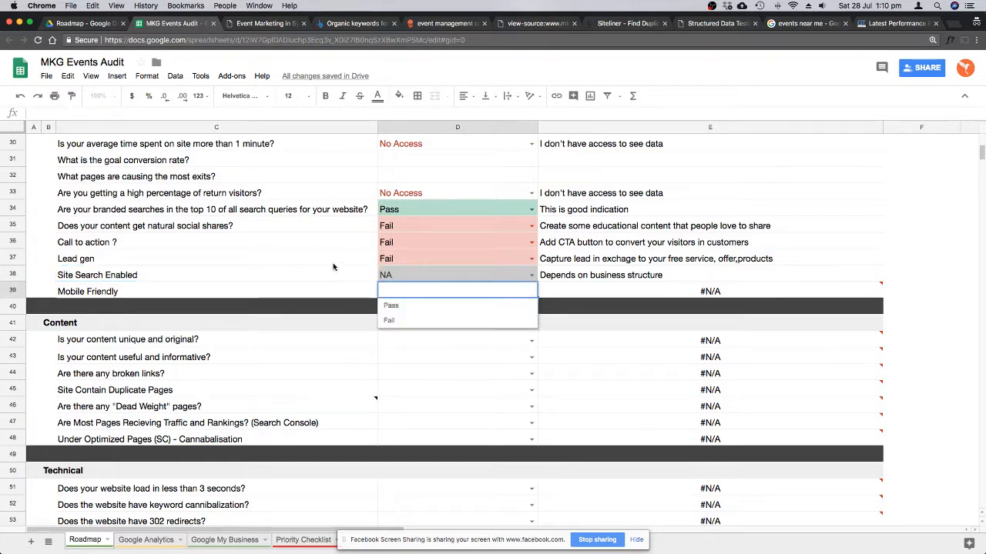
{"action": "left_click", "coordinate": [333, 265]}
{"action": "left_click", "coordinate": [258, 23]}
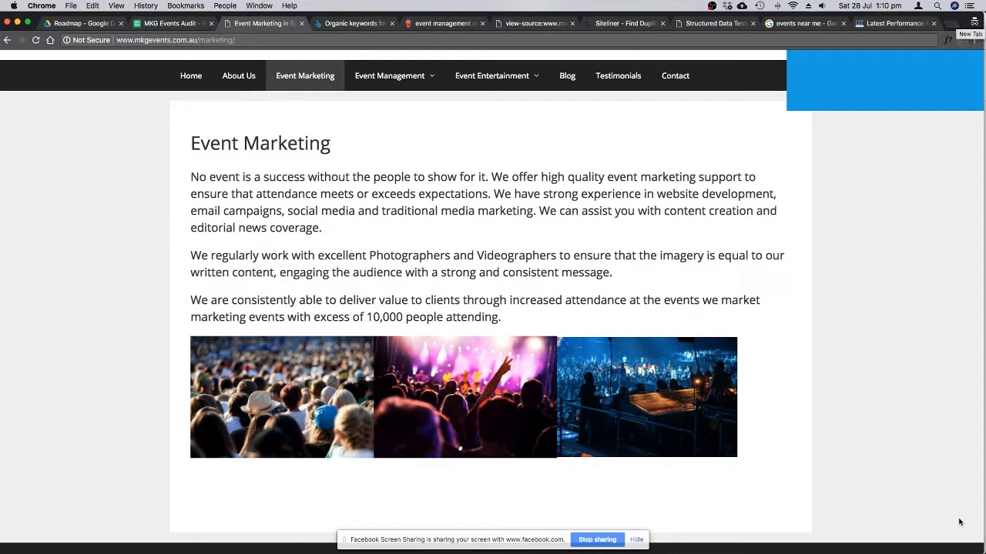
{"action": "mouse_move", "coordinate": [973, 546]}
{"action": "left_mouse_down"}
{"action": "mouse_move", "coordinate": [444, 433]}
{"action": "mouse_move", "coordinate": [398, 539]}
{"action": "mouse_move", "coordinate": [308, 532]}
{"action": "mouse_move", "coordinate": [984, 553]}
{"action": "left_mouse_up"}
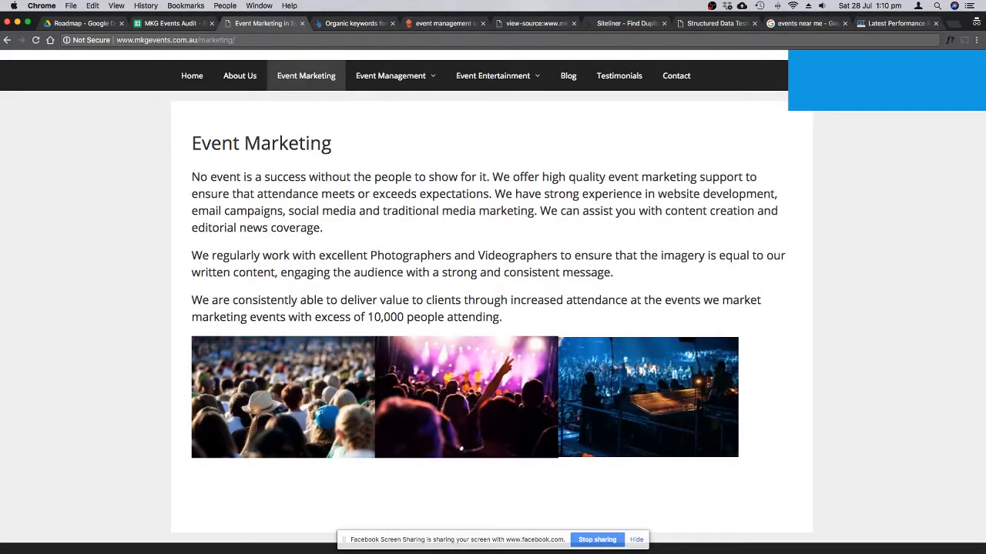
Return to the audit sheet and mark "Mobile Friendly" as Pass.
{"action": "left_click", "coordinate": [174, 23]}
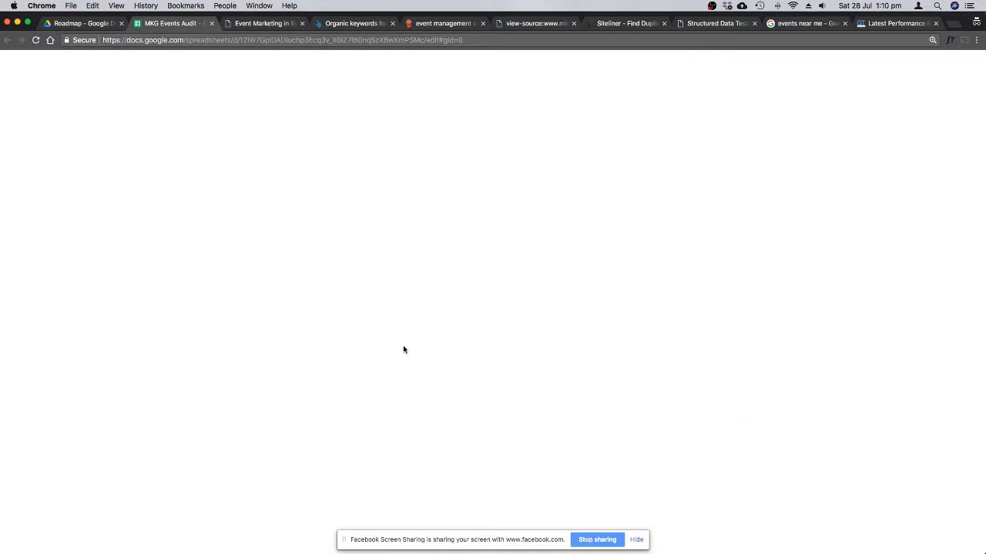
{"action": "left_click", "coordinate": [529, 291]}
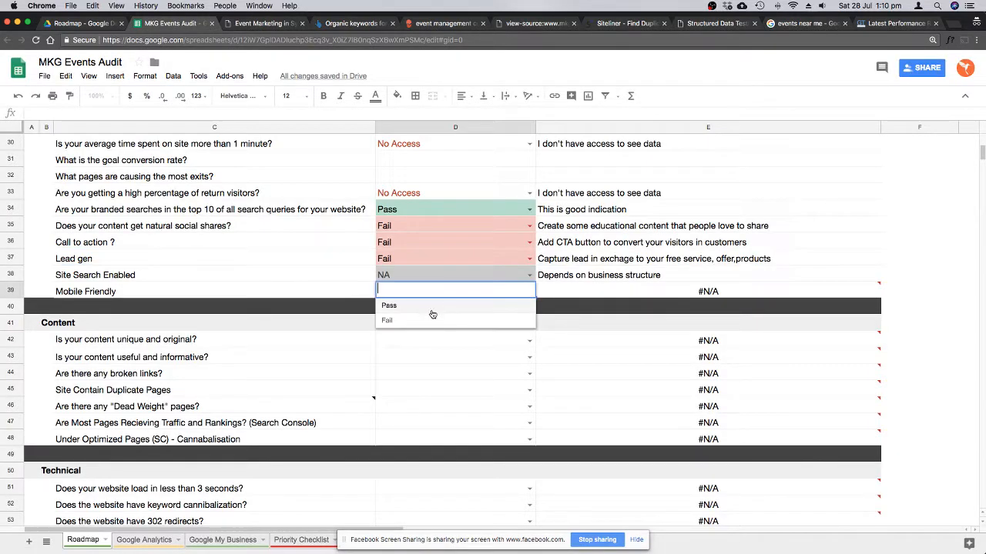
{"action": "left_click", "coordinate": [425, 306]}
{"action": "left_click", "coordinate": [320, 356]}
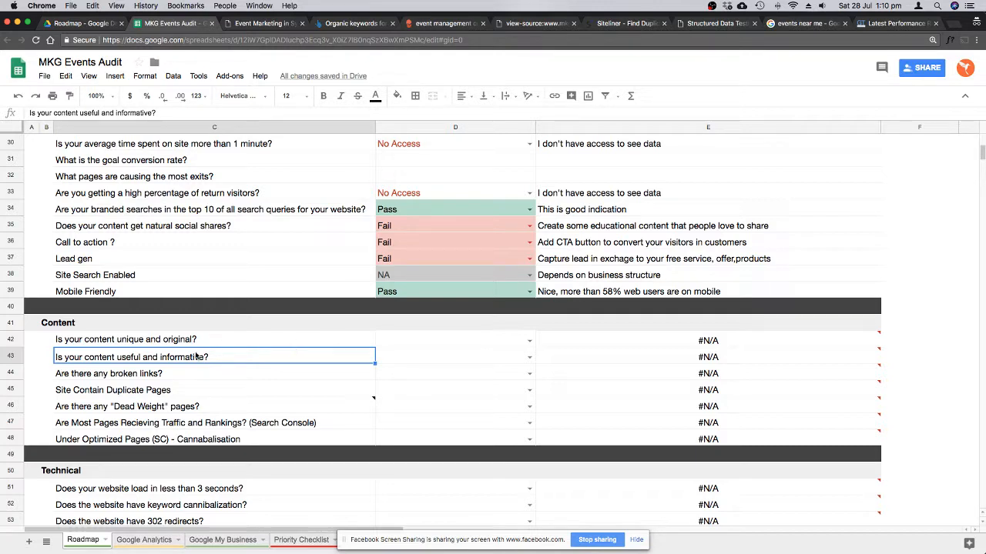
{"action": "scroll", "coordinate": [282, 352], "scroll_direction": "down", "scroll_amount": 1}
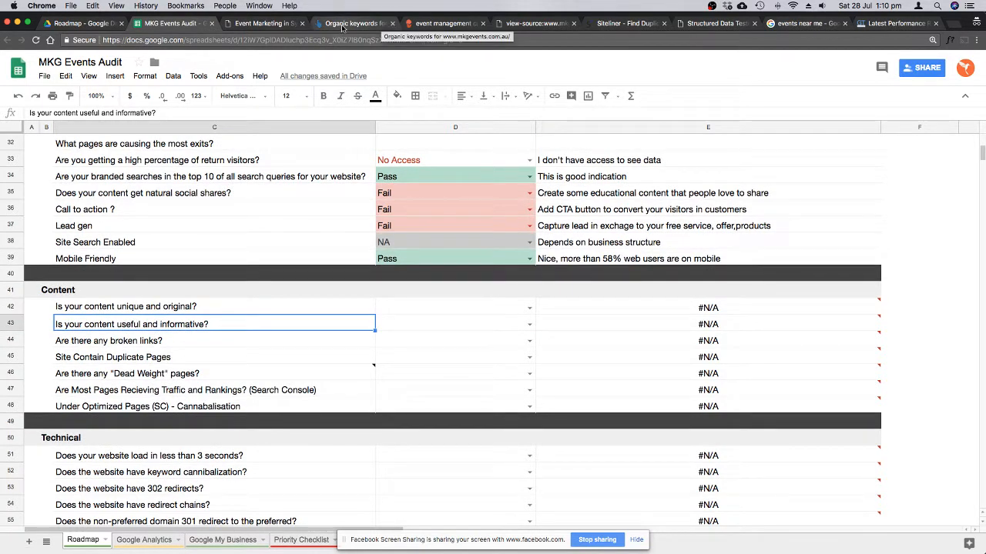
{"action": "left_click", "coordinate": [262, 23]}
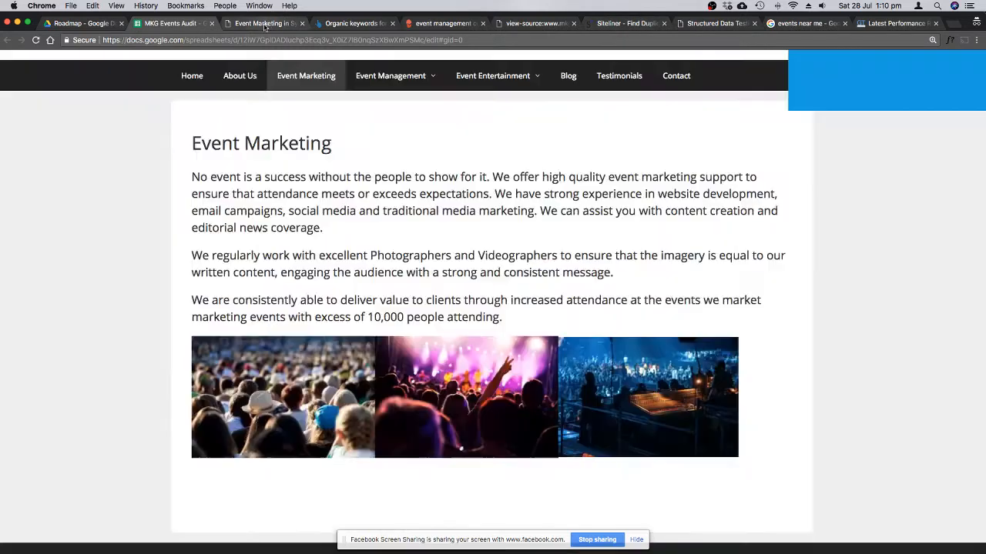
{"action": "left_click", "coordinate": [197, 40]}
{"action": "key", "text": "super+c"}
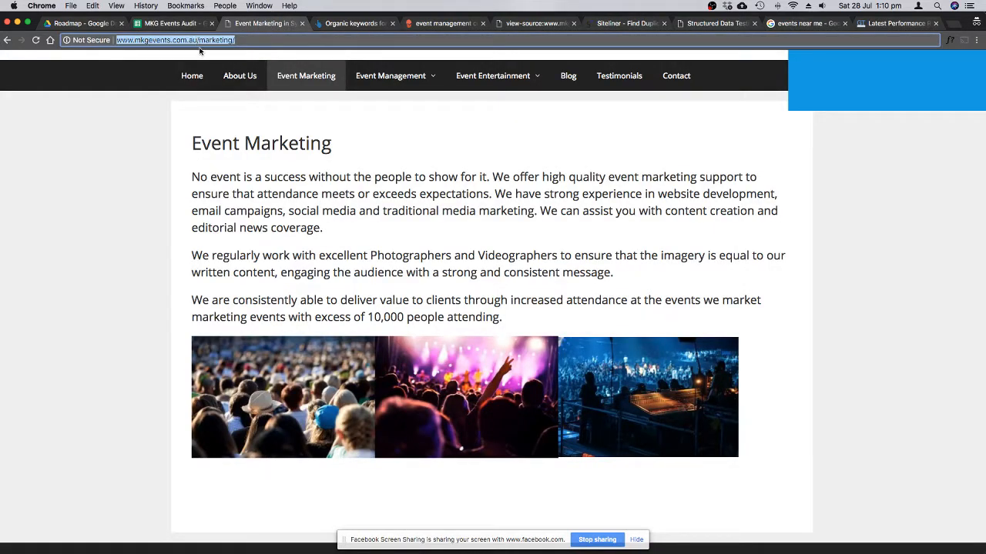
{"action": "left_click", "coordinate": [625, 23]}
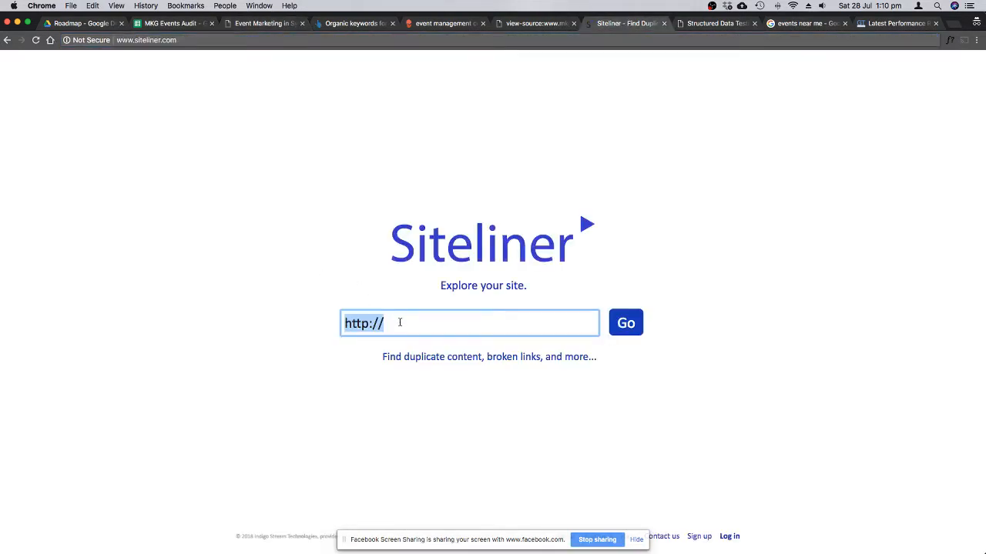
{"action": "key", "text": "super+v"}
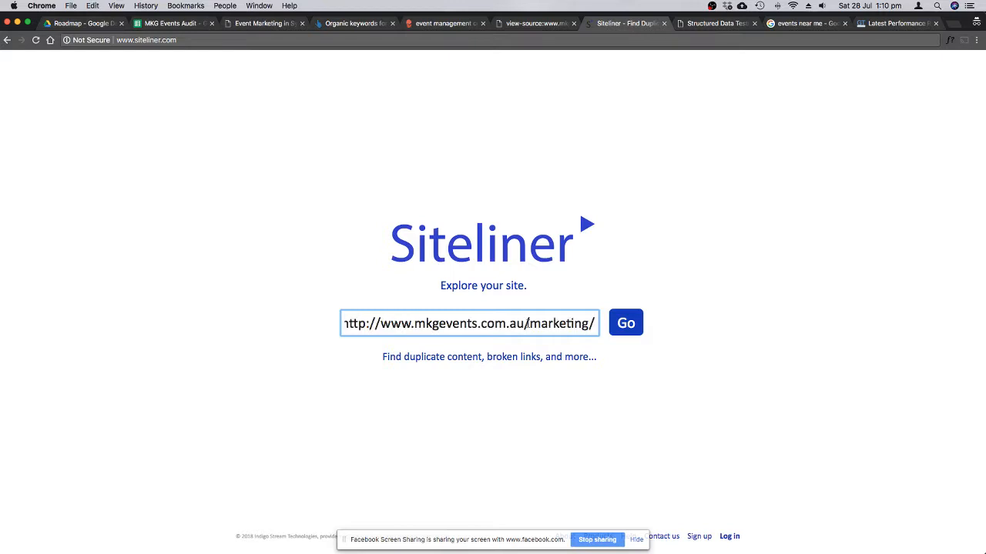
{"action": "left_click_drag", "start_coordinate": [527, 323], "coordinate": [745, 387]}
{"action": "key", "text": "BackSpace"}
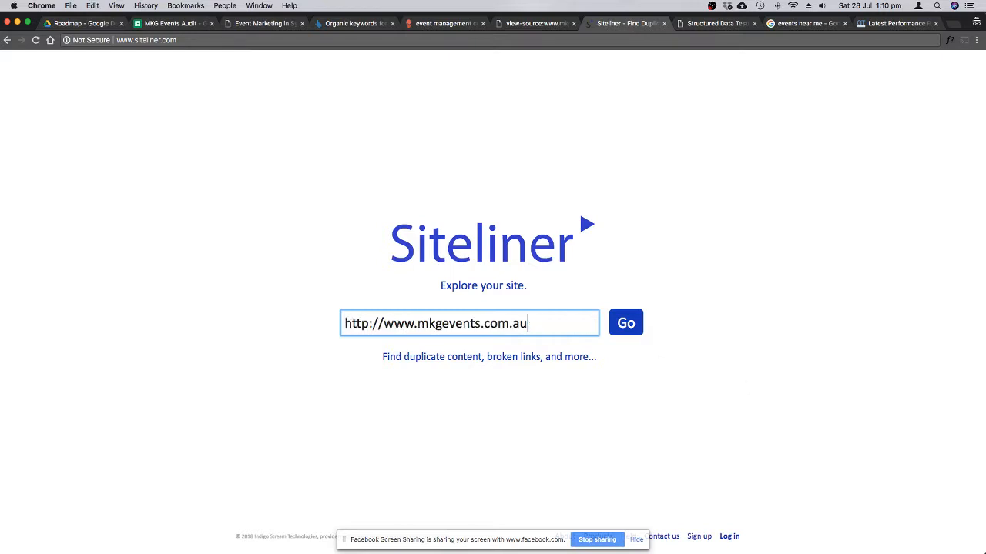
{"action": "left_click", "coordinate": [630, 328]}
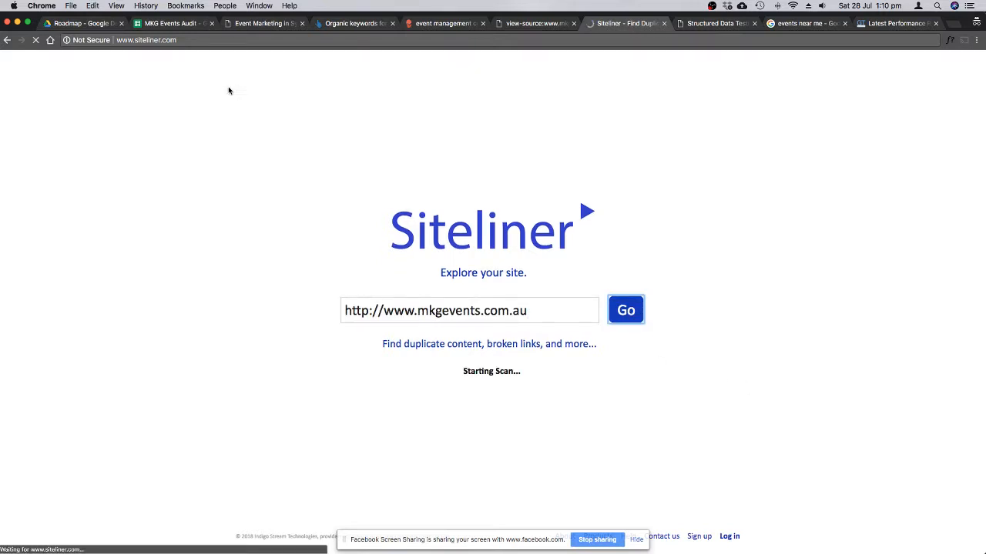
Look through the website's blog archive and its Millionaire Wealth Habits post to judge how useful and informative the content is.
{"action": "left_click", "coordinate": [168, 23]}
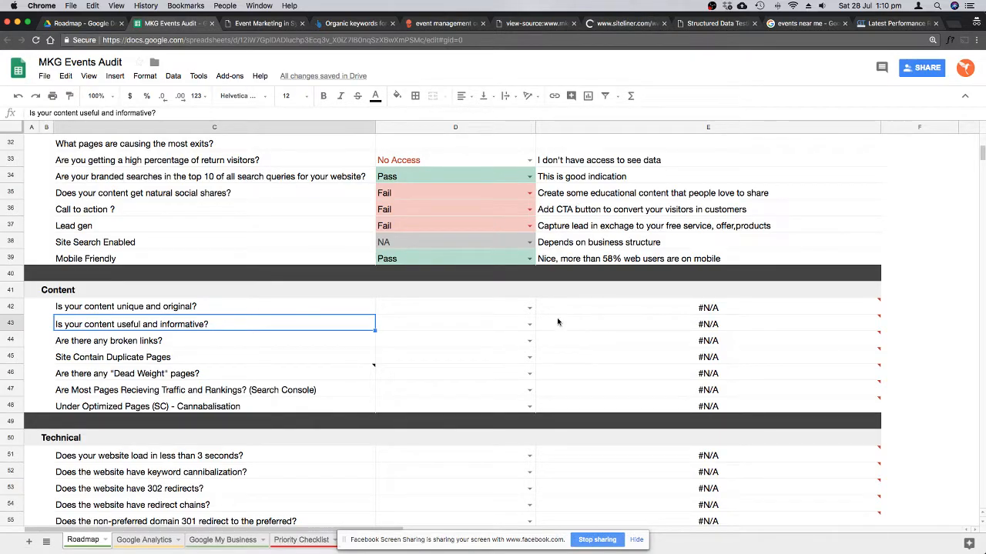
{"action": "left_click", "coordinate": [264, 24]}
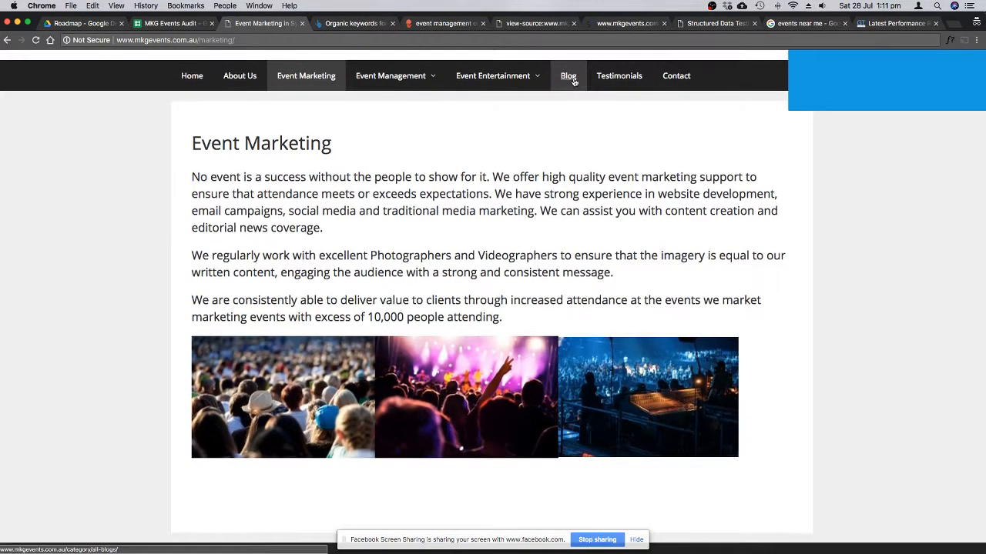
{"action": "left_click", "coordinate": [574, 81]}
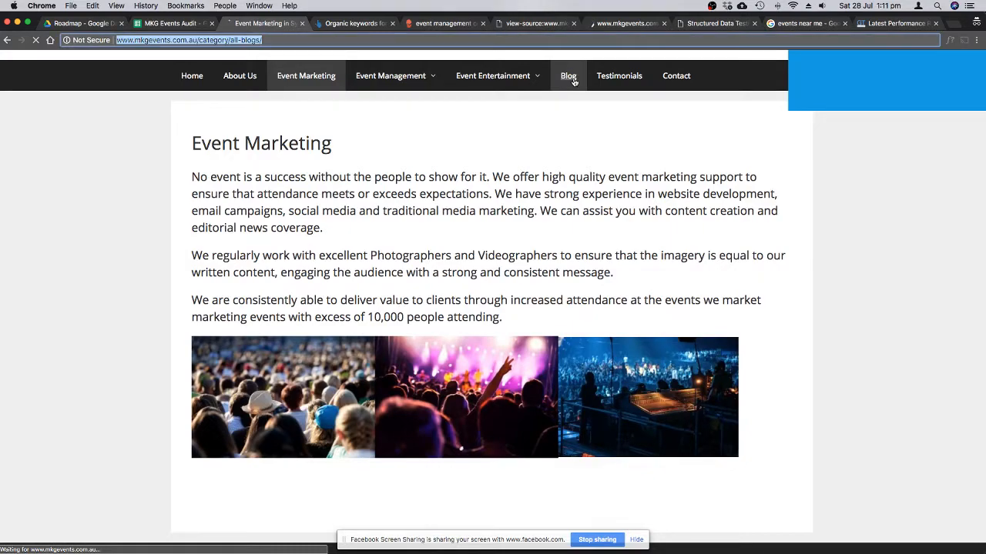
{"action": "scroll", "coordinate": [380, 235], "scroll_direction": "down", "scroll_amount": 3}
{"action": "scroll", "coordinate": [380, 235], "scroll_direction": "down", "scroll_amount": 20}
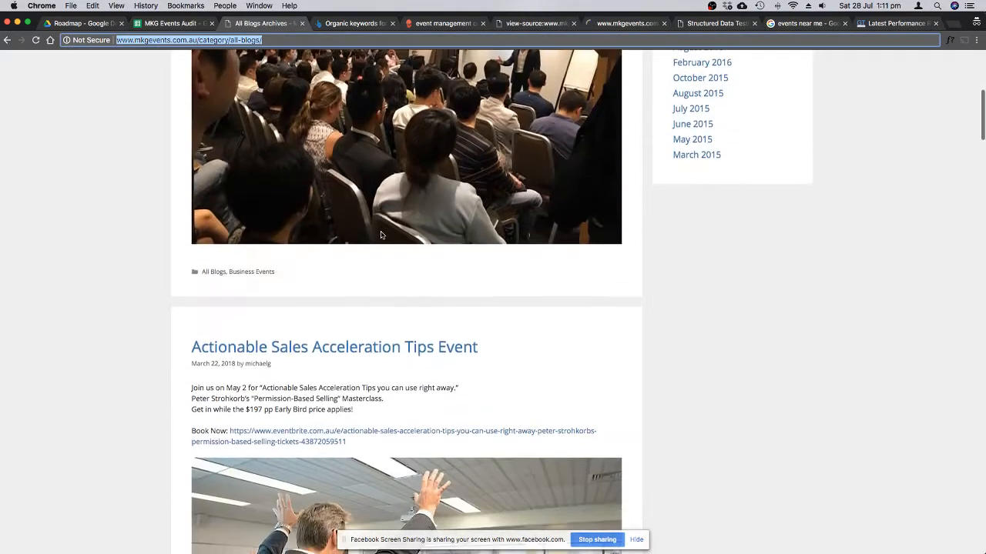
{"action": "scroll", "coordinate": [381, 235], "scroll_direction": "down", "scroll_amount": 4}
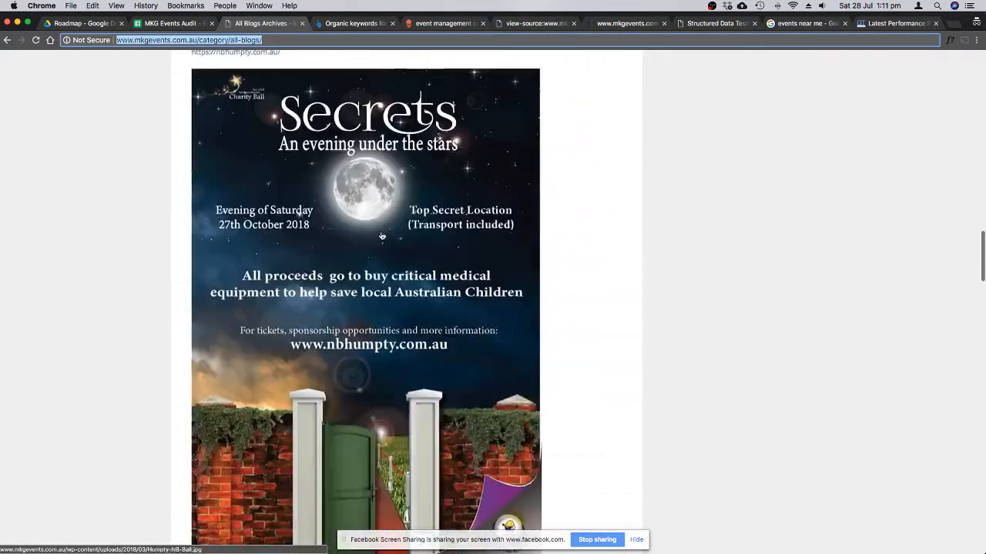
{"action": "scroll", "coordinate": [381, 236], "scroll_direction": "up", "scroll_amount": 20}
{"action": "left_click", "coordinate": [335, 239]}
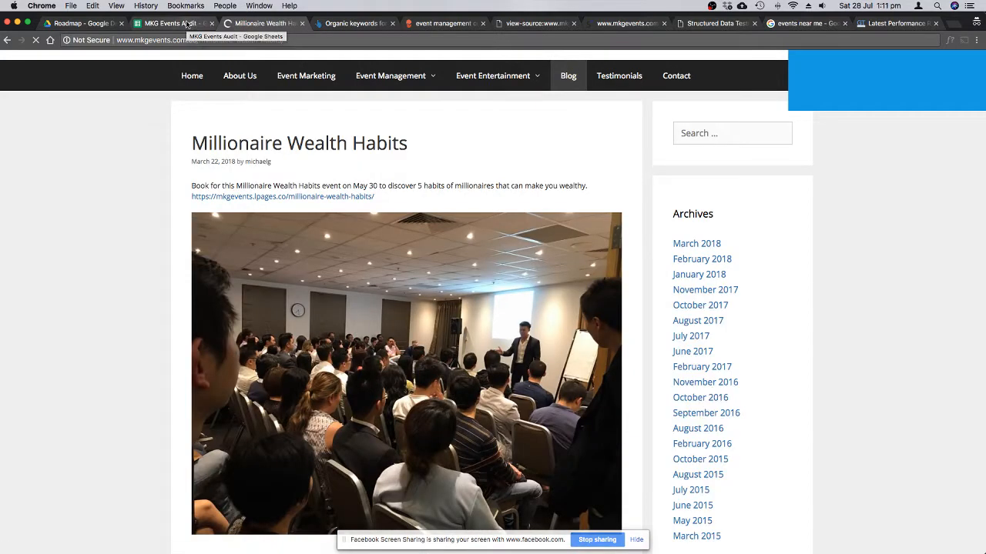
{"action": "scroll", "coordinate": [289, 201], "scroll_direction": "down", "scroll_amount": 3}
{"action": "scroll", "coordinate": [289, 201], "scroll_direction": "up", "scroll_amount": 3}
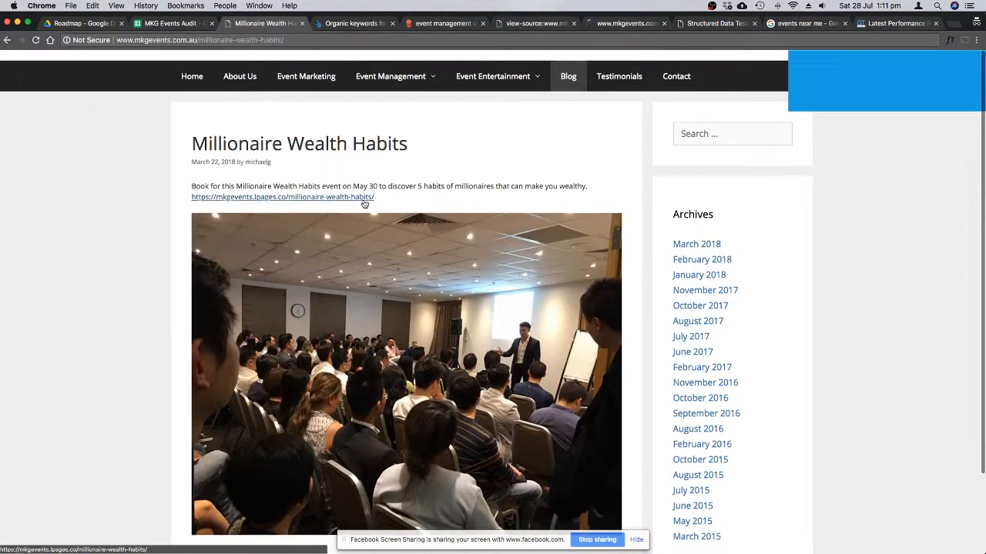
Open the Actionable Sales Acceleration Tips Event post from the blog archive and examine how useful and informative its content is.
{"action": "left_click", "coordinate": [7, 39]}
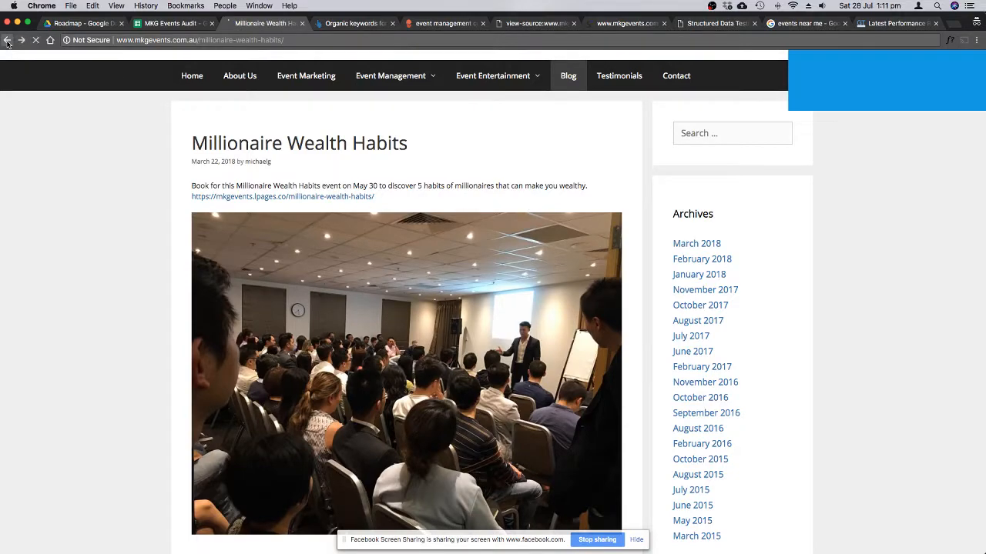
{"action": "scroll", "coordinate": [372, 246], "scroll_direction": "down", "scroll_amount": 10}
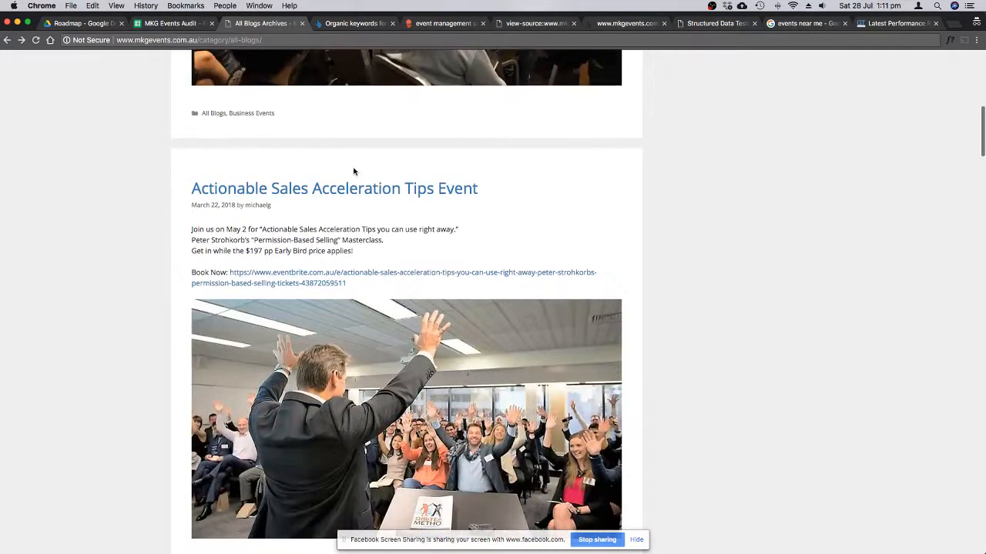
{"action": "left_click", "coordinate": [384, 196]}
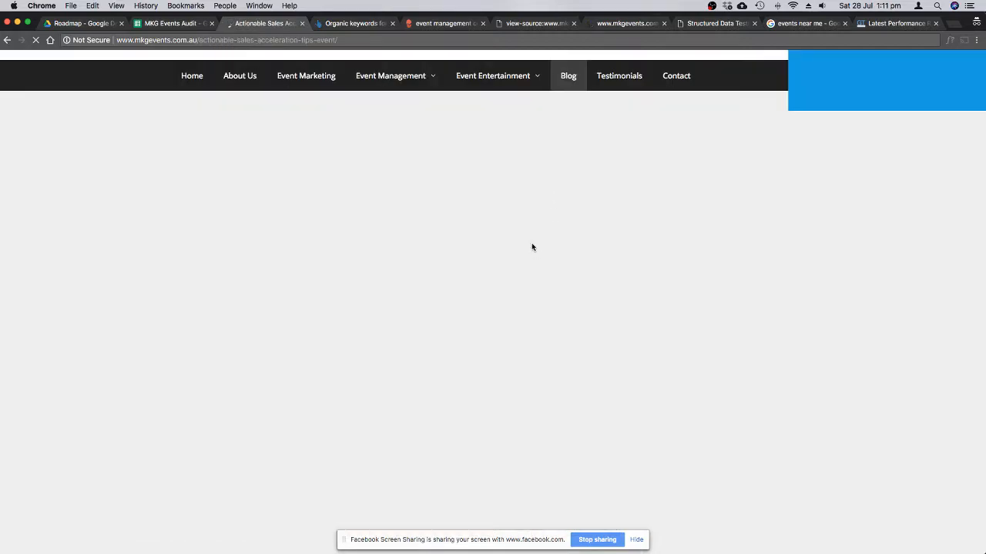
{"action": "scroll", "coordinate": [516, 240], "scroll_direction": "down", "scroll_amount": 5}
{"action": "scroll", "coordinate": [517, 240], "scroll_direction": "up", "scroll_amount": 5}
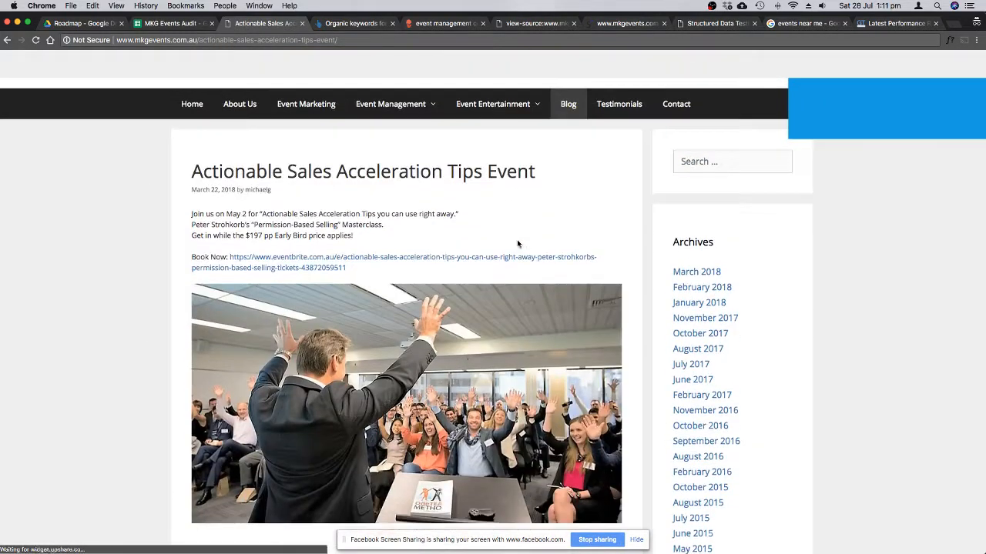
{"action": "left_click", "coordinate": [7, 40]}
Return to the audit sheet and mark "Is your content useful and informative?" as Fail.
{"action": "left_click", "coordinate": [160, 23]}
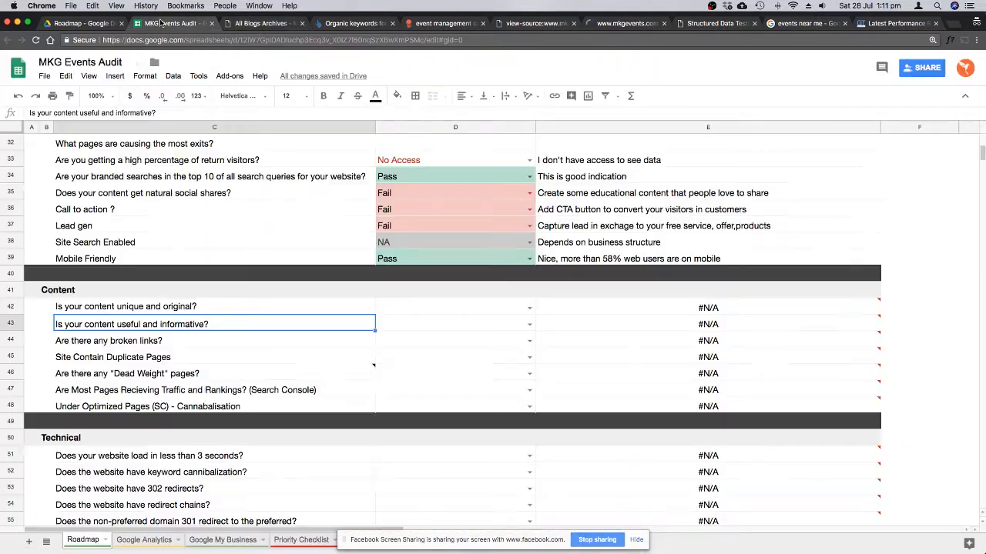
{"action": "left_click", "coordinate": [529, 324]}
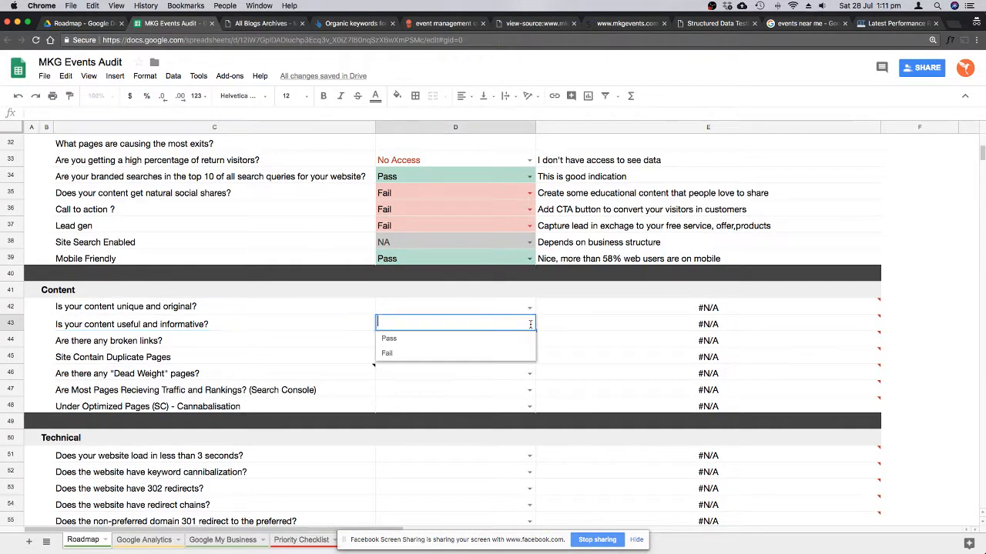
{"action": "left_click", "coordinate": [416, 353]}
Check the Siteliner report's scan progress and duplicate content figures for the broken links check, then return to the audit sheet.
{"action": "left_click", "coordinate": [201, 342]}
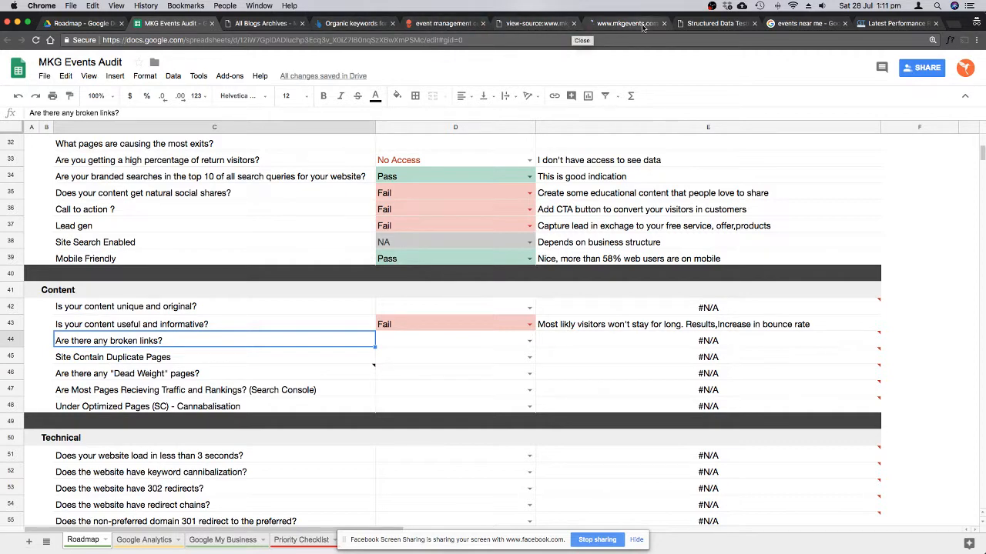
{"action": "left_click", "coordinate": [644, 27]}
{"action": "scroll", "coordinate": [634, 315], "scroll_direction": "down", "scroll_amount": 1}
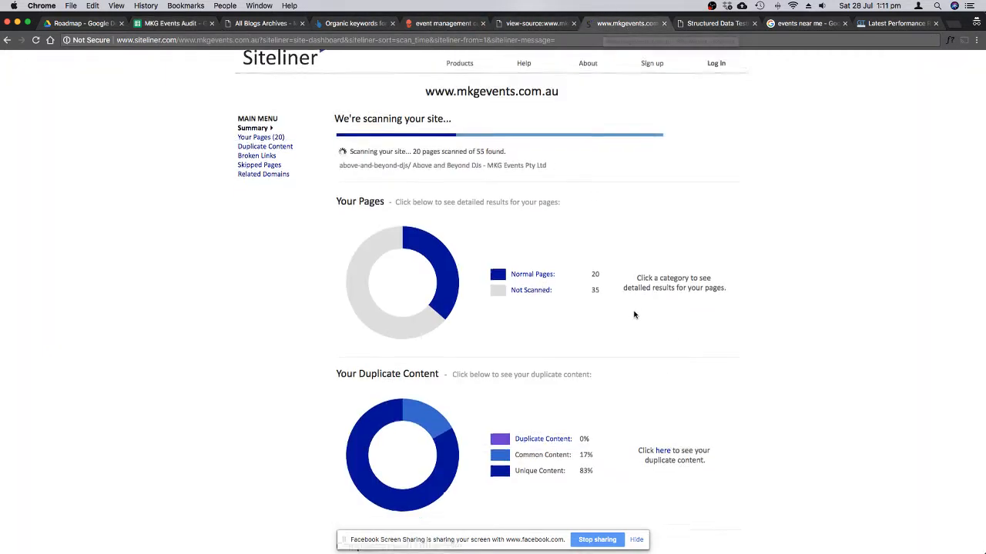
{"action": "scroll", "coordinate": [634, 314], "scroll_direction": "down", "scroll_amount": 5}
{"action": "scroll", "coordinate": [634, 315], "scroll_direction": "up", "scroll_amount": 5}
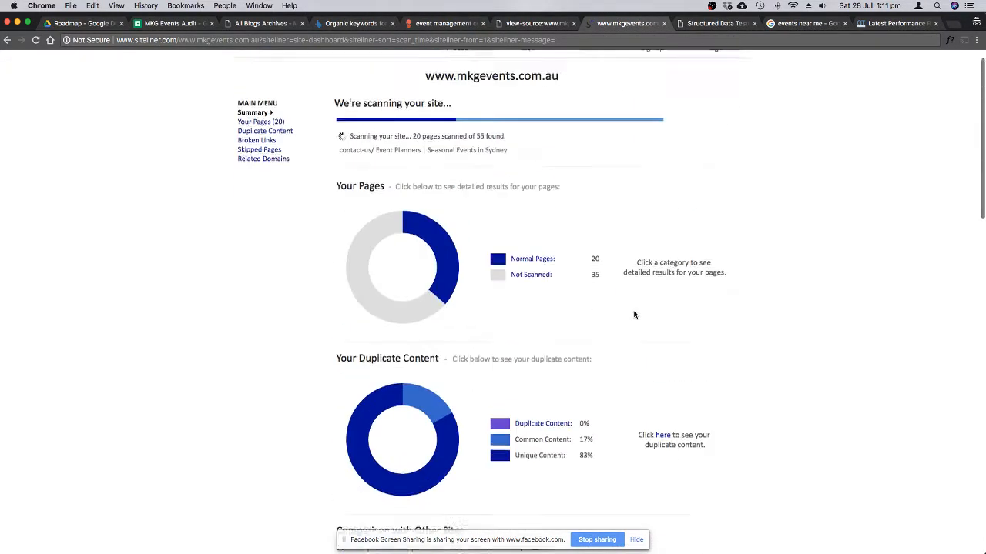
{"action": "scroll", "coordinate": [635, 315], "scroll_direction": "up", "scroll_amount": 1}
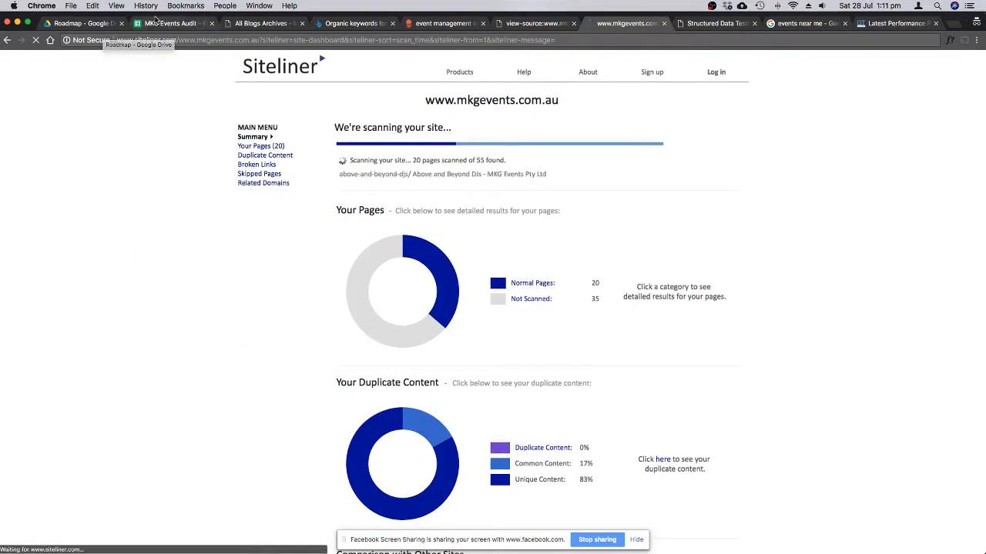
{"action": "left_click", "coordinate": [155, 20]}
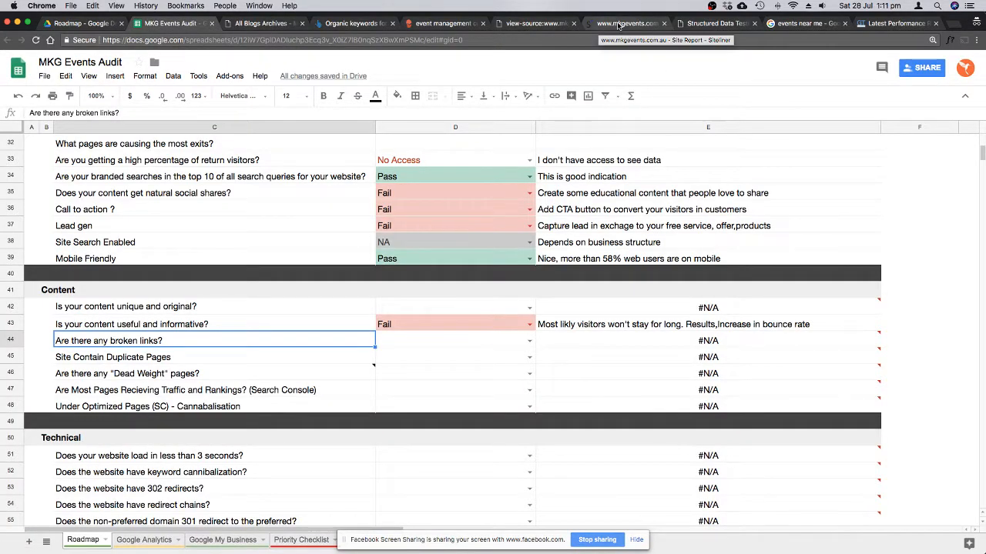
{"action": "left_click", "coordinate": [620, 24]}
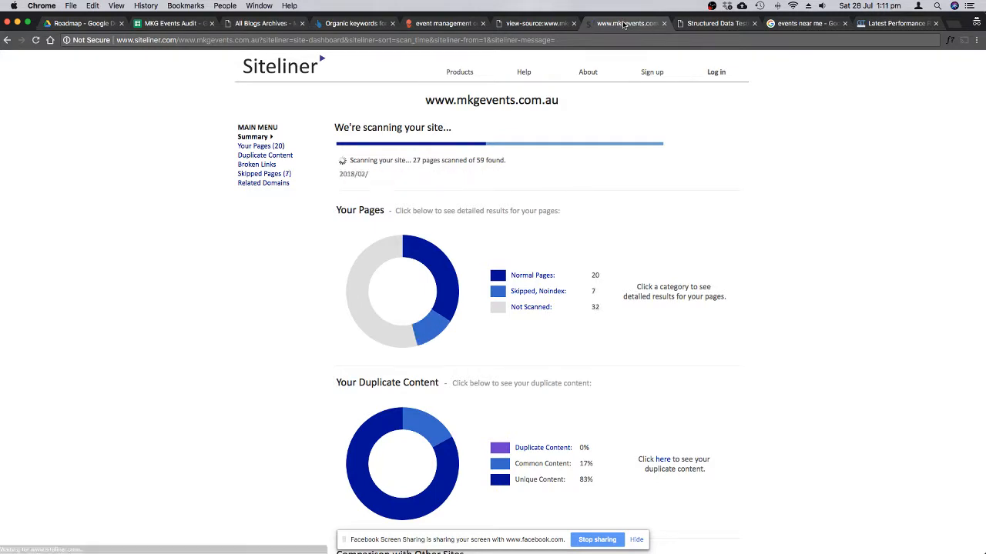
{"action": "left_click", "coordinate": [162, 24]}
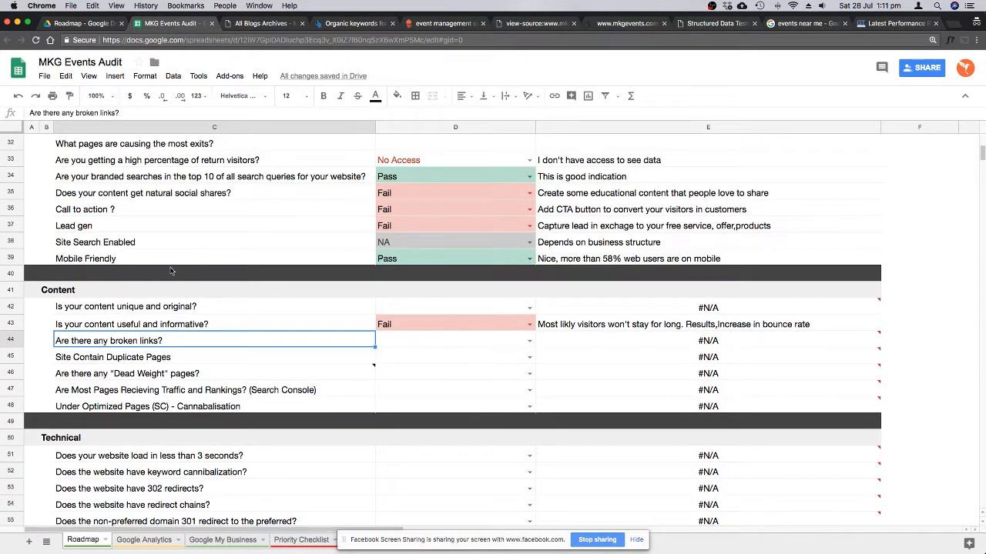
Mark "Are there any "Dead Weight" pages?" as Pass in the Content section.
{"action": "left_click", "coordinate": [255, 360]}
{"action": "scroll", "coordinate": [295, 327], "scroll_direction": "down", "scroll_amount": 4}
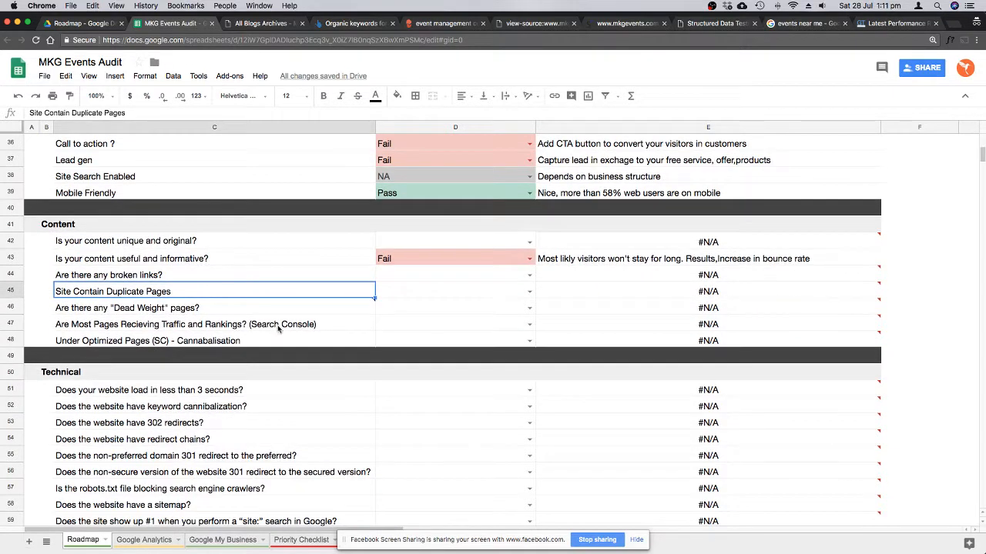
{"action": "left_click", "coordinate": [209, 325]}
{"action": "left_click", "coordinate": [235, 309]}
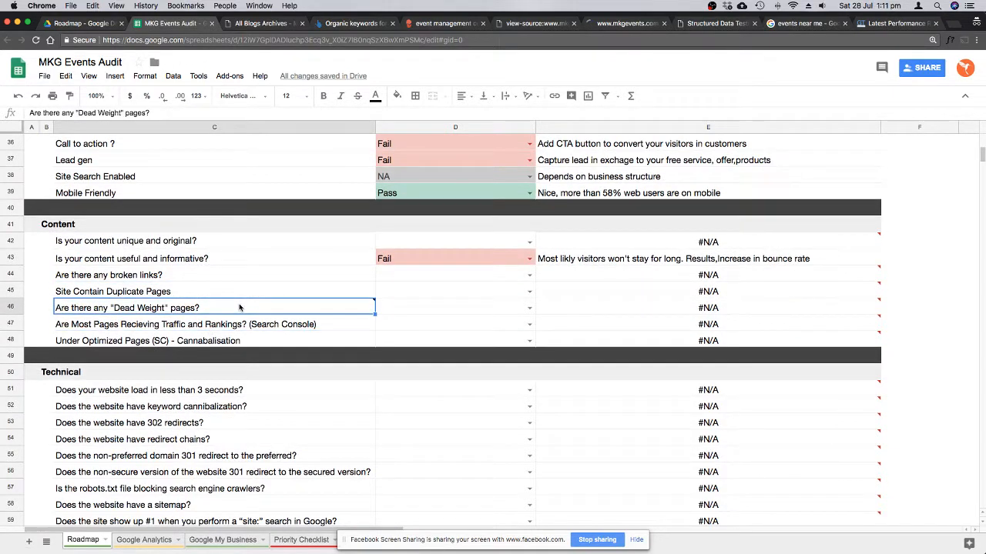
{"action": "left_click", "coordinate": [530, 308]}
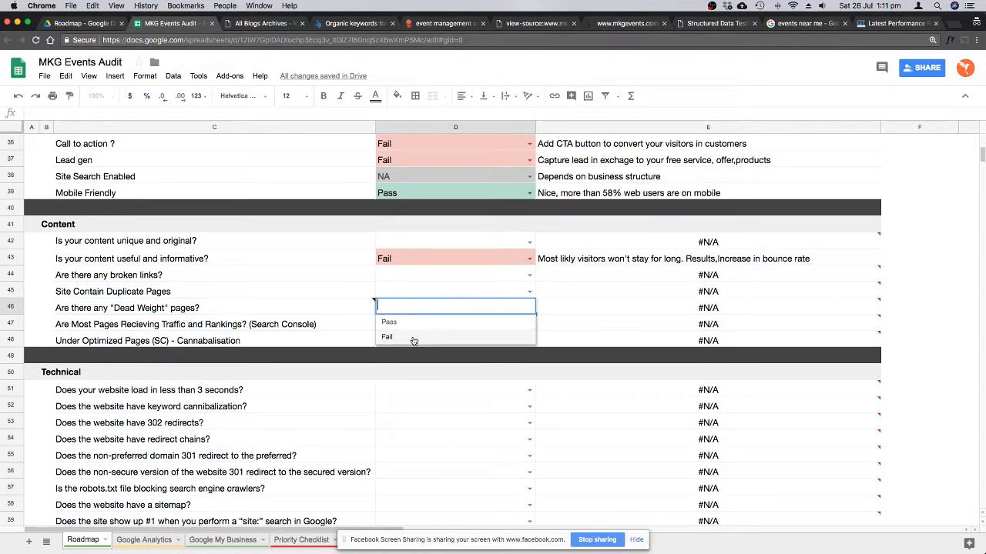
{"action": "left_click", "coordinate": [391, 318]}
Set both "Are Most Pages Recieving Traffic and Rankings?" and "Under Optimized Pages (SC) - Cannabalisation" to No Access.
{"action": "left_click", "coordinate": [436, 326]}
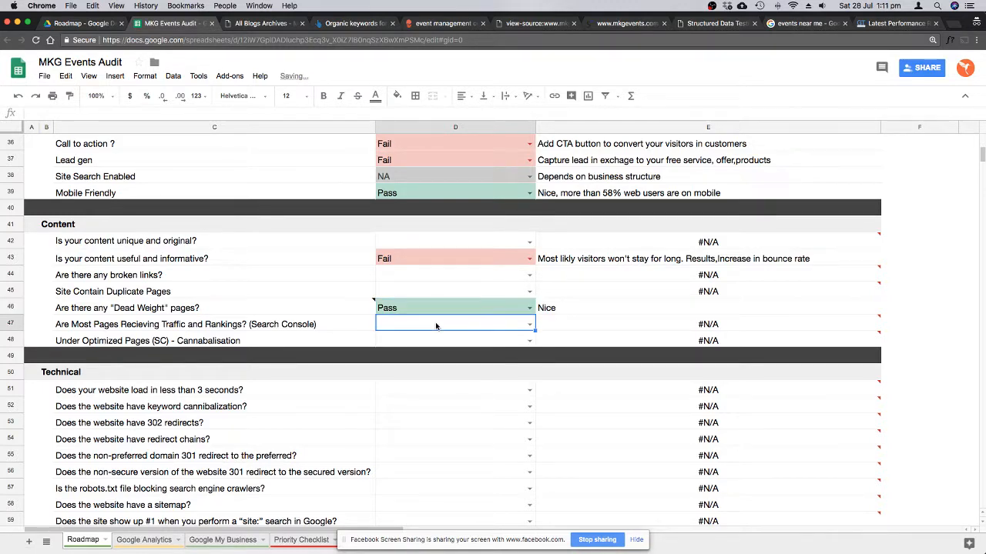
{"action": "scroll", "coordinate": [454, 324], "scroll_direction": "down", "scroll_amount": 3}
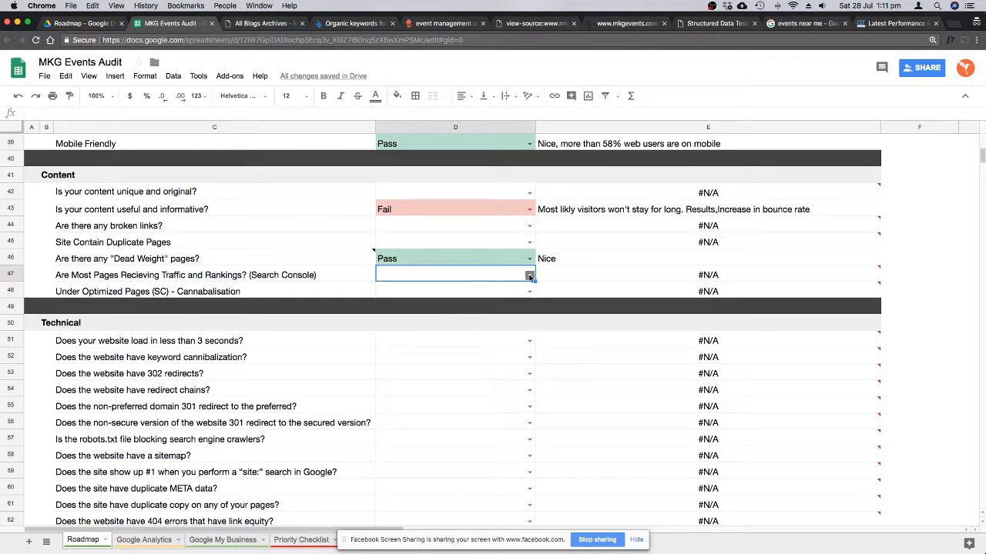
{"action": "left_click", "coordinate": [530, 275]}
{"action": "left_click", "coordinate": [408, 332]}
{"action": "left_click", "coordinate": [530, 291]}
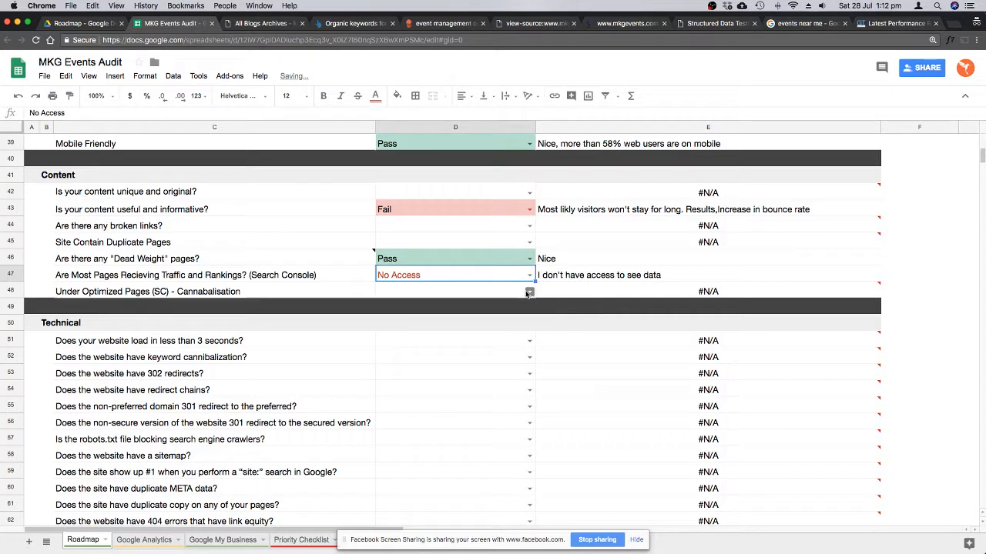
{"action": "left_click", "coordinate": [404, 349]}
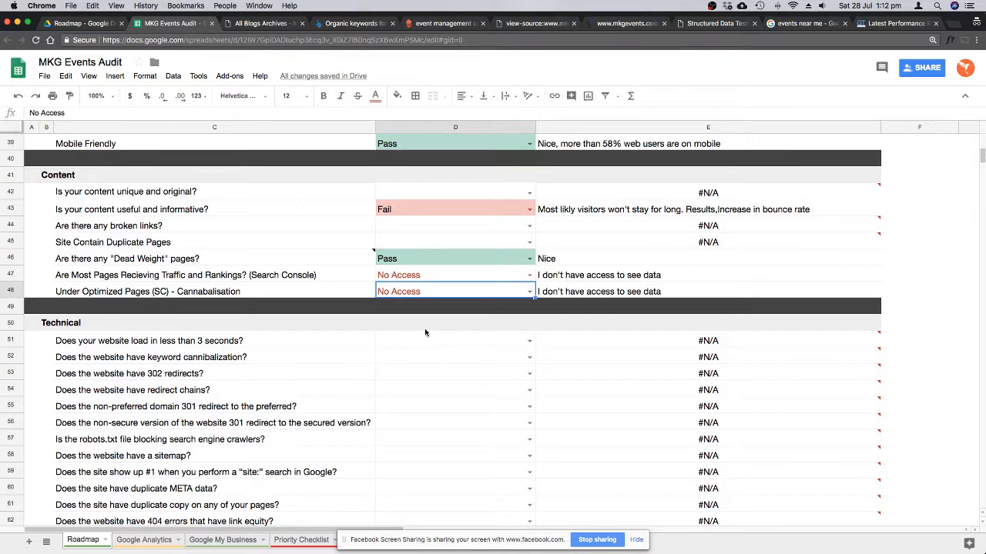
Switch to the site's crawl in Screaming Frog SEO Spider, filter internal URLs to HTML and review their word counts, status codes and titles.
{"action": "scroll", "coordinate": [281, 338], "scroll_direction": "down", "scroll_amount": 3}
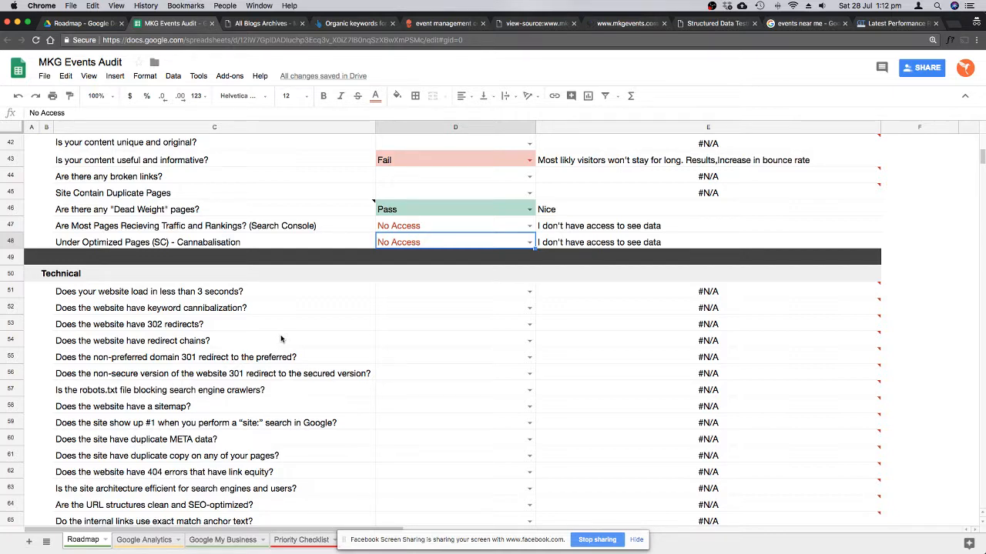
{"action": "scroll", "coordinate": [432, 358], "scroll_direction": "down", "scroll_amount": 5}
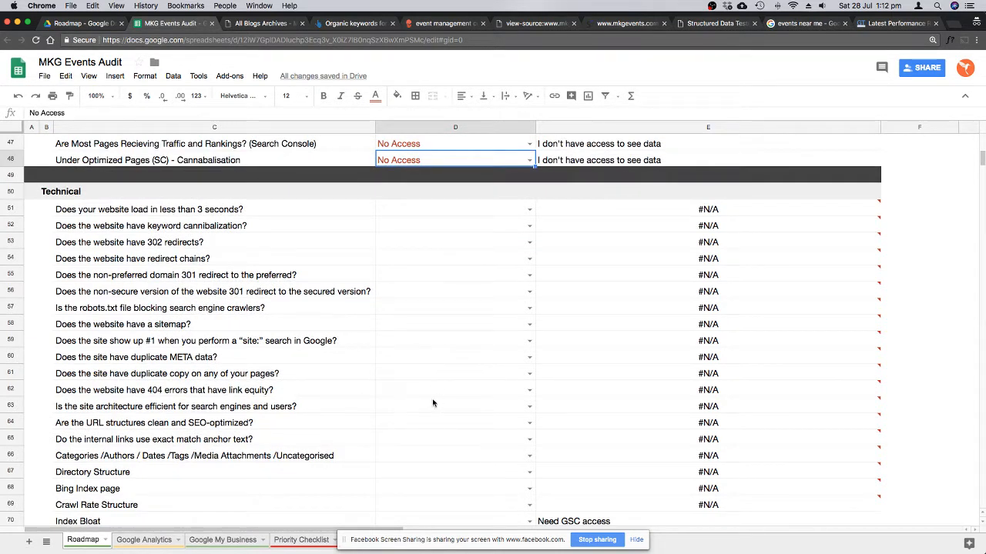
{"action": "scroll", "coordinate": [432, 402], "scroll_direction": "down", "scroll_amount": 1}
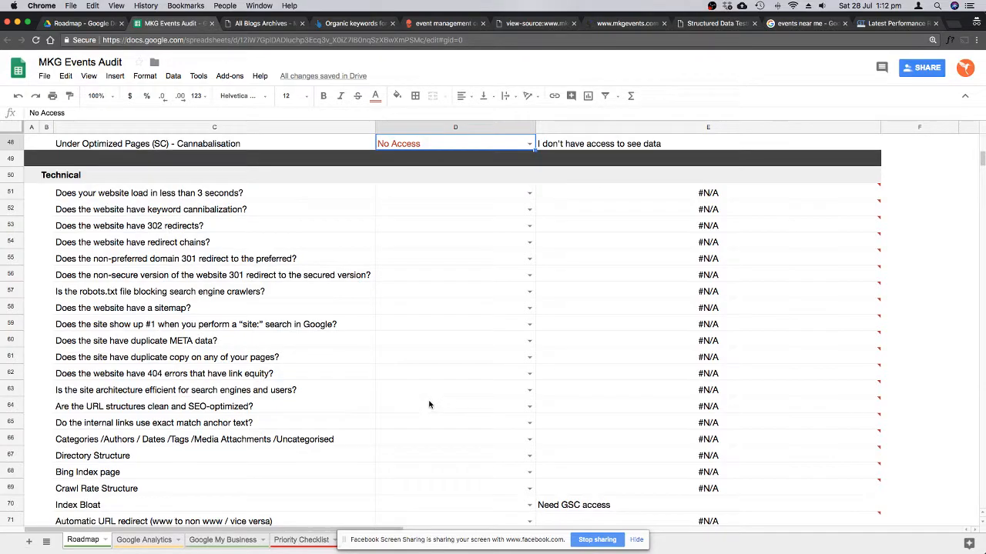
{"action": "scroll", "coordinate": [487, 373], "scroll_direction": "down", "scroll_amount": 1}
{"action": "key", "text": "ctrl+Right"}
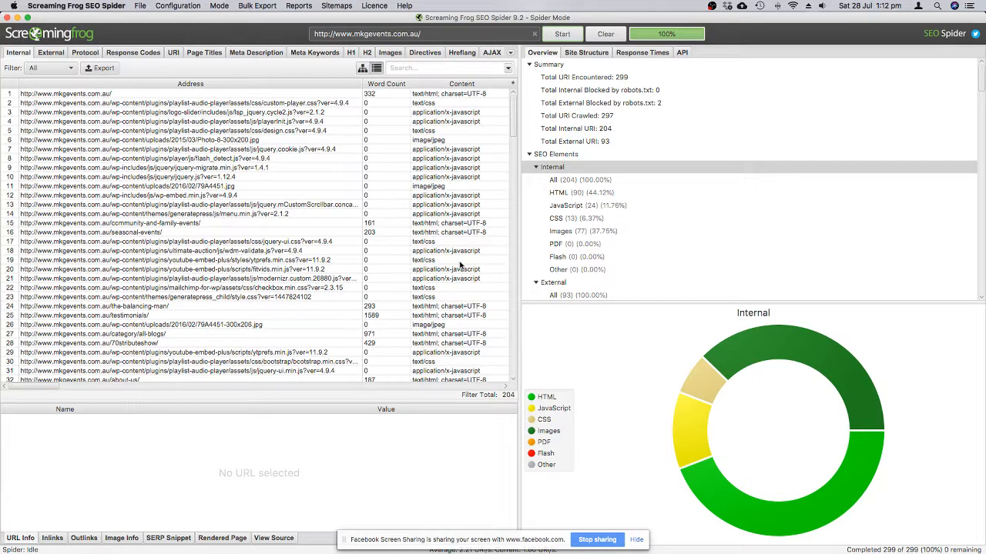
{"action": "left_click", "coordinate": [46, 68]}
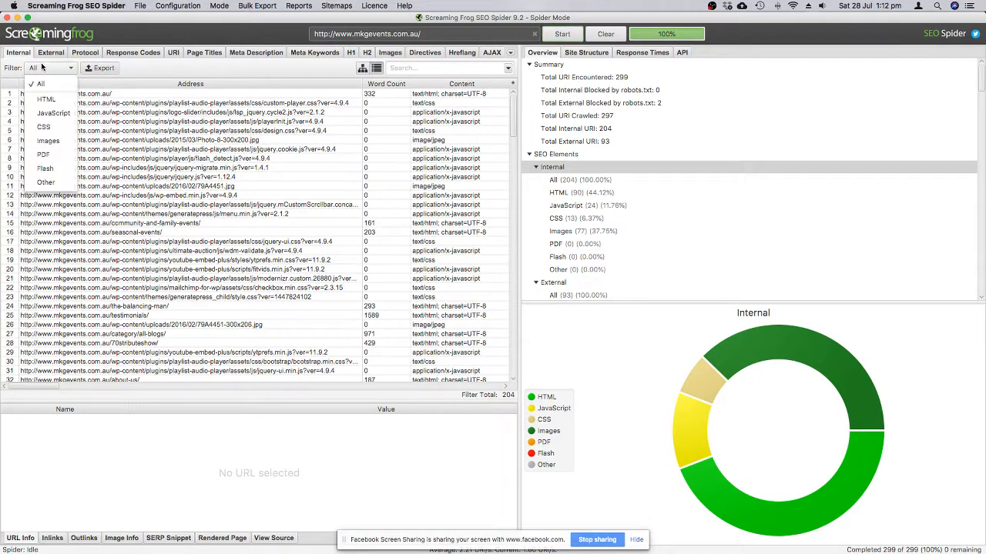
{"action": "left_click", "coordinate": [64, 98]}
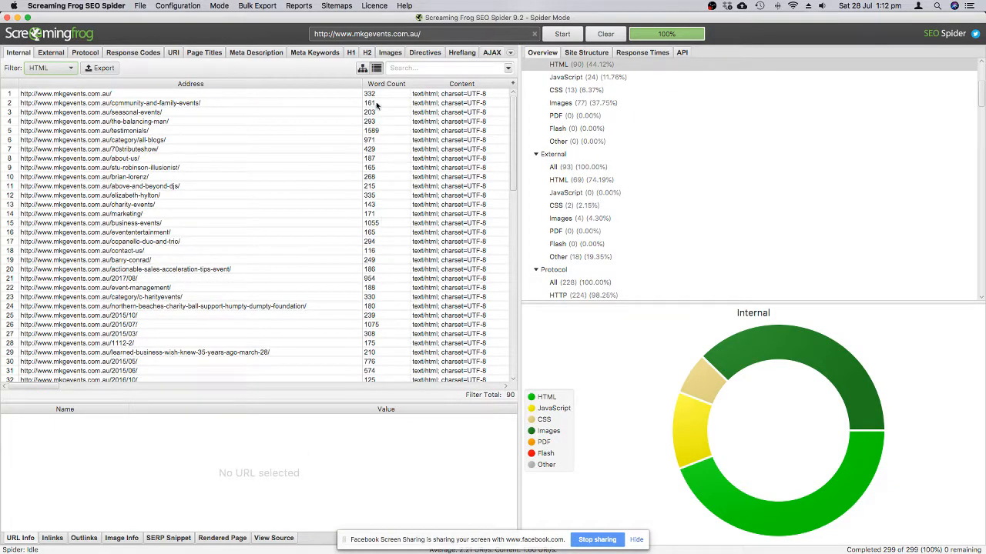
{"action": "scroll", "coordinate": [376, 265], "scroll_direction": "down", "scroll_amount": 10}
{"action": "scroll", "coordinate": [376, 265], "scroll_direction": "down", "scroll_amount": 9}
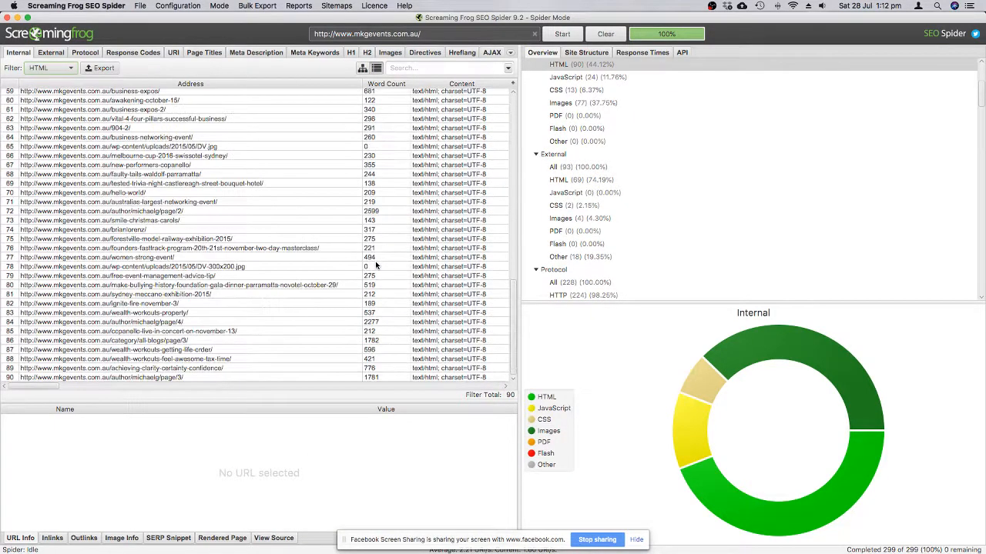
{"action": "scroll", "coordinate": [376, 265], "scroll_direction": "up", "scroll_amount": 20}
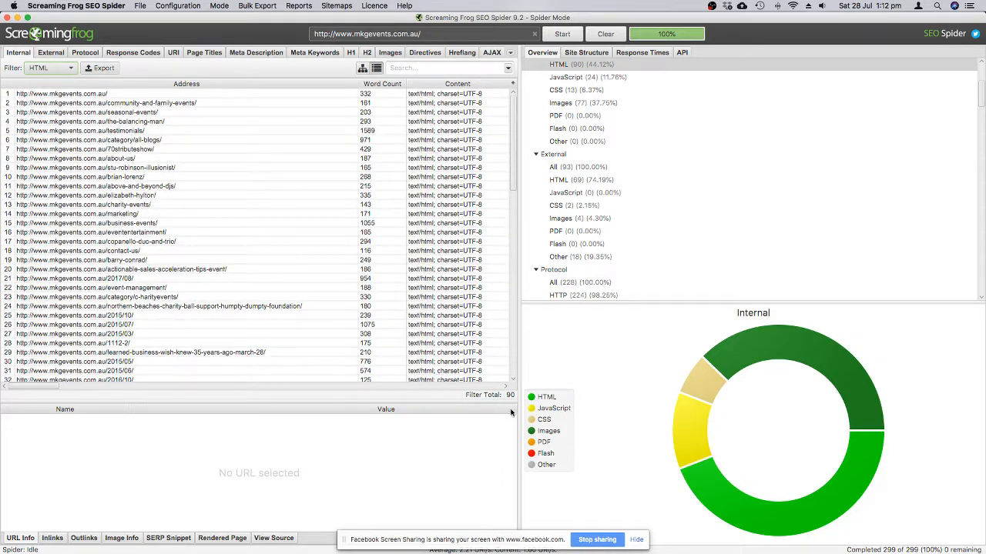
{"action": "scroll", "coordinate": [402, 235], "scroll_direction": "right", "scroll_amount": 1}
{"action": "scroll", "coordinate": [402, 235], "scroll_direction": "right", "scroll_amount": 10}
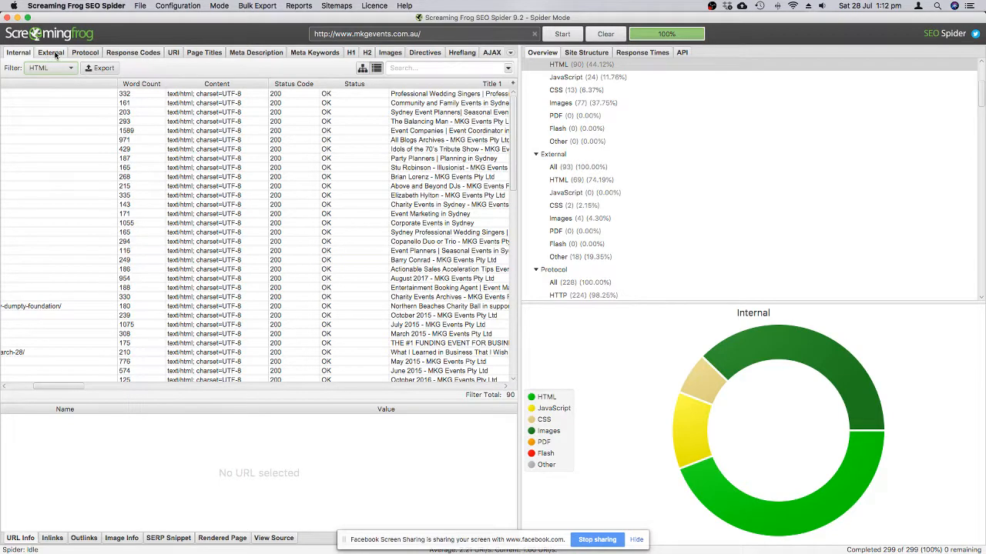
Show all response codes from the crawl overview and examine the URLs' status codes for redirects and errors.
{"action": "scroll", "coordinate": [627, 202], "scroll_direction": "up", "scroll_amount": 5}
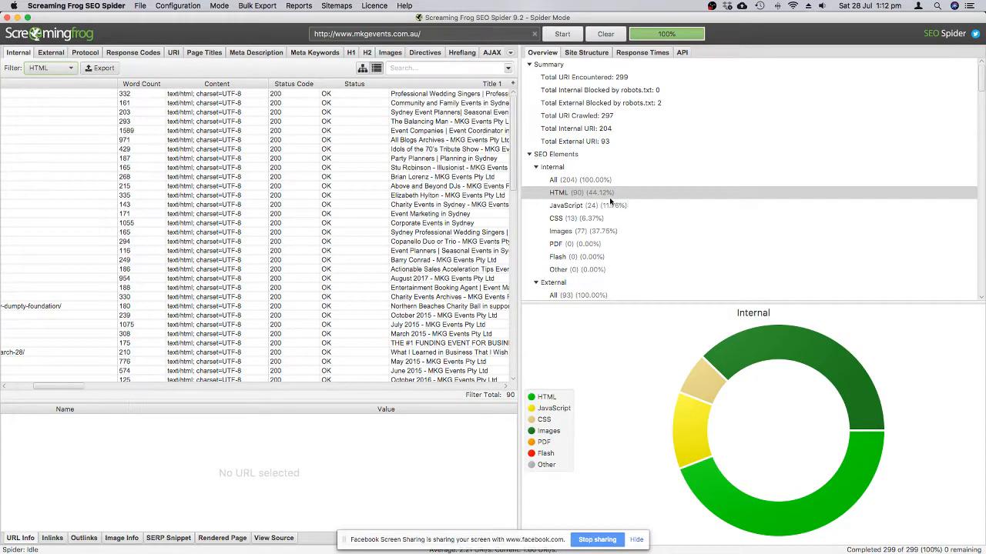
{"action": "scroll", "coordinate": [611, 201], "scroll_direction": "down", "scroll_amount": 3}
{"action": "scroll", "coordinate": [687, 208], "scroll_direction": "down", "scroll_amount": 4}
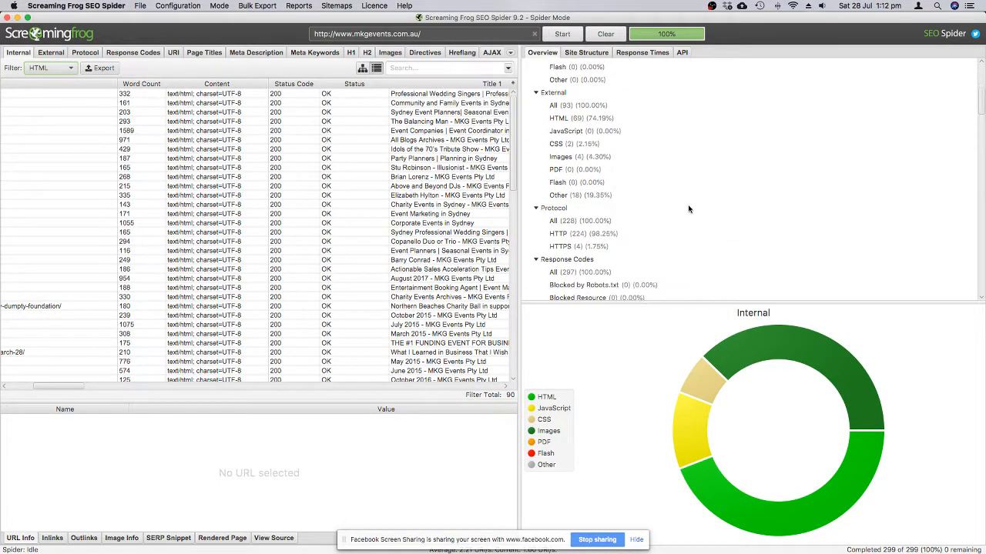
{"action": "scroll", "coordinate": [688, 208], "scroll_direction": "down", "scroll_amount": 2}
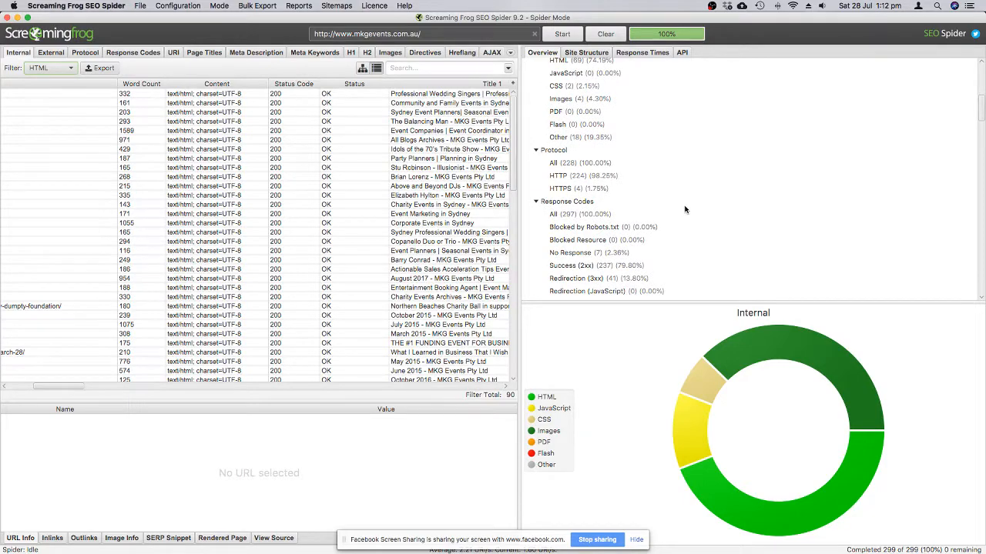
{"action": "scroll", "coordinate": [688, 209], "scroll_direction": "down", "scroll_amount": 2}
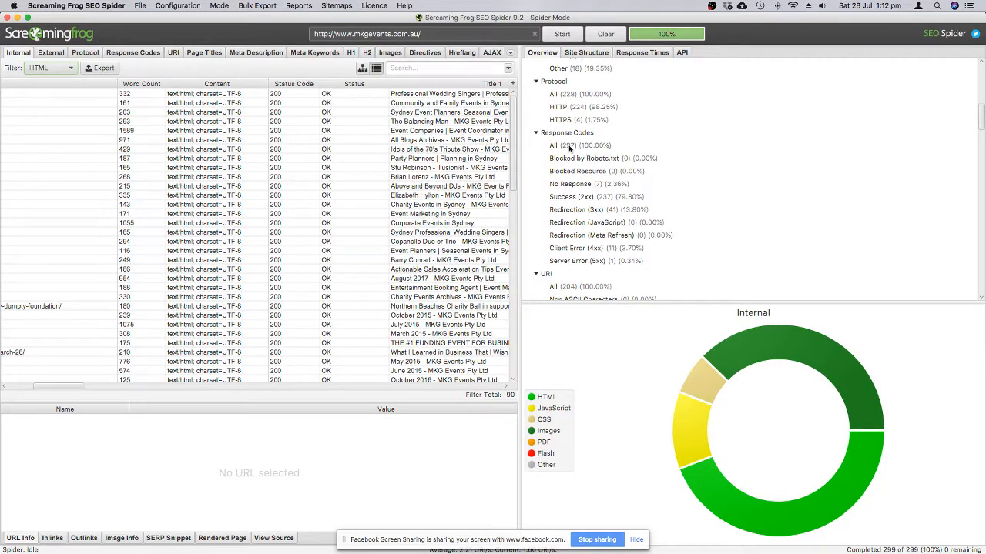
{"action": "left_click", "coordinate": [570, 146]}
{"action": "scroll", "coordinate": [391, 196], "scroll_direction": "down", "scroll_amount": 15}
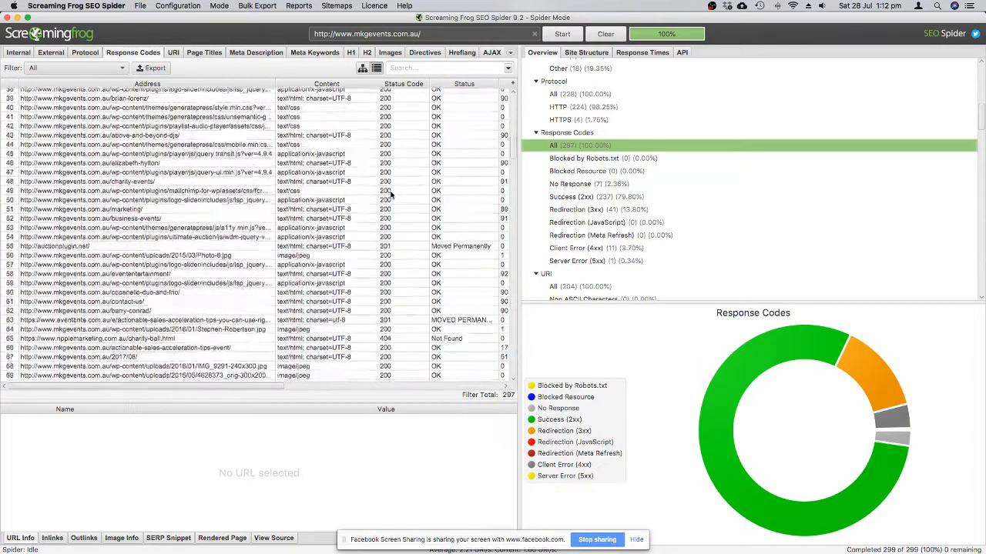
{"action": "scroll", "coordinate": [391, 196], "scroll_direction": "up", "scroll_amount": 3}
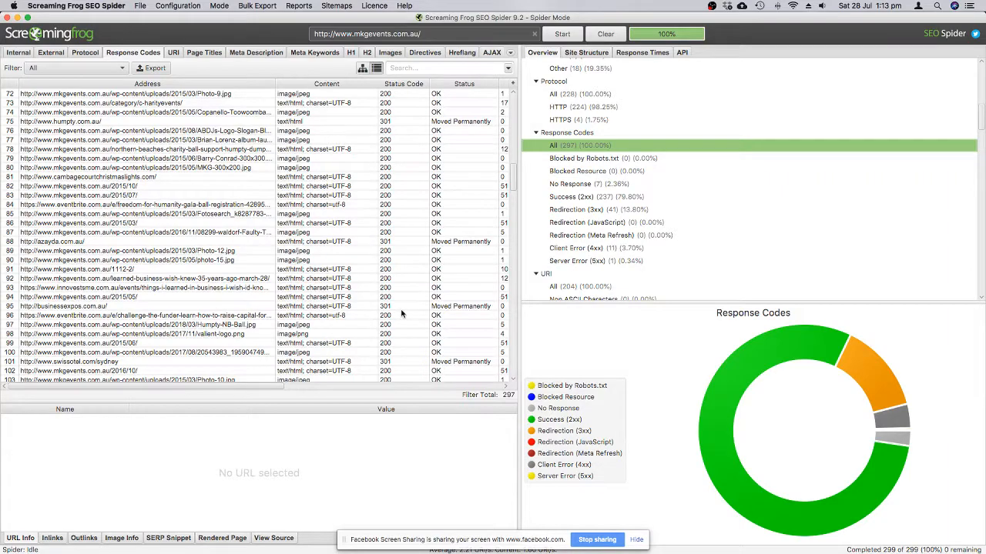
Look further through all response codes in the crawl and narrow the list to Client Error (4xx) URLs.
{"action": "scroll", "coordinate": [412, 247], "scroll_direction": "down", "scroll_amount": 15}
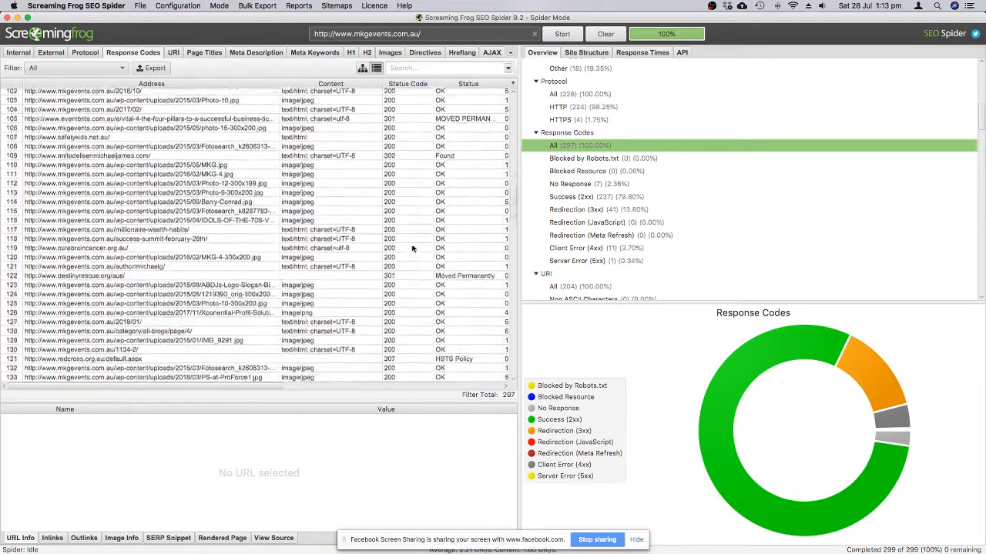
{"action": "scroll", "coordinate": [412, 247], "scroll_direction": "down", "scroll_amount": 3}
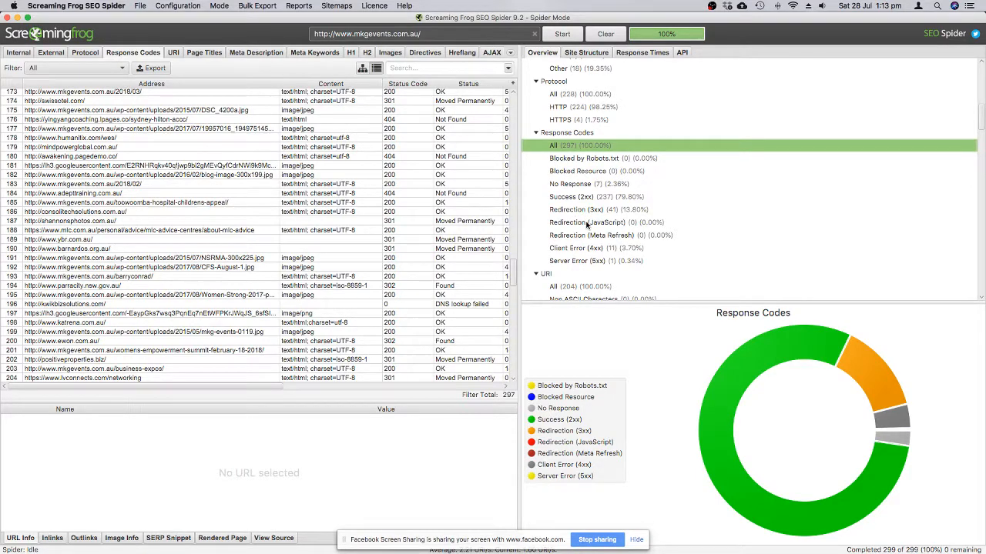
{"action": "left_click", "coordinate": [578, 251]}
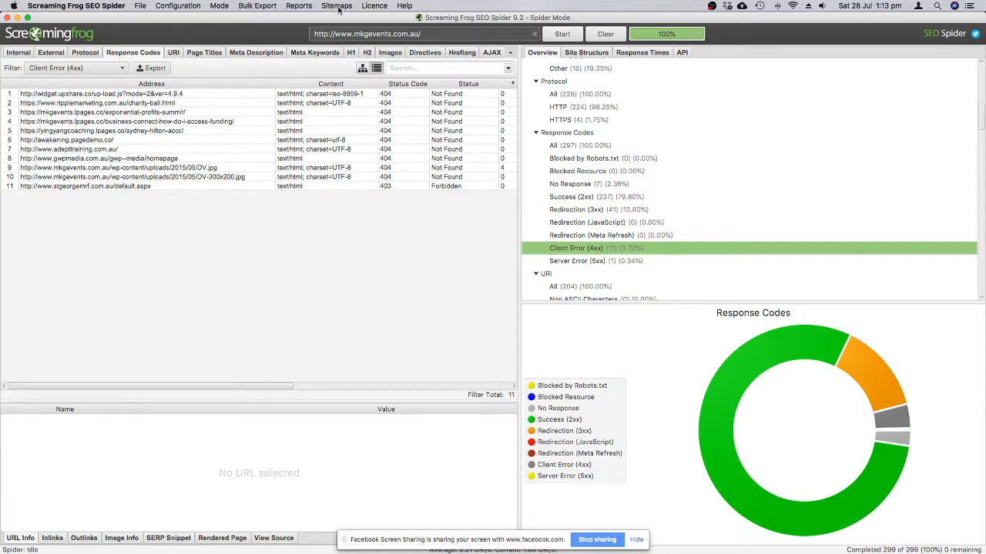
Switch to the MKG Events Audit sheet in Chrome and read through the checks in the Technical section.
{"action": "key", "text": "ctrl+Left"}
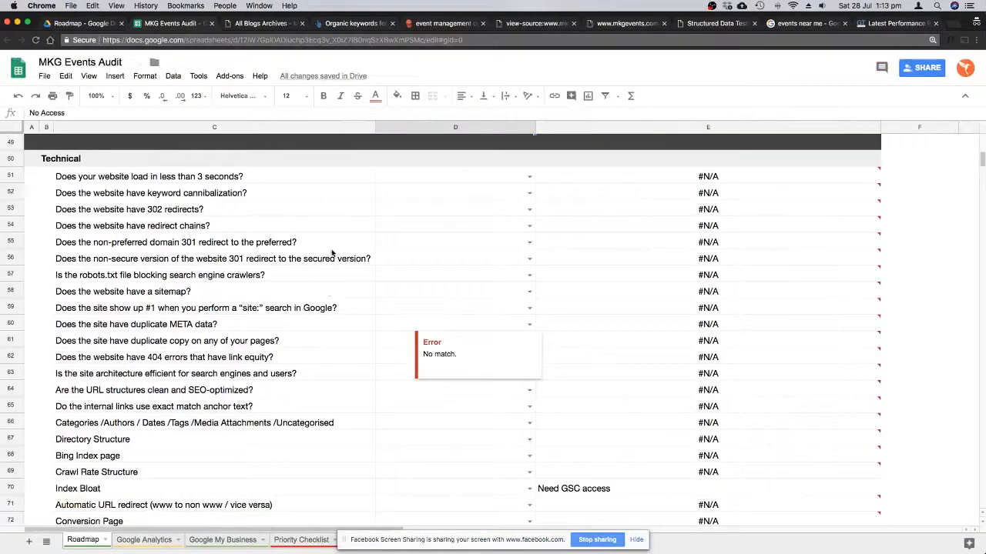
{"action": "scroll", "coordinate": [286, 376], "scroll_direction": "down", "scroll_amount": 3}
{"action": "left_click", "coordinate": [255, 341]}
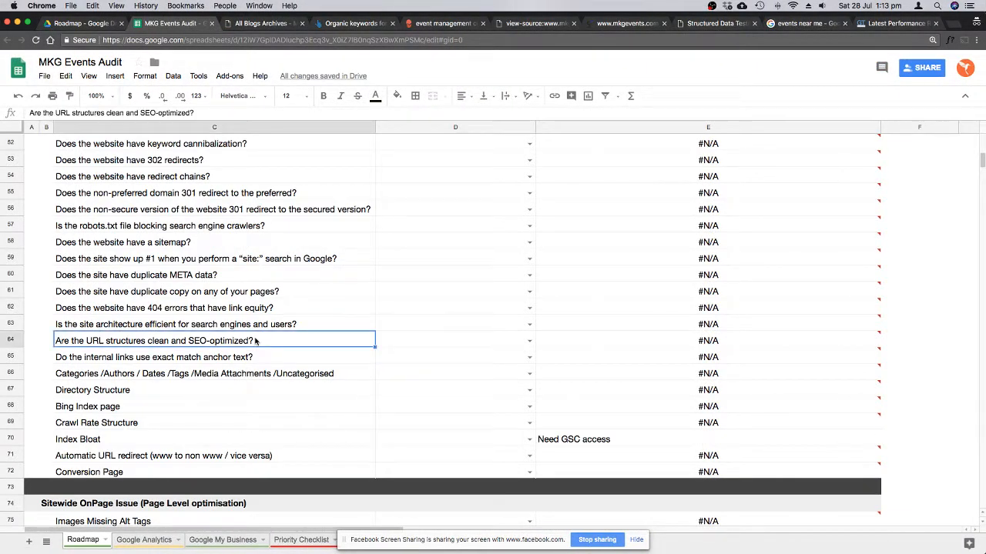
{"action": "scroll", "coordinate": [288, 278], "scroll_direction": "up", "scroll_amount": 2}
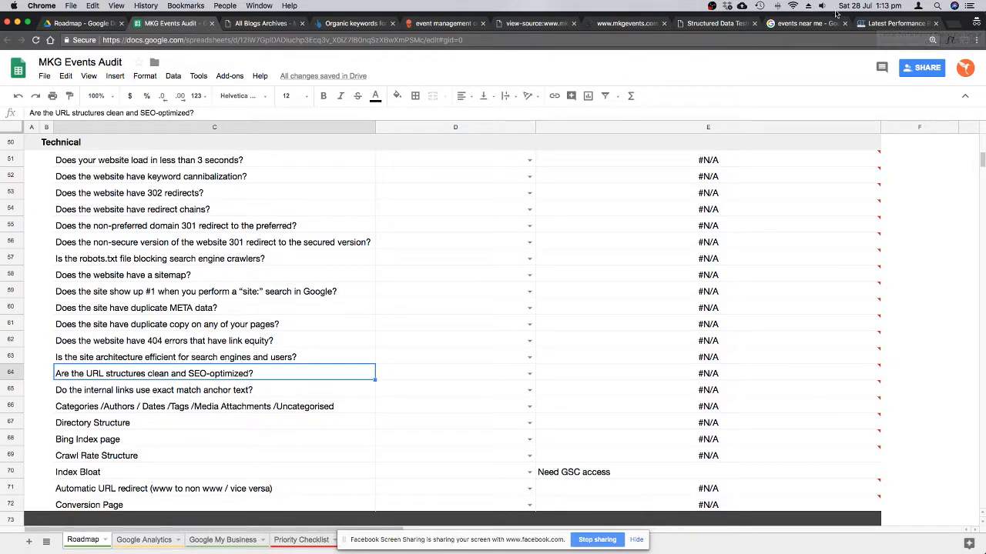
Open the GTmetrix performance report for mkgevents.com.au and check its performance scores and fully loaded time.
{"action": "left_click", "coordinate": [890, 24]}
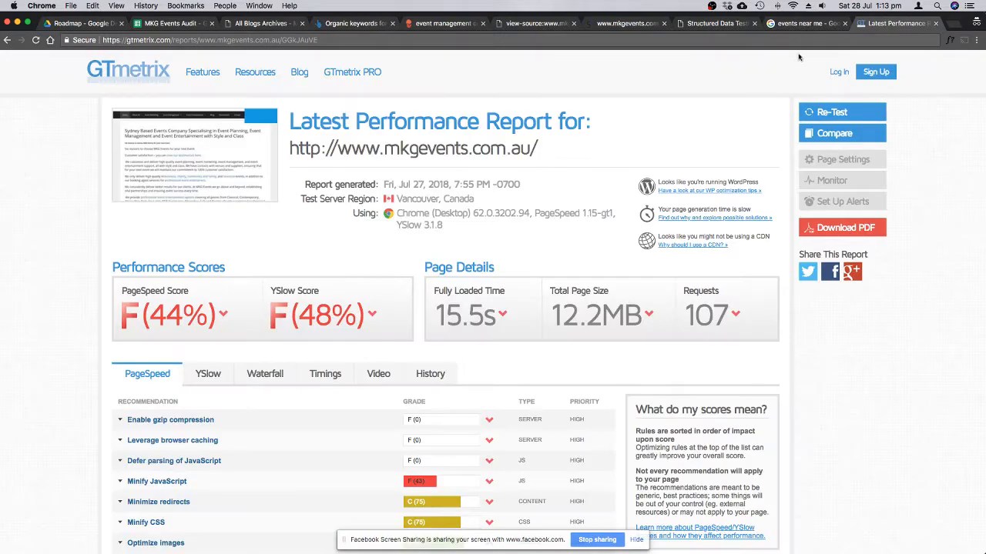
{"action": "double_click", "coordinate": [439, 313]}
{"action": "left_click", "coordinate": [379, 264]}
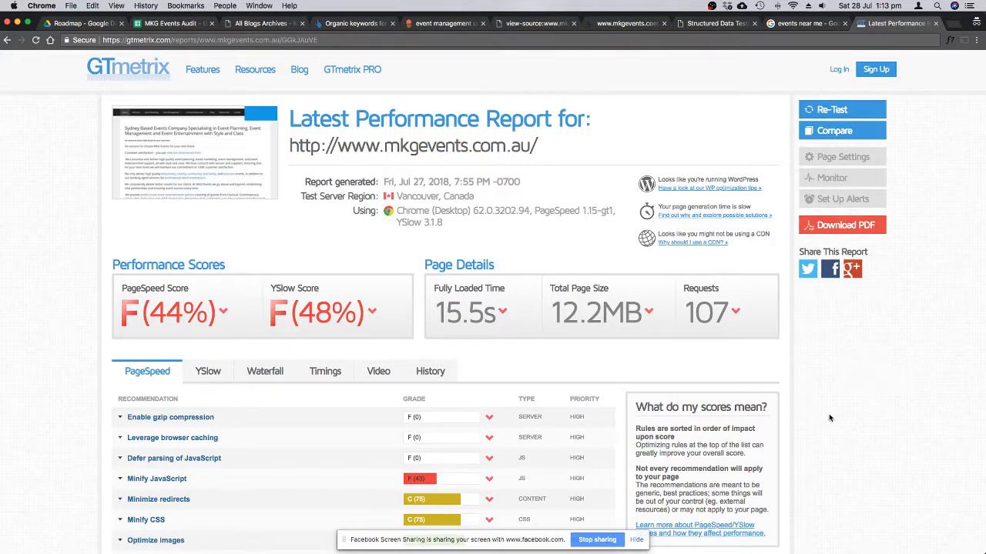
{"action": "scroll", "coordinate": [591, 337], "scroll_direction": "down", "scroll_amount": 1}
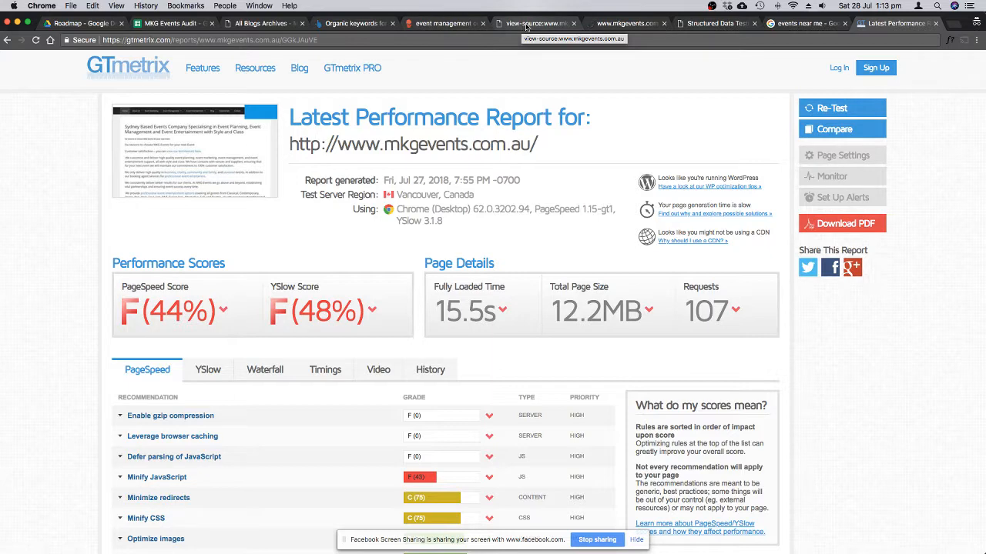
Close the view-source and Siteliner pages and move the GTmetrix report next to the site's All Blogs page.
{"action": "left_click", "coordinate": [553, 27]}
{"action": "left_click", "coordinate": [573, 23]}
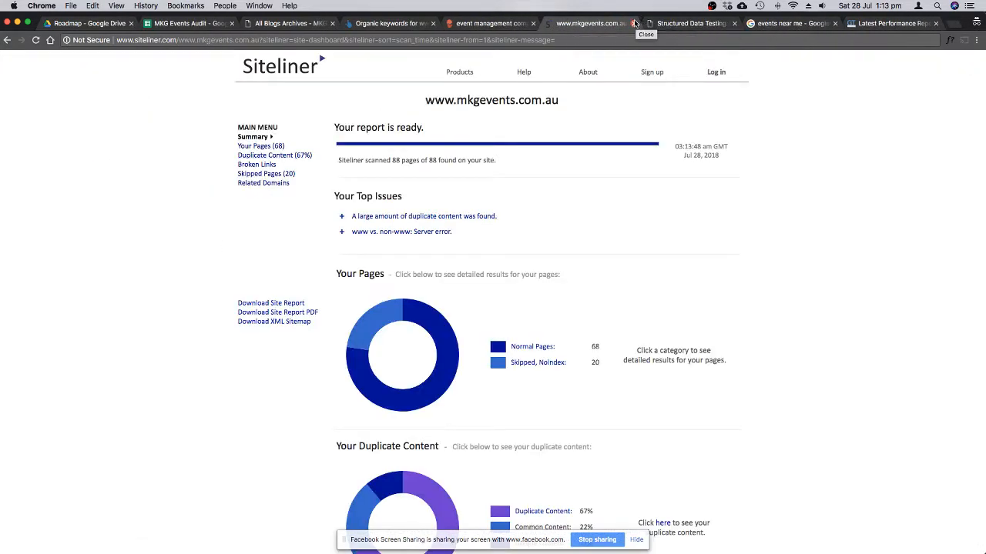
{"action": "left_click", "coordinate": [573, 23]}
{"action": "left_click", "coordinate": [311, 23]}
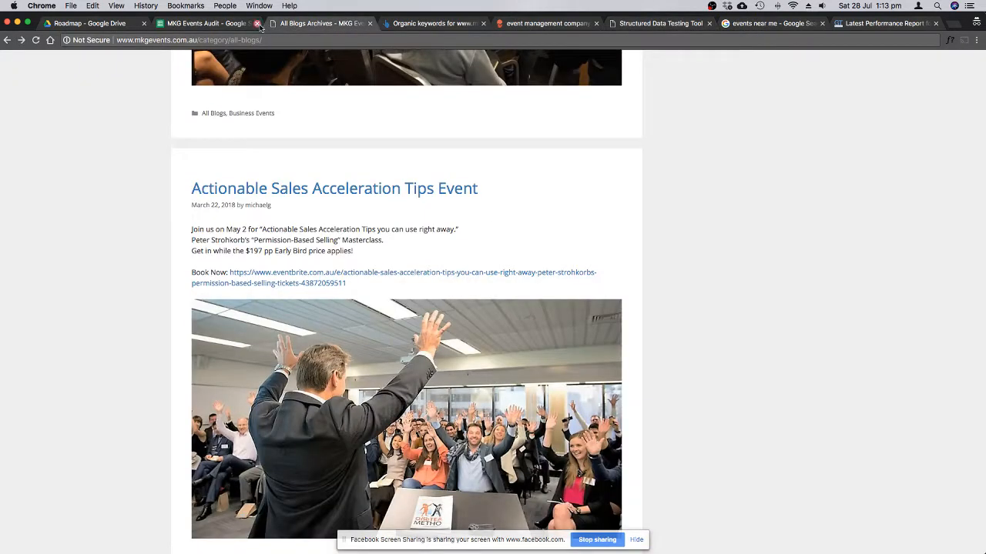
{"action": "scroll", "coordinate": [352, 268], "scroll_direction": "up", "scroll_amount": 10}
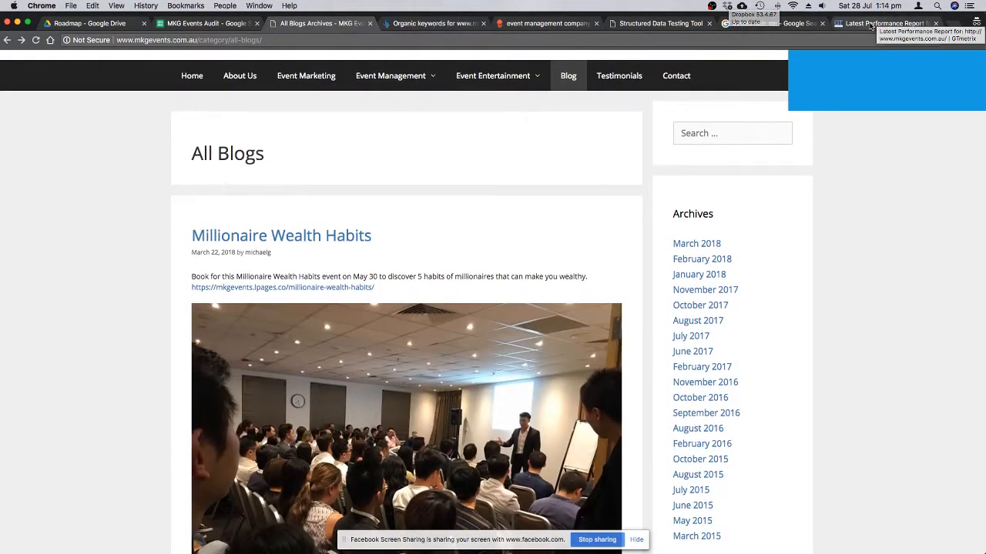
{"action": "left_click_drag", "start_coordinate": [871, 26], "coordinate": [429, 23]}
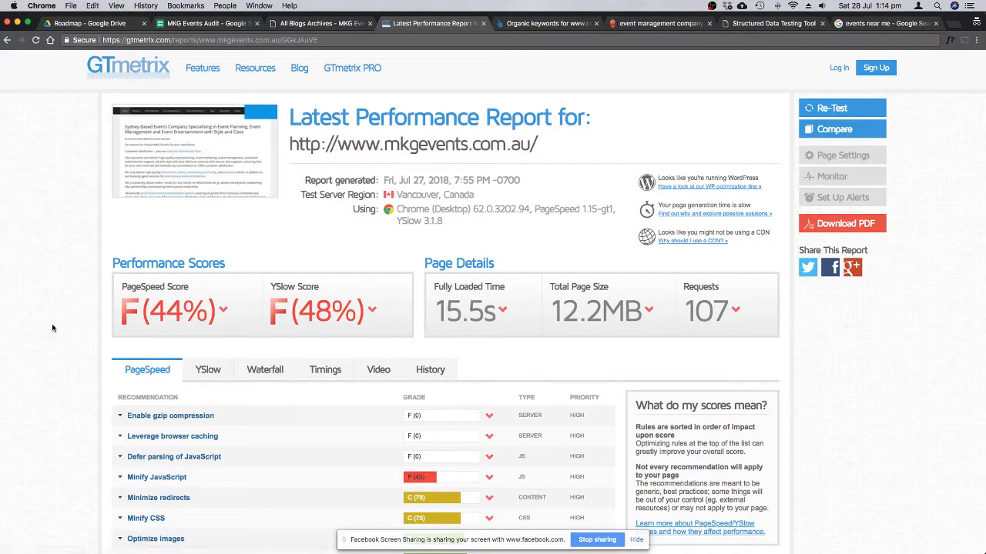
{"action": "scroll", "coordinate": [276, 303], "scroll_direction": "down", "scroll_amount": 1}
Mark "Does your website load in less than 3 seconds?" as Fail in the audit sheet's Technical section.
{"action": "left_click", "coordinate": [208, 24]}
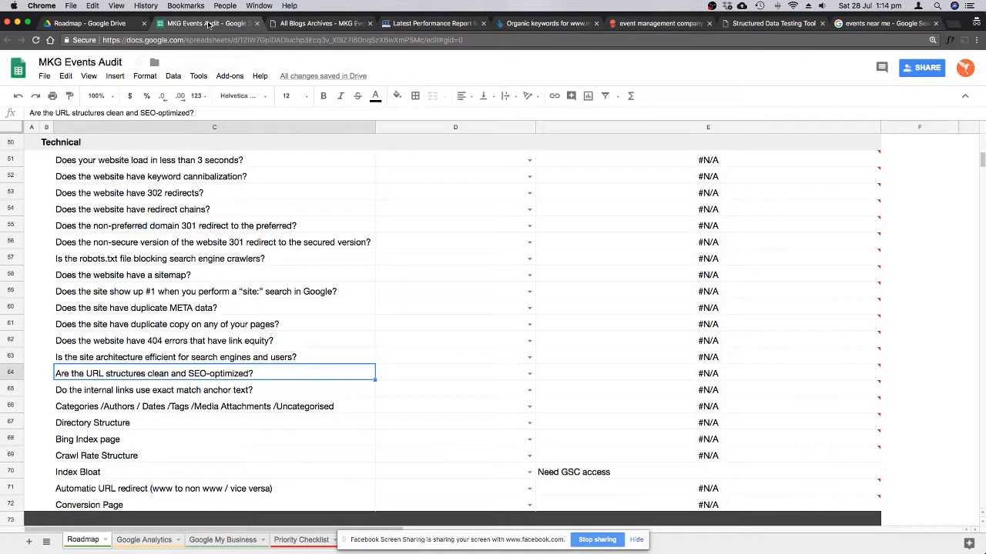
{"action": "left_click", "coordinate": [530, 160]}
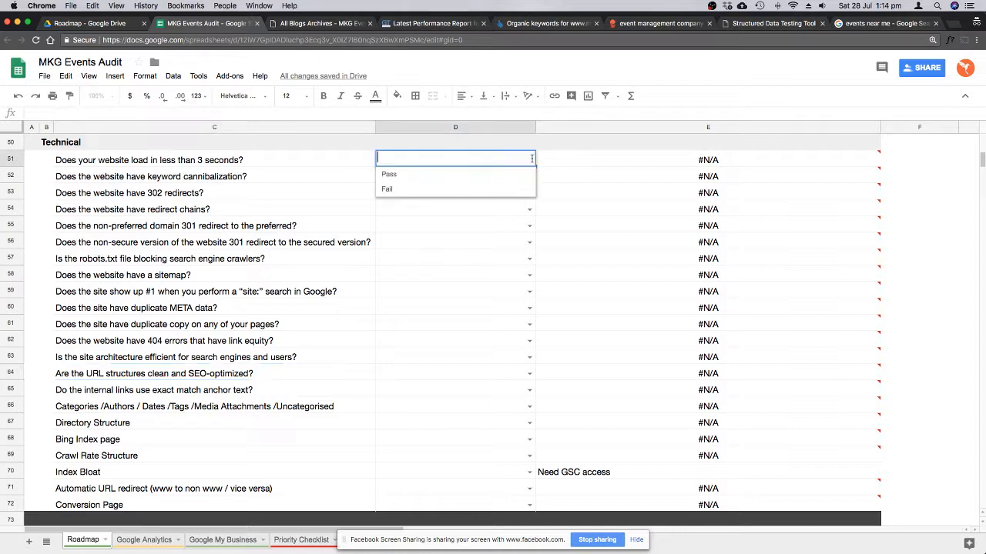
{"action": "left_click", "coordinate": [408, 190]}
{"action": "left_click", "coordinate": [195, 178]}
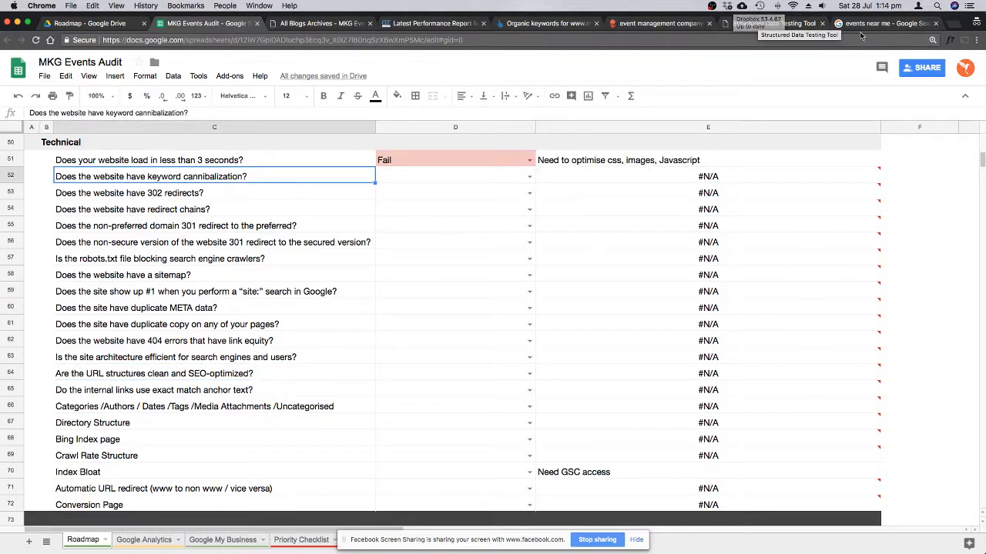
{"action": "left_click", "coordinate": [305, 23]}
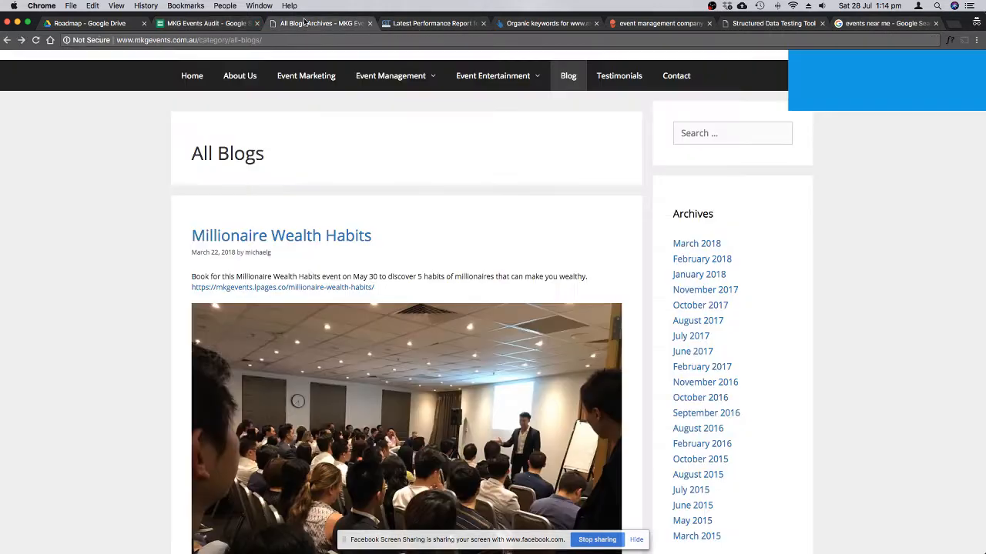
{"action": "left_click", "coordinate": [178, 39]}
{"action": "key", "text": "super+c"}
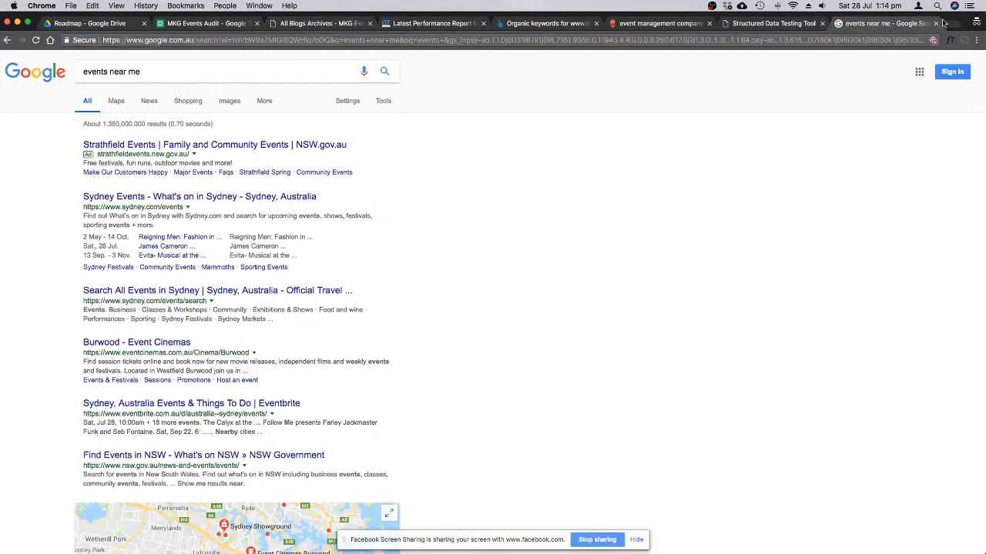
{"action": "left_click", "coordinate": [885, 23]}
{"action": "left_click", "coordinate": [953, 25]}
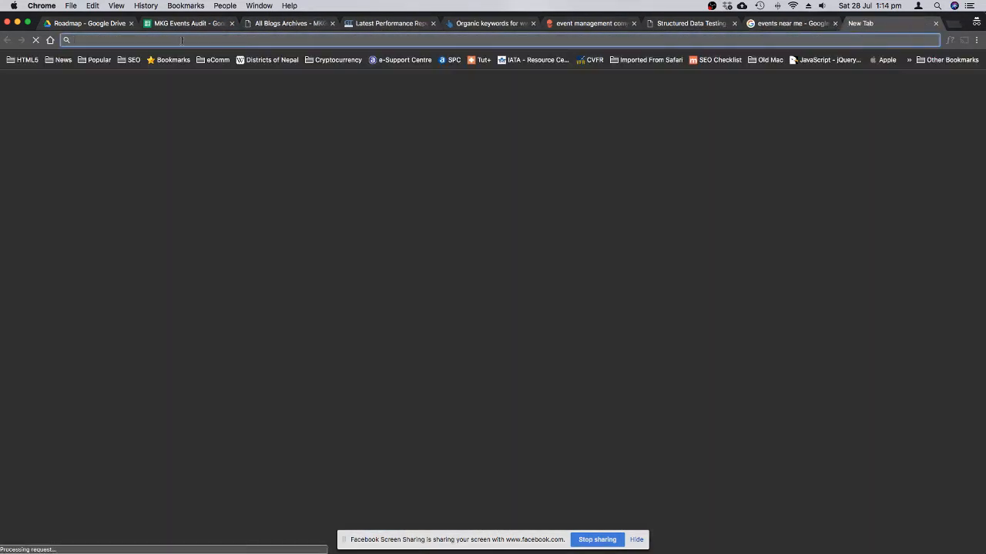
{"action": "type", "text": "site:"}
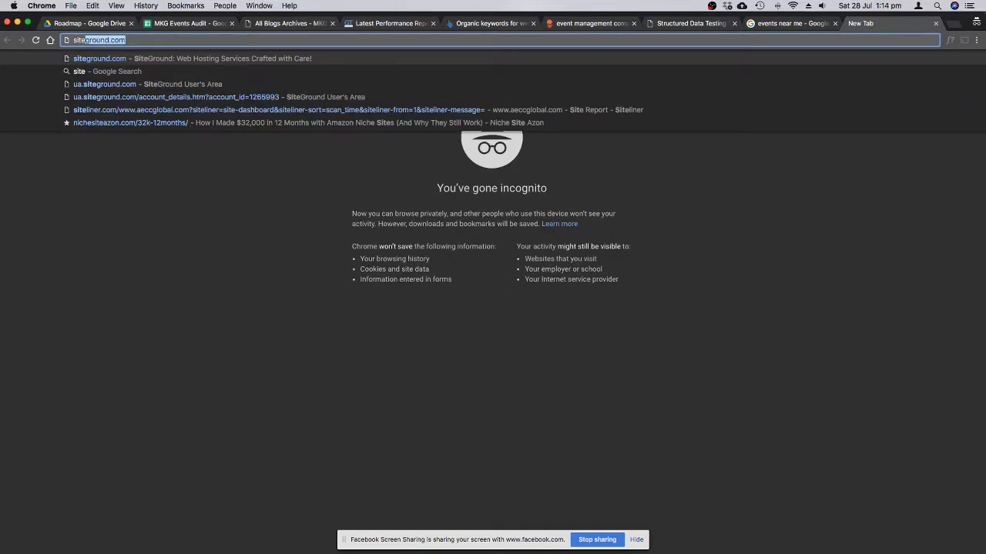
{"action": "key", "text": "super+v"}
{"action": "key", "text": "BackSpace"}
{"action": "key", "text": "BackSpace"}
{"action": "key", "text": "BackSpace"}
{"action": "key", "text": "BackSpace"}
{"action": "key", "text": "BackSpace"}
{"action": "key", "text": "BackSpace"}
{"action": "key", "text": "BackSpace"}
{"action": "key", "text": "BackSpace"}
{"action": "key", "text": "BackSpace"}
{"action": "key", "text": "BackSpace"}
{"action": "key", "text": "BackSpace"}
{"action": "key", "text": "BackSpace"}
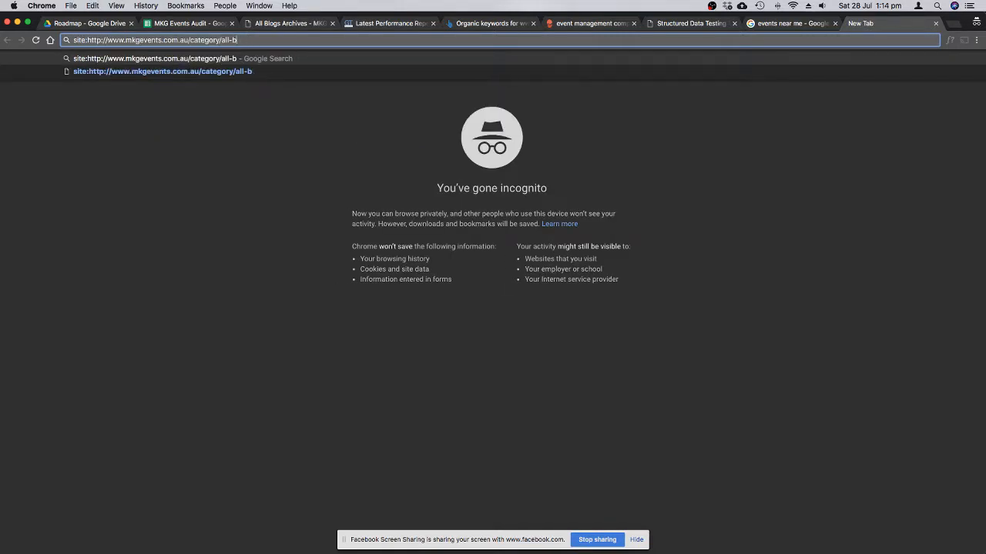
{"action": "key", "text": "BackSpace"}
{"action": "key", "text": "BackSpace"}
{"action": "key", "text": "BackSpace"}
{"action": "key", "text": "BackSpace"}
{"action": "key", "text": "BackSpace"}
{"action": "key", "text": "BackSpace"}
{"action": "key", "text": "BackSpace"}
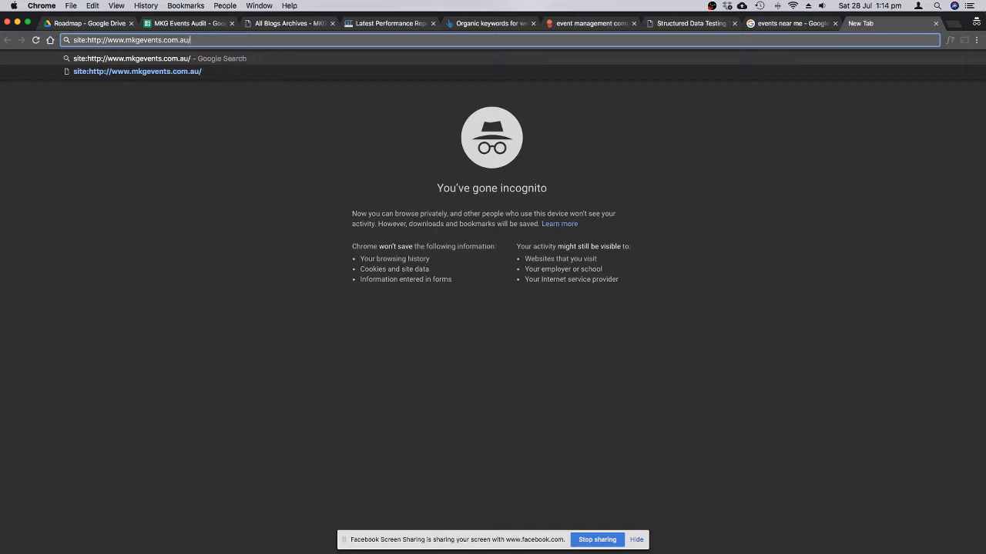
{"action": "key", "text": "Return"}
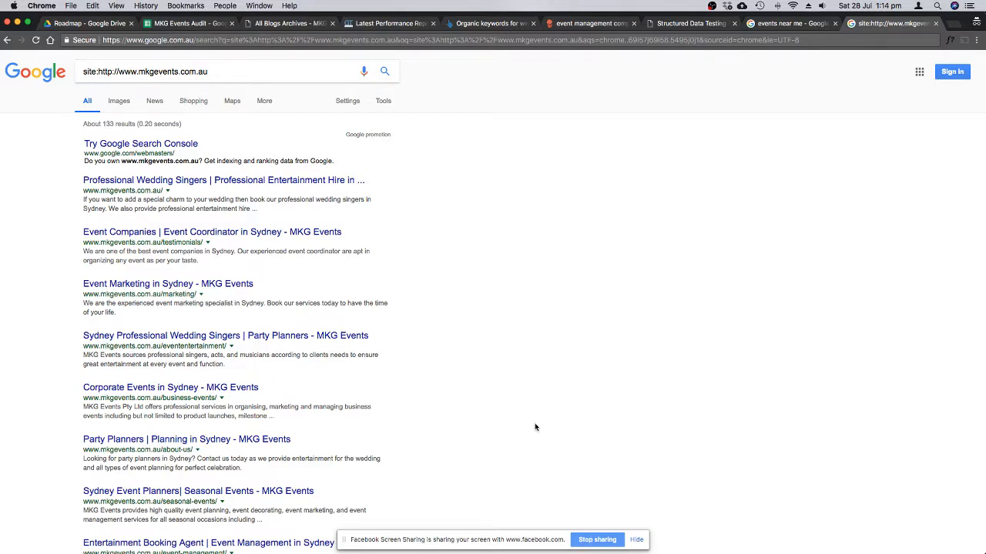
Review the indexed page titles and URLs on the first two pages of the site search results.
{"action": "scroll", "coordinate": [484, 373], "scroll_direction": "down", "scroll_amount": 3}
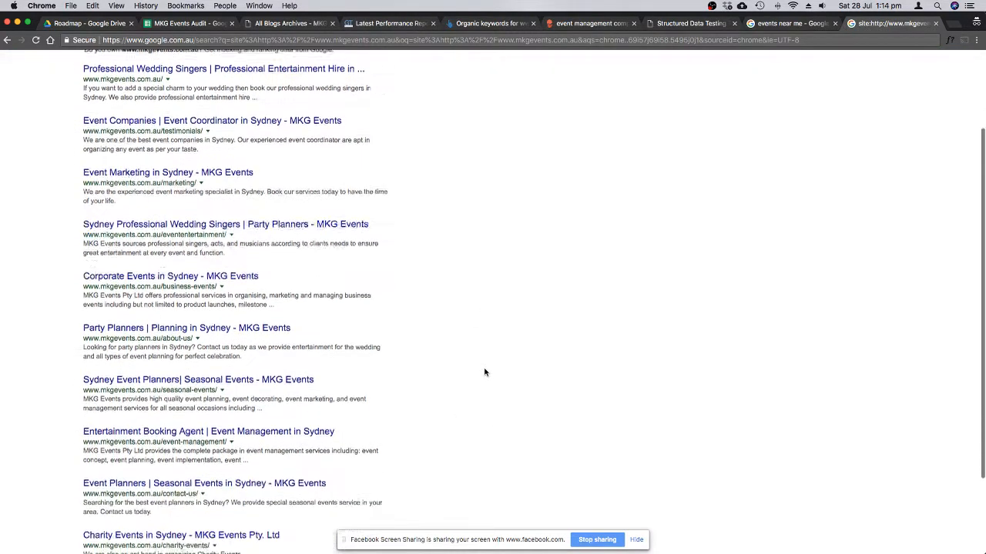
{"action": "scroll", "coordinate": [484, 372], "scroll_direction": "down", "scroll_amount": 3}
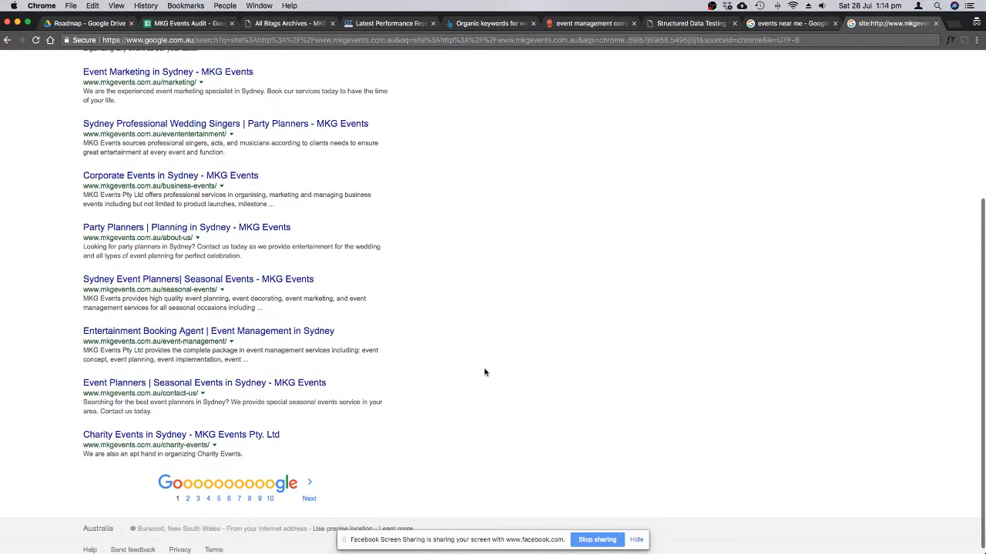
{"action": "left_click", "coordinate": [309, 493]}
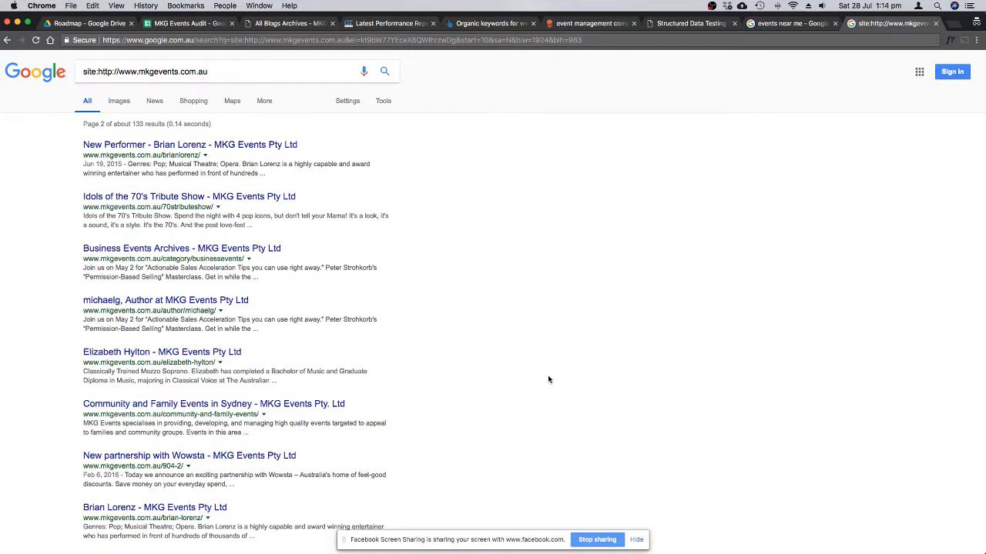
{"action": "scroll", "coordinate": [549, 379], "scroll_direction": "down", "scroll_amount": 5}
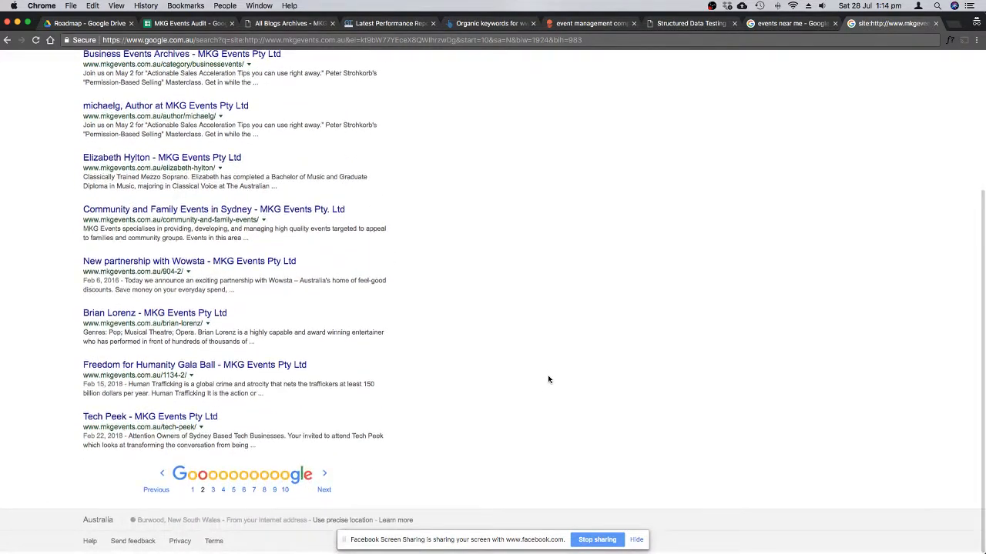
{"action": "scroll", "coordinate": [570, 401], "scroll_direction": "up", "scroll_amount": 5}
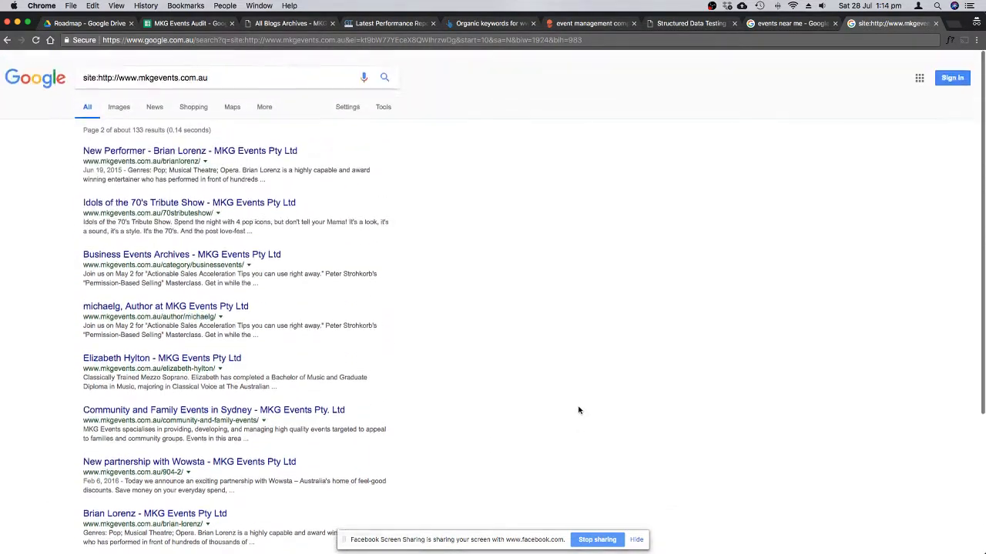
Mark "Does the website have keyword cannibalization?" as Pass in the audit sheet's Technical section.
{"action": "left_click", "coordinate": [187, 23]}
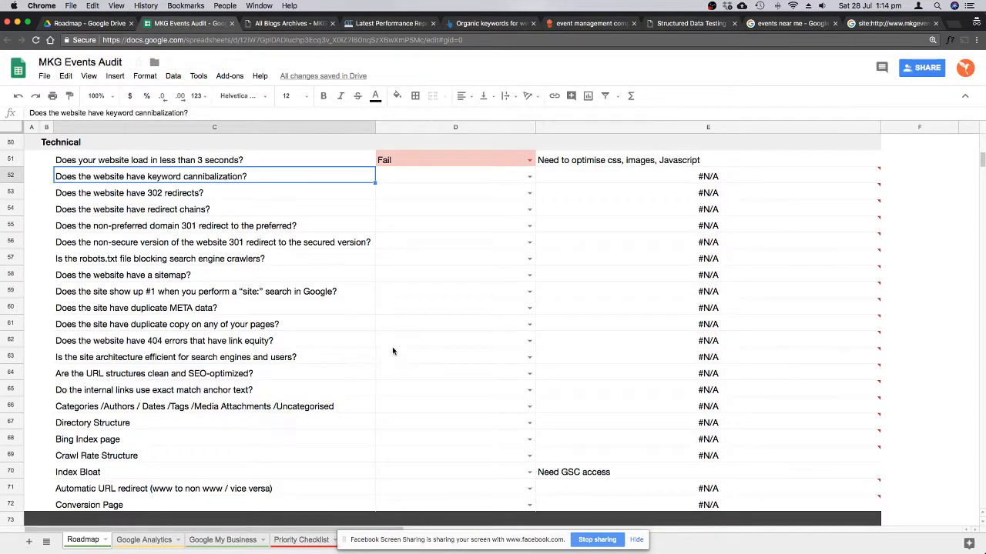
{"action": "left_click", "coordinate": [275, 207]}
{"action": "left_click", "coordinate": [279, 180]}
{"action": "left_click", "coordinate": [529, 176]}
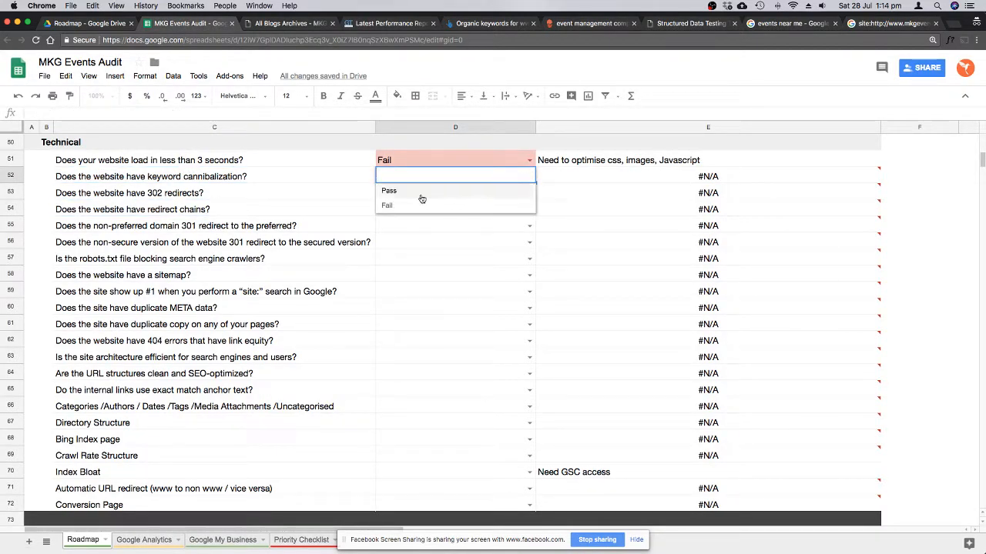
{"action": "left_click", "coordinate": [455, 194]}
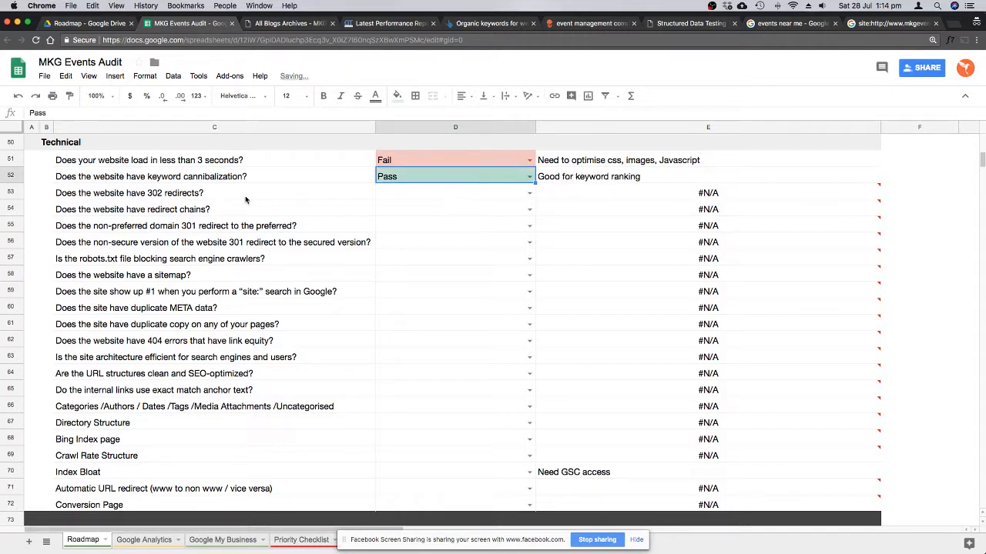
Mark both "Does the website have 302 redirects?" and "Does the website have redirect chains?" as Pass.
{"action": "left_click", "coordinate": [206, 197]}
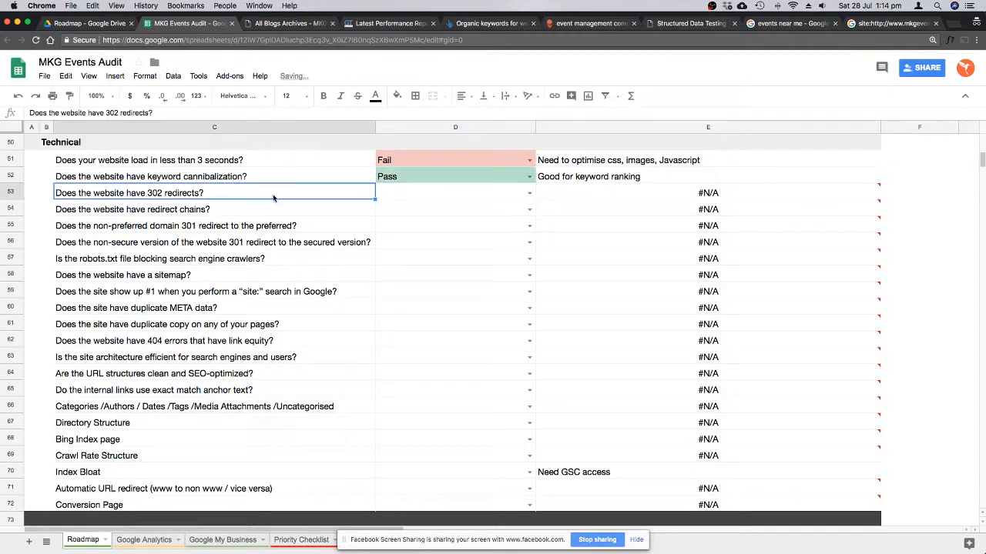
{"action": "left_click", "coordinate": [529, 193]}
{"action": "left_click", "coordinate": [396, 204]}
{"action": "left_click", "coordinate": [234, 206]}
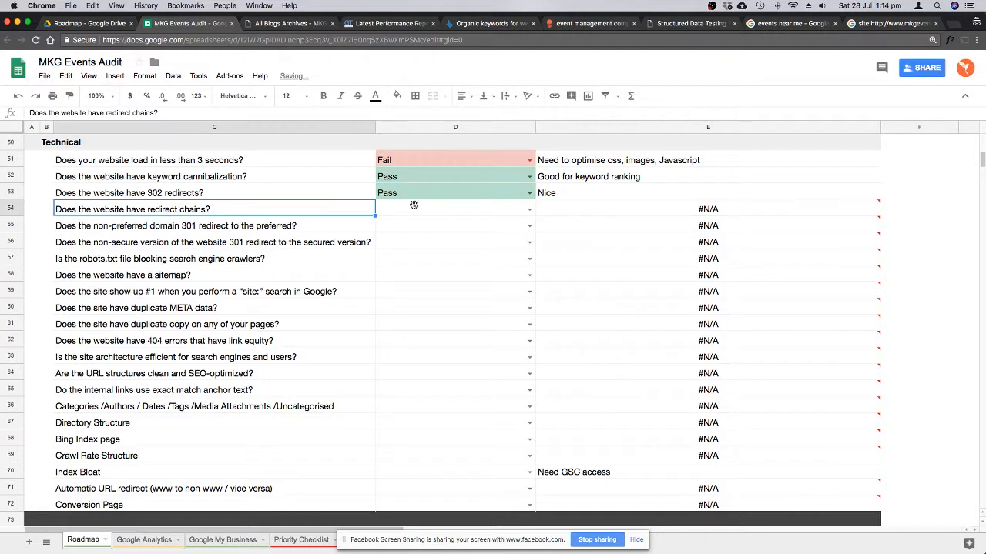
{"action": "left_click", "coordinate": [529, 209]}
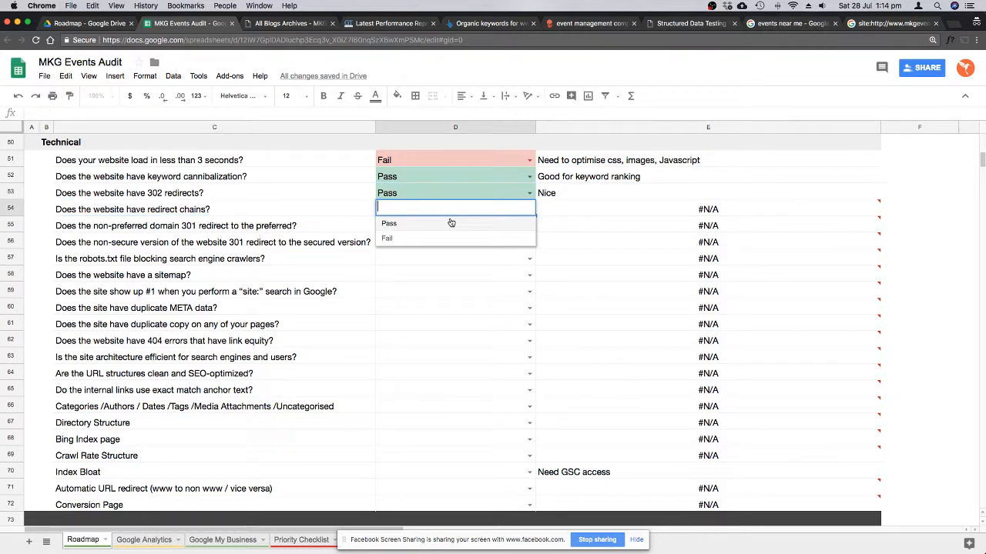
{"action": "left_click", "coordinate": [464, 222]}
{"action": "left_click", "coordinate": [262, 227]}
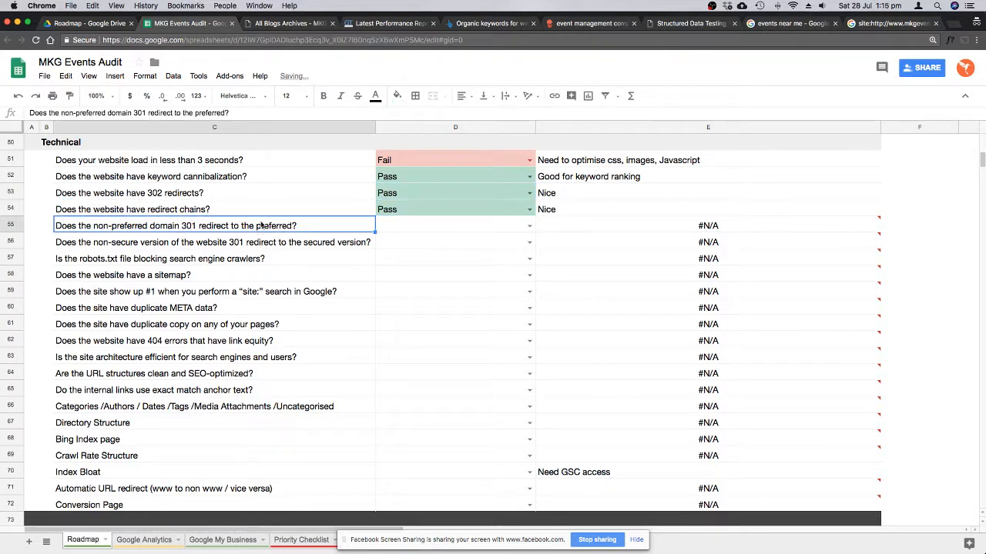
Mark the non-preferred domain 301 redirect check as Pass and the non-secure to secured version redirect check as Fail.
{"action": "left_click", "coordinate": [529, 226]}
{"action": "left_click", "coordinate": [406, 240]}
{"action": "left_click", "coordinate": [250, 241]}
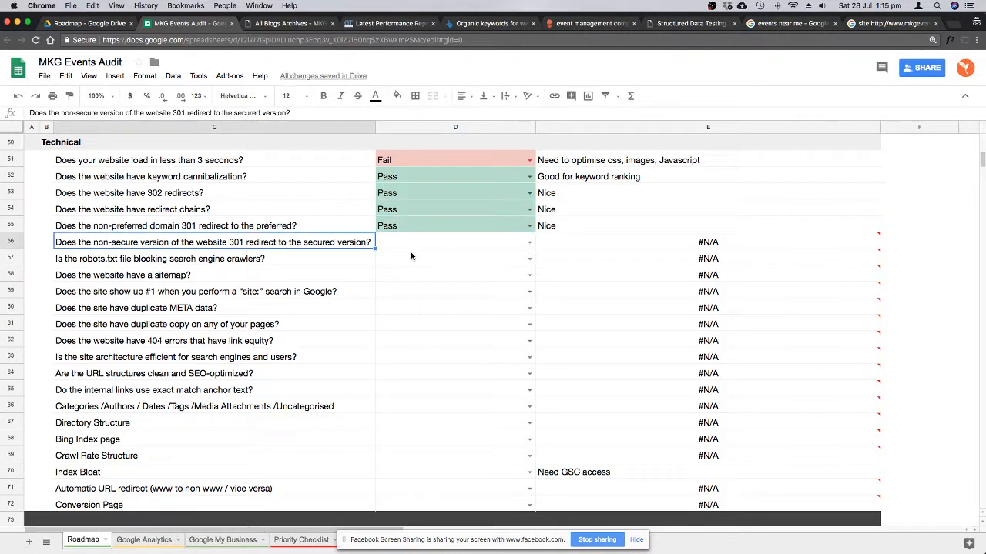
{"action": "left_click", "coordinate": [298, 25]}
{"action": "left_click", "coordinate": [529, 242]}
{"action": "left_click", "coordinate": [384, 271]}
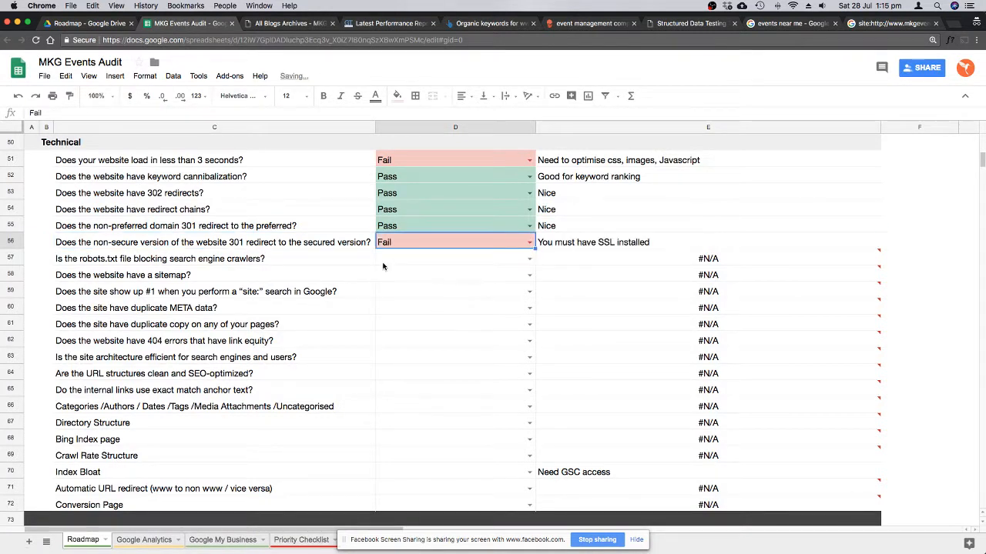
{"action": "left_click", "coordinate": [324, 262]}
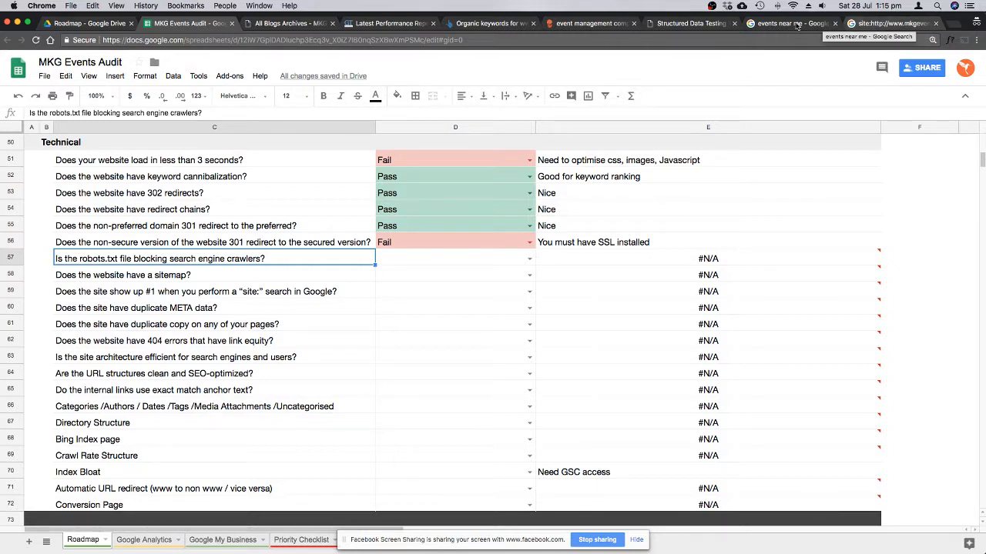
{"action": "left_click", "coordinate": [953, 27]}
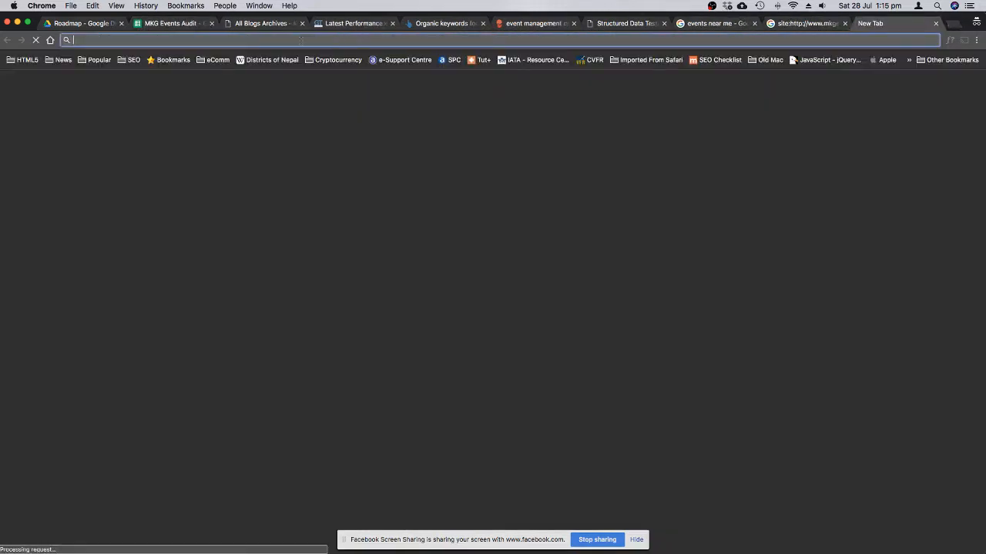
{"action": "type", "text": "http://www.mkgevents.com.au/category/all-blogs/"}
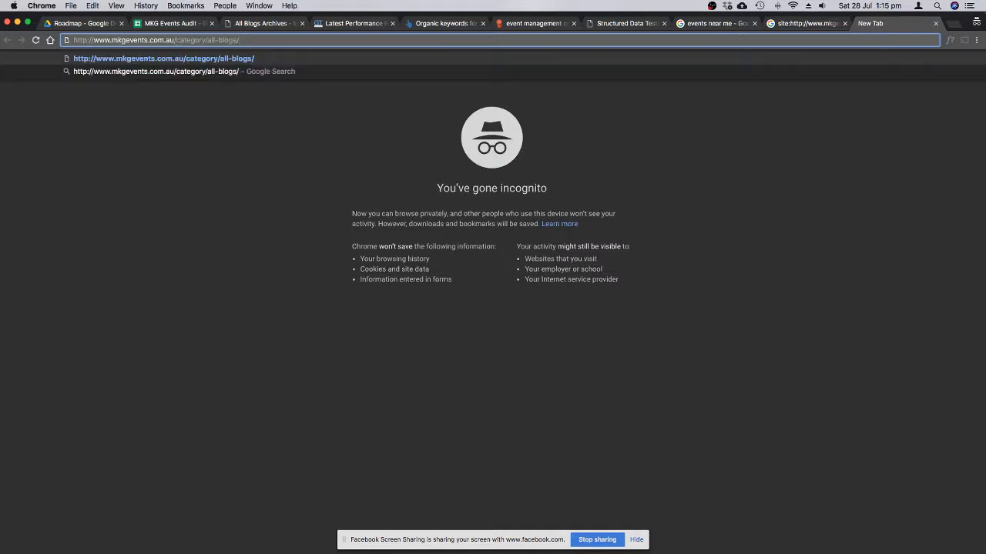
{"action": "left_click_drag", "start_coordinate": [174, 39], "coordinate": [415, 44]}
{"action": "type", "text": "/robot"}
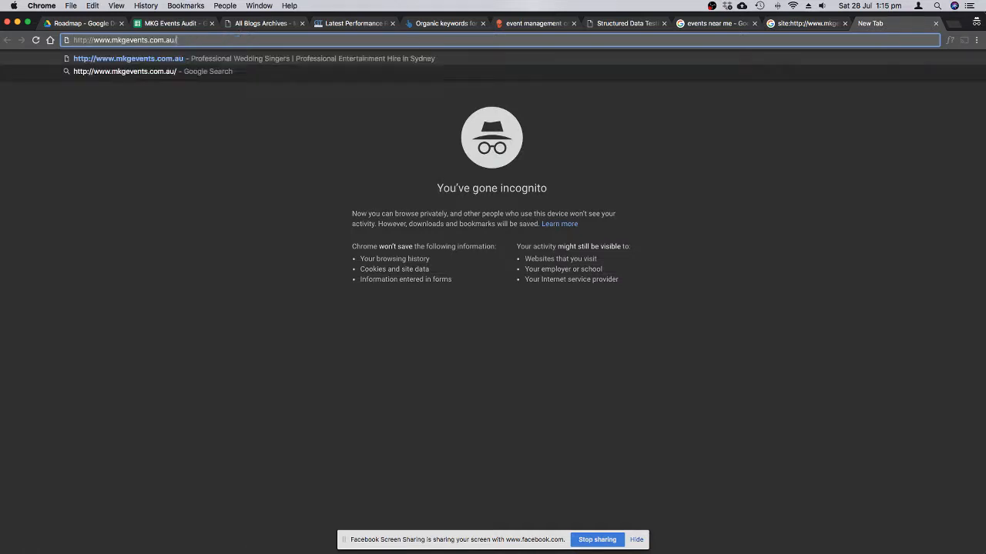
{"action": "type", "text": "s"}
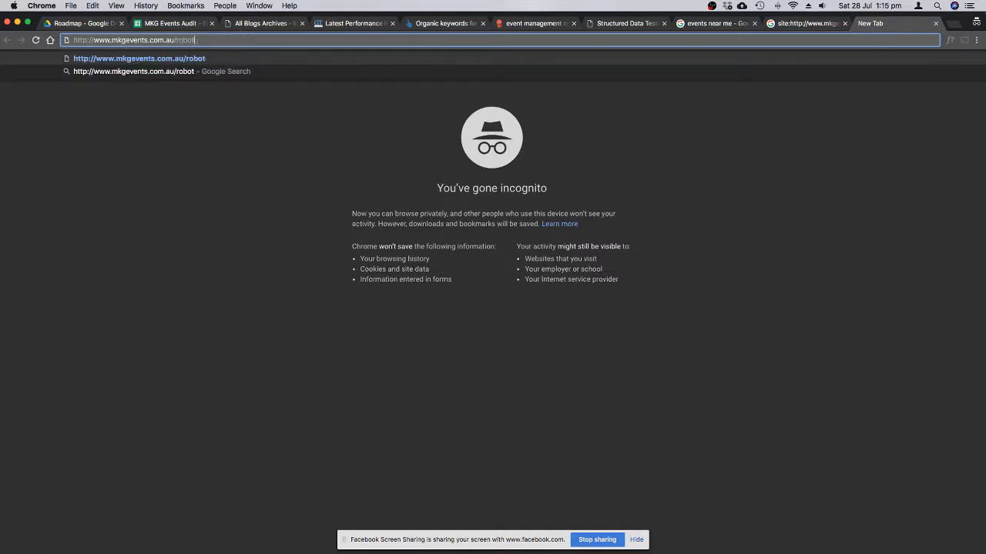
{"action": "type", "text": ".txt"}
{"action": "key", "text": "Return"}
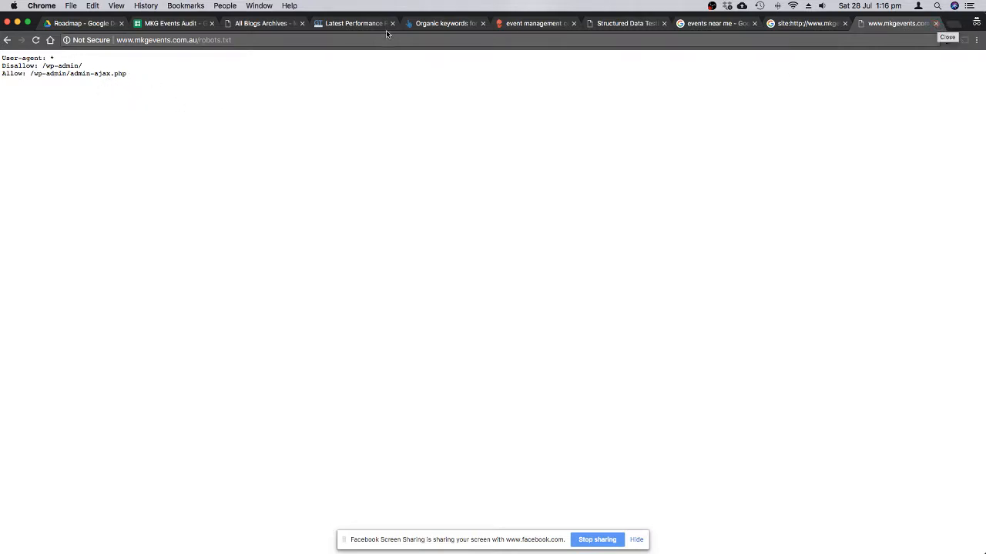
Mark "Is the robots.txt file blocking search engine crawlers?" as Pass in the audit sheet.
{"action": "left_click", "coordinate": [152, 20]}
{"action": "left_click", "coordinate": [254, 274]}
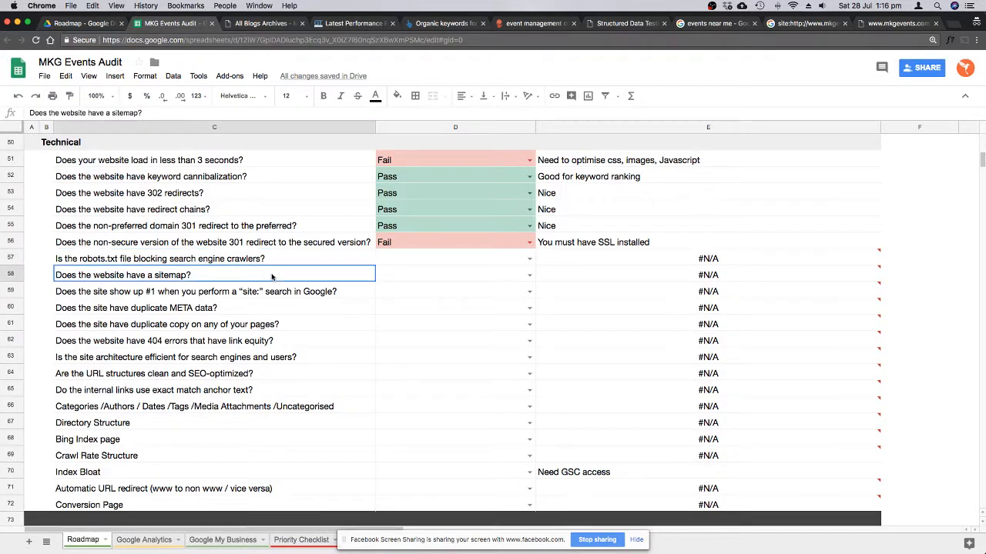
{"action": "left_click", "coordinate": [307, 258]}
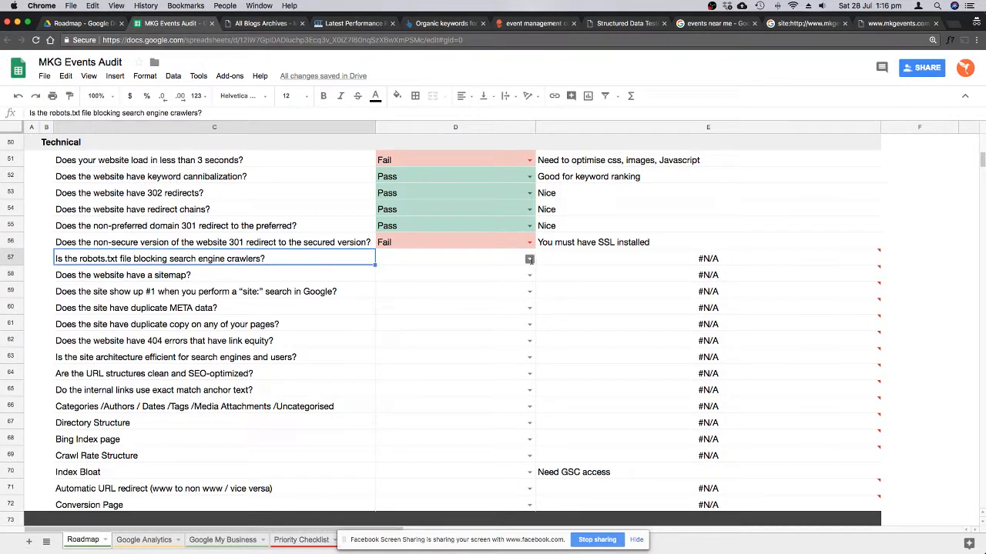
{"action": "left_click", "coordinate": [529, 259]}
{"action": "left_click", "coordinate": [420, 269]}
{"action": "left_click", "coordinate": [231, 275]}
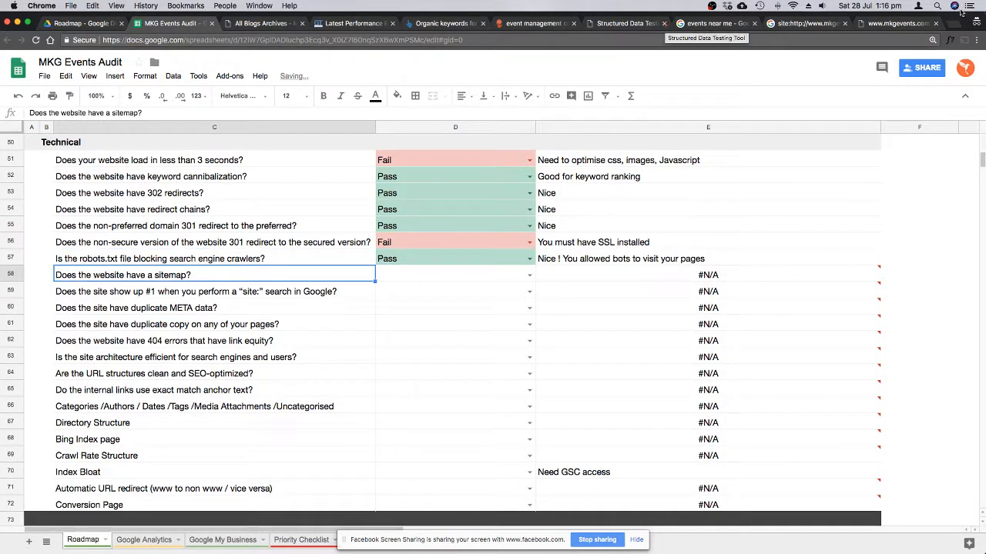
{"action": "left_click", "coordinate": [897, 23]}
{"action": "left_click", "coordinate": [198, 40]}
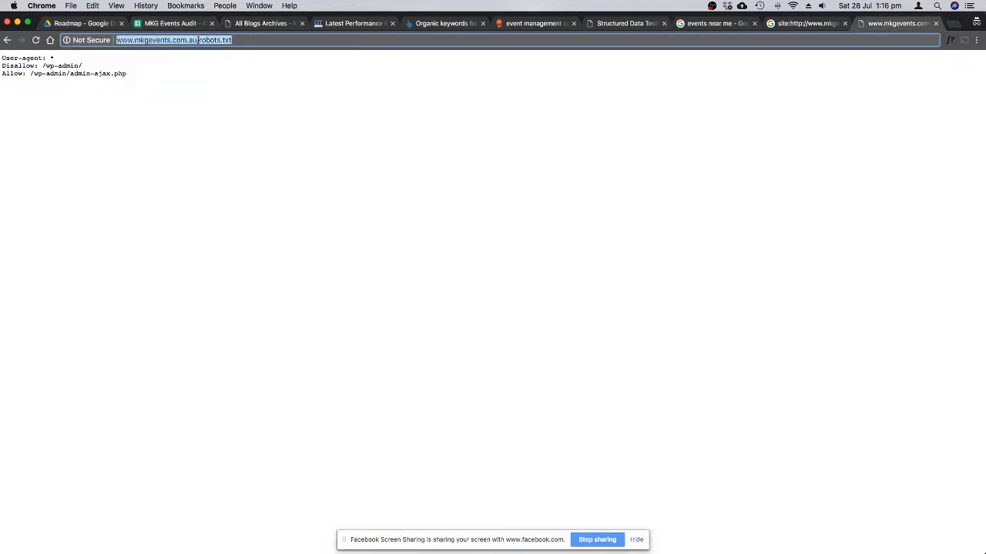
{"action": "left_click_drag", "start_coordinate": [199, 40], "coordinate": [388, 54]}
{"action": "type", "text": "sit"}
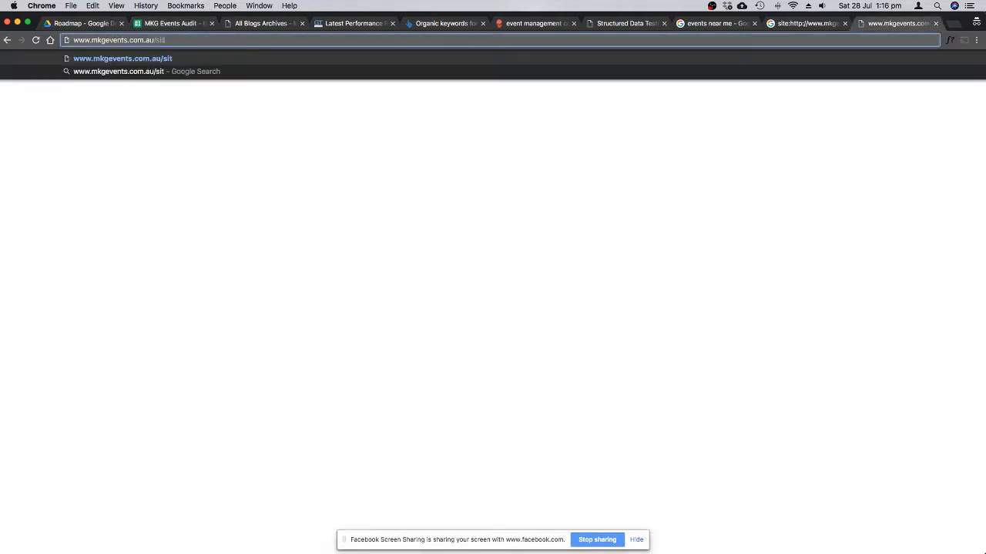
{"action": "type", "text": "emap.xml"}
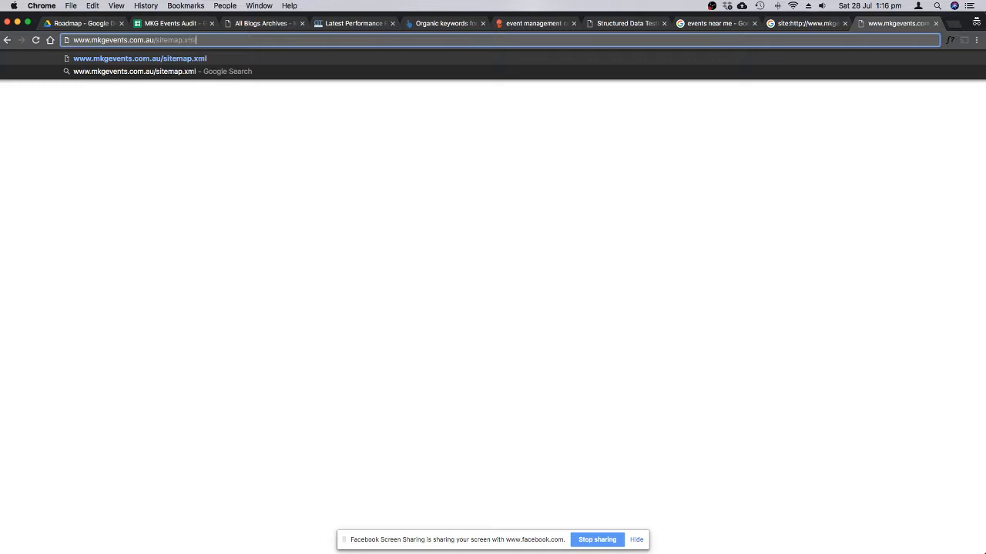
{"action": "key", "text": "Return"}
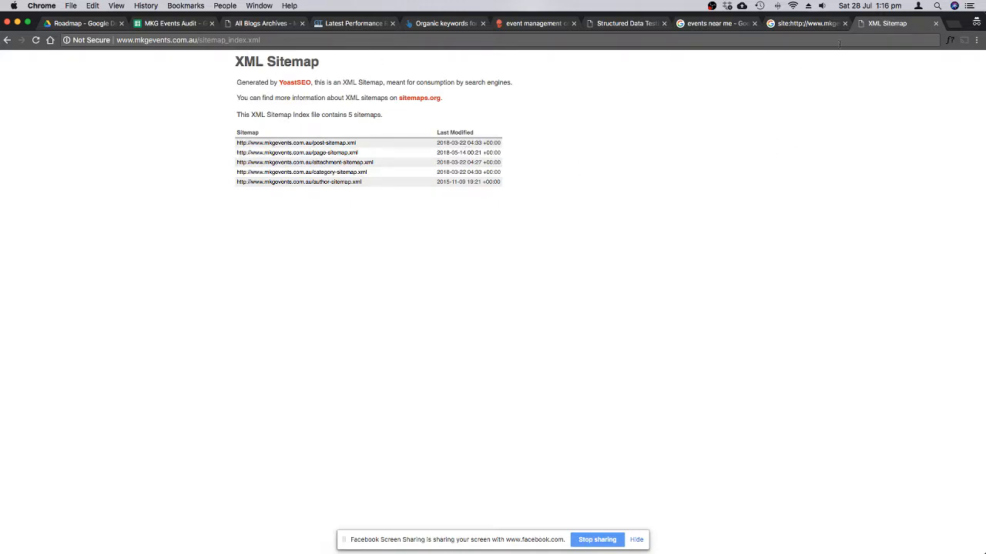
Close the sitemap page and mark "Does the website have a sitemap?" as Pass in the audit sheet.
{"action": "left_click", "coordinate": [935, 23]}
{"action": "left_click", "coordinate": [213, 24]}
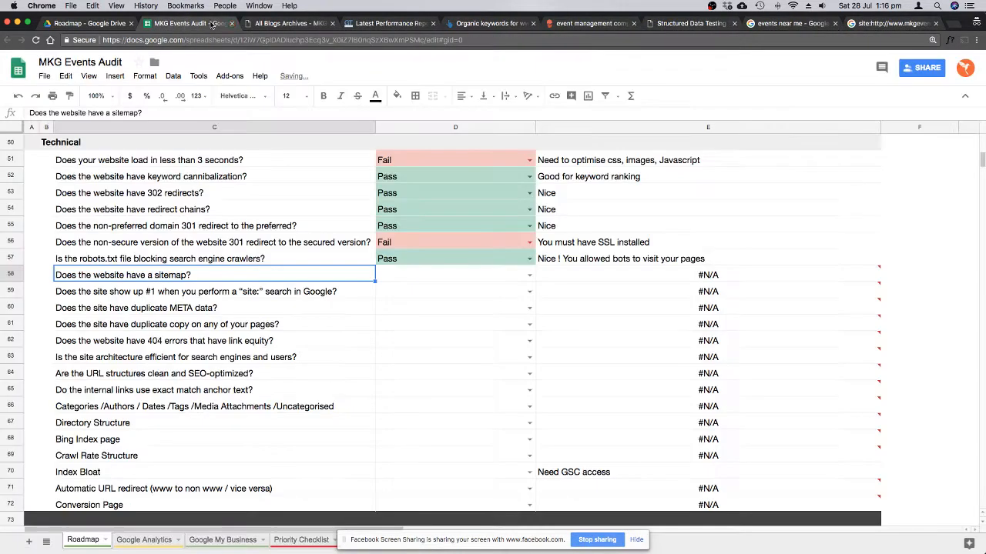
{"action": "left_click", "coordinate": [445, 308]}
{"action": "left_click", "coordinate": [529, 275]}
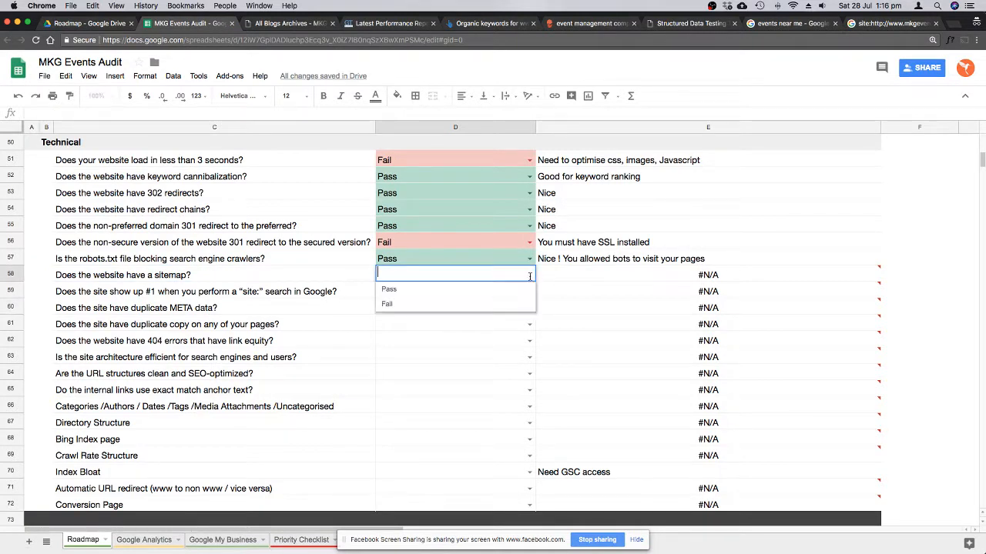
{"action": "left_click", "coordinate": [410, 292]}
Check the Google site: search results and mark the check on showing up #1 for a "site:" search as Pass.
{"action": "left_click", "coordinate": [265, 293]}
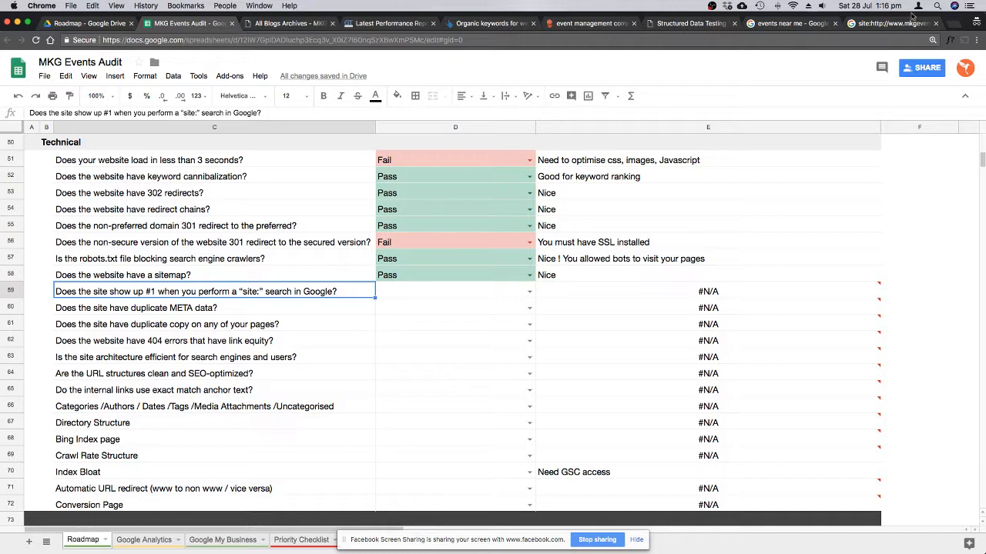
{"action": "left_click", "coordinate": [876, 23]}
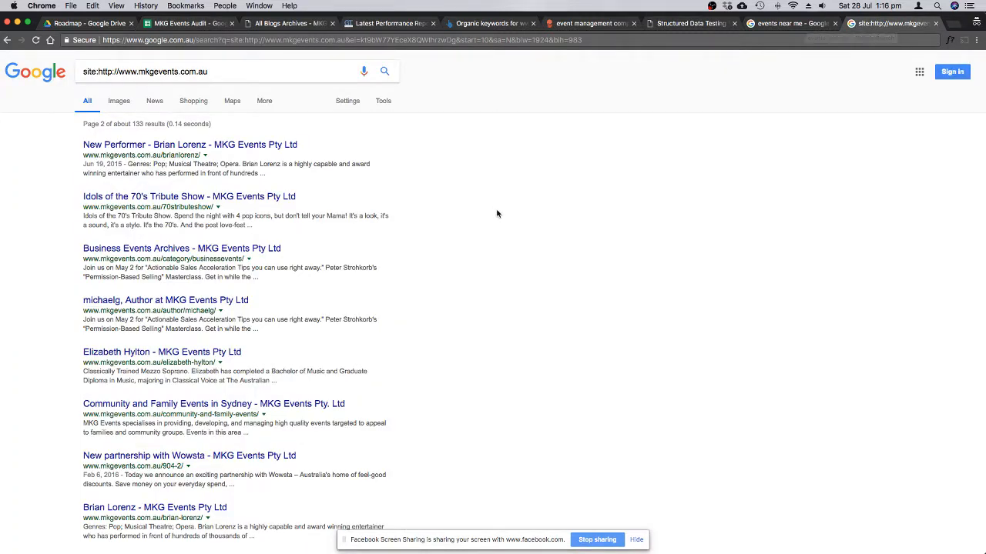
{"action": "left_click", "coordinate": [219, 24]}
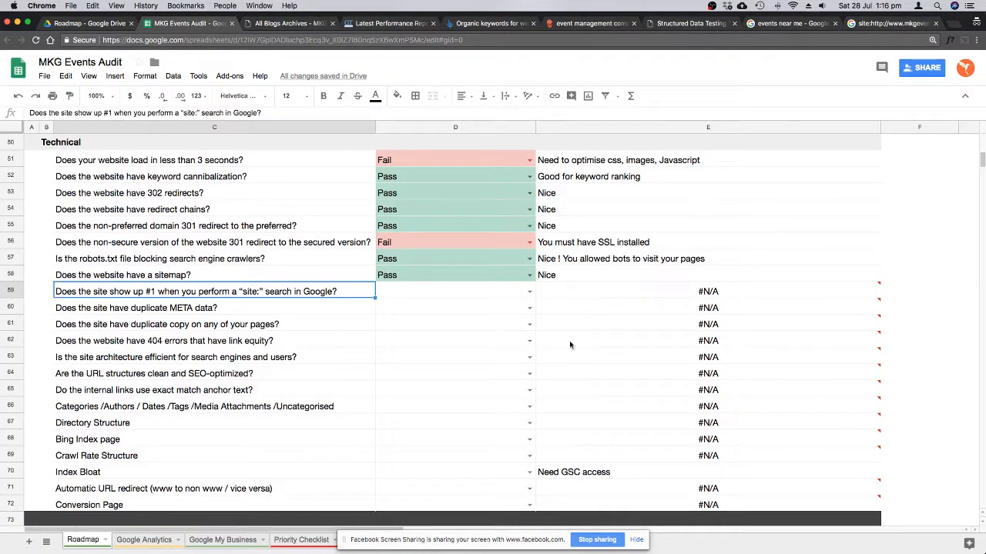
{"action": "left_click", "coordinate": [529, 289]}
{"action": "left_click", "coordinate": [422, 304]}
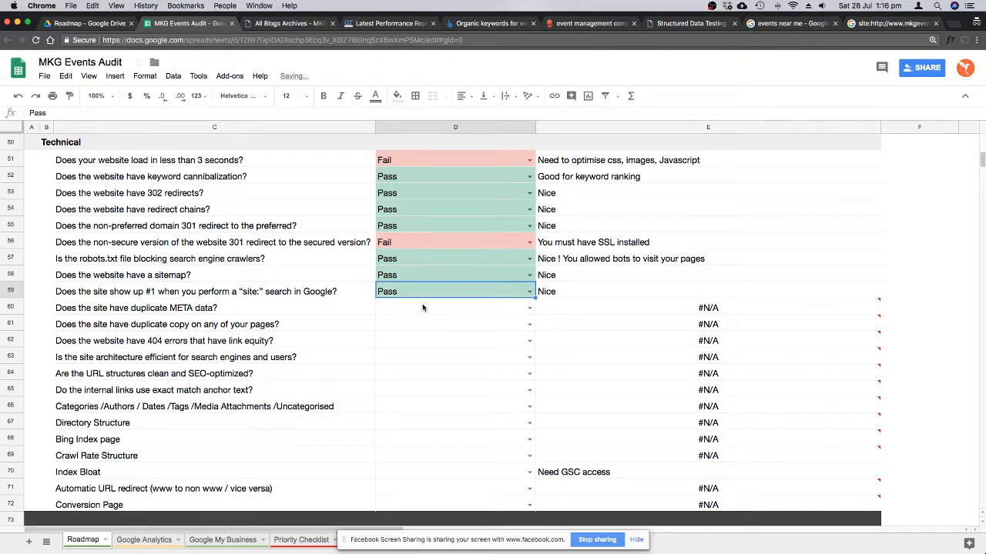
Switch to Screaming Frog and filter the crawled pages' meta descriptions by Duplicate.
{"action": "left_click", "coordinate": [206, 307]}
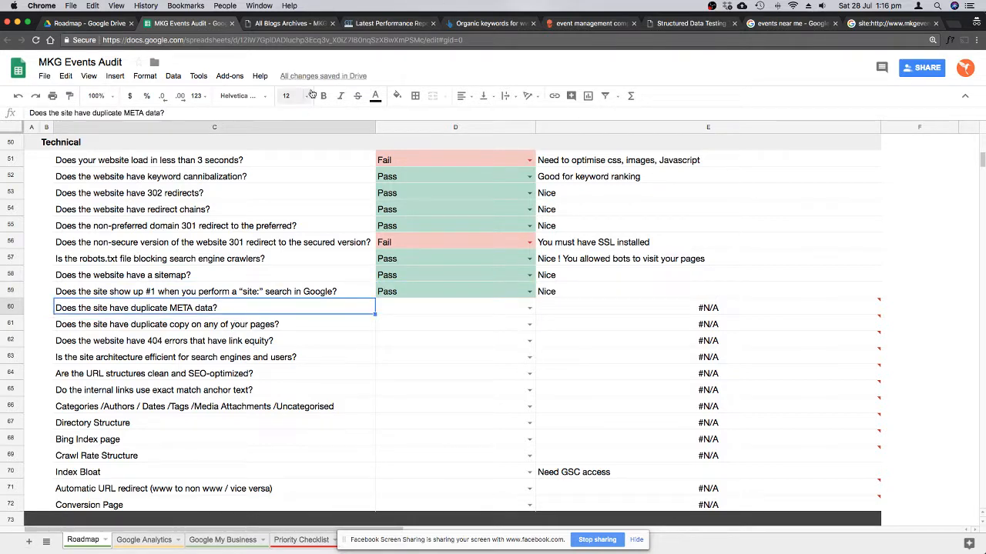
{"action": "key", "text": "super+Tab"}
{"action": "left_click", "coordinate": [668, 253]}
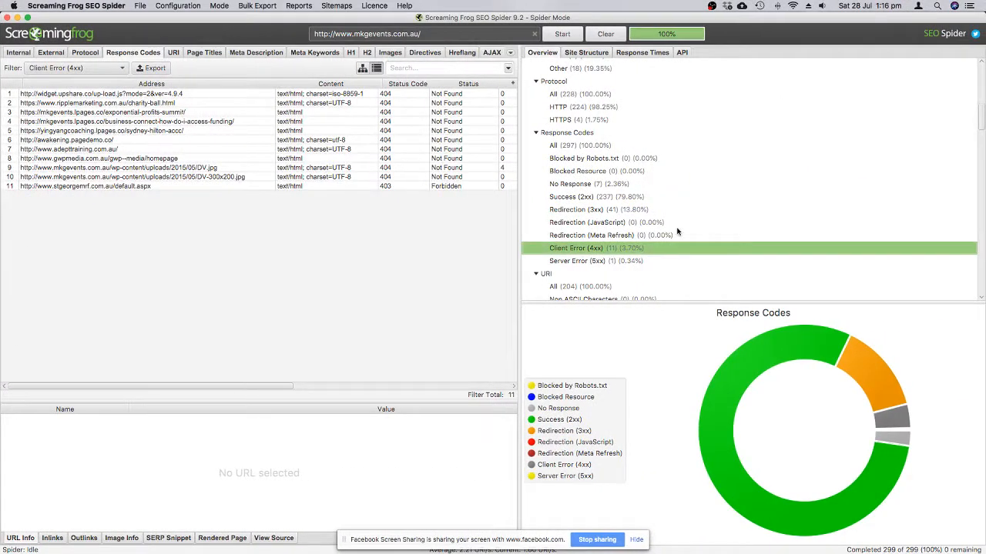
{"action": "scroll", "coordinate": [653, 224], "scroll_direction": "down", "scroll_amount": 5}
{"action": "scroll", "coordinate": [653, 224], "scroll_direction": "down", "scroll_amount": 6}
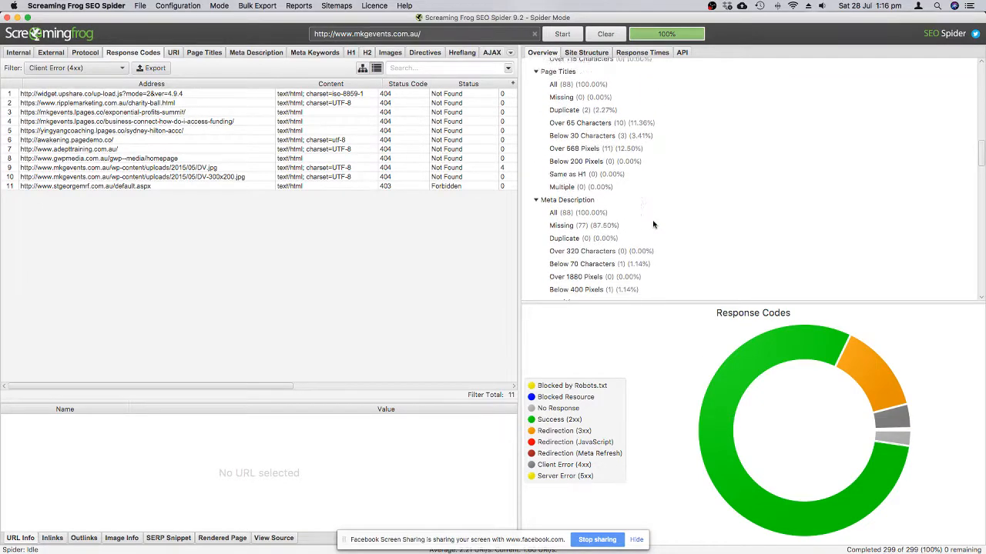
{"action": "left_click", "coordinate": [592, 203]}
{"action": "left_click", "coordinate": [585, 228]}
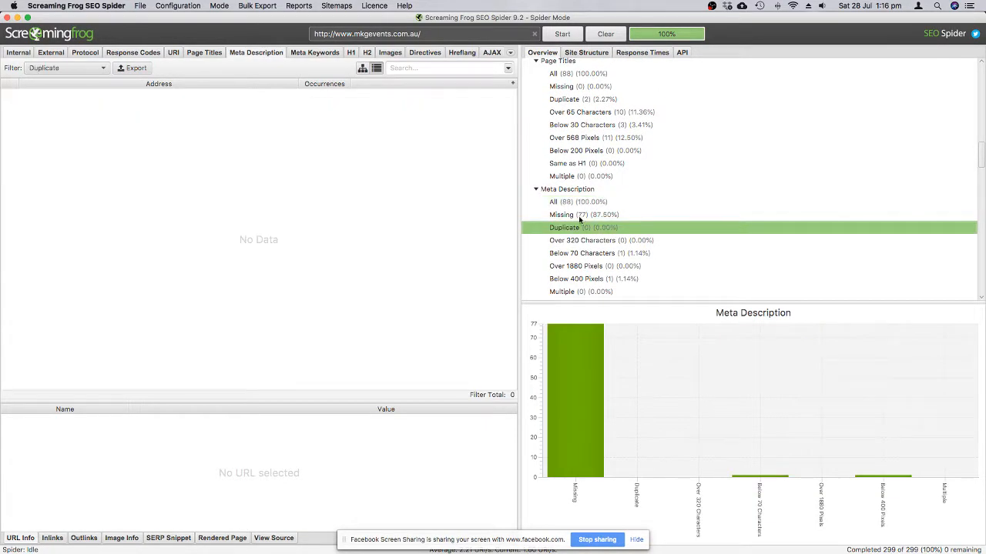
Return to the Google site: results in Chrome and examine the description snippet under the Idols of the 70's Tribute Show result.
{"action": "key", "text": "ctrl+Left"}
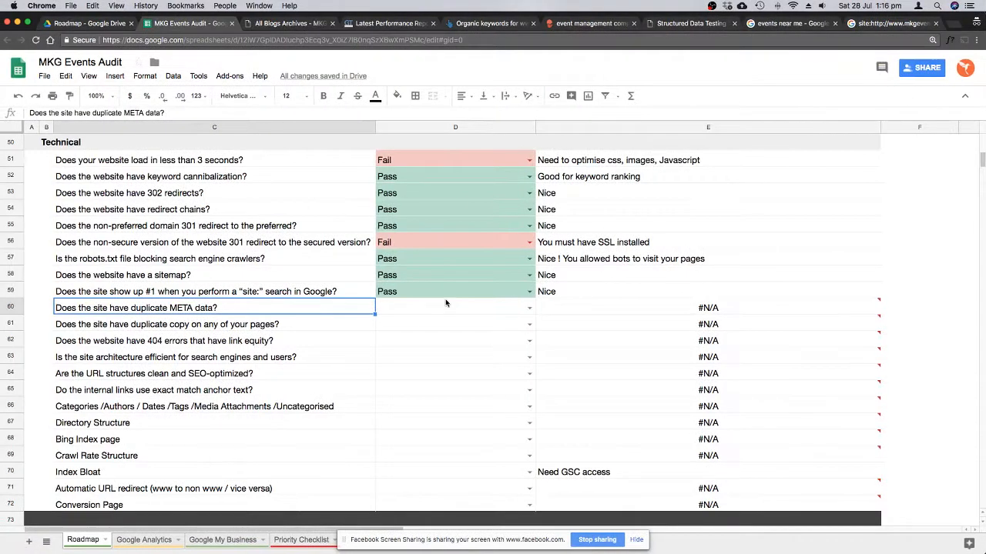
{"action": "left_click", "coordinate": [893, 23]}
{"action": "mouse_move", "coordinate": [258, 231]}
{"action": "left_mouse_down"}
{"action": "mouse_move", "coordinate": [74, 220]}
{"action": "mouse_move", "coordinate": [262, 223]}
{"action": "left_mouse_up"}
{"action": "double_click", "coordinate": [88, 216]}
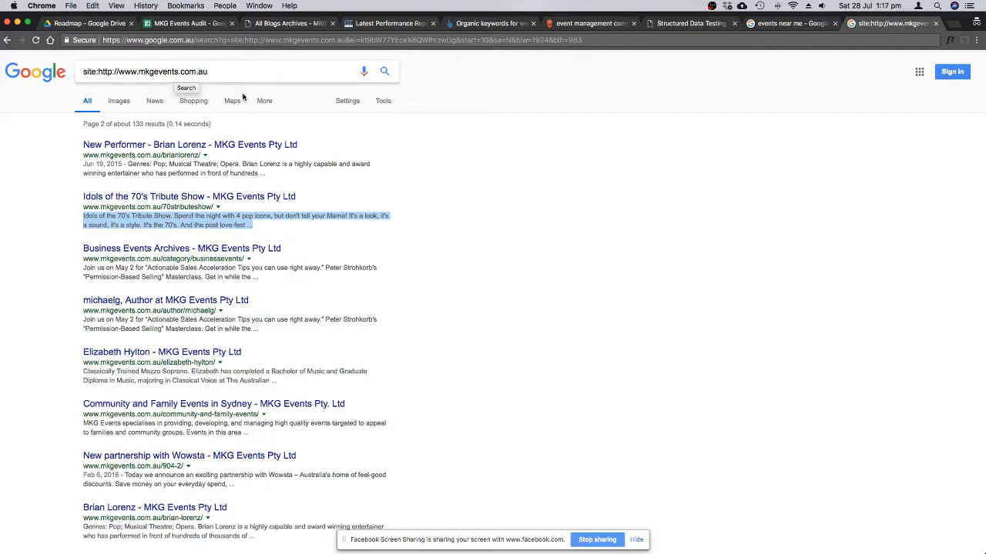
{"action": "left_click", "coordinate": [428, 264]}
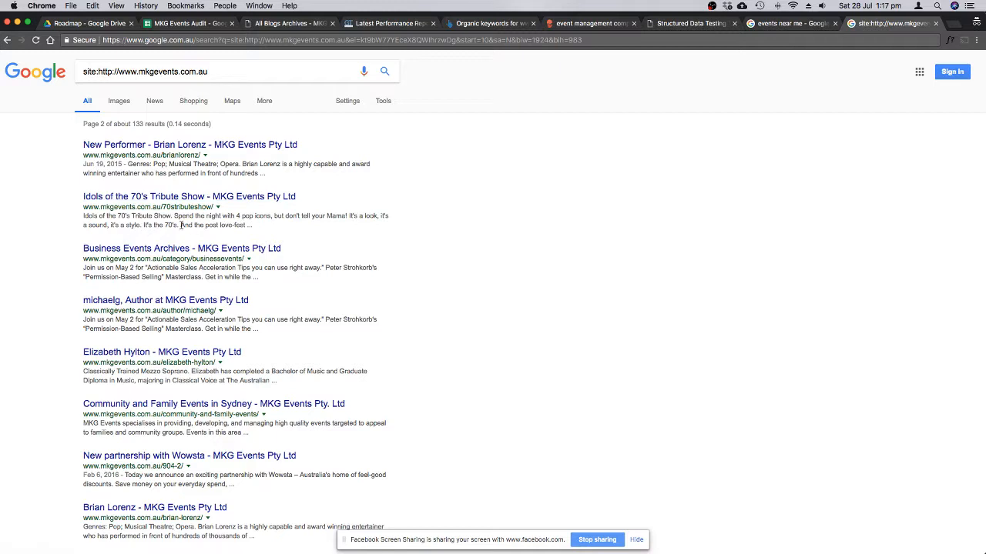
{"action": "left_click_drag", "start_coordinate": [251, 227], "coordinate": [84, 221]}
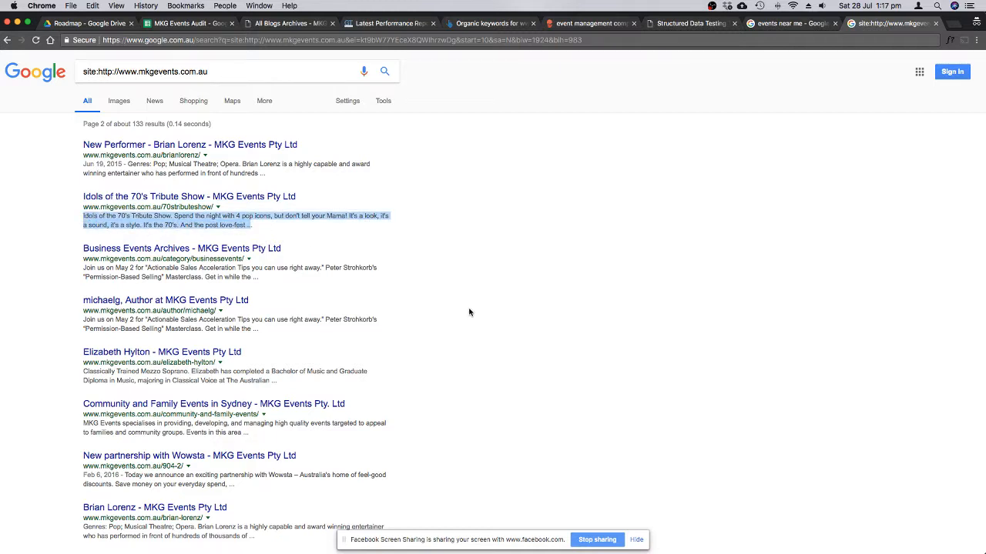
Mark "Does the site have duplicate META data?" as Pass in the audit sheet.
{"action": "left_click", "coordinate": [185, 25]}
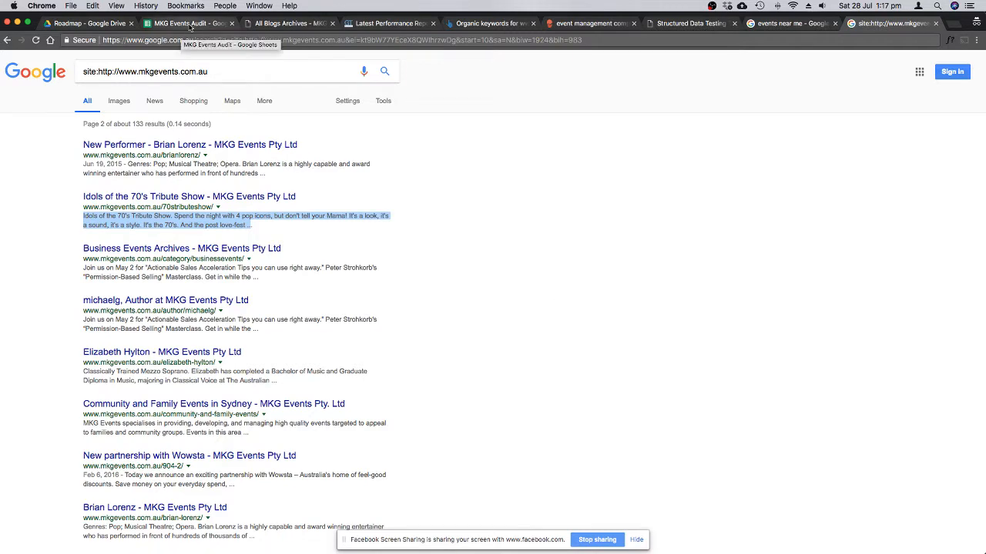
{"action": "left_click", "coordinate": [452, 310]}
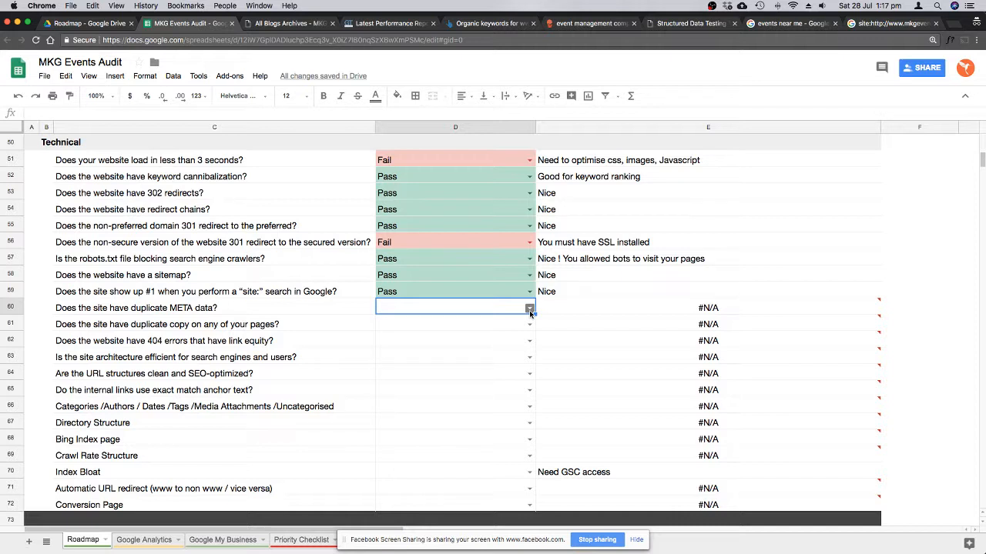
{"action": "left_click", "coordinate": [530, 310]}
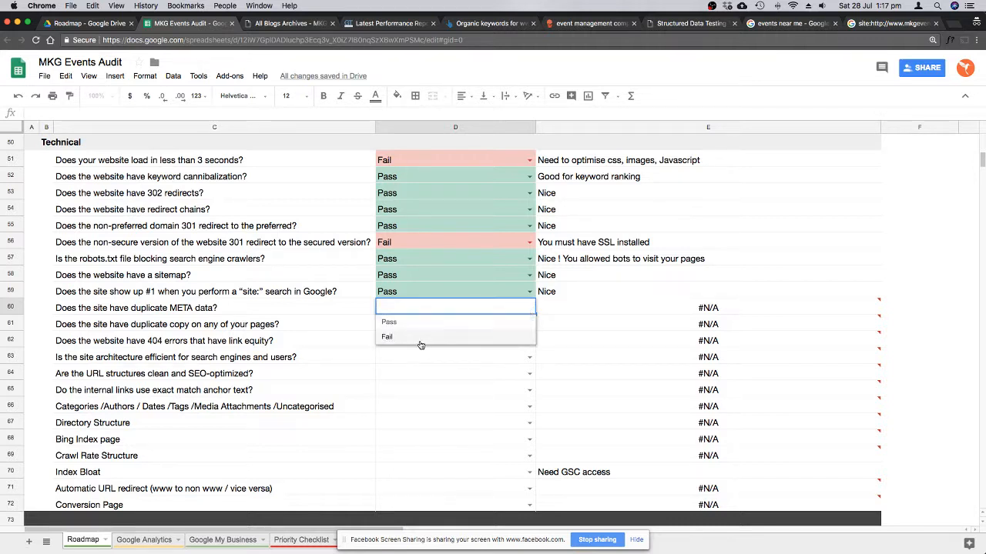
{"action": "left_click", "coordinate": [393, 322]}
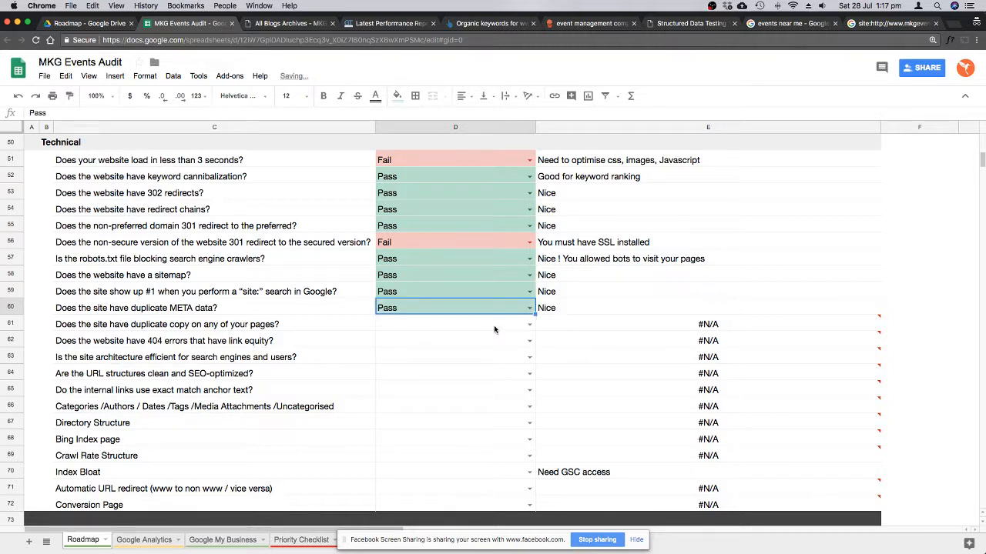
Mark "Does the site have duplicate copy on any of your pages?" as Pass.
{"action": "left_click", "coordinate": [238, 327]}
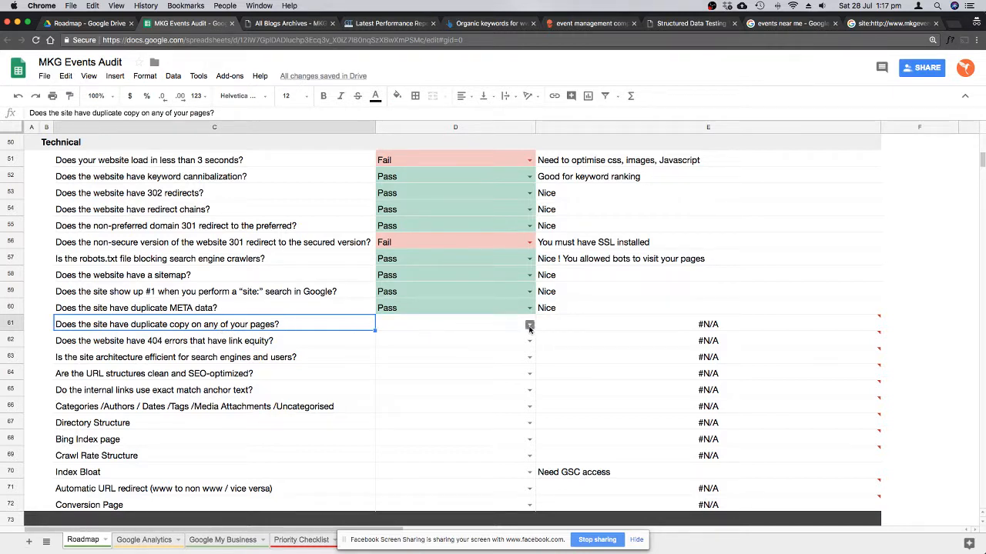
{"action": "left_click", "coordinate": [528, 324]}
{"action": "left_click", "coordinate": [411, 337]}
{"action": "left_click", "coordinate": [259, 343]}
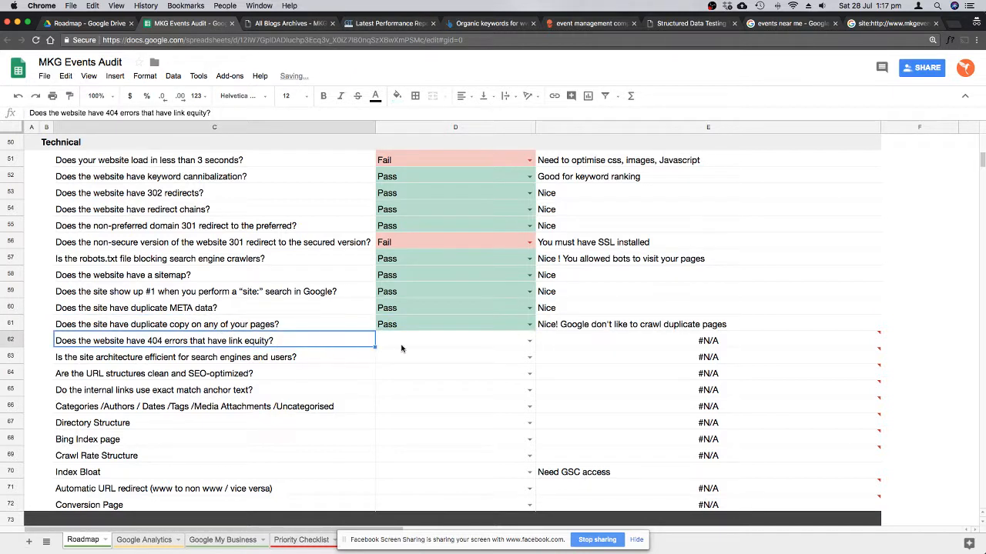
Mark "Does the website have 404 errors that have link equity?" as Pass and select the status cell of the site architecture check.
{"action": "left_click", "coordinate": [529, 340]}
{"action": "left_click", "coordinate": [398, 357]}
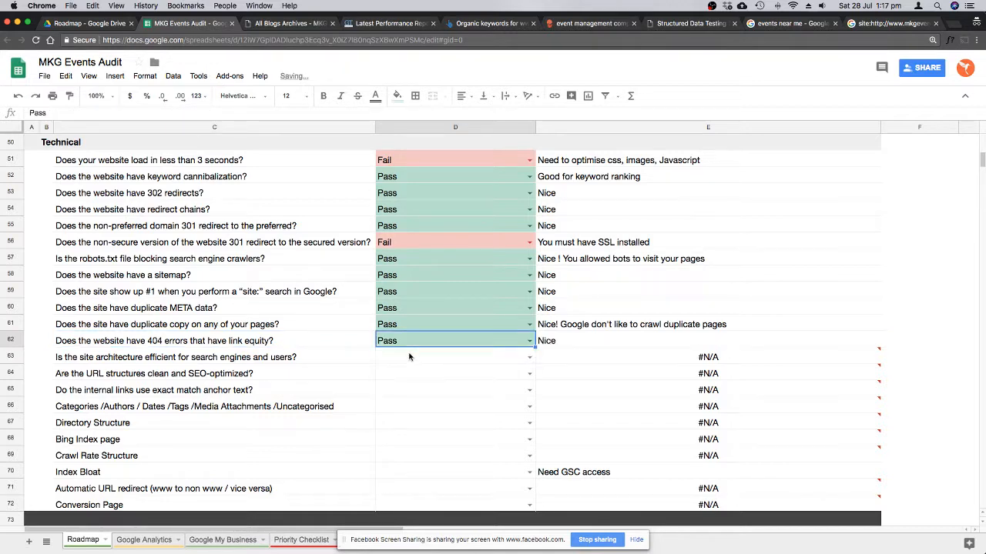
{"action": "left_click", "coordinate": [242, 359]}
{"action": "scroll", "coordinate": [385, 327], "scroll_direction": "down", "scroll_amount": 2}
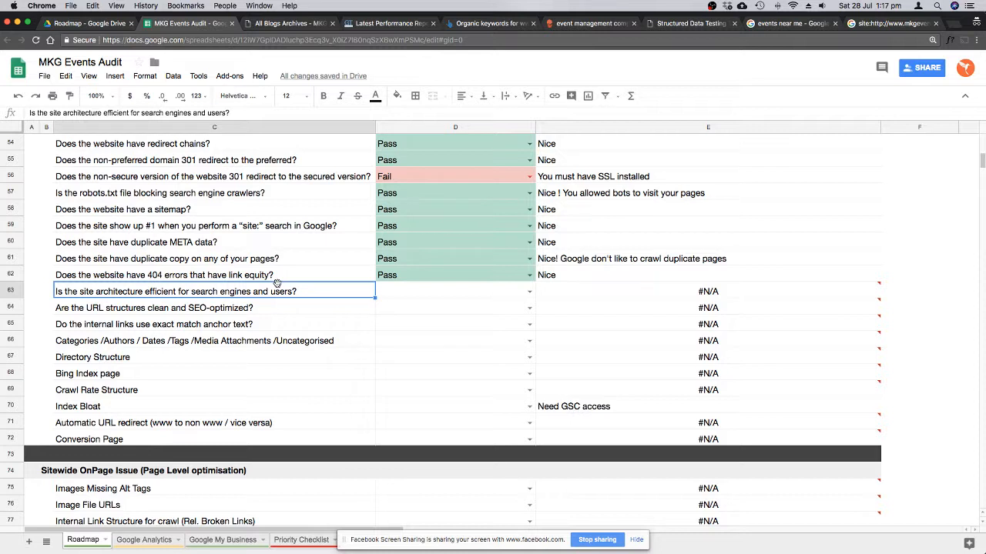
{"action": "left_click", "coordinate": [426, 293]}
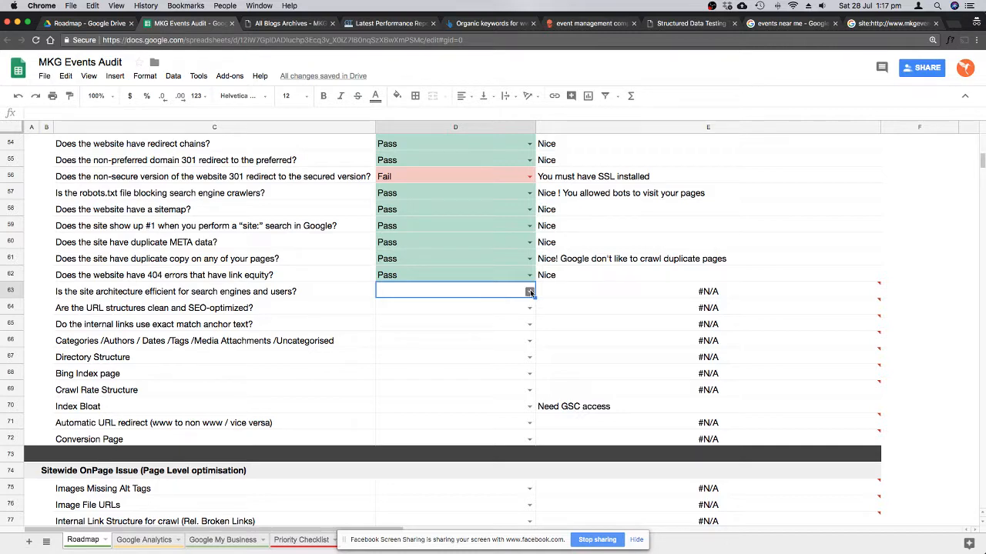
Go to the MKG Events website, open its Event Marketing page and inspect the page's URL.
{"action": "left_click", "coordinate": [291, 23]}
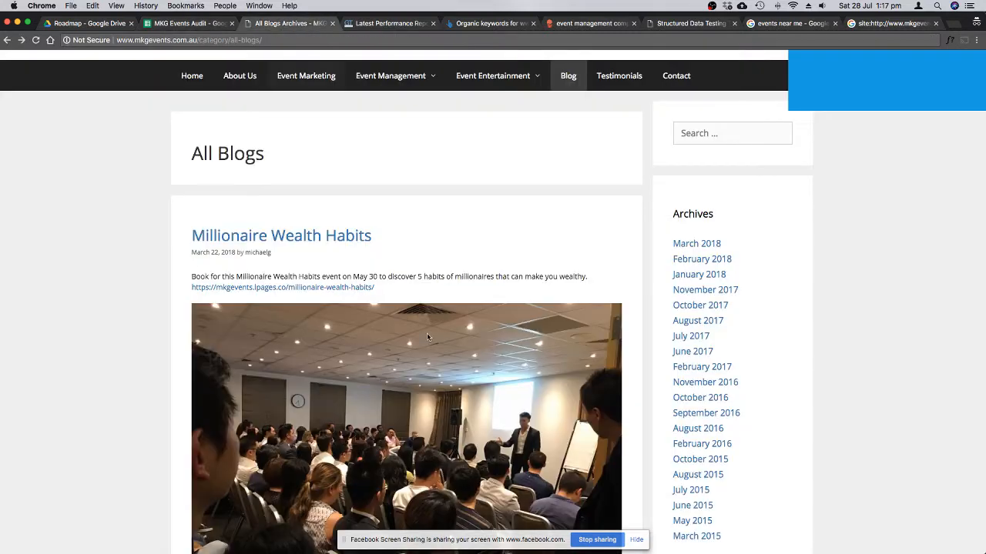
{"action": "scroll", "coordinate": [485, 331], "scroll_direction": "down", "scroll_amount": 5}
{"action": "scroll", "coordinate": [484, 331], "scroll_direction": "up", "scroll_amount": 5}
{"action": "scroll", "coordinate": [400, 231], "scroll_direction": "down", "scroll_amount": 1}
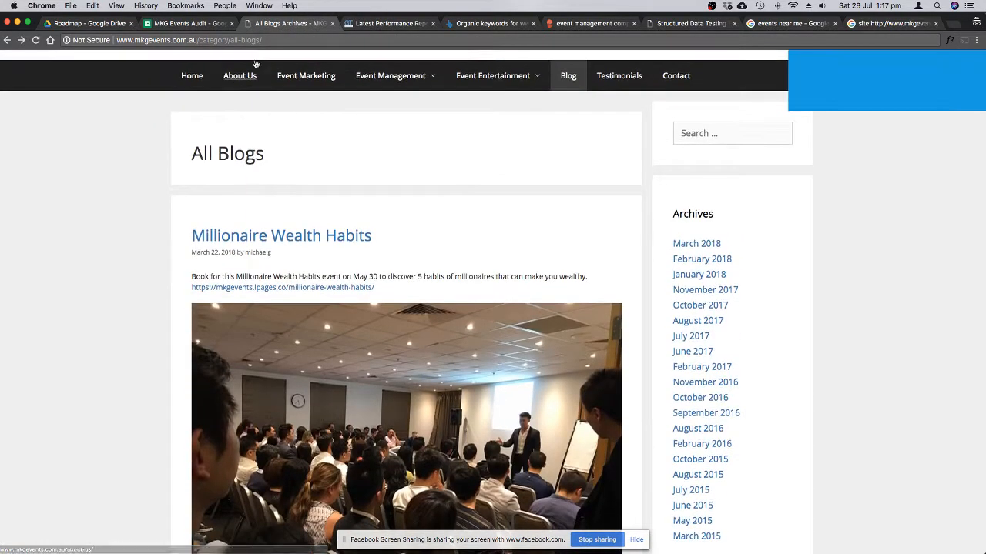
{"action": "left_click", "coordinate": [318, 77]}
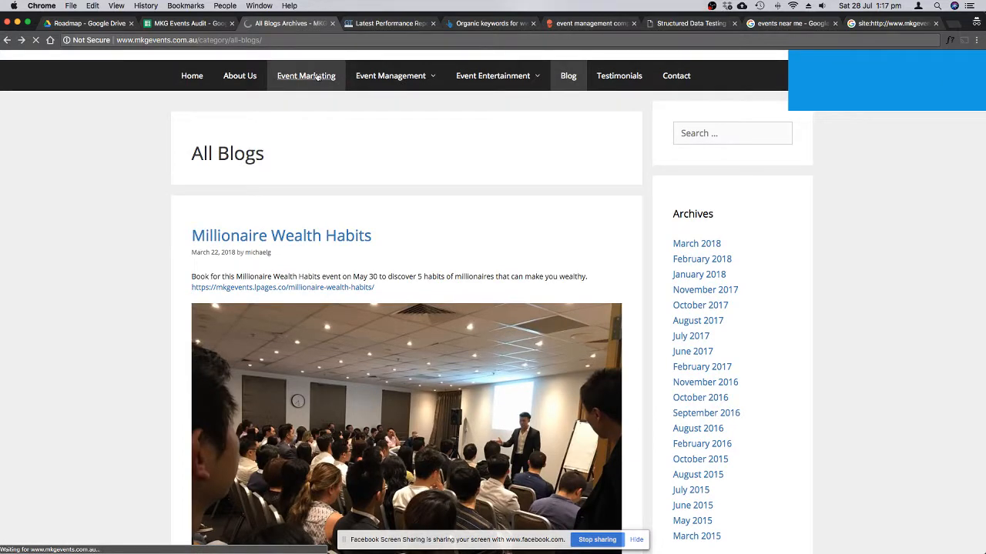
{"action": "left_click", "coordinate": [217, 41]}
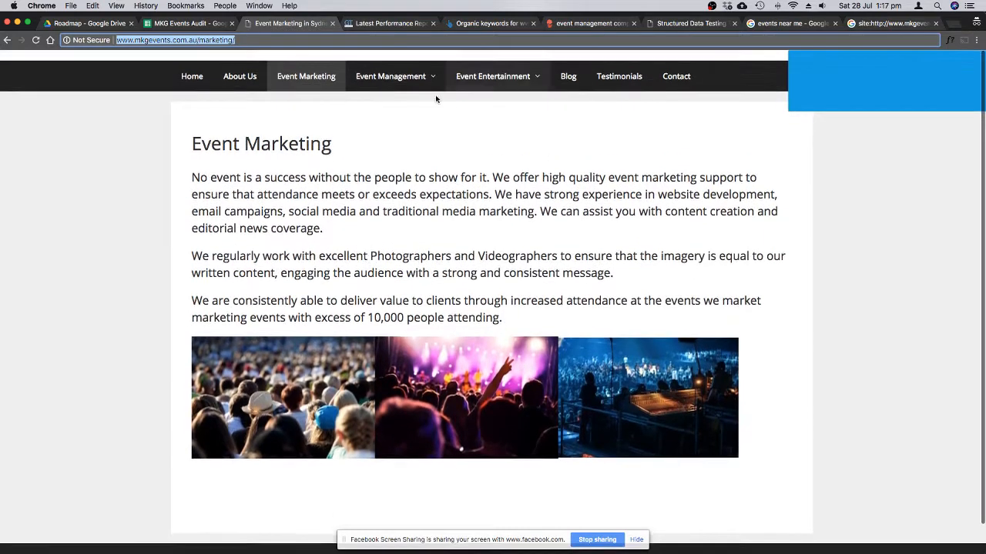
Open the Charity Events page under Event Management and look over its URL and content.
{"action": "mouse_move", "coordinate": [416, 77]}
{"action": "left_click", "coordinate": [391, 121]}
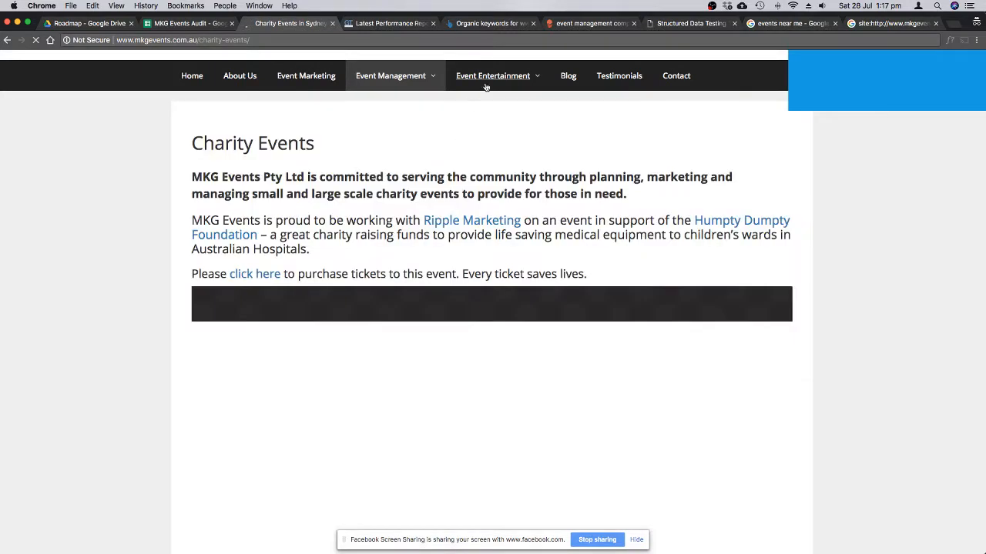
{"action": "mouse_move", "coordinate": [526, 77]}
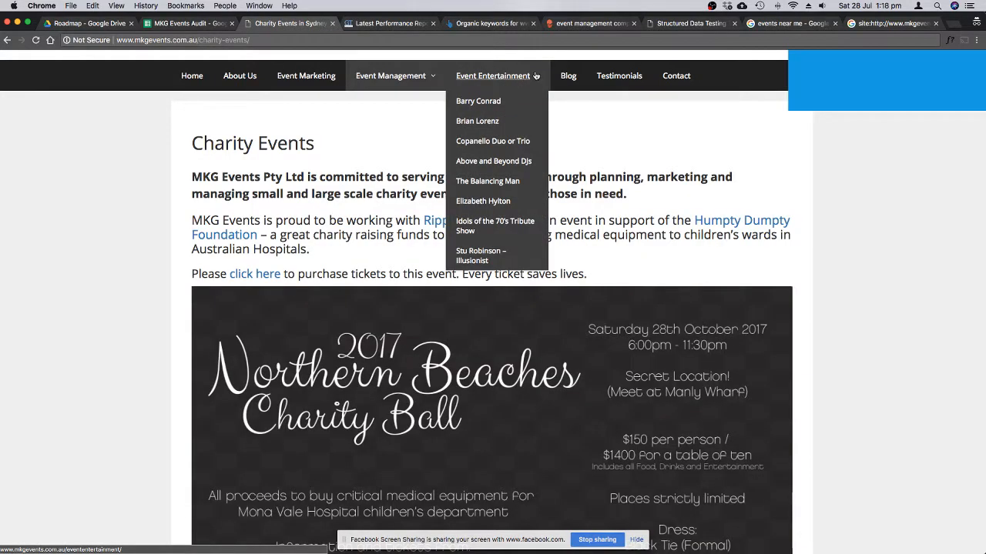
{"action": "scroll", "coordinate": [605, 250], "scroll_direction": "down", "scroll_amount": 4}
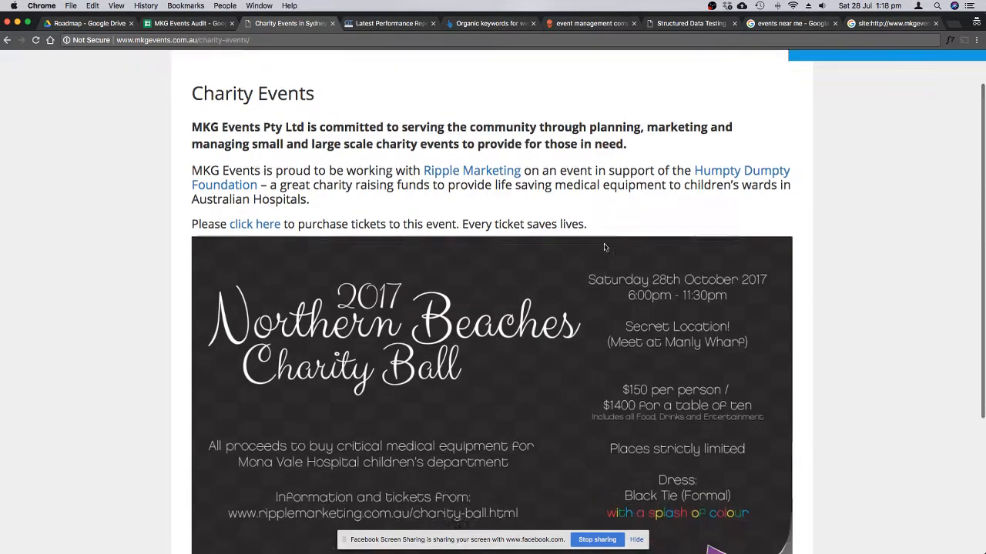
{"action": "scroll", "coordinate": [606, 251], "scroll_direction": "up", "scroll_amount": 4}
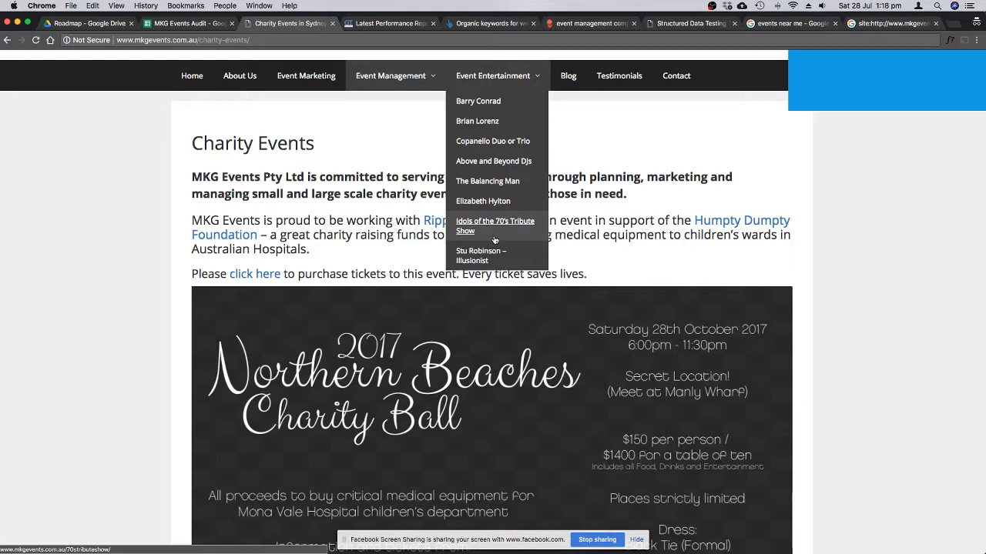
Open the Above and Beyond DJs page and the second-listed performer's page under Event Entertainment to check their URLs and content.
{"action": "left_click", "coordinate": [504, 160]}
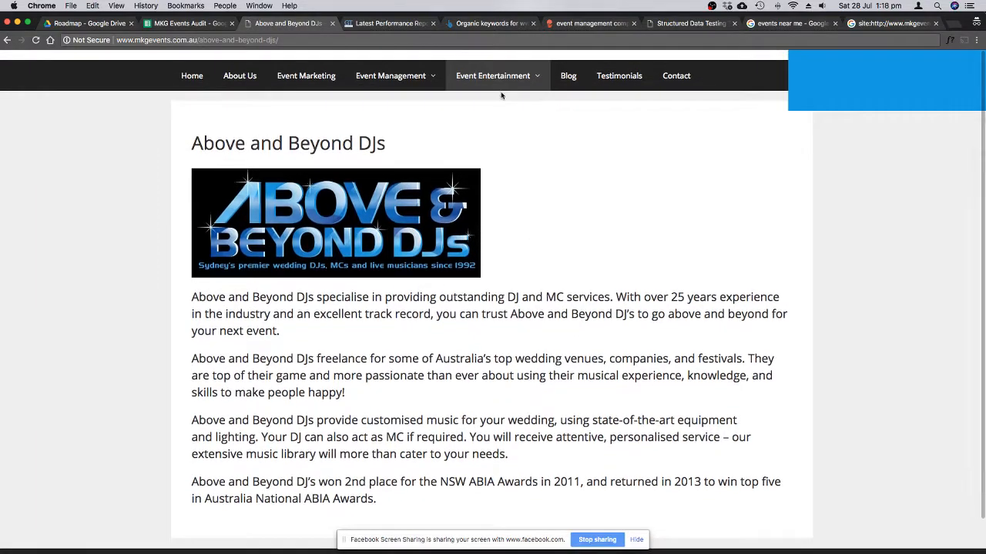
{"action": "mouse_move", "coordinate": [493, 73]}
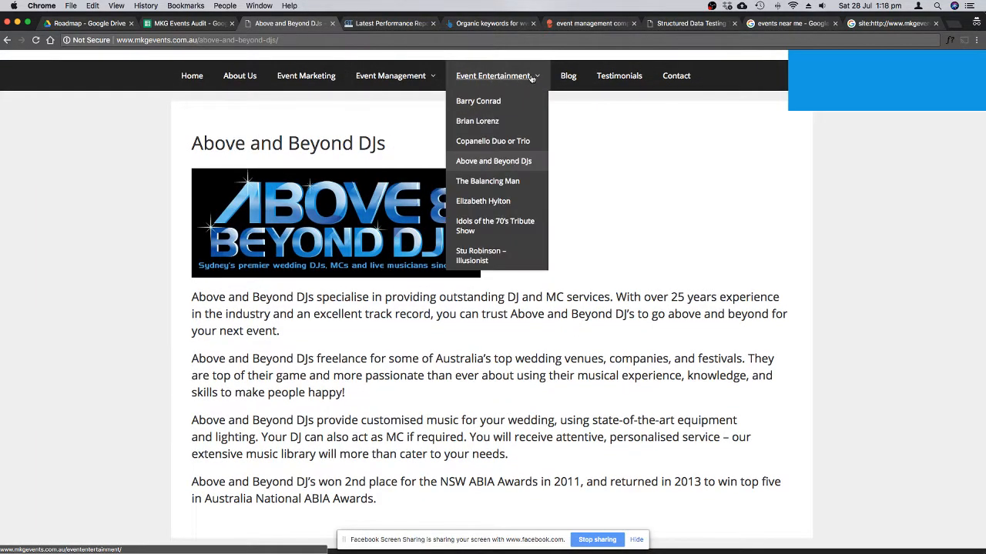
{"action": "left_click", "coordinate": [478, 121]}
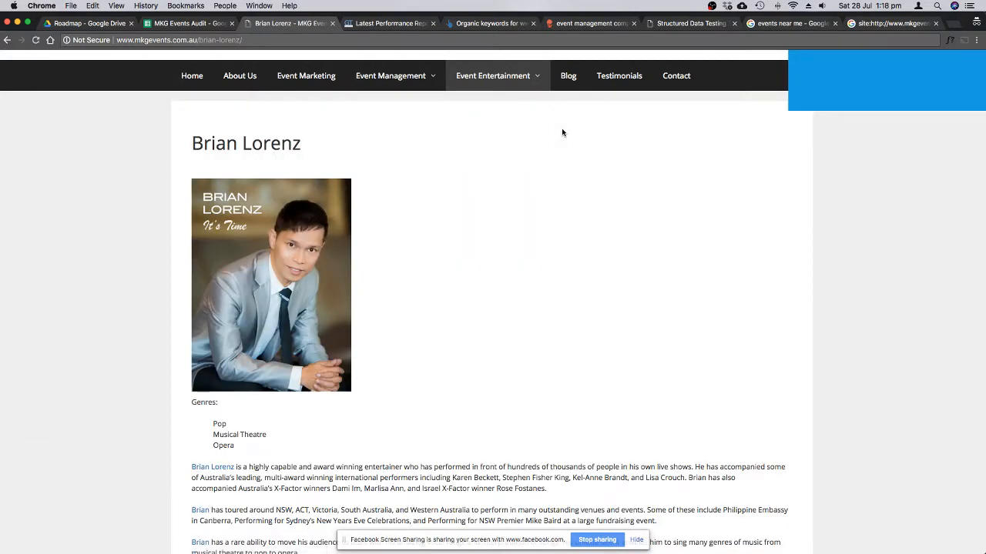
{"action": "scroll", "coordinate": [396, 354], "scroll_direction": "down", "scroll_amount": 3}
{"action": "scroll", "coordinate": [395, 354], "scroll_direction": "up", "scroll_amount": 3}
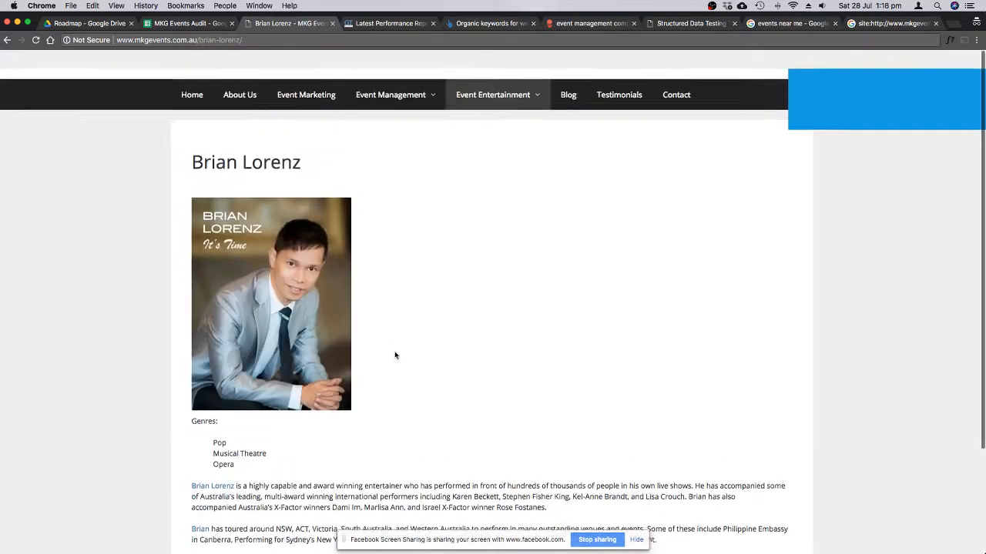
Open the Community and Family Events page under Event Management, compare its URL with the site structure and highlight the page heading.
{"action": "mouse_move", "coordinate": [404, 78]}
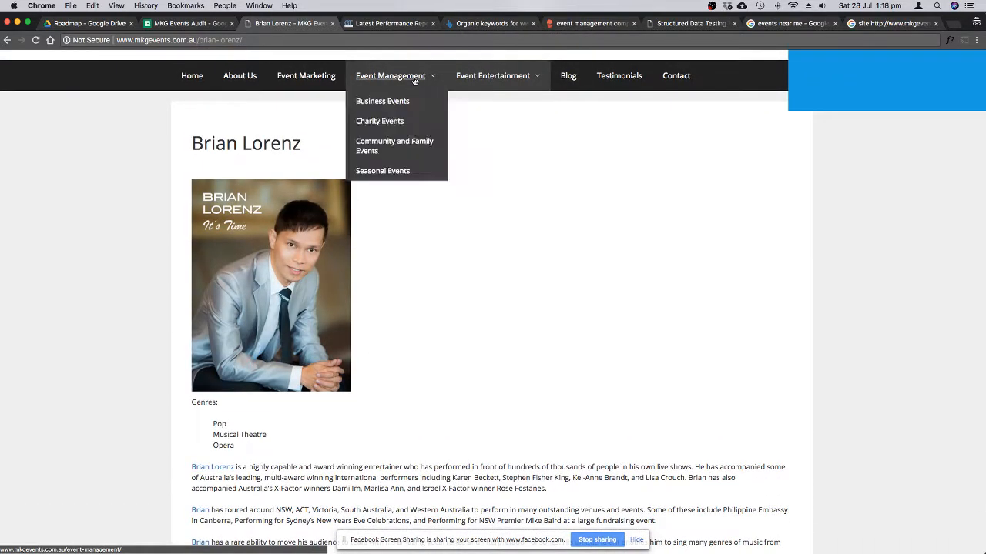
{"action": "left_click", "coordinate": [414, 148]}
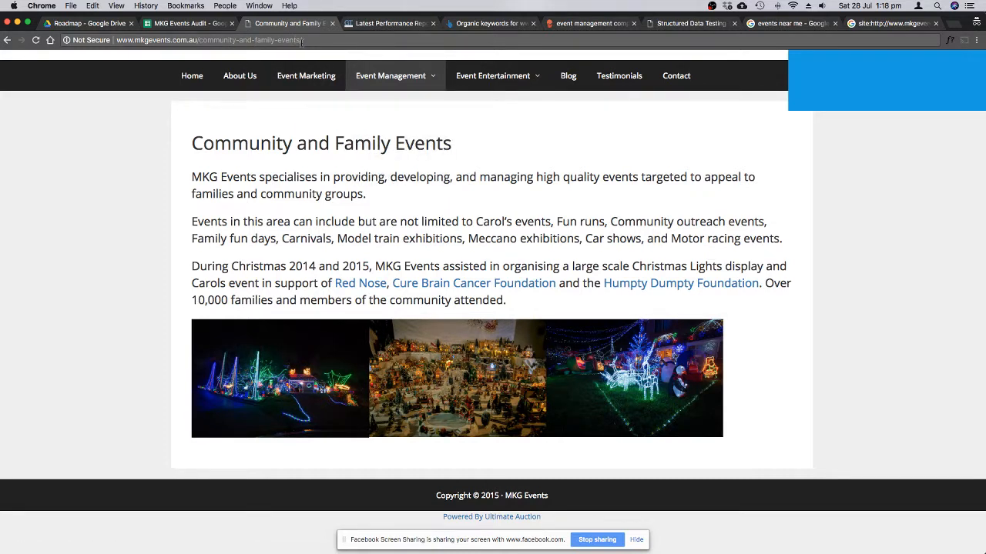
{"action": "mouse_move", "coordinate": [400, 77]}
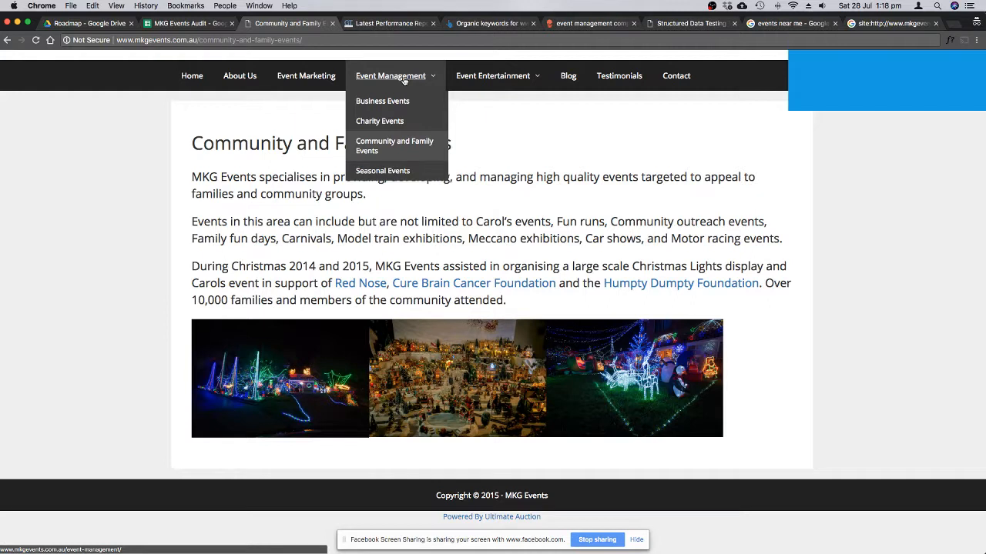
{"action": "triple_click", "coordinate": [358, 145]}
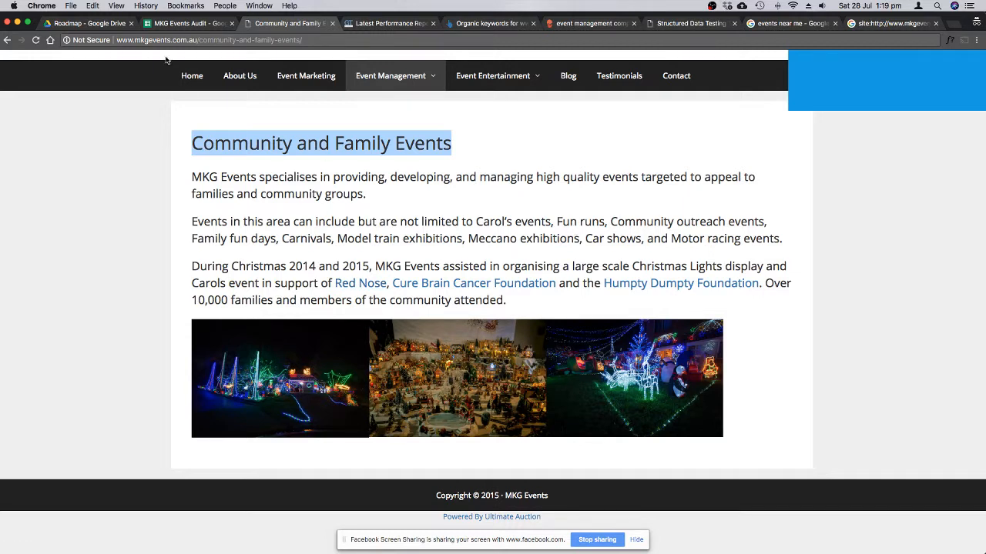
Return to the audit sheet and mark "Is the site architecture efficient for search engines and users?" as Fail.
{"action": "left_click", "coordinate": [192, 25]}
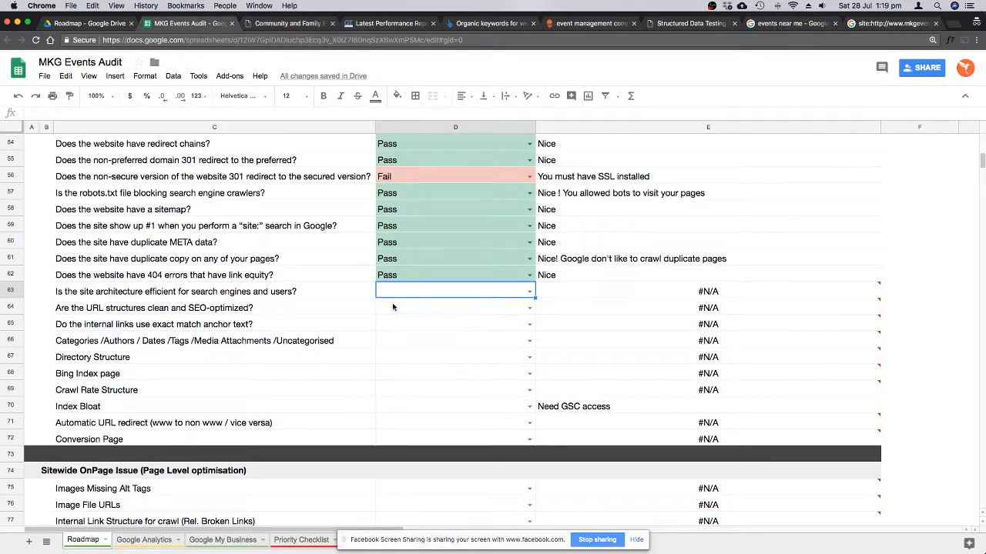
{"action": "left_click", "coordinate": [249, 291]}
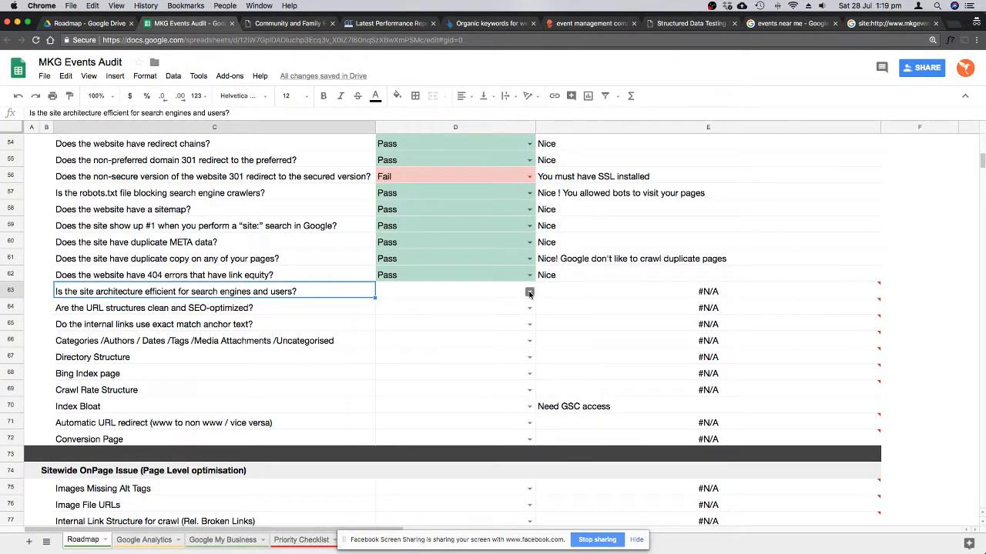
{"action": "left_click", "coordinate": [529, 291]}
{"action": "left_click", "coordinate": [393, 323]}
Mark "Are the URL structures clean and SEO-optimized?" as Fail.
{"action": "left_click", "coordinate": [236, 312]}
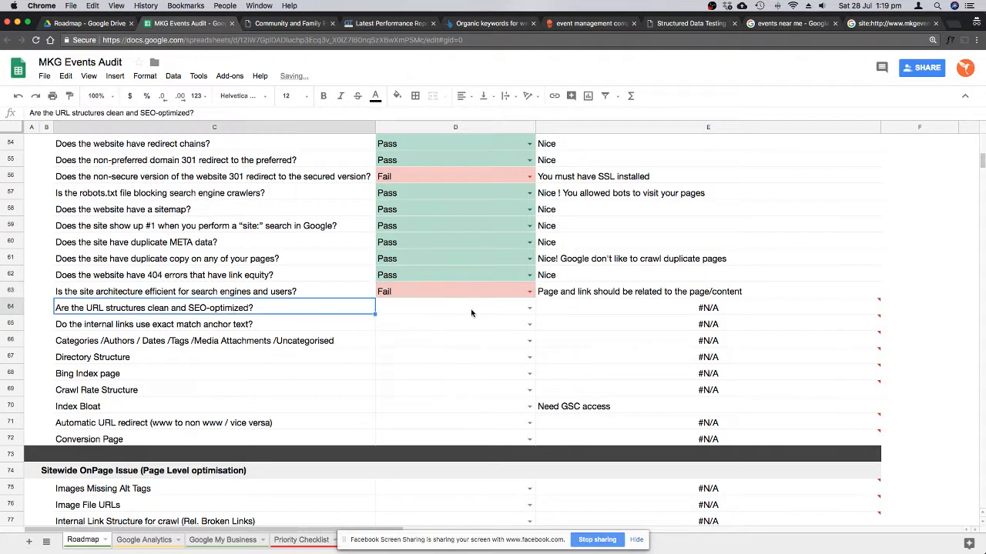
{"action": "left_click", "coordinate": [529, 308]}
{"action": "left_click", "coordinate": [416, 336]}
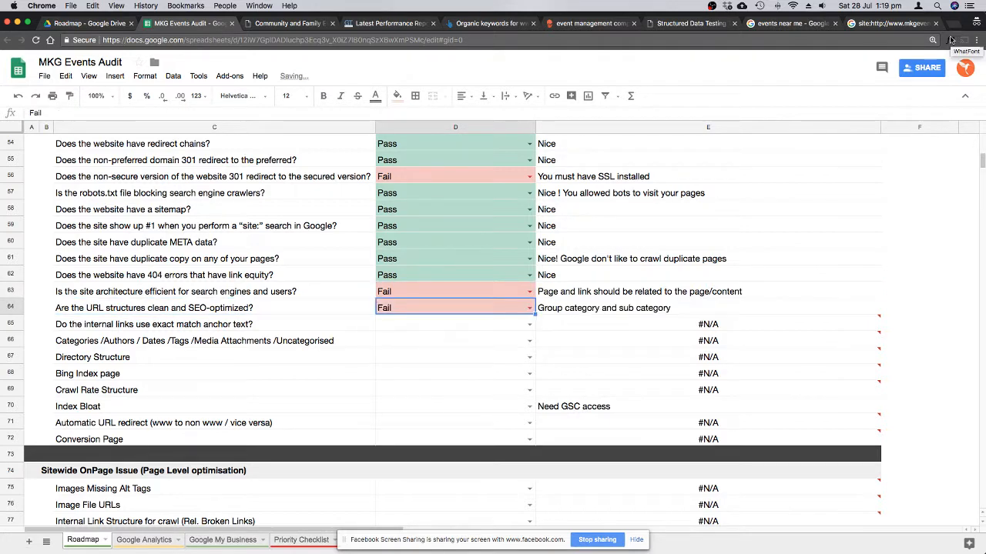
Review page 2 of the Google site: results for mkgevents.com.au and highlight the description snippet under the first result.
{"action": "left_click", "coordinate": [894, 23]}
{"action": "scroll", "coordinate": [355, 296], "scroll_direction": "down", "scroll_amount": 3}
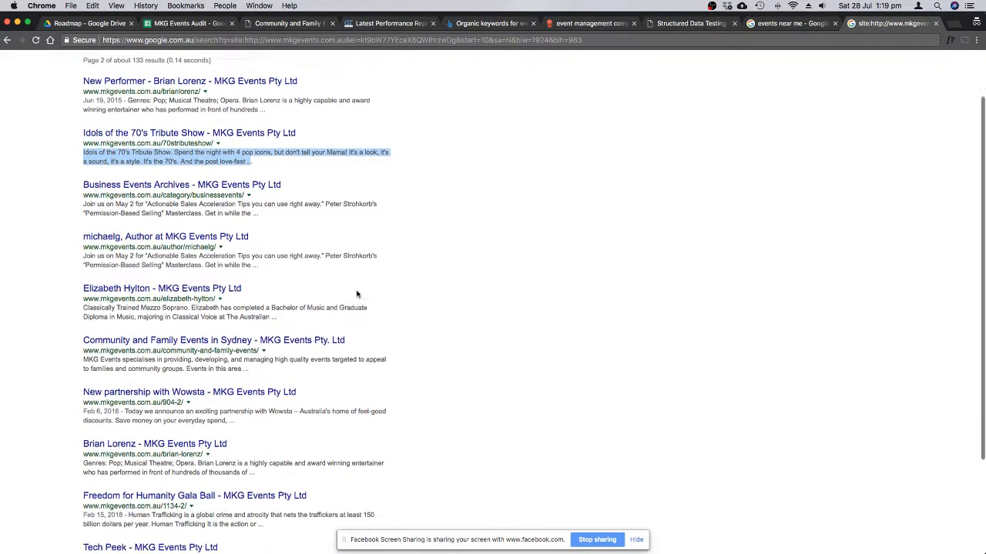
{"action": "scroll", "coordinate": [429, 304], "scroll_direction": "down", "scroll_amount": 2}
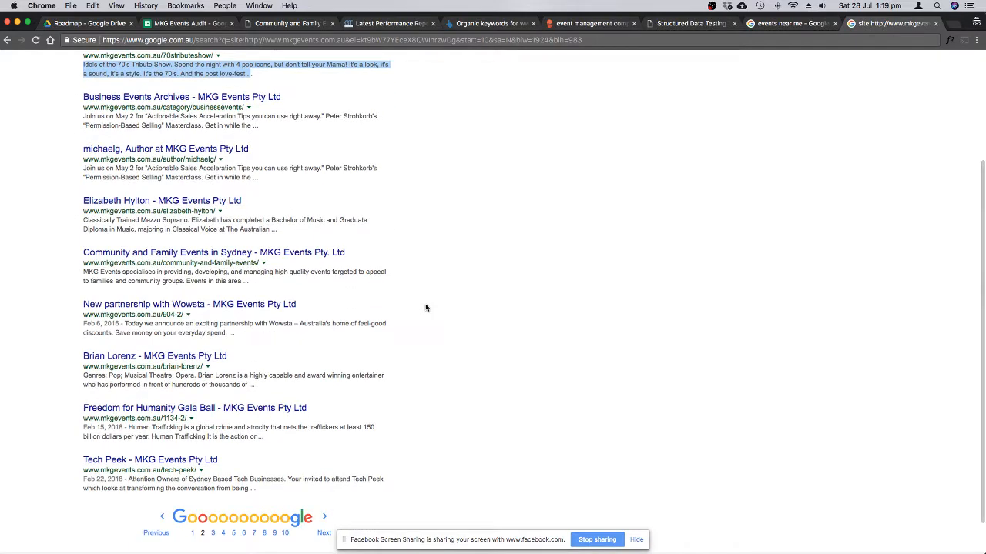
{"action": "scroll", "coordinate": [375, 327], "scroll_direction": "down", "scroll_amount": 2}
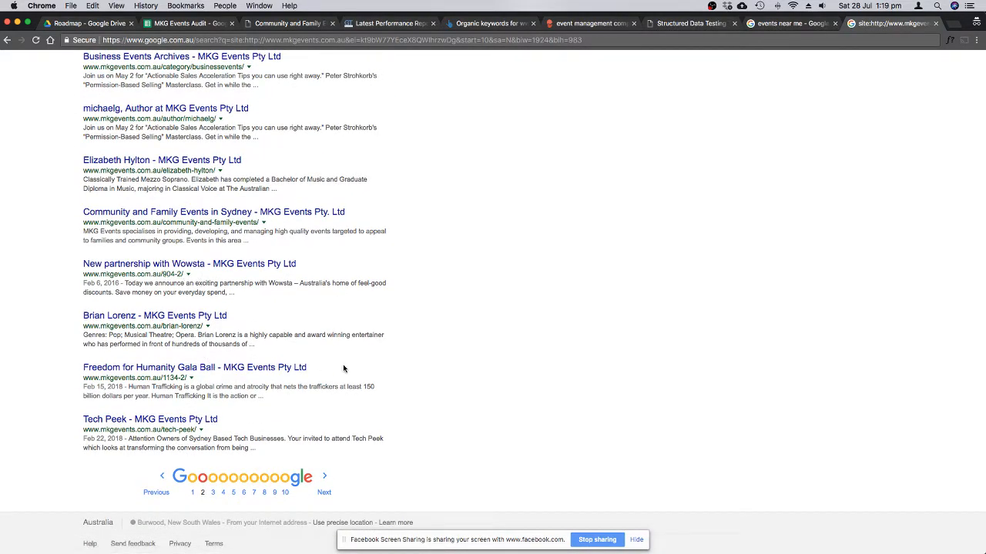
{"action": "scroll", "coordinate": [208, 382], "scroll_direction": "down", "scroll_amount": 1}
{"action": "scroll", "coordinate": [210, 387], "scroll_direction": "up", "scroll_amount": 5}
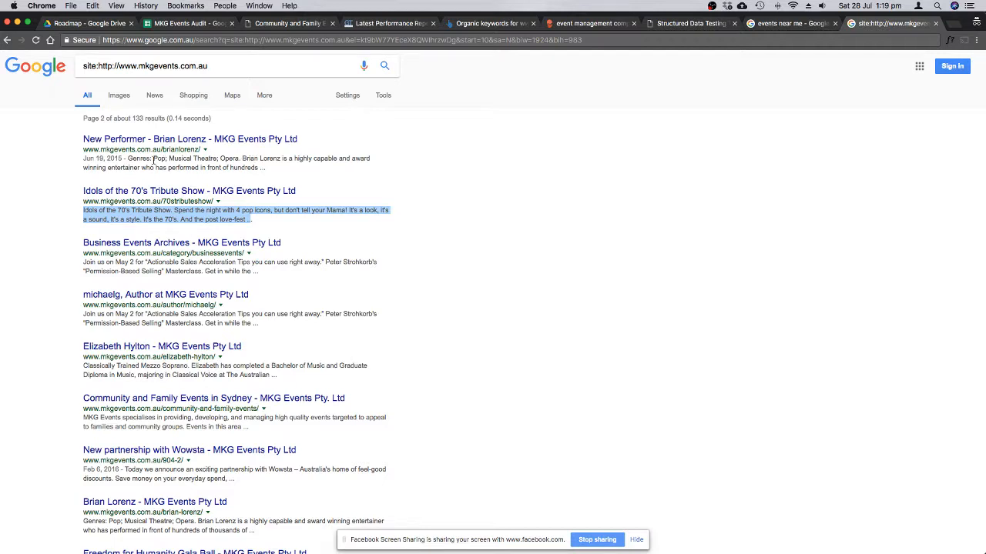
{"action": "left_click_drag", "start_coordinate": [128, 158], "coordinate": [265, 166]}
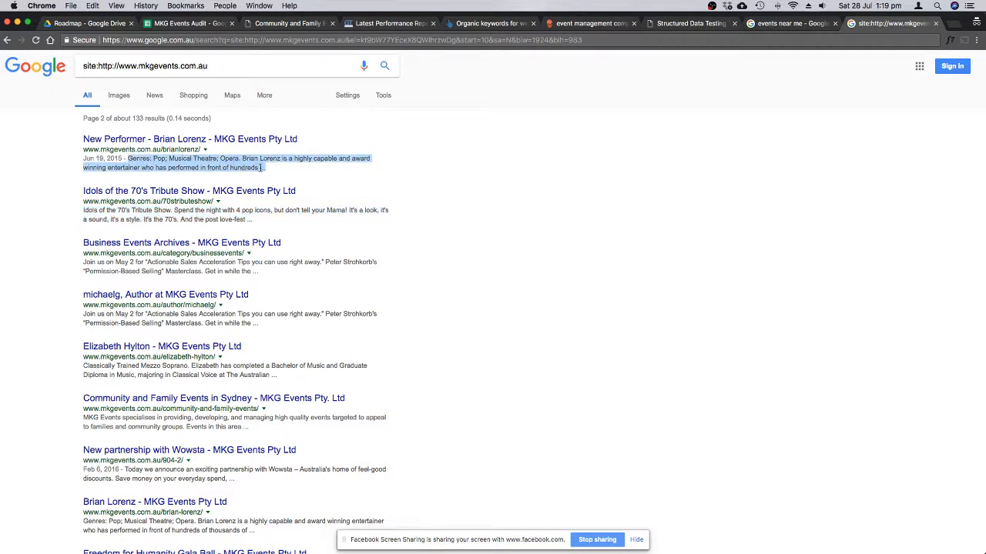
{"action": "left_click_drag", "start_coordinate": [262, 167], "coordinate": [128, 160]}
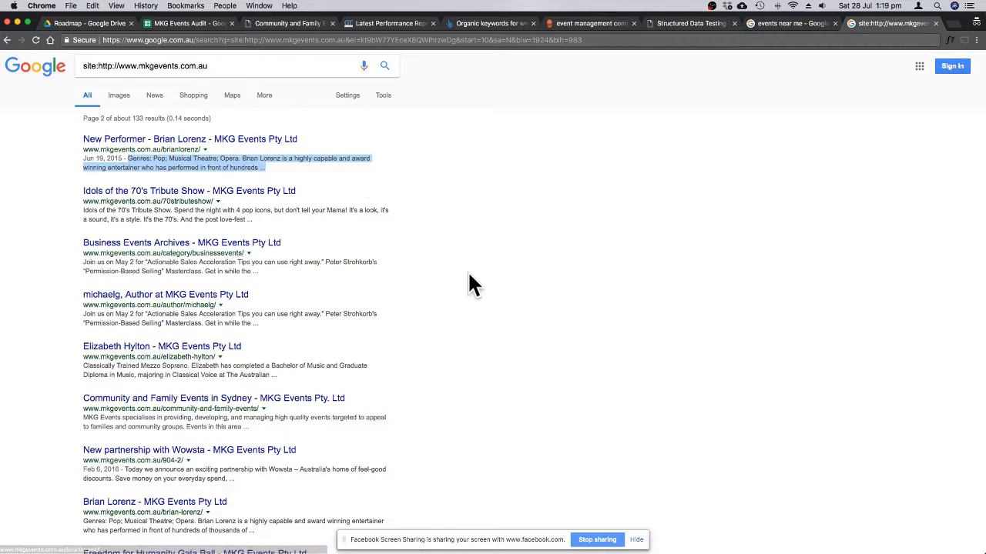
Return to the audit sheet and mark "Do the internal links use exact match anchor text?" as Fail.
{"action": "left_click", "coordinate": [194, 22]}
{"action": "left_click", "coordinate": [440, 339]}
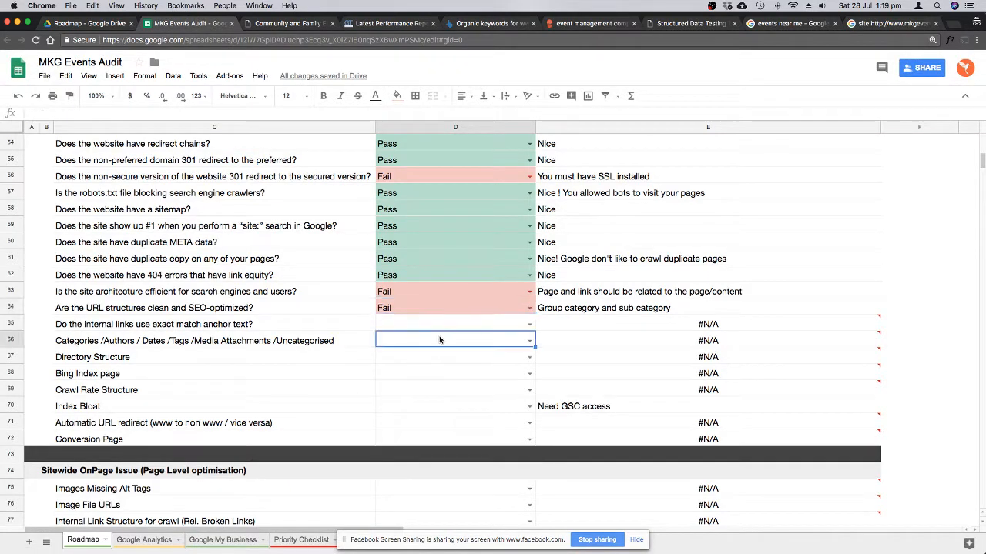
{"action": "left_click", "coordinate": [462, 327]}
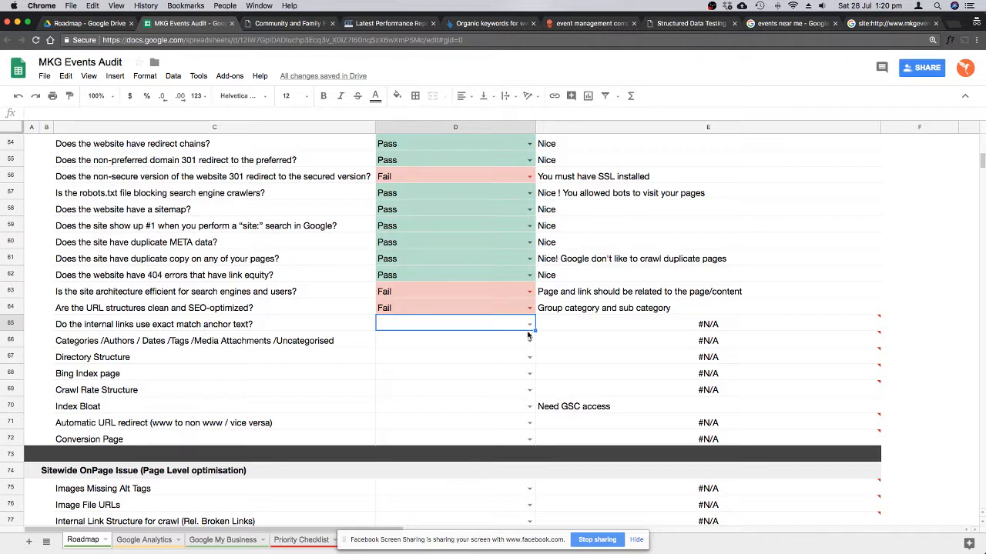
{"action": "left_click", "coordinate": [529, 325]}
{"action": "left_click", "coordinate": [401, 353]}
Open the About Us page on the MKG Events site, then return to the "Categories /Authors / Dates /Tags" check in the audit sheet.
{"action": "left_click", "coordinate": [435, 337]}
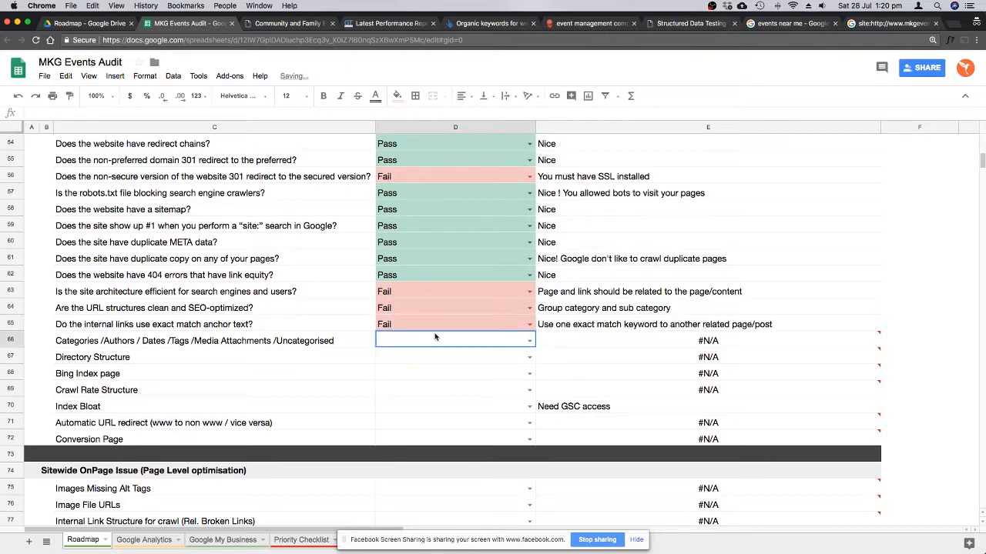
{"action": "left_click", "coordinate": [286, 23]}
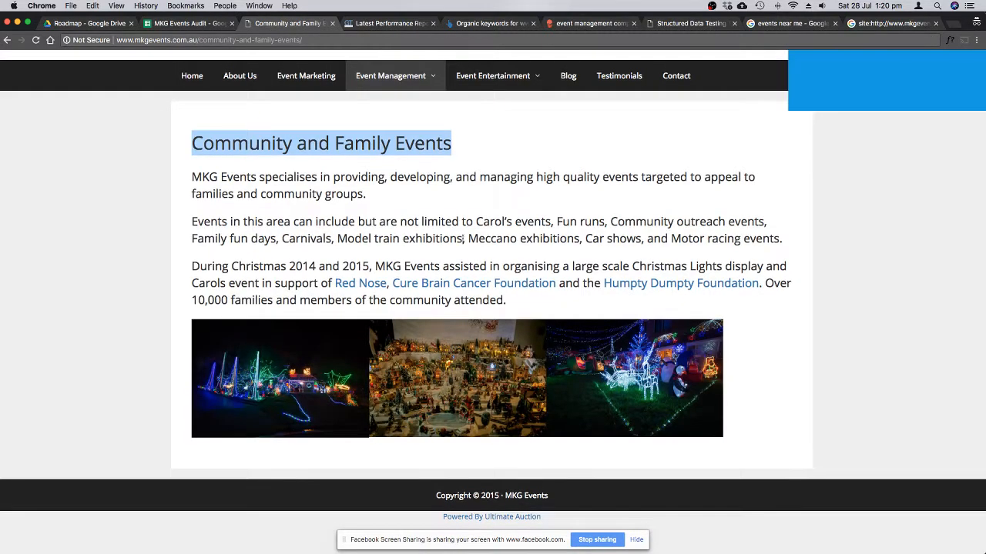
{"action": "left_click", "coordinate": [239, 78]}
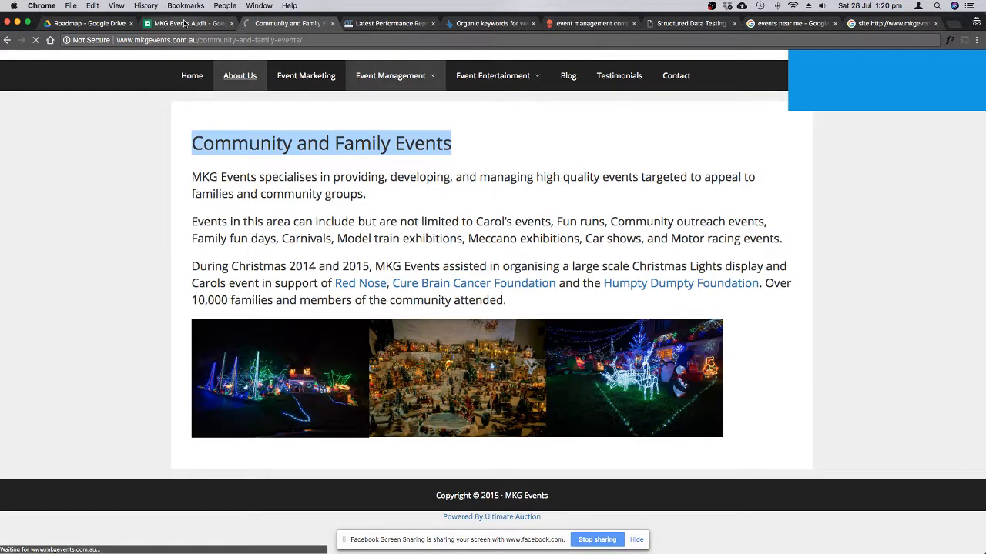
{"action": "left_click", "coordinate": [185, 23]}
{"action": "scroll", "coordinate": [305, 324], "scroll_direction": "down", "scroll_amount": 2}
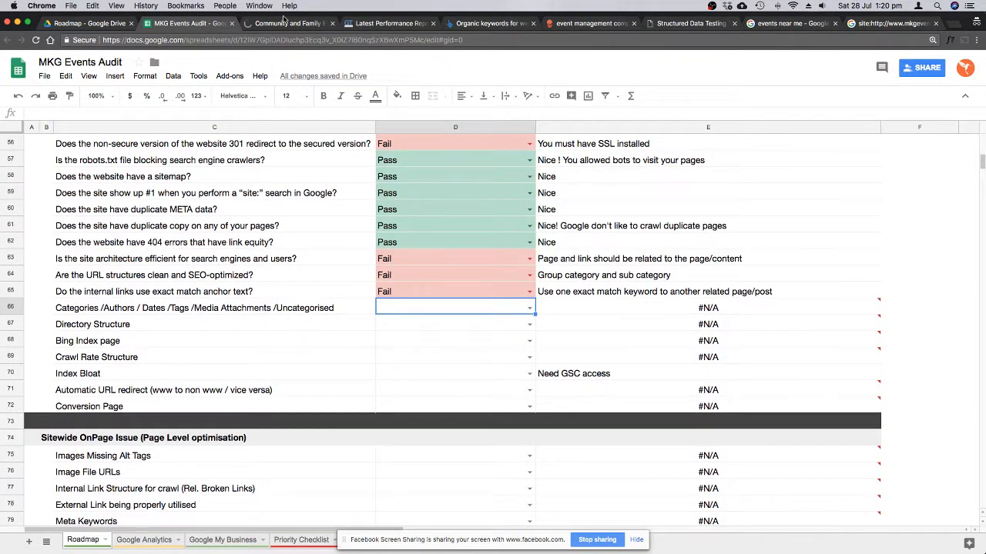
Move the Google site: results tab beside the MKG Events site tab and close the GTmetrix report.
{"action": "left_click", "coordinate": [283, 23]}
{"action": "left_click_drag", "start_coordinate": [893, 24], "coordinate": [394, 33]}
{"action": "left_click", "coordinate": [527, 24]}
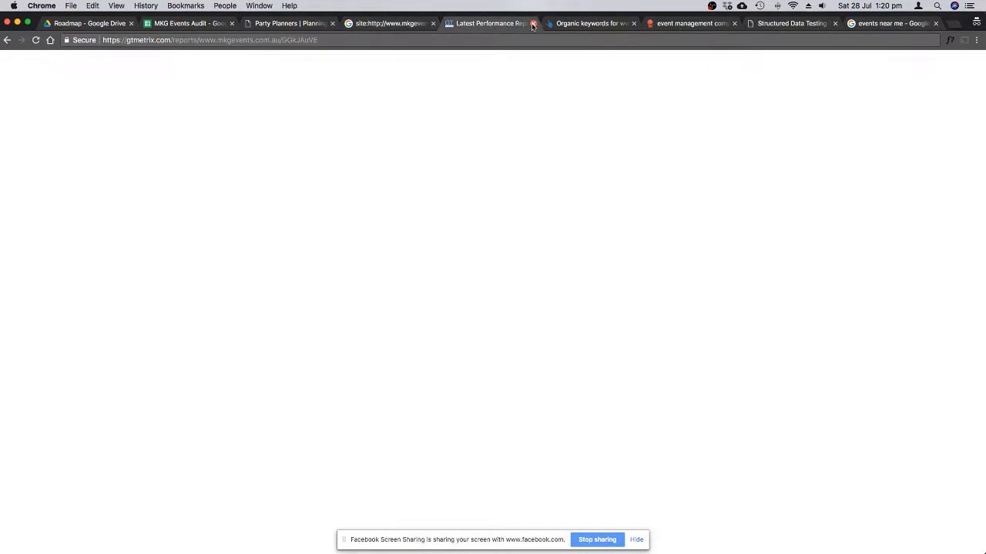
{"action": "left_click", "coordinate": [532, 24]}
Review pages 2 and 3 of the Google site: results for indexed category, author and archive pages.
{"action": "left_click", "coordinate": [419, 25]}
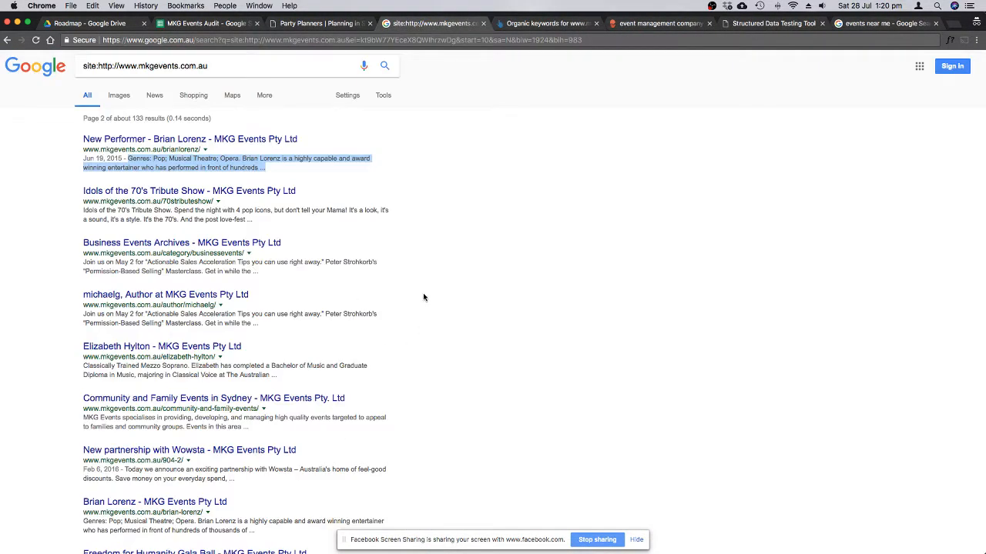
{"action": "scroll", "coordinate": [422, 297], "scroll_direction": "down", "scroll_amount": 5}
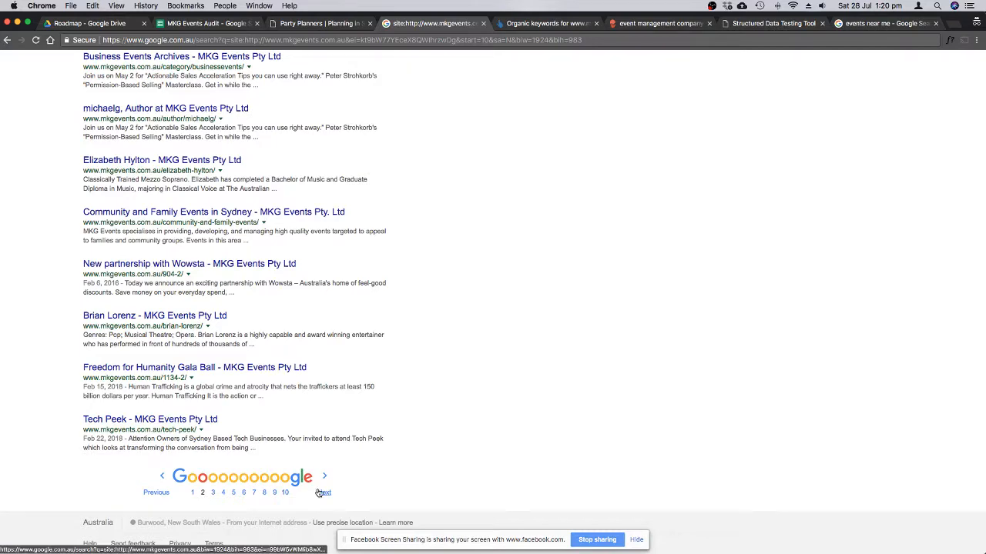
{"action": "left_click", "coordinate": [321, 492]}
{"action": "scroll", "coordinate": [401, 256], "scroll_direction": "down", "scroll_amount": 4}
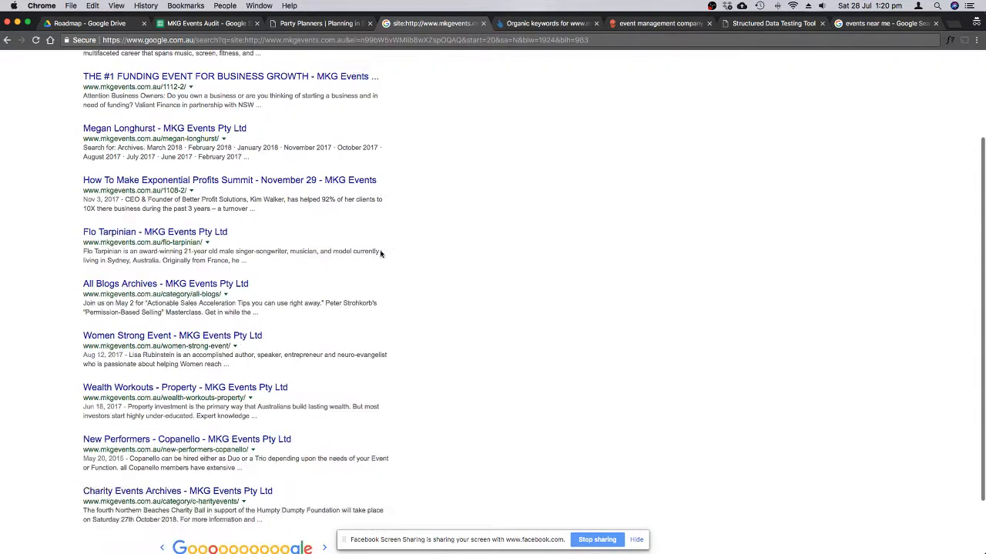
{"action": "scroll", "coordinate": [380, 253], "scroll_direction": "down", "scroll_amount": 2}
{"action": "scroll", "coordinate": [378, 252], "scroll_direction": "up", "scroll_amount": 5}
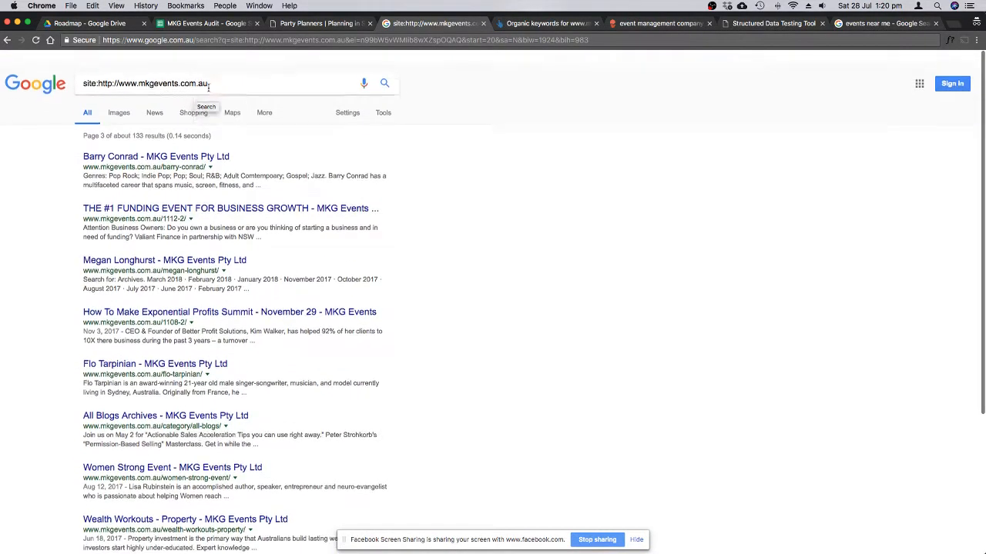
{"action": "scroll", "coordinate": [208, 88], "scroll_direction": "down", "scroll_amount": 1}
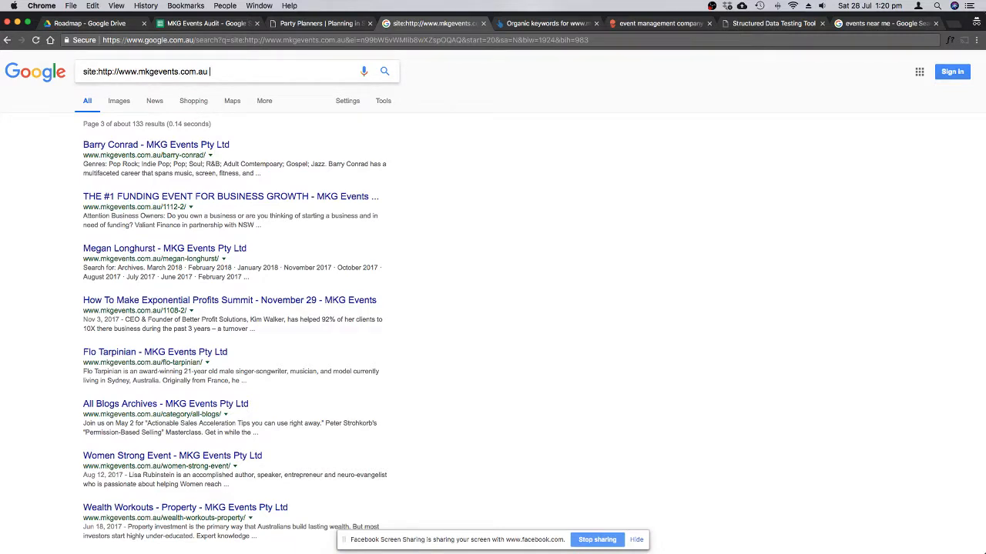
{"action": "key", "text": "Return"}
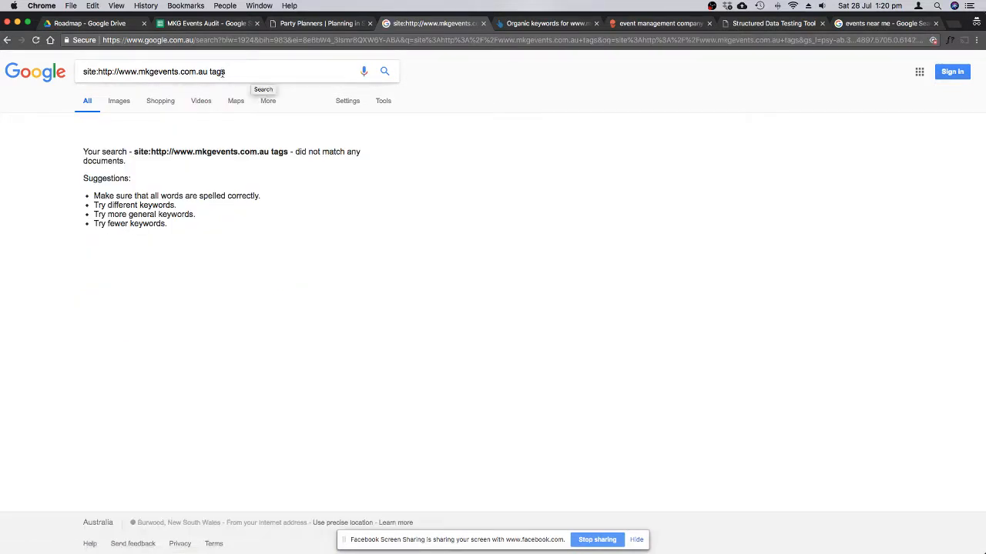
{"action": "left_click", "coordinate": [208, 72]}
{"action": "type", "text": "\"tags"}
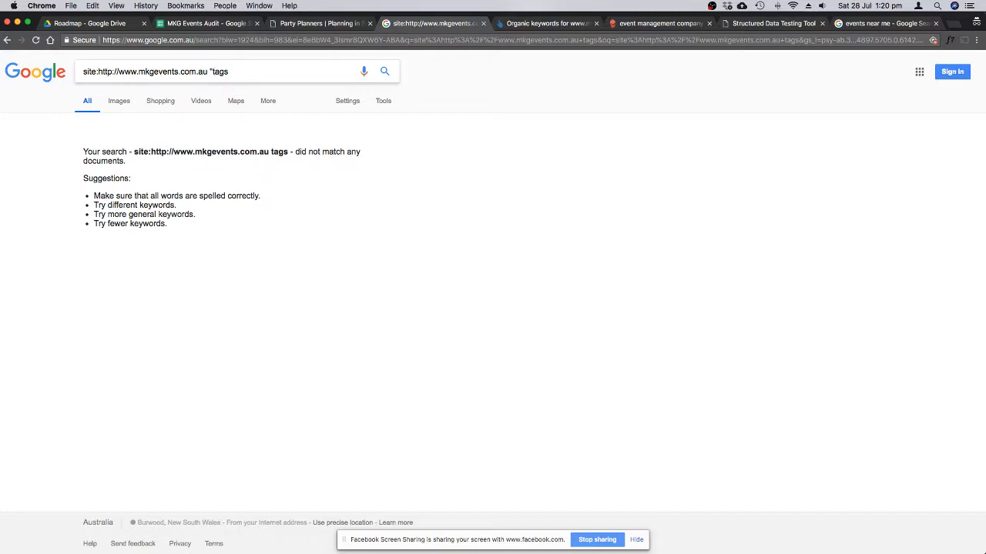
{"action": "type", "text": "\""}
{"action": "key", "text": "Return"}
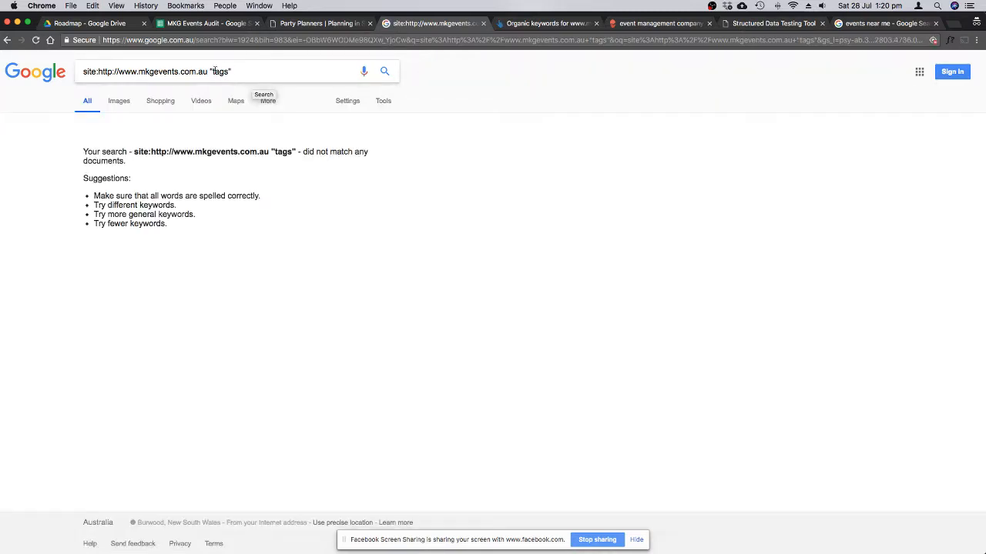
{"action": "key", "text": "BackSpace"}
{"action": "key", "text": "BackSpace"}
{"action": "key", "text": "BackSpace"}
{"action": "key", "text": "BackSpace"}
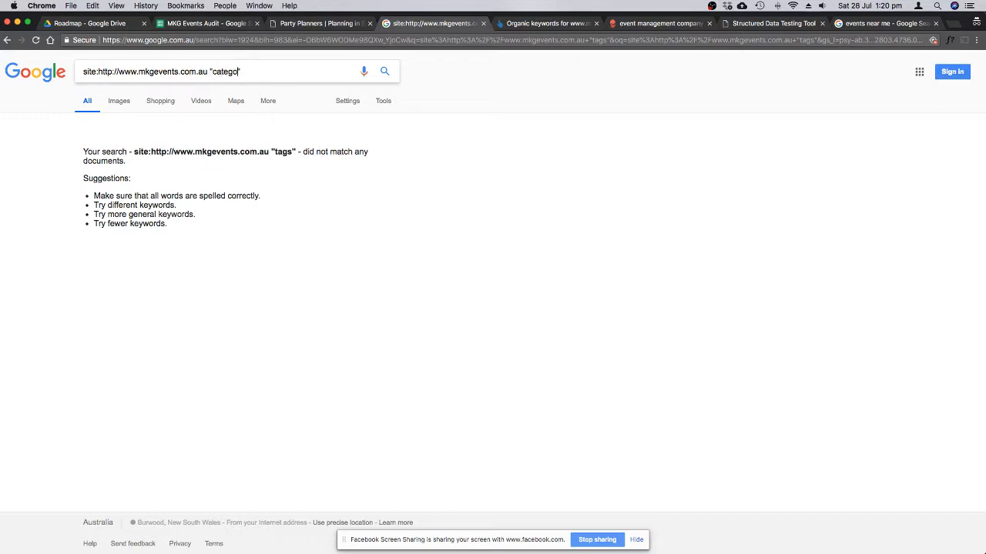
{"action": "type", "text": "category\""}
{"action": "key", "text": "Return"}
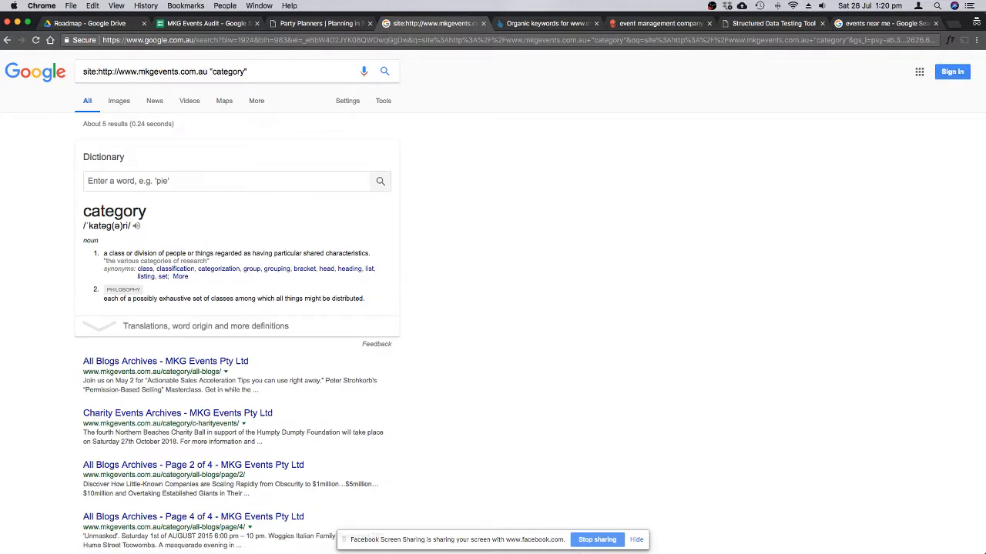
{"action": "scroll", "coordinate": [416, 388], "scroll_direction": "down", "scroll_amount": 5}
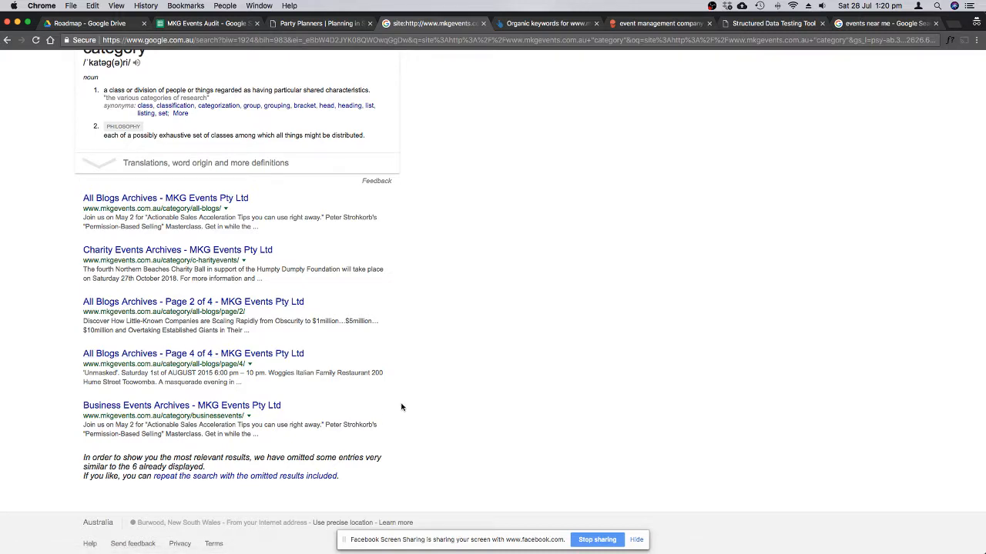
{"action": "scroll", "coordinate": [401, 406], "scroll_direction": "up", "scroll_amount": 5}
Switch back to the About Us page of the MKG Events site.
{"action": "left_click", "coordinate": [306, 24]}
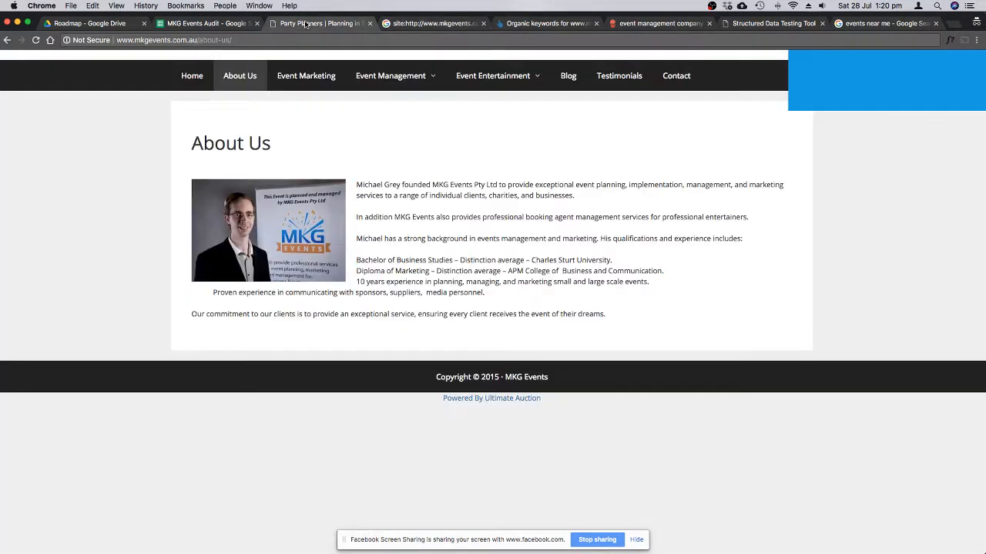
In the MKG Events Audit sheet, mark the Categories /Authors / Dates /Tags /Media Attachments /Uncategorised check as Fail.
{"action": "left_click", "coordinate": [211, 24]}
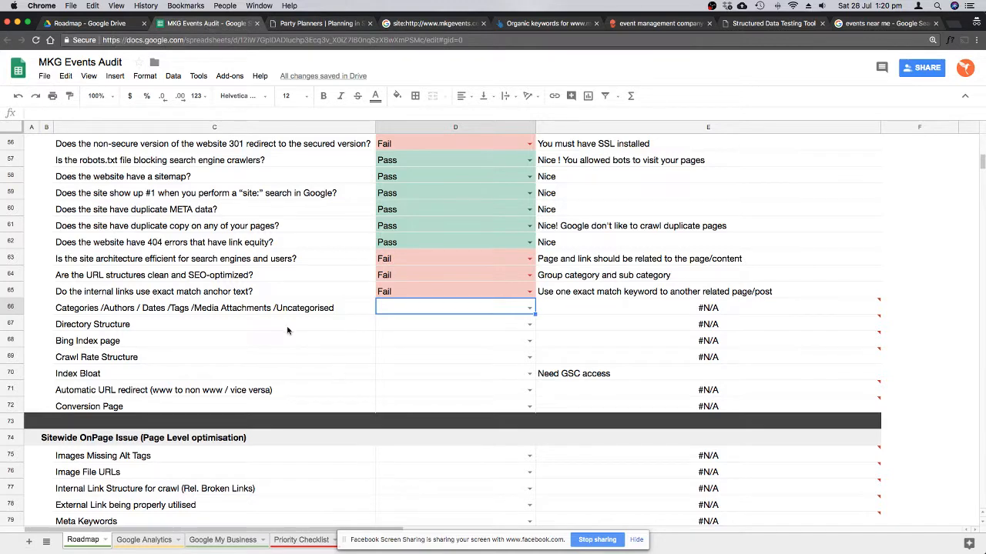
{"action": "scroll", "coordinate": [288, 330], "scroll_direction": "down", "scroll_amount": 1}
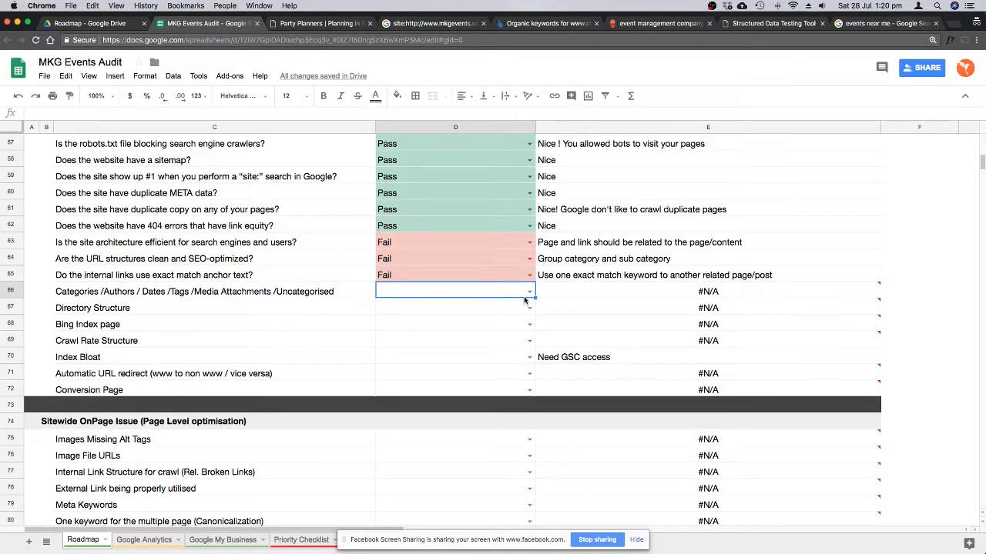
{"action": "left_click", "coordinate": [528, 293]}
{"action": "left_click", "coordinate": [402, 322]}
For the Directory Structure check, examine the site structure and crawl depth in Screaming Frog SEO Spider and the navigation of the MKG Events website.
{"action": "left_click", "coordinate": [252, 306]}
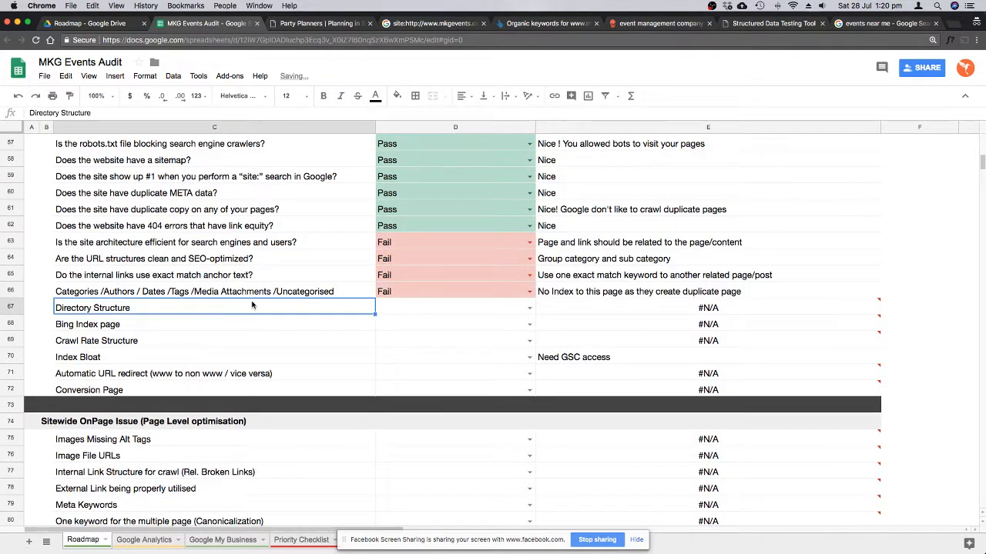
{"action": "scroll", "coordinate": [252, 307], "scroll_direction": "down", "scroll_amount": 1}
{"action": "scroll", "coordinate": [252, 306], "scroll_direction": "down", "scroll_amount": 1}
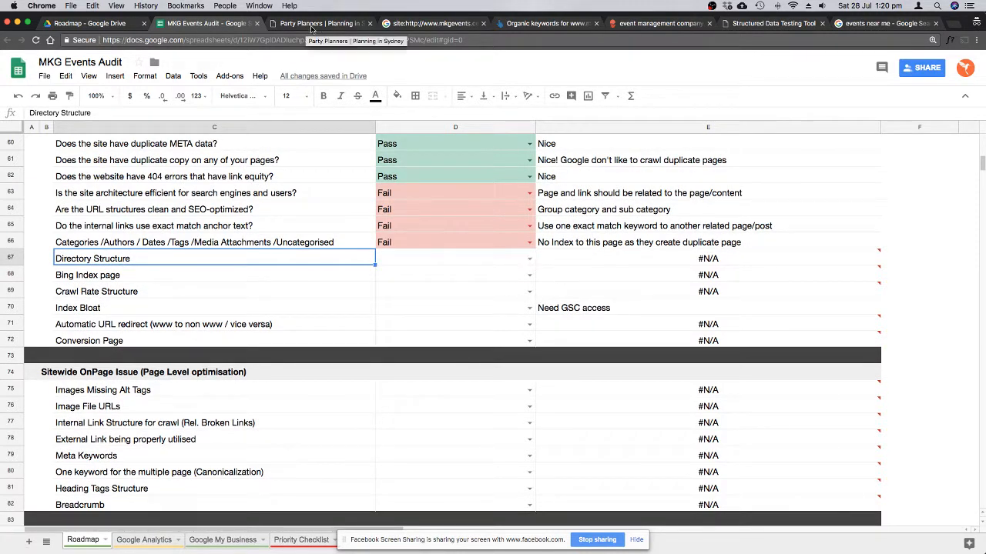
{"action": "key", "text": "super+Tab"}
{"action": "scroll", "coordinate": [774, 176], "scroll_direction": "up", "scroll_amount": 10}
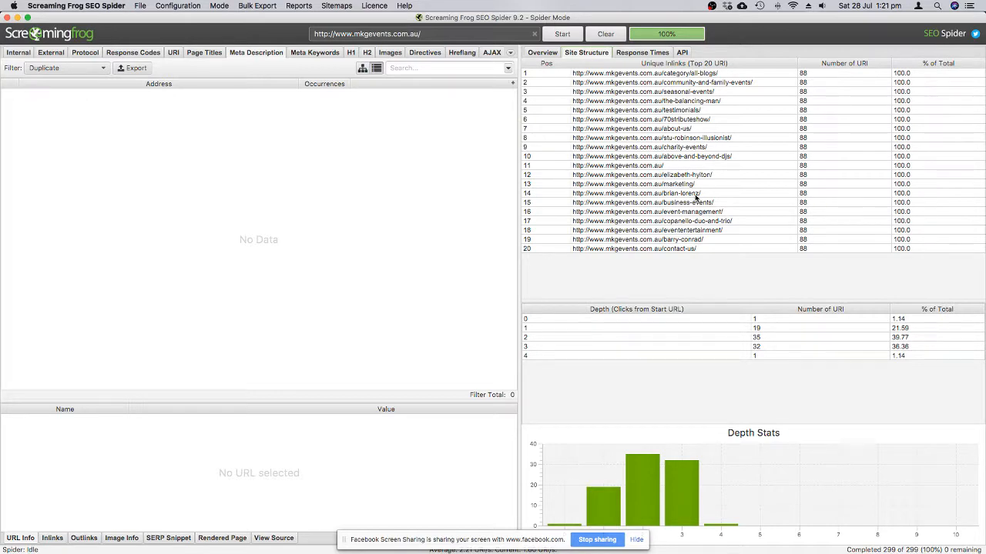
{"action": "key", "text": "super+Tab"}
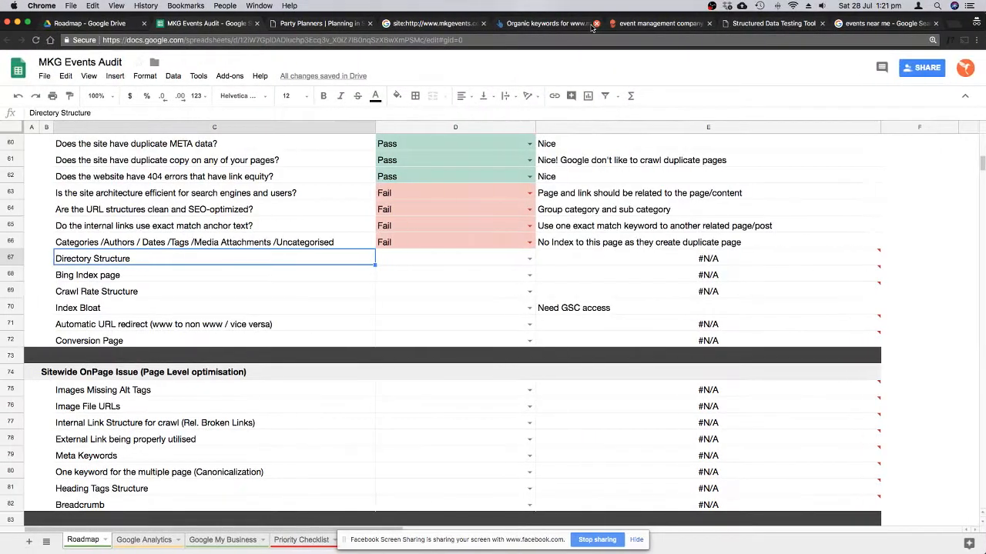
{"action": "left_click", "coordinate": [313, 23]}
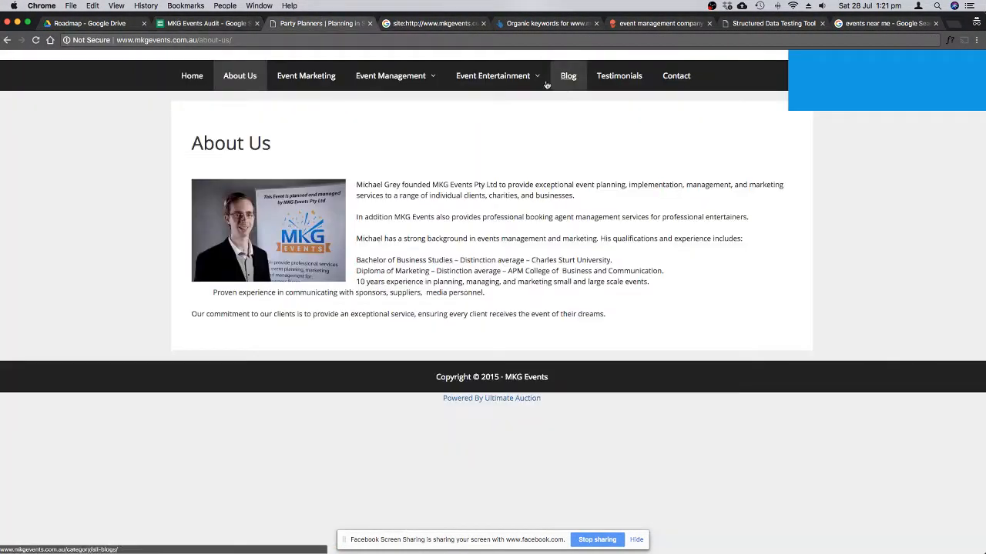
{"action": "mouse_move", "coordinate": [518, 84]}
{"action": "key", "text": "super+Tab"}
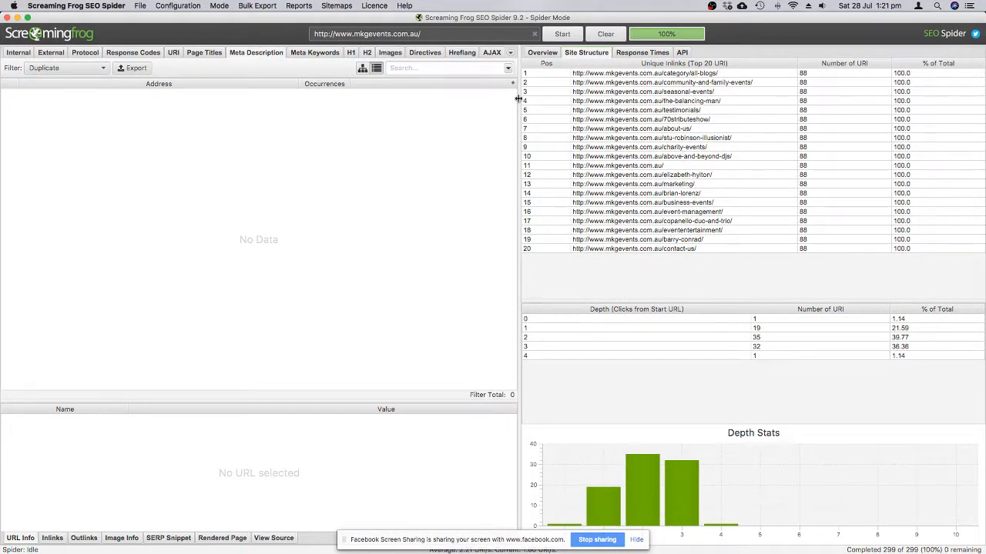
{"action": "key", "text": "super+Tab"}
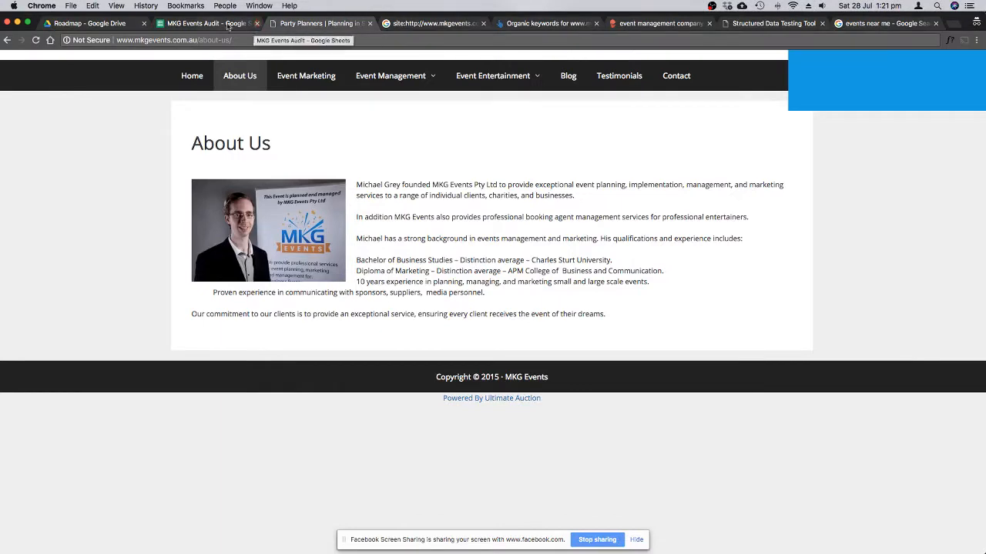
Back in the MKG Events Audit sheet, mark the Directory Structure check as Fail.
{"action": "key", "text": "super+alt+Left"}
{"action": "left_click", "coordinate": [466, 270]}
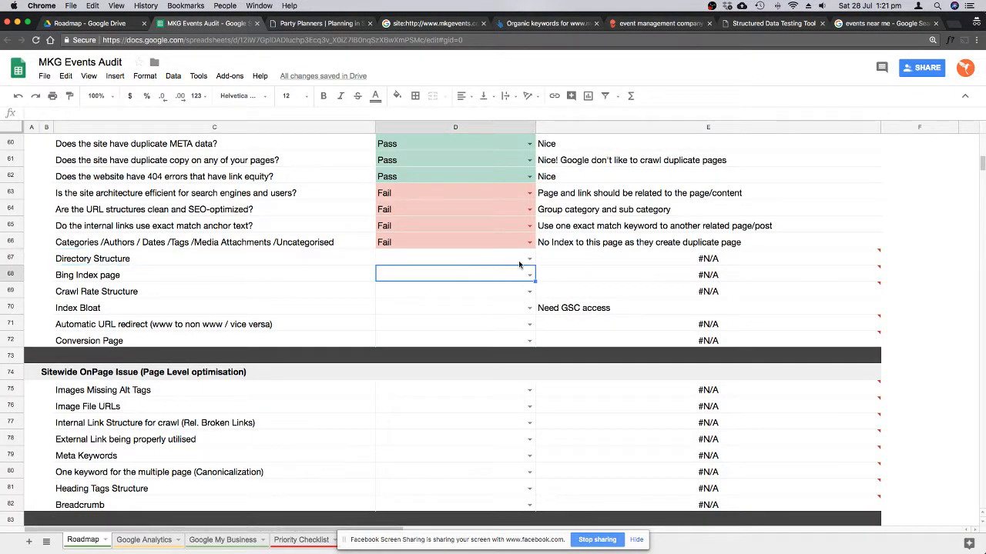
{"action": "left_click", "coordinate": [505, 260]}
{"action": "left_click", "coordinate": [530, 259]}
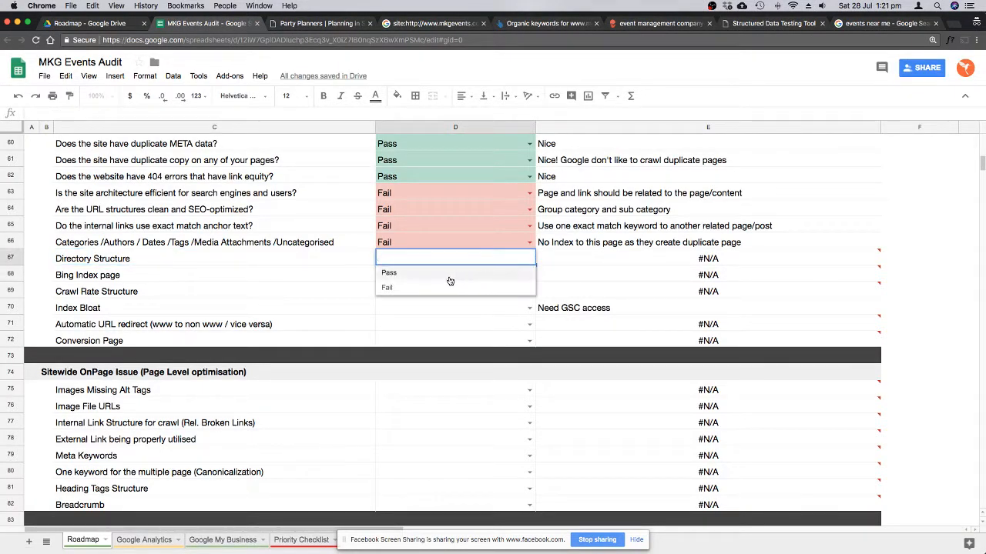
{"action": "left_click", "coordinate": [420, 286]}
For the Bing Index page check, copy the address of the About Us page on the MKG Events website.
{"action": "left_click", "coordinate": [494, 286]}
{"action": "left_click", "coordinate": [528, 277]}
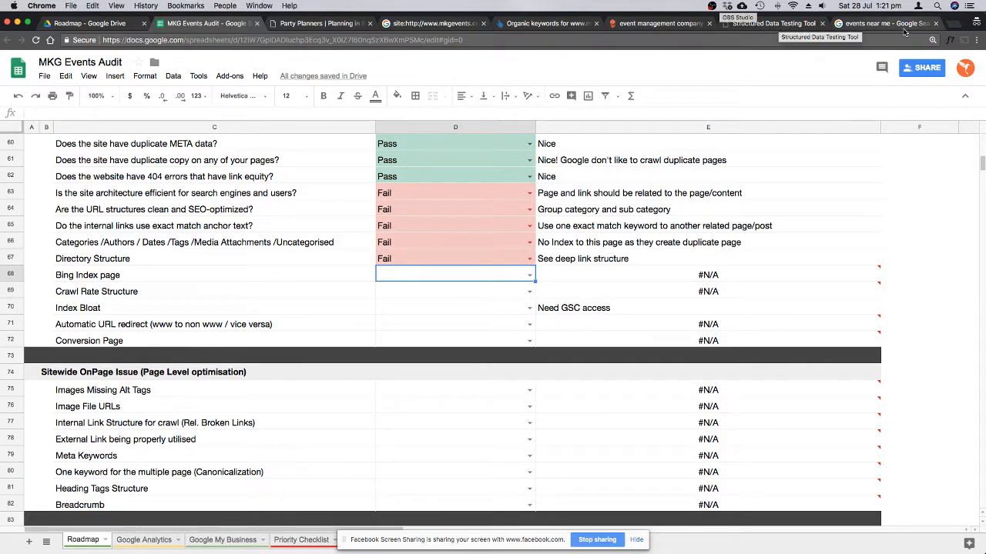
{"action": "left_click", "coordinate": [319, 23]}
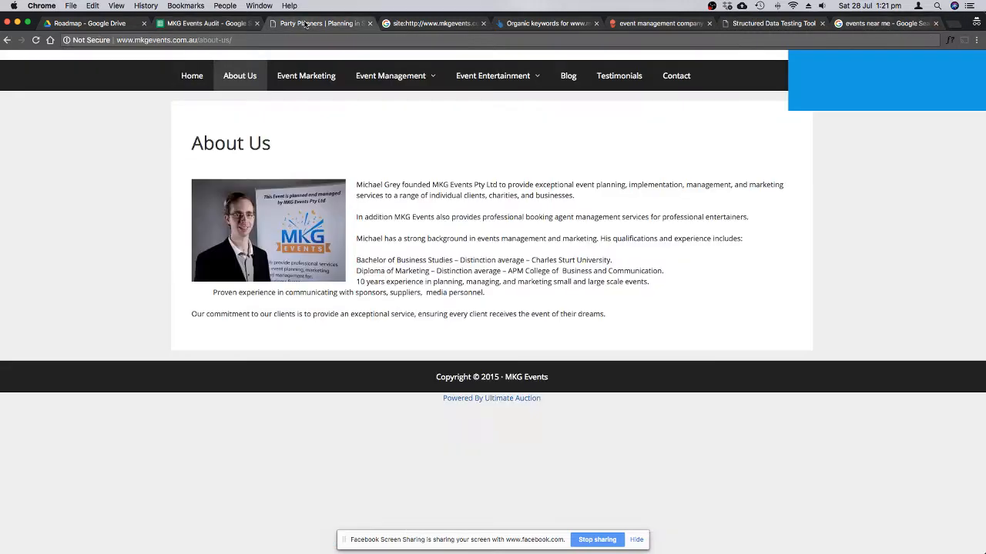
{"action": "left_click", "coordinate": [186, 40]}
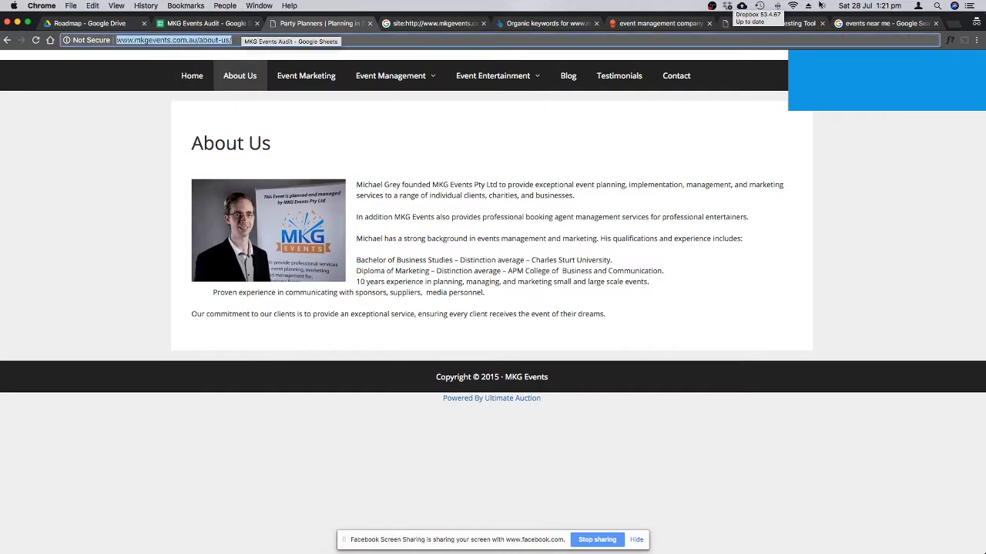
{"action": "key", "text": "super+t"}
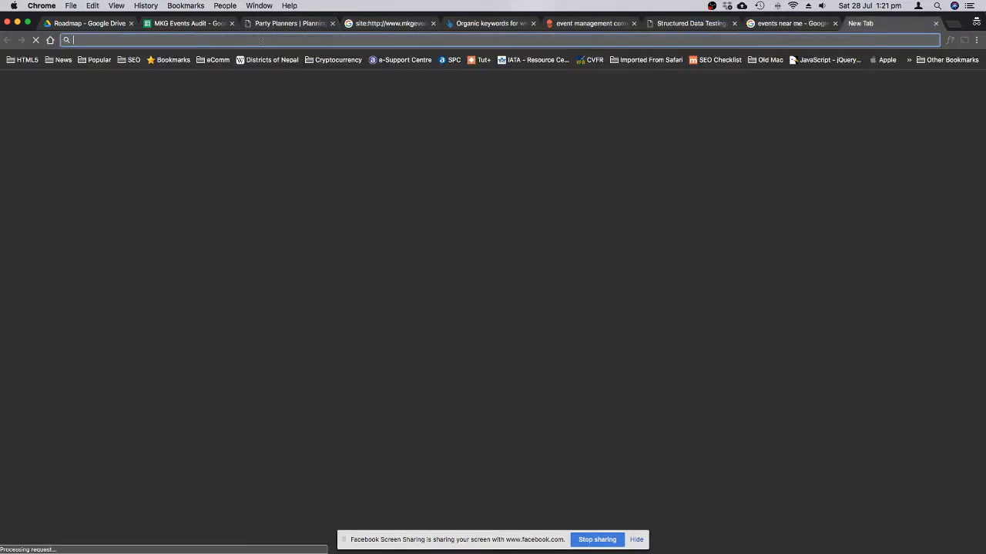
{"action": "type", "text": "bnis"}
{"action": "key", "text": "BackSpace"}
{"action": "key", "text": "BackSpace"}
{"action": "key", "text": "BackSpace"}
{"action": "key", "text": "BackSpace"}
{"action": "type", "text": "bing"}
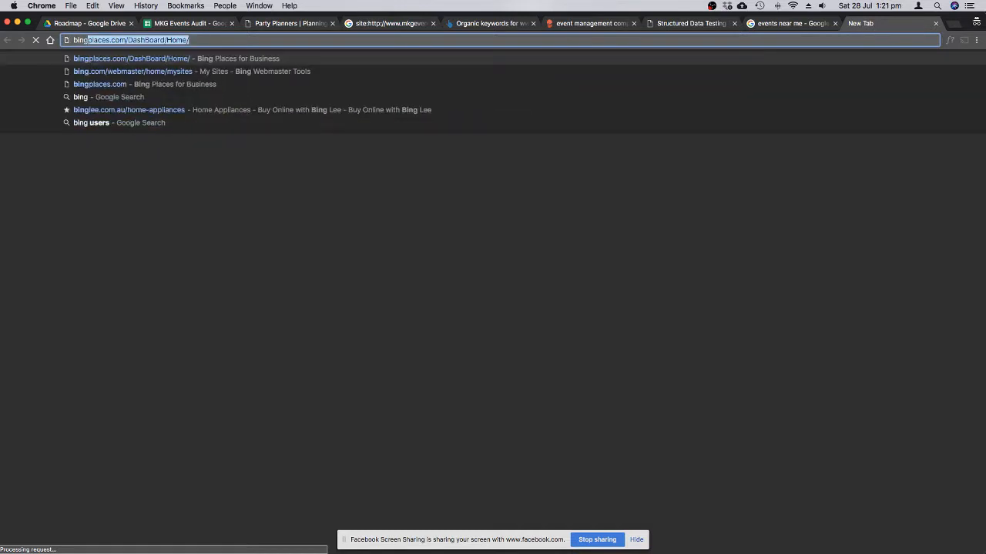
{"action": "type", "text": ".com"}
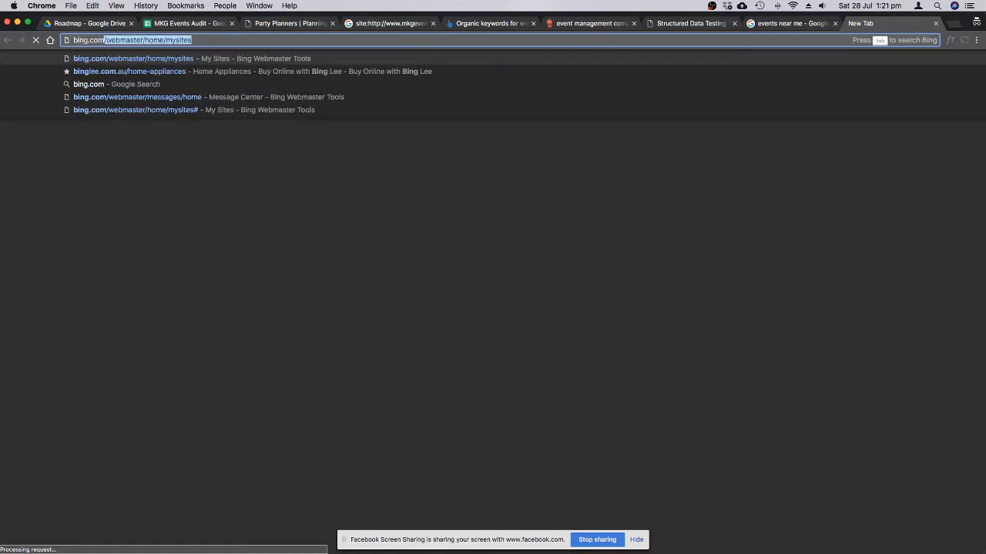
{"action": "key", "text": "Delete"}
{"action": "key", "text": "Return"}
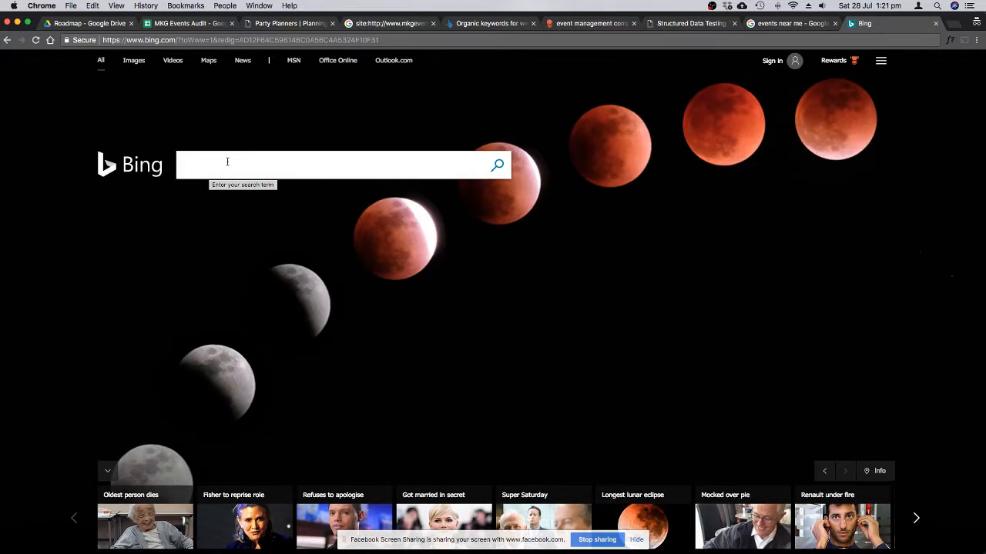
{"action": "type", "text": "site:http://www.mkgevents.com.au/about-us/"}
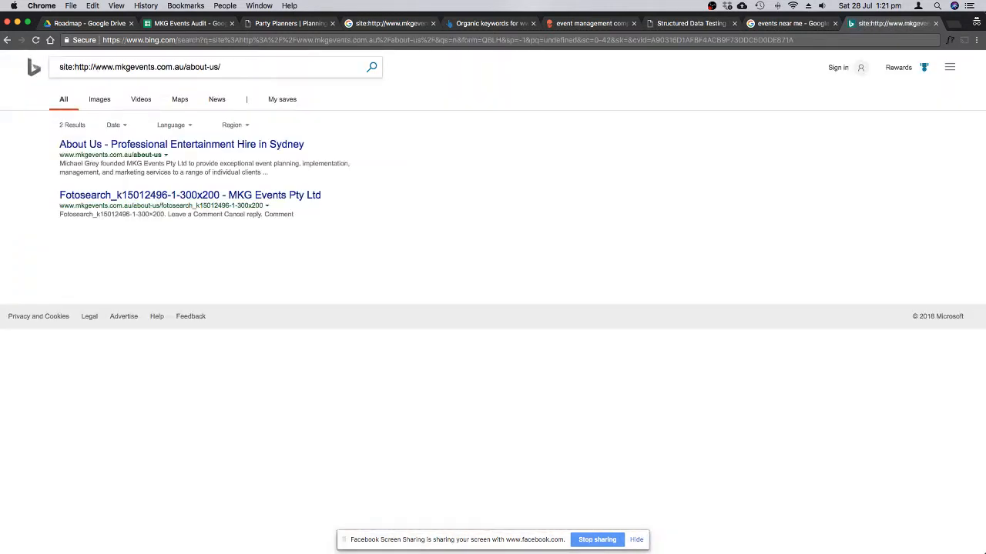
{"action": "left_click", "coordinate": [936, 24]}
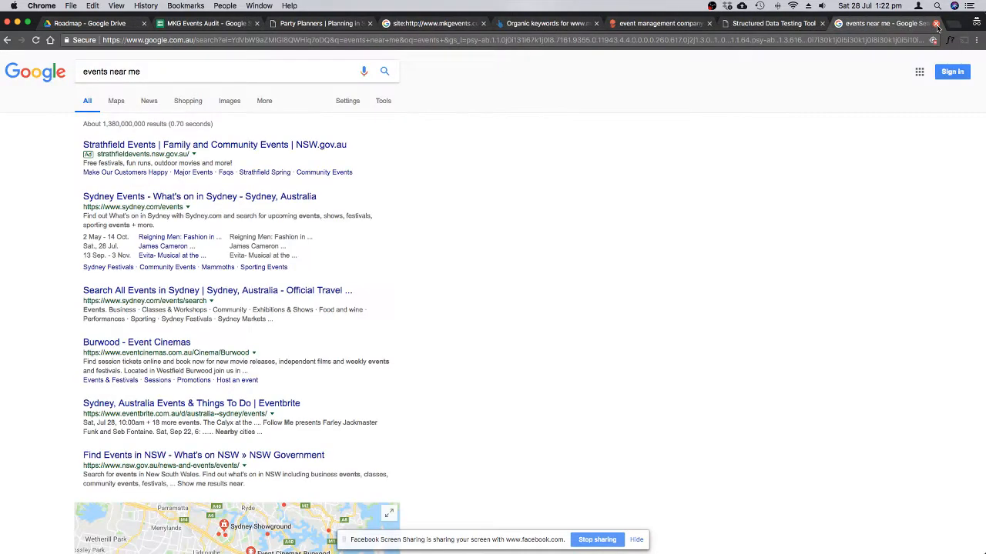
Return to the MKG Events Audit sheet and mark the Bing Index page check as Fail.
{"action": "left_click", "coordinate": [103, 24]}
{"action": "left_click", "coordinate": [204, 23]}
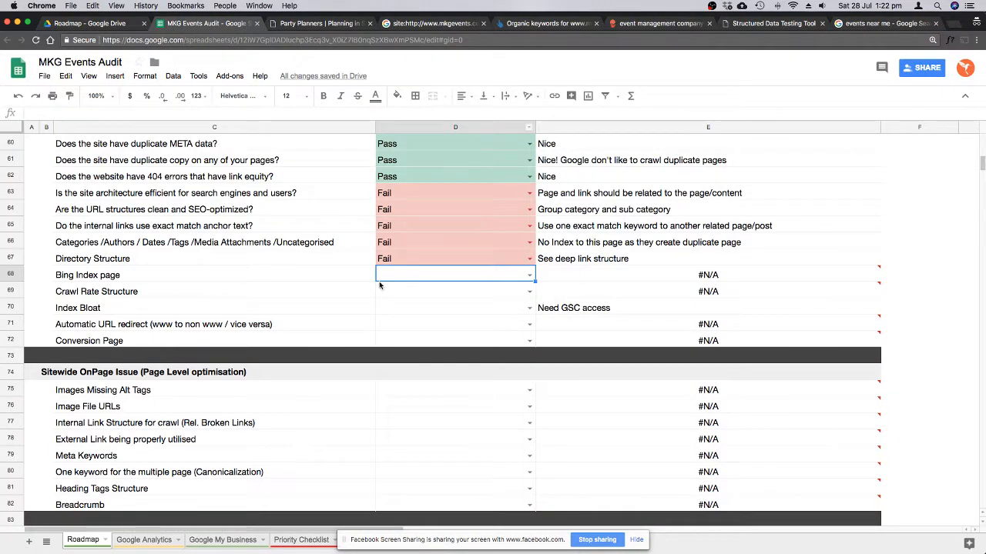
{"action": "left_click", "coordinate": [529, 275]}
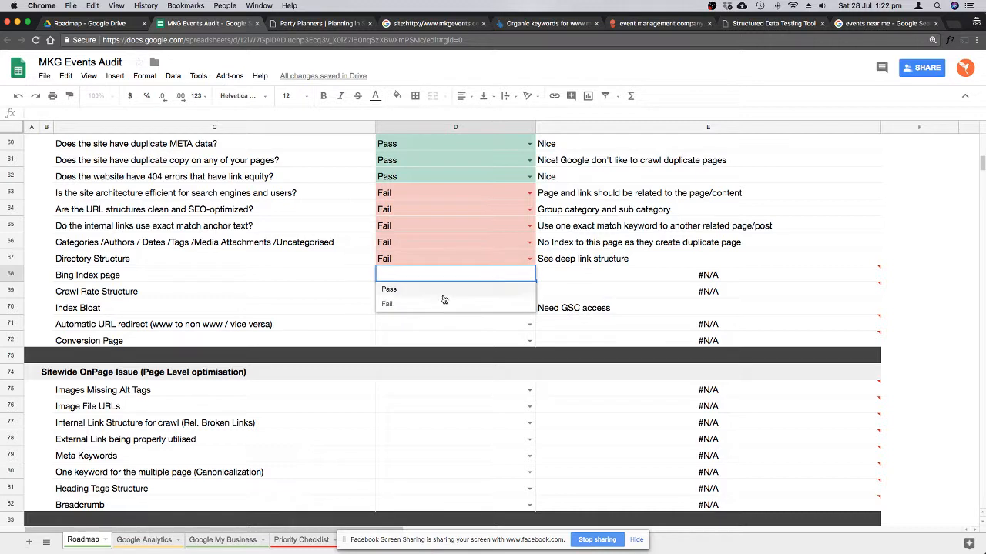
{"action": "left_click", "coordinate": [440, 303]}
Set both the Crawl Rate Structure and Index Bloat checks to No Access.
{"action": "left_click", "coordinate": [527, 293]}
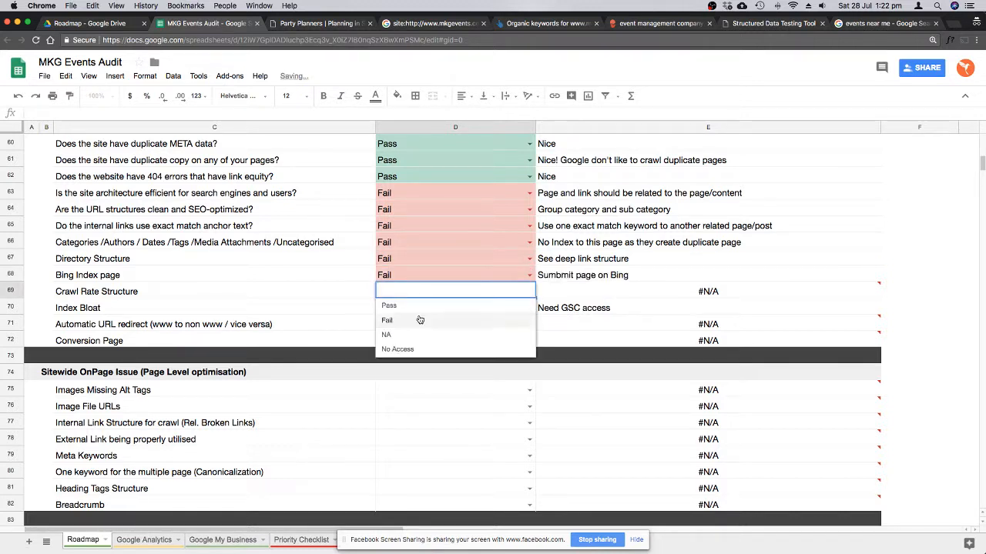
{"action": "left_click", "coordinate": [439, 348]}
{"action": "left_click", "coordinate": [526, 307]}
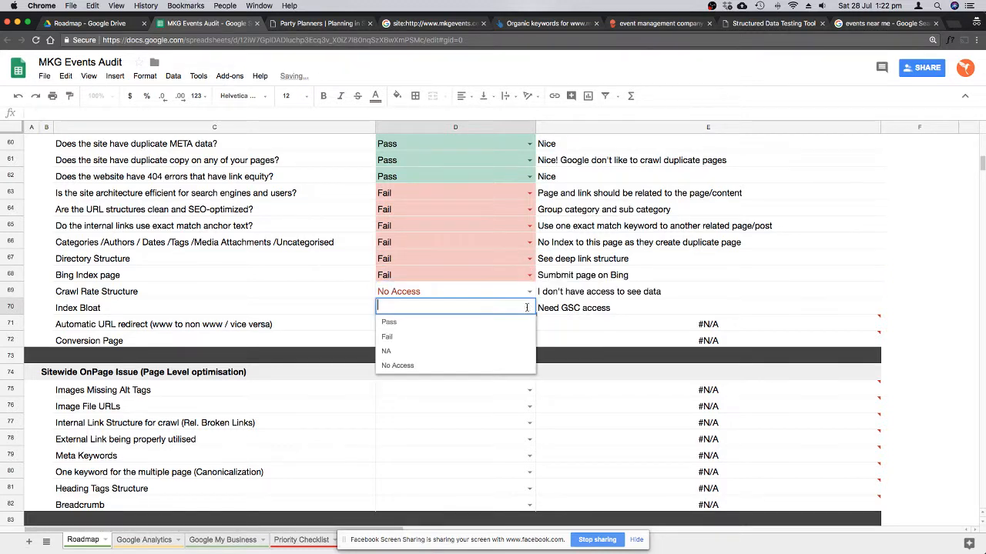
{"action": "left_click", "coordinate": [415, 366]}
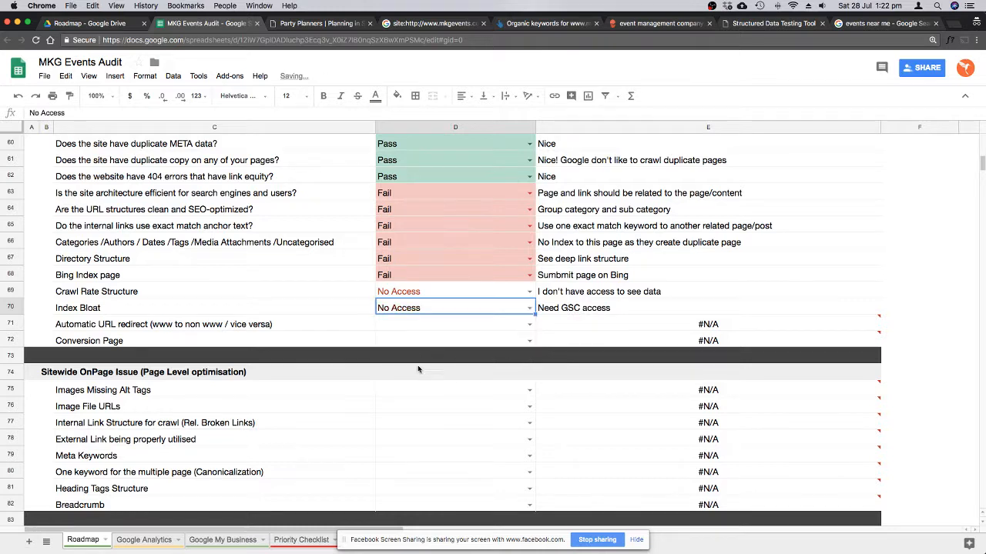
Mark the Automatic URL redirect (www to non www / vice versa) check as Fail.
{"action": "left_click", "coordinate": [529, 326]}
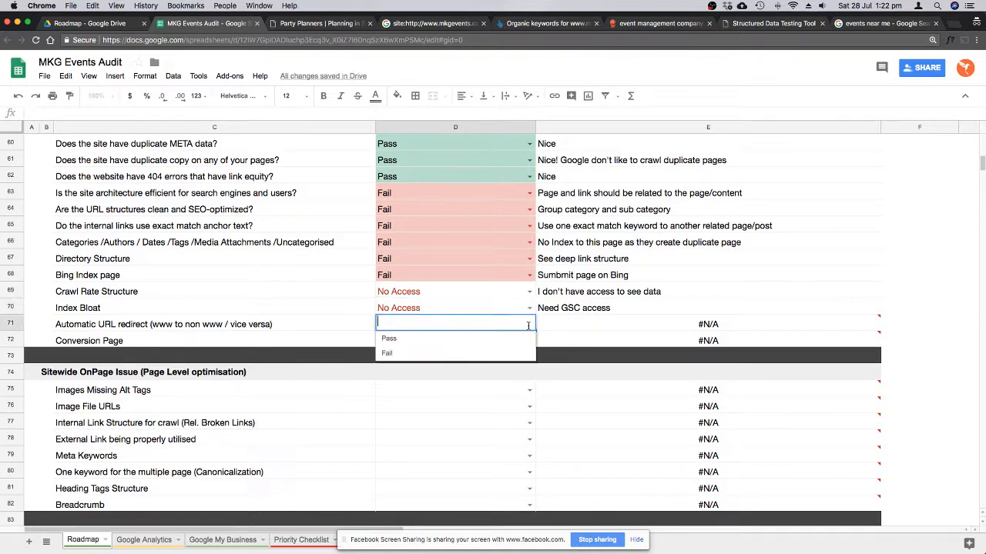
{"action": "left_click", "coordinate": [395, 356]}
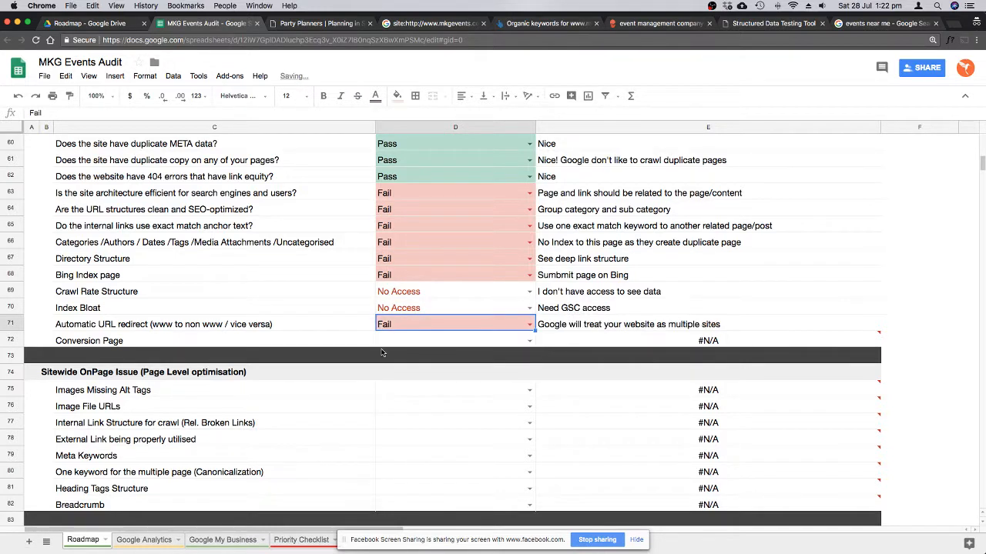
{"action": "scroll", "coordinate": [298, 296], "scroll_direction": "down", "scroll_amount": 3}
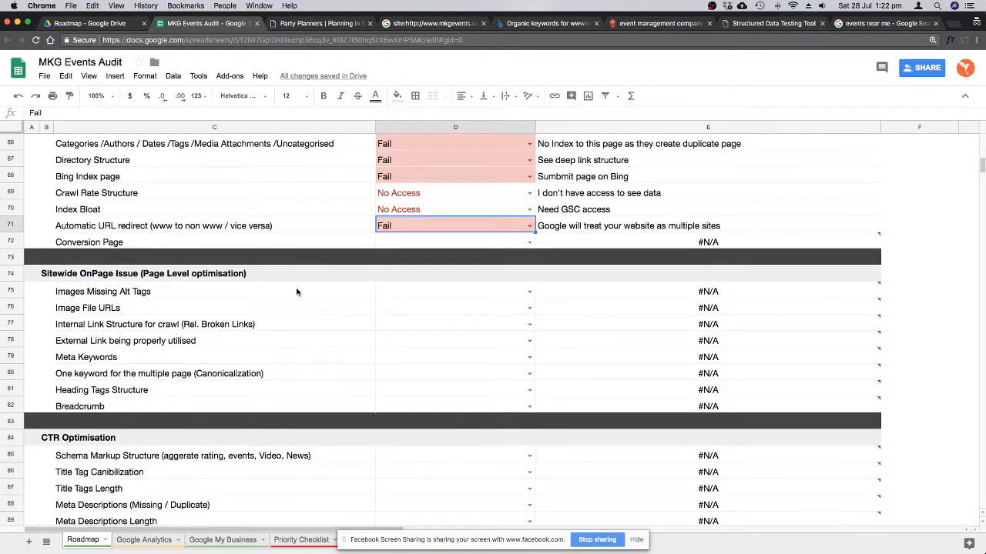
{"action": "left_click", "coordinate": [529, 226]}
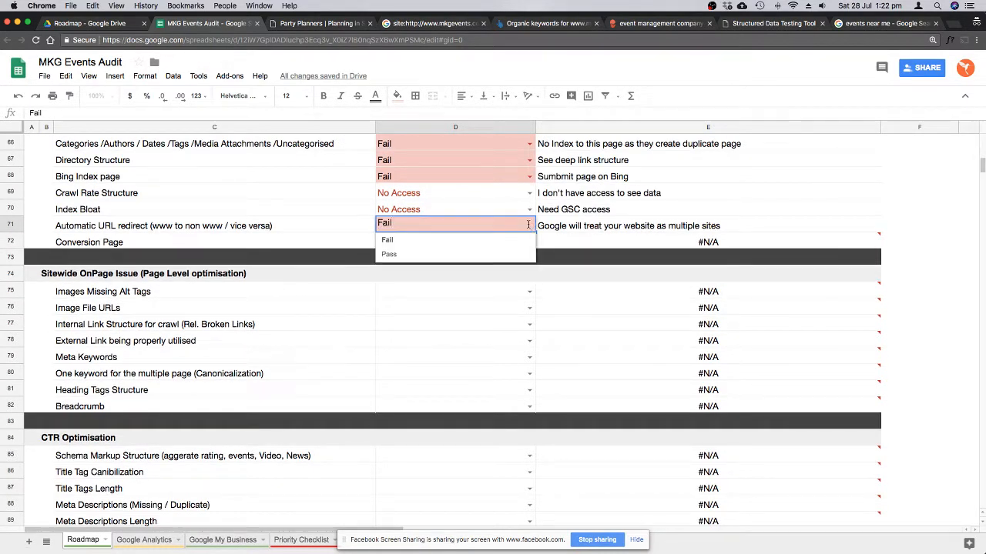
{"action": "left_click", "coordinate": [274, 228]}
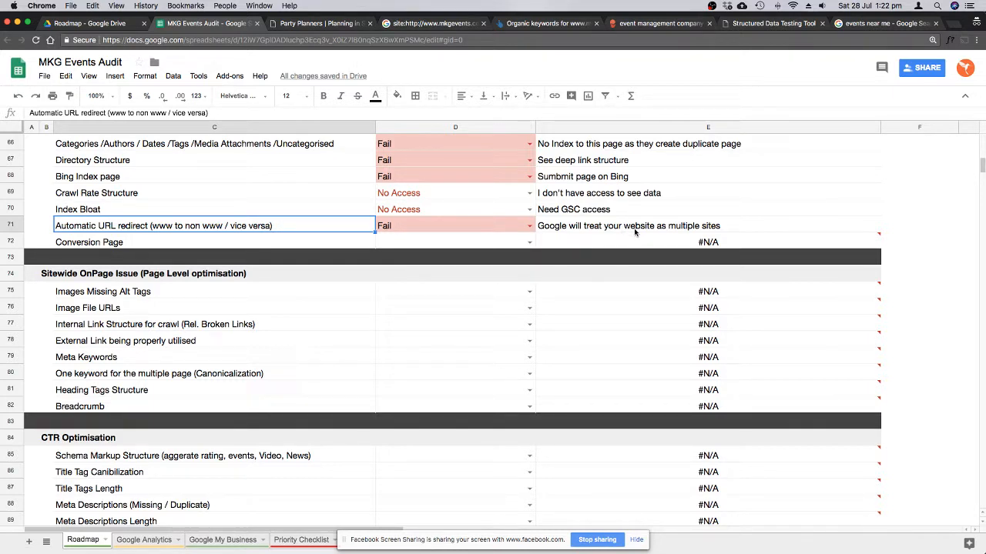
Mark the Conversion Page check as Fail.
{"action": "left_click", "coordinate": [453, 239]}
{"action": "left_click", "coordinate": [529, 241]}
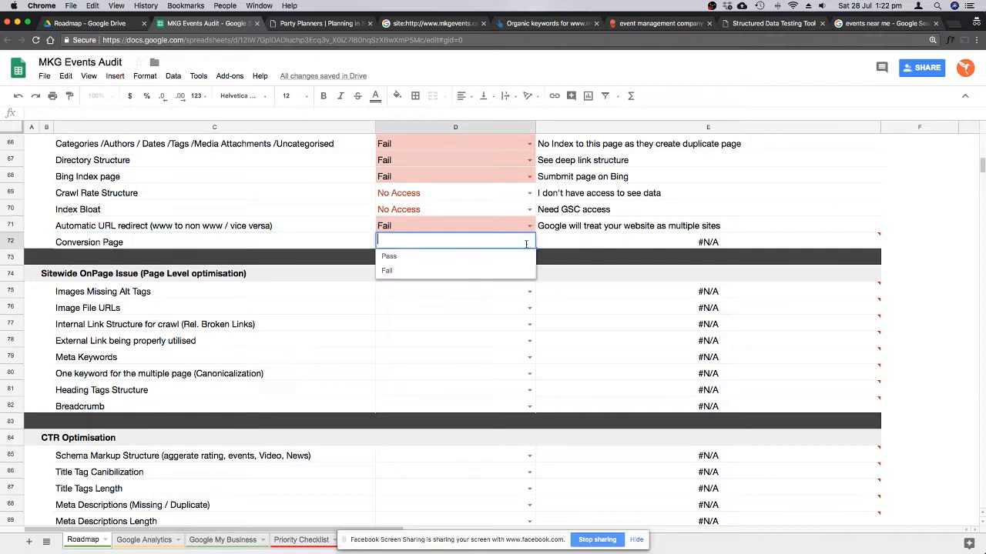
{"action": "left_click", "coordinate": [408, 273]}
Go to the Sitewide OnPage Issue section's Images Missing Alt Tags check and open the Contact page of the MKG Events website.
{"action": "left_click", "coordinate": [511, 294]}
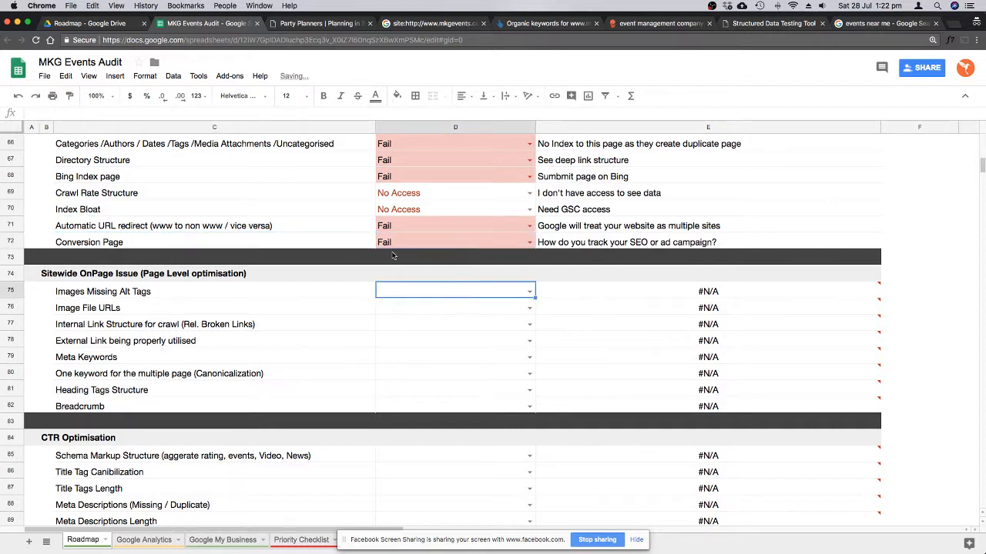
{"action": "scroll", "coordinate": [396, 251], "scroll_direction": "down", "scroll_amount": 2}
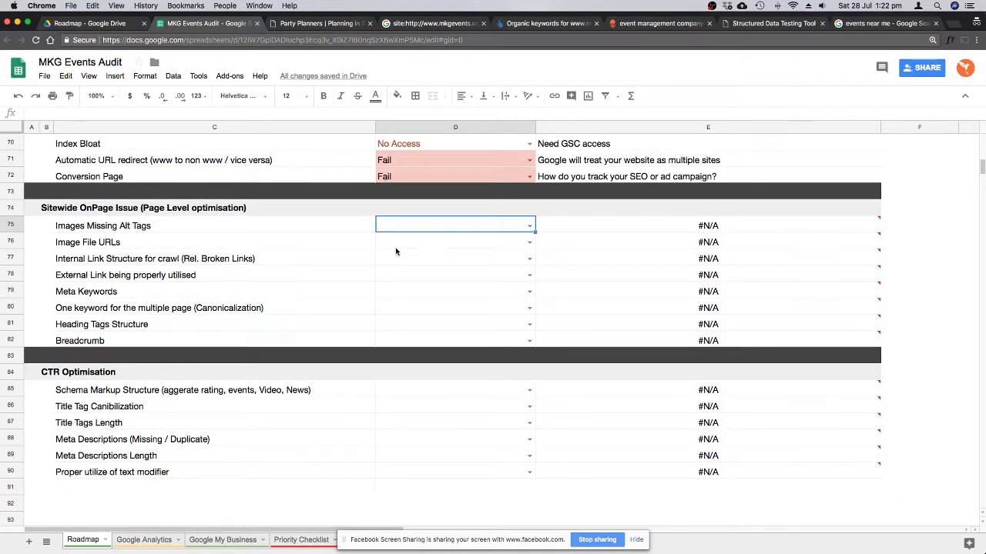
{"action": "left_click", "coordinate": [317, 23]}
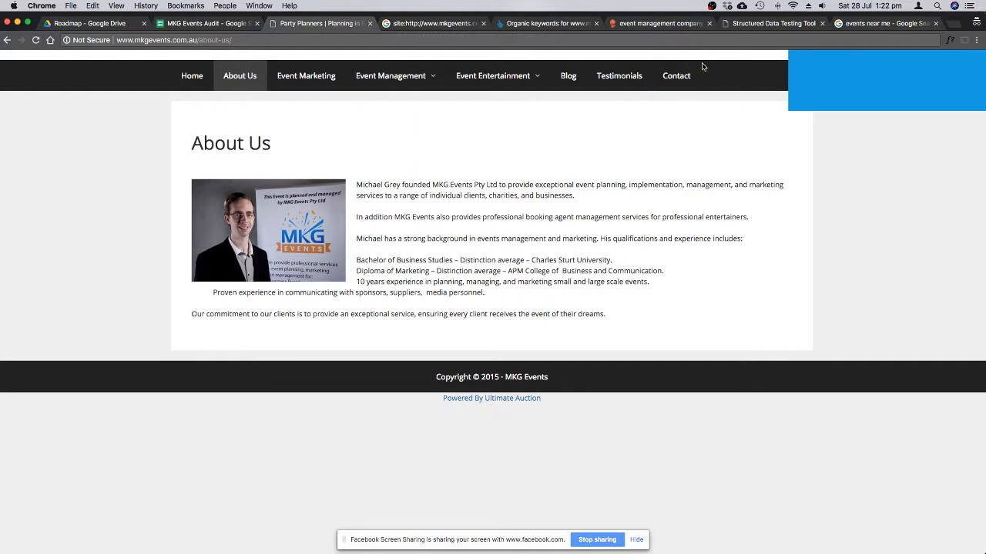
{"action": "left_click", "coordinate": [680, 76]}
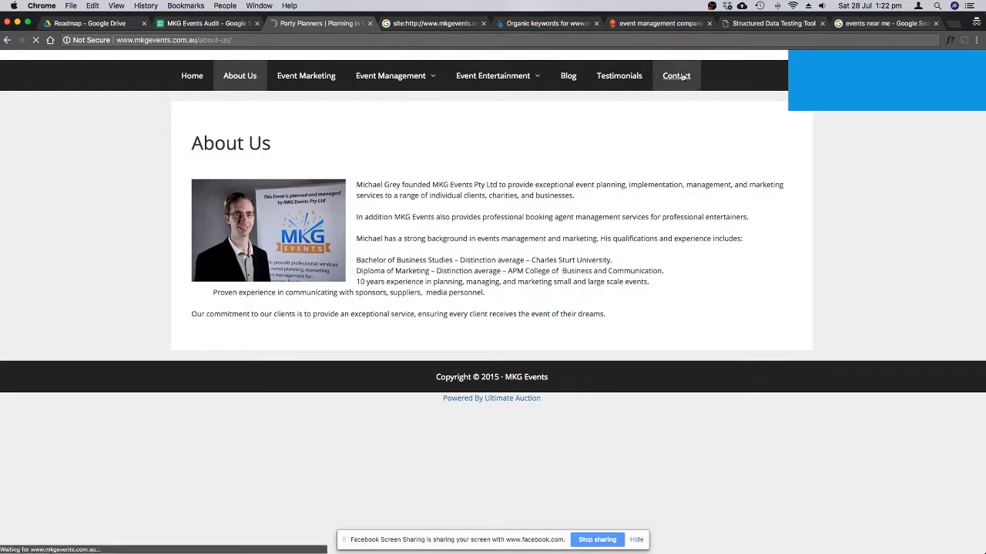
Check the Contact page's URL and return to the Sitewide OnPage Issue section of the MKG Events Audit sheet.
{"action": "key", "text": "super+l"}
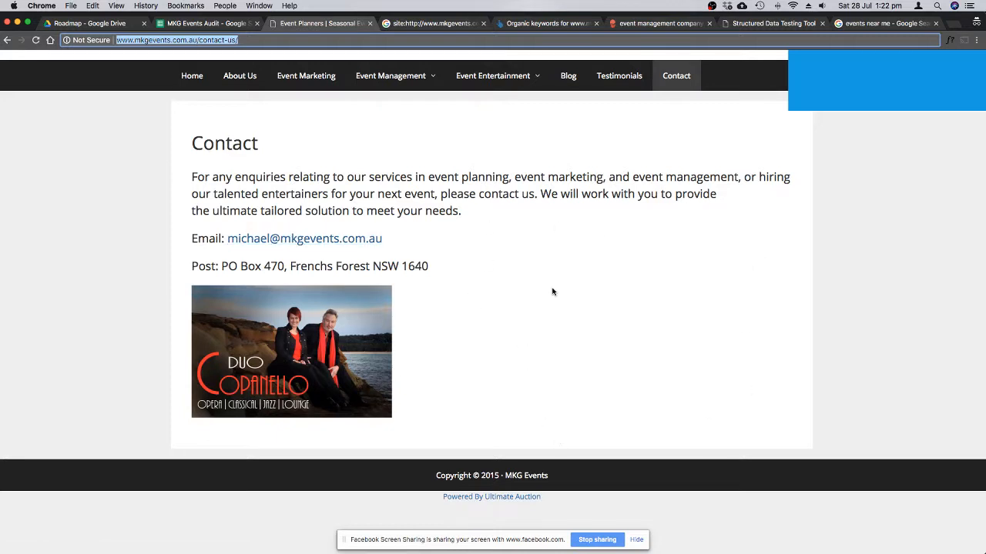
{"action": "left_click", "coordinate": [204, 25]}
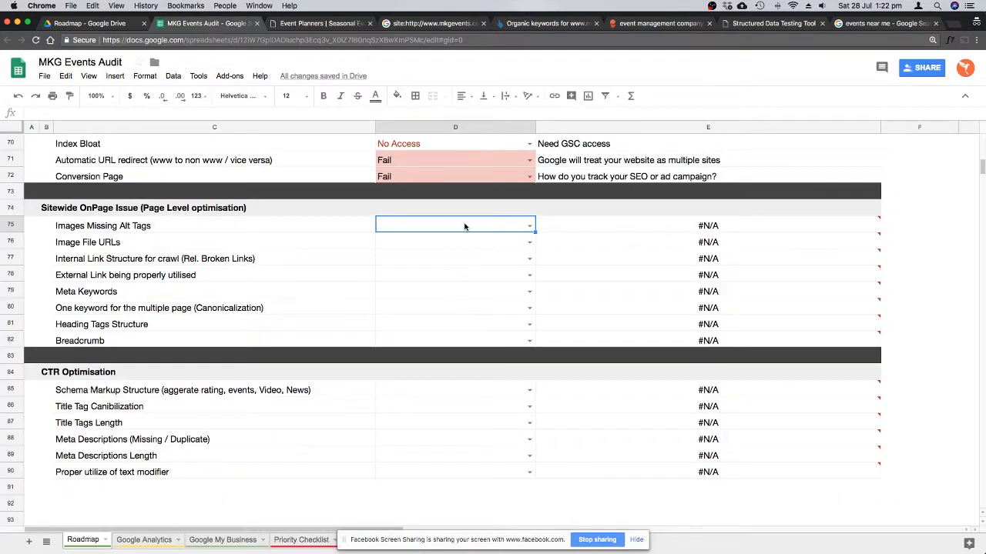
{"action": "scroll", "coordinate": [464, 224], "scroll_direction": "down", "scroll_amount": 1}
{"action": "scroll", "coordinate": [464, 226], "scroll_direction": "down", "scroll_amount": 1}
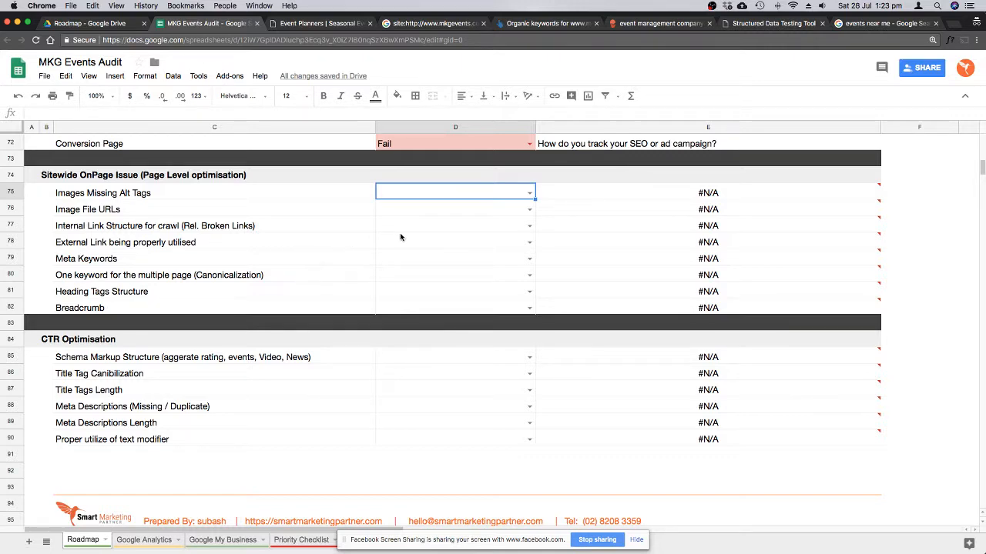
Switch to Screaming Frog SEO Spider and list the images with missing alt text from the crawl overview.
{"action": "key", "text": "ctrl+Right"}
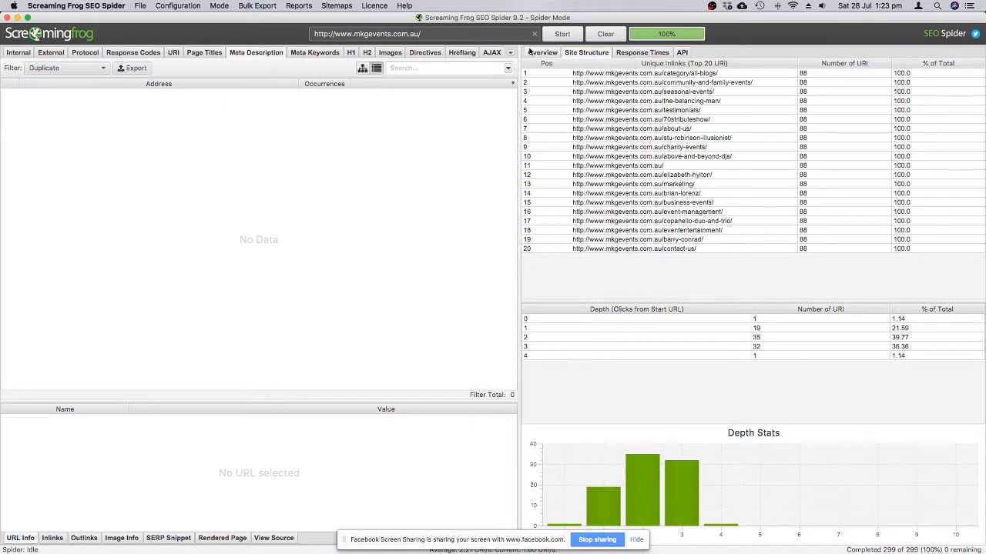
{"action": "left_click", "coordinate": [539, 52]}
{"action": "scroll", "coordinate": [685, 191], "scroll_direction": "down", "scroll_amount": 3}
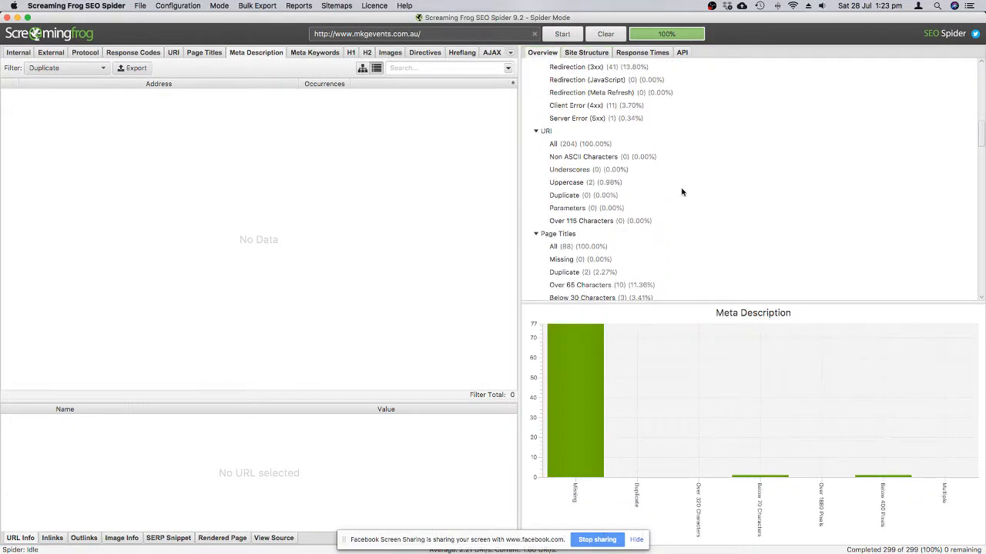
{"action": "scroll", "coordinate": [681, 192], "scroll_direction": "down", "scroll_amount": 8}
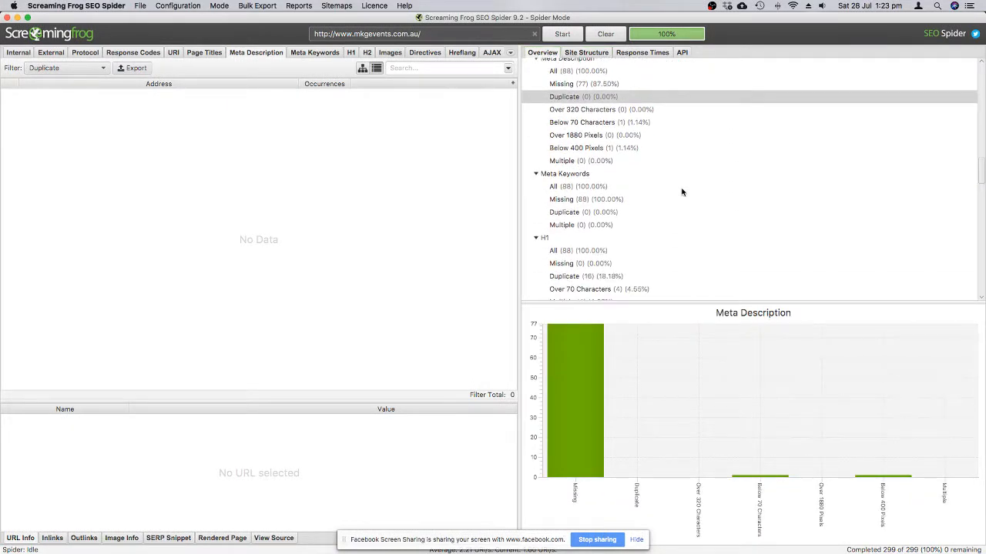
{"action": "scroll", "coordinate": [681, 192], "scroll_direction": "down", "scroll_amount": 8}
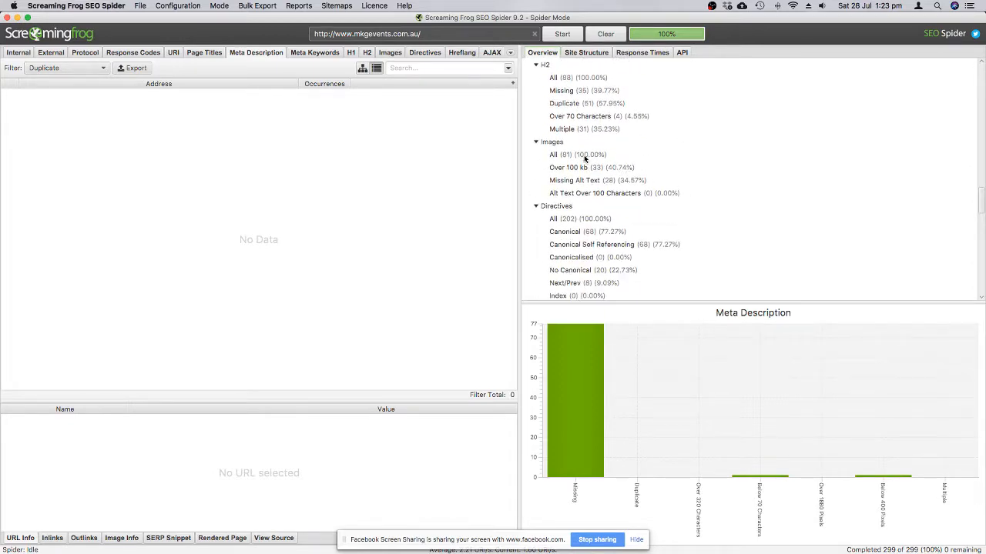
{"action": "left_click", "coordinate": [585, 156]}
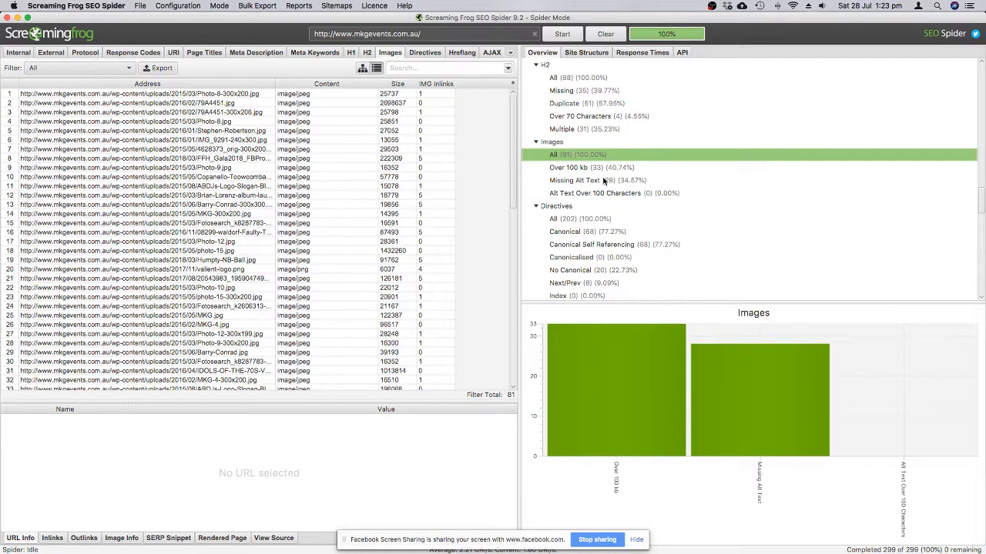
{"action": "left_click", "coordinate": [605, 181]}
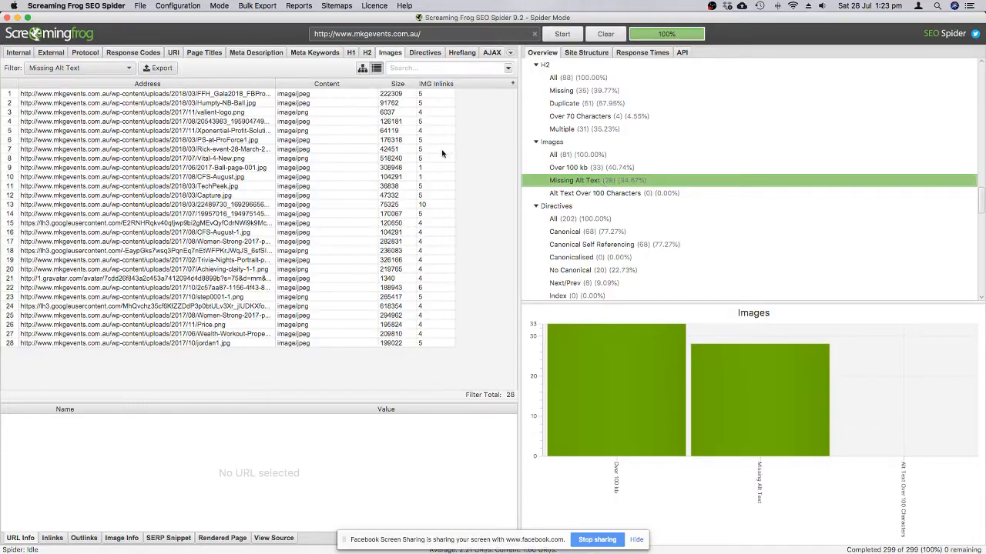
Return to the audit sheet and mark the Images Missing Alt Tags check as Fail.
{"action": "key", "text": "ctrl+Left"}
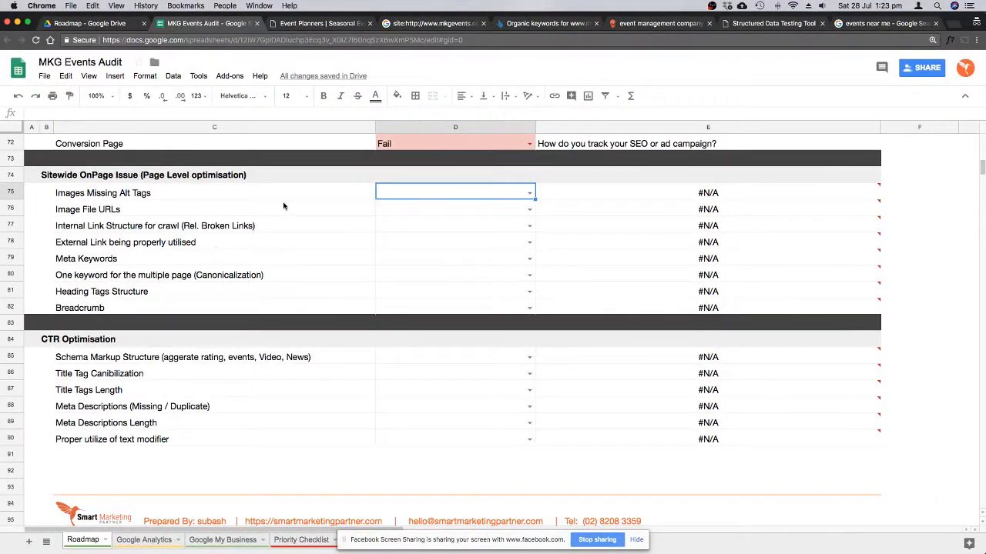
{"action": "left_click", "coordinate": [530, 193]}
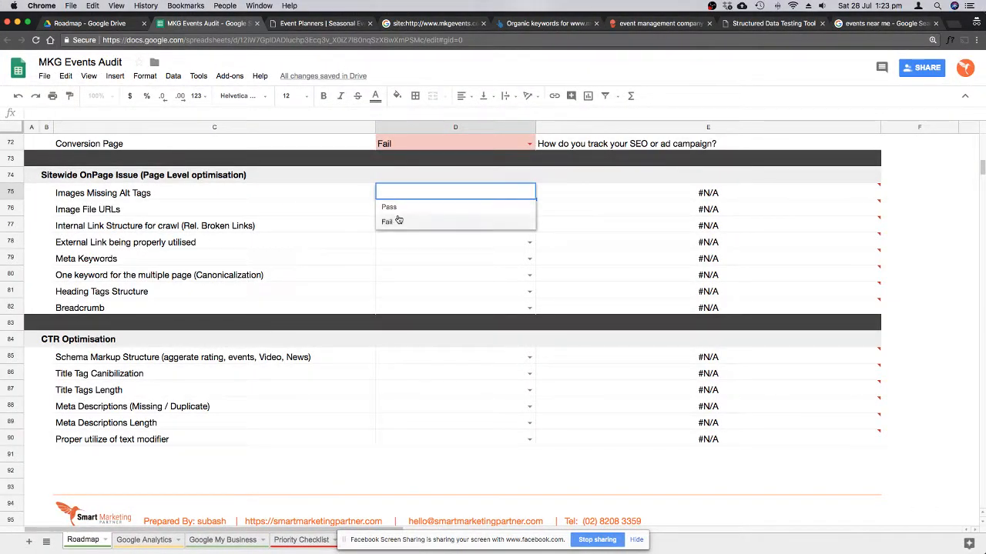
{"action": "left_click", "coordinate": [448, 222]}
Review the image addresses in the Screaming Frog crawl and mark the Image File URLs check as Pass.
{"action": "left_click", "coordinate": [497, 214]}
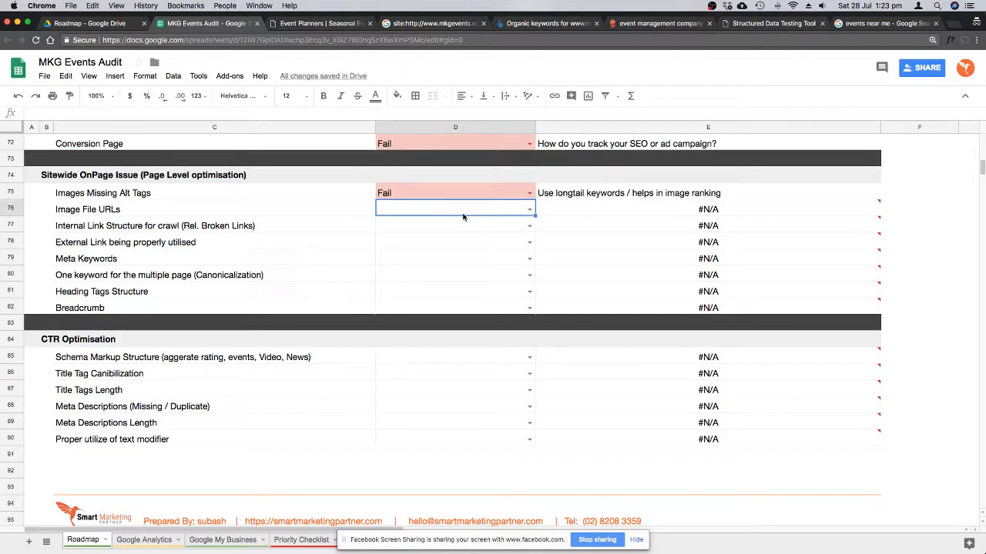
{"action": "key", "text": "ctrl+Right"}
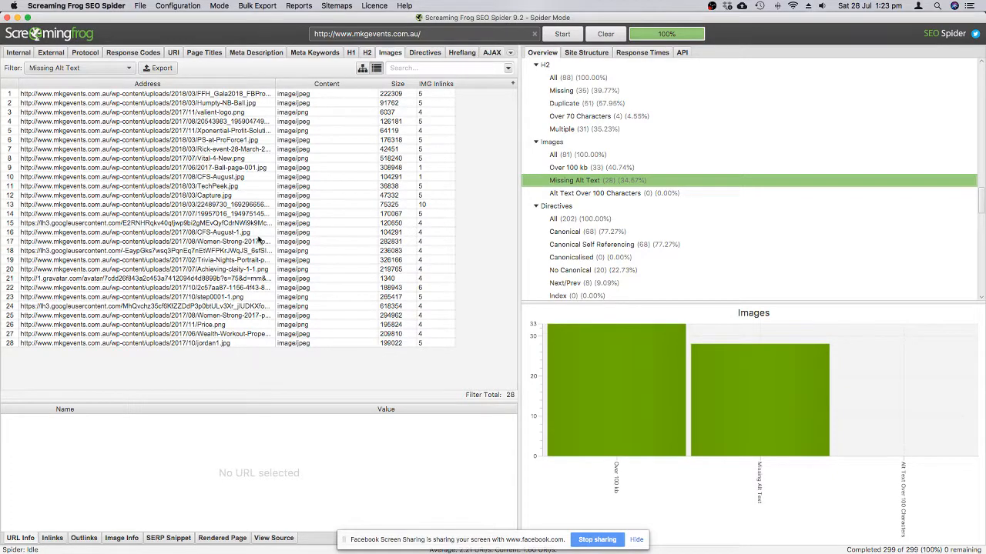
{"action": "key", "text": "ctrl+Left"}
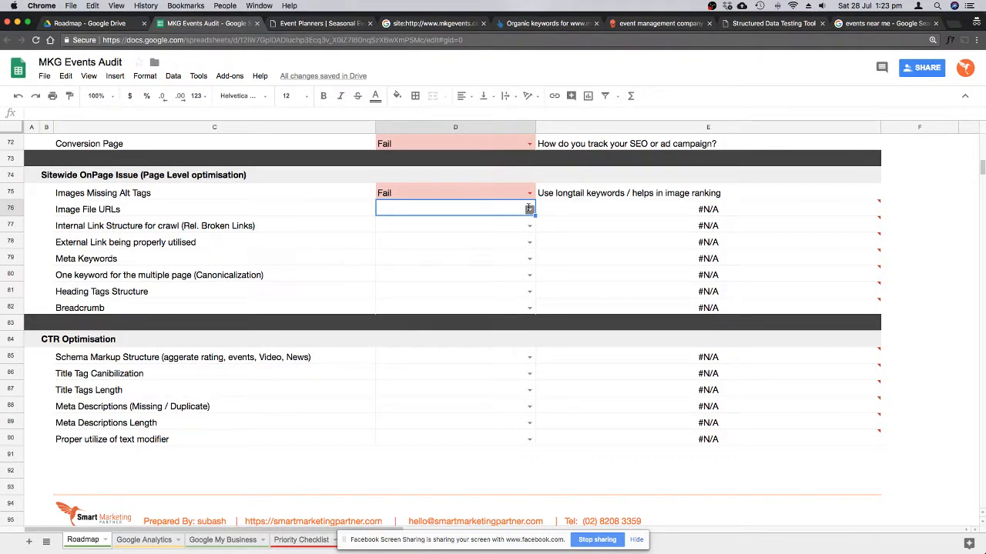
{"action": "left_click", "coordinate": [529, 208]}
{"action": "left_click", "coordinate": [401, 228]}
Mark the Internal Link Structure for crawl (Rel. Broken Links) check as Pass.
{"action": "left_click", "coordinate": [299, 226]}
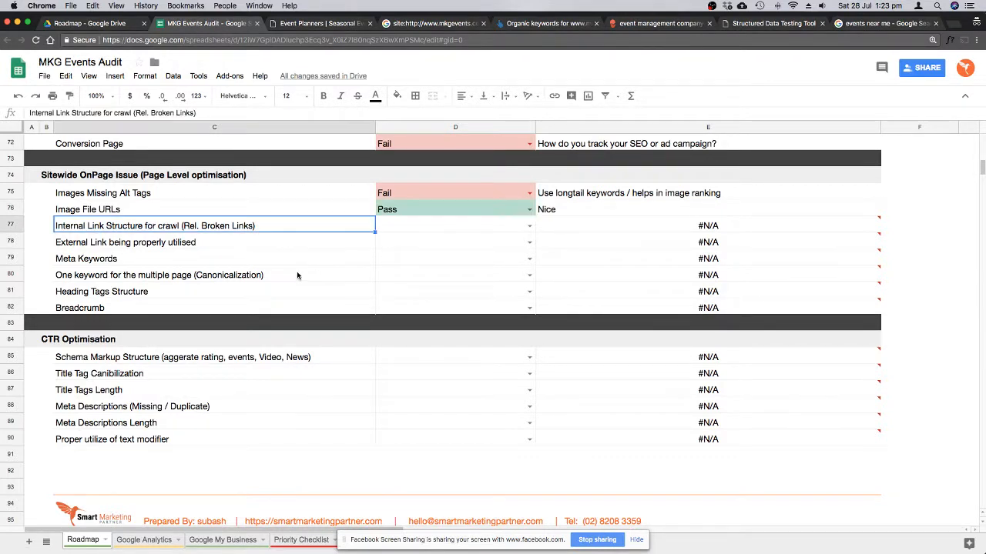
{"action": "left_click", "coordinate": [394, 231]}
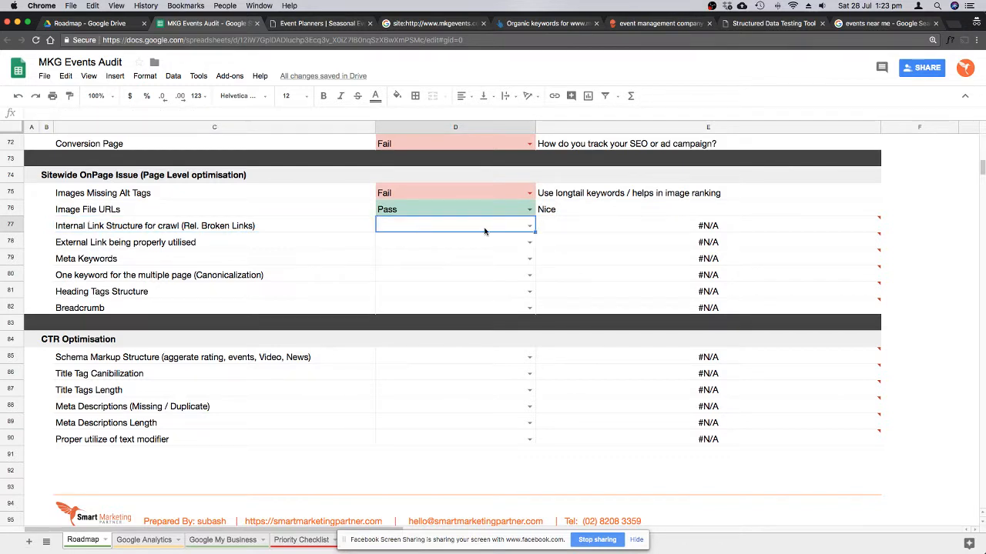
{"action": "left_click", "coordinate": [528, 226]}
{"action": "left_click", "coordinate": [458, 242]}
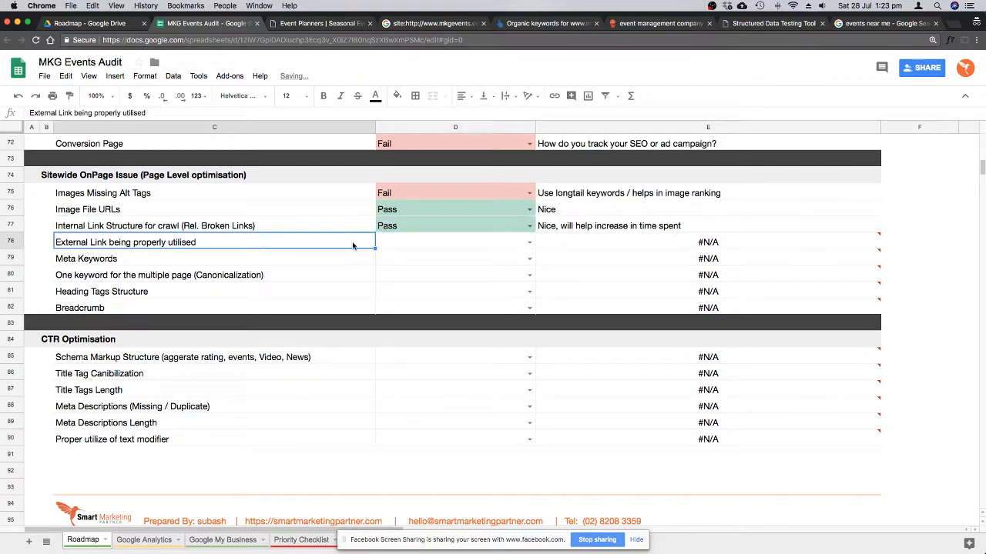
Mark the External Link being properly utilised check as Pass.
{"action": "left_click", "coordinate": [255, 242]}
{"action": "scroll", "coordinate": [417, 255], "scroll_direction": "down", "scroll_amount": 1}
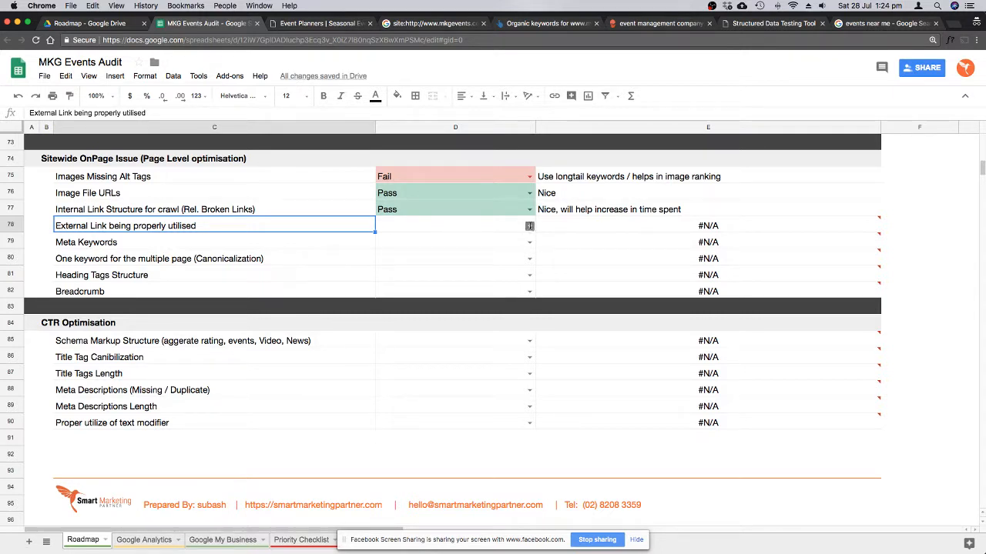
{"action": "left_click", "coordinate": [529, 227]}
{"action": "left_click", "coordinate": [428, 242]}
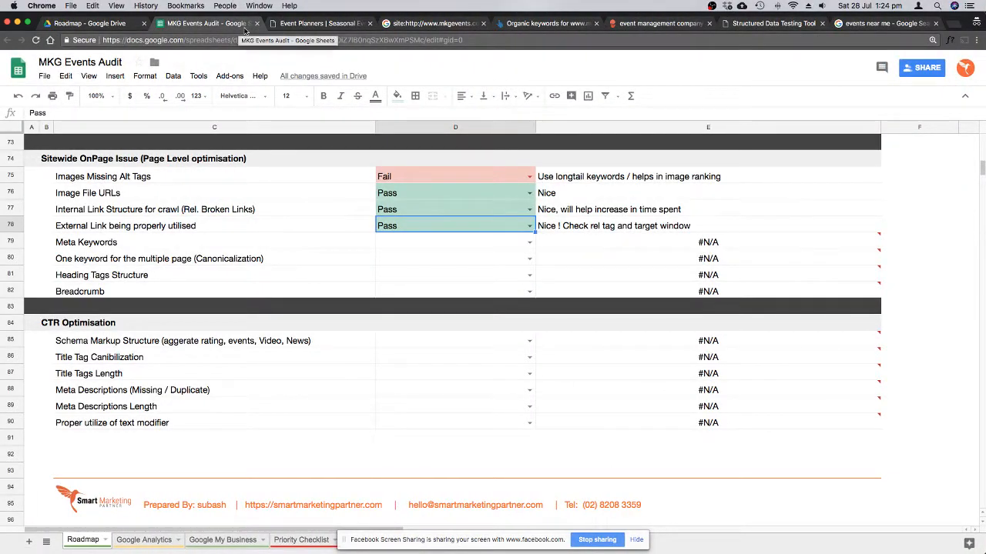
Check external linking on the website's Charity Events page by opening its Ripple Marketing link, and return to the audit sheet.
{"action": "left_click", "coordinate": [315, 23]}
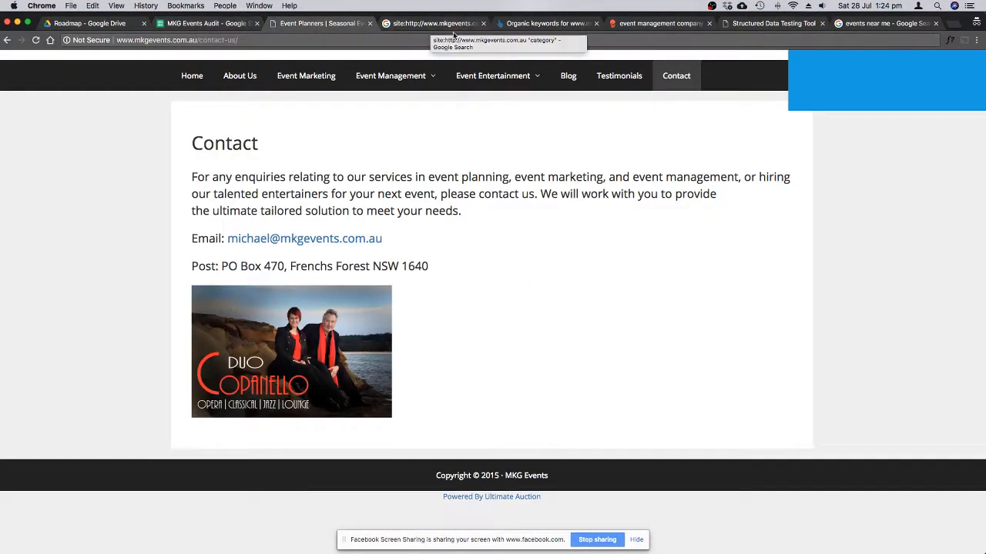
{"action": "mouse_move", "coordinate": [511, 77]}
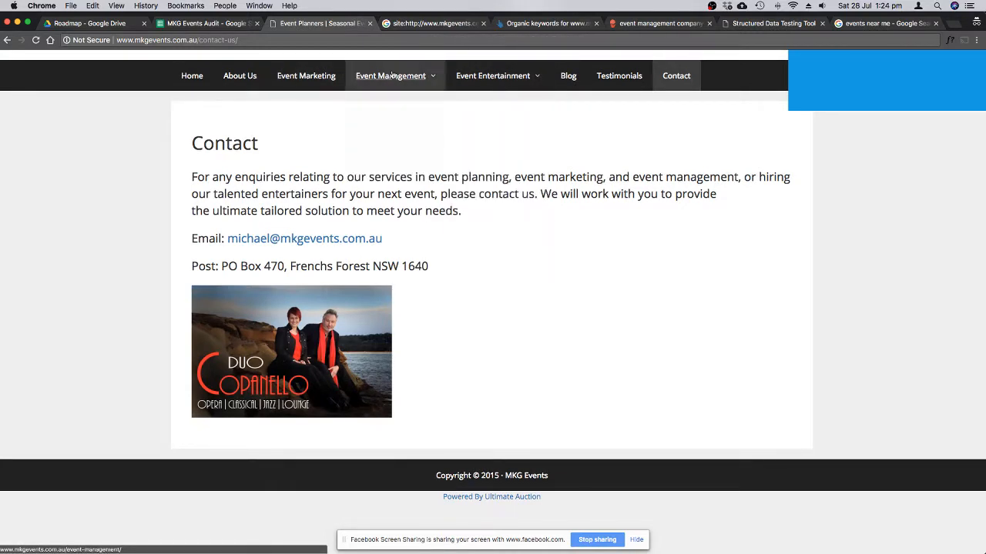
{"action": "mouse_move", "coordinate": [390, 77]}
{"action": "left_click", "coordinate": [393, 122]}
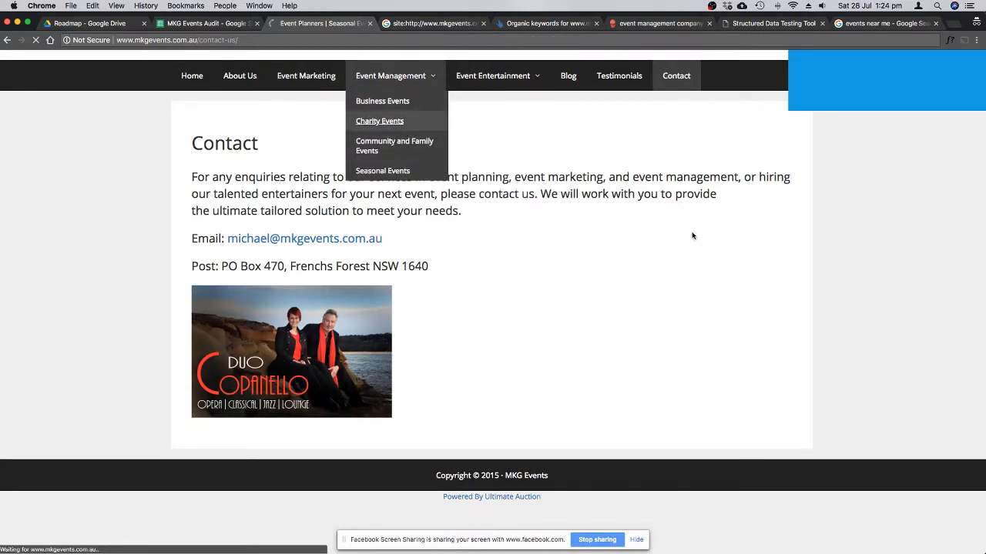
{"action": "key", "text": "super+l"}
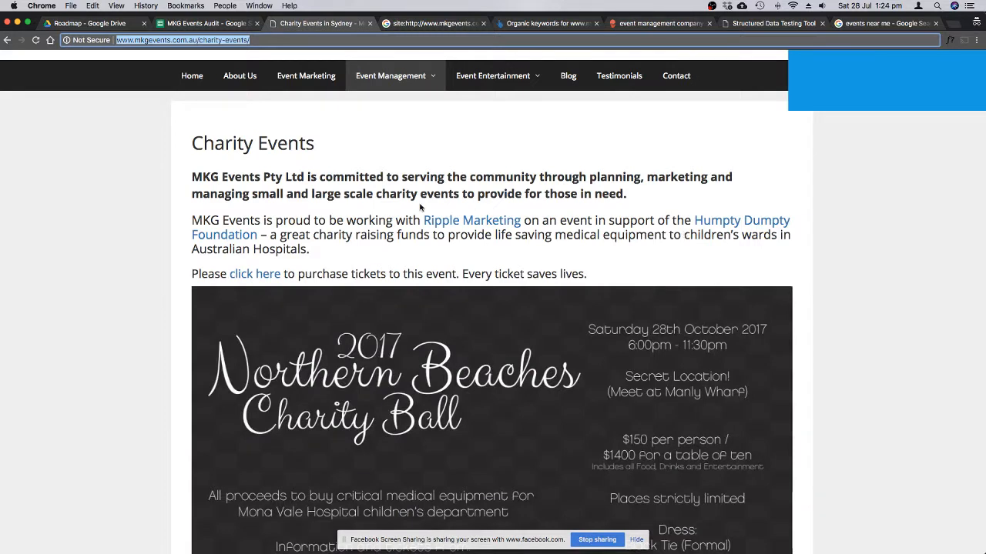
{"action": "left_click", "coordinate": [462, 222]}
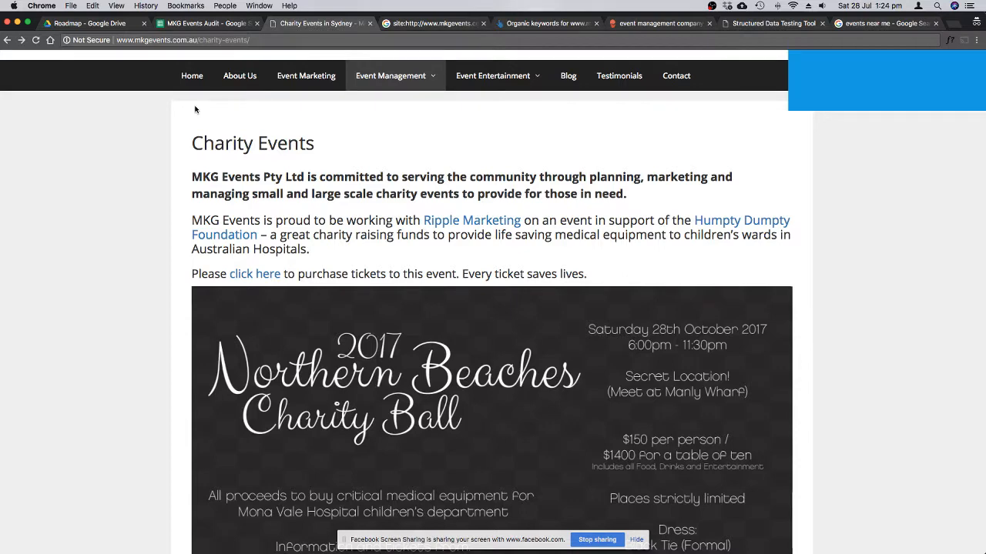
{"action": "key", "text": "ctrl+shift+Tab"}
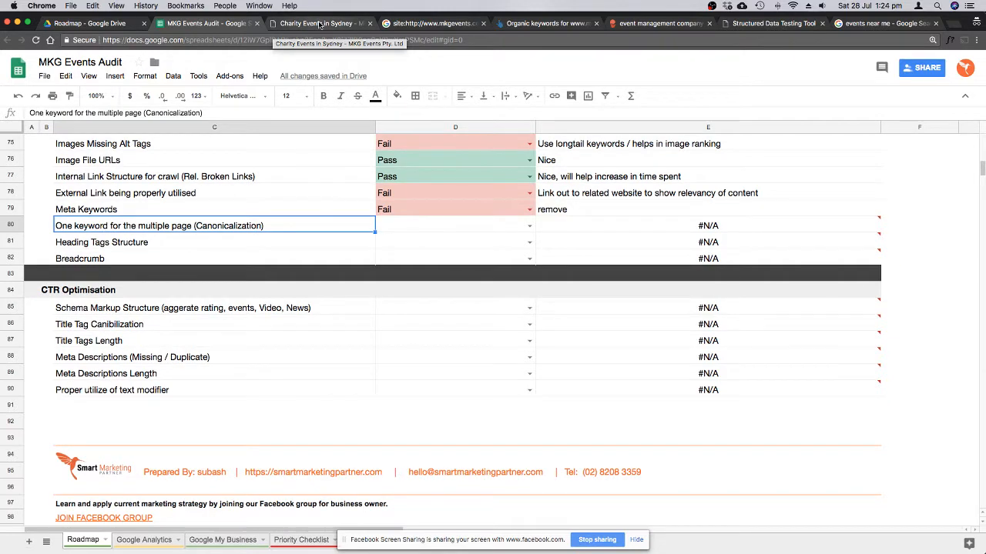
Review the website's Event Management and Event Entertainment subpages and mark the One keyword for the multiple page (Canonicalization) check as Pass.
{"action": "left_click", "coordinate": [320, 24]}
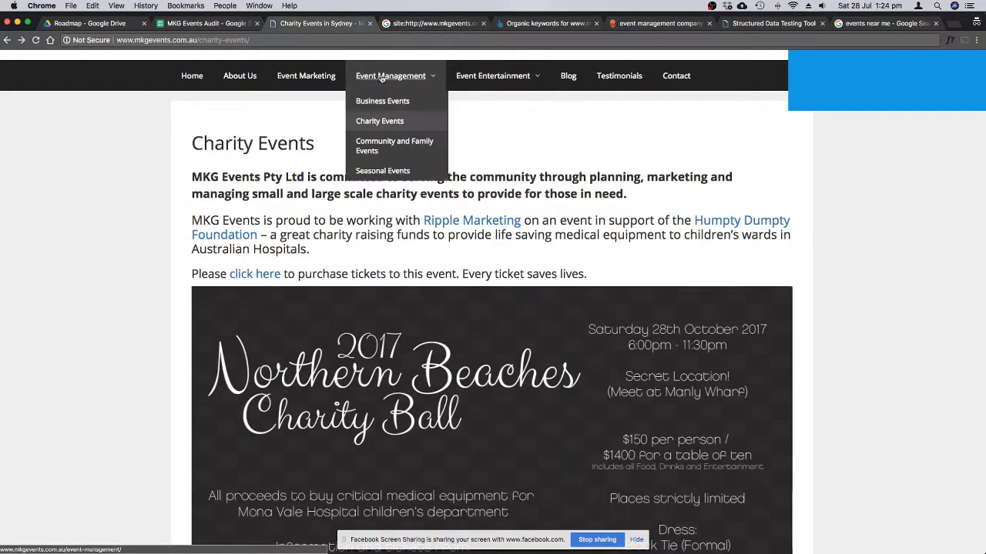
{"action": "mouse_move", "coordinate": [489, 80]}
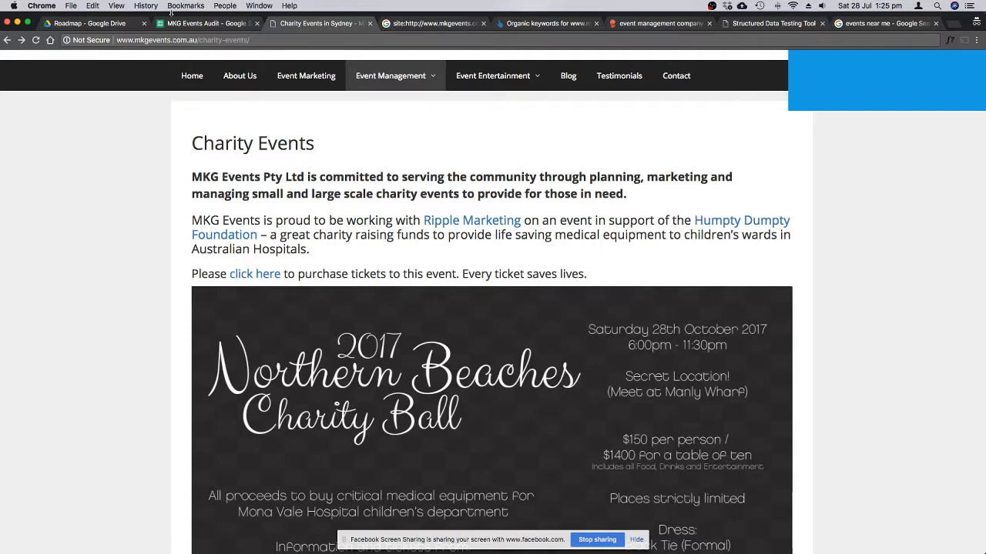
{"action": "left_click", "coordinate": [218, 26]}
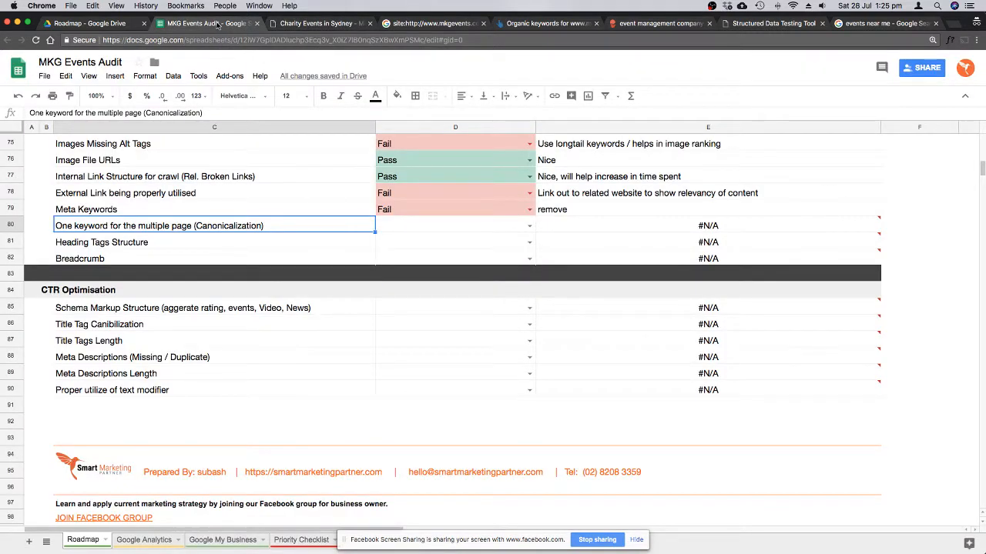
{"action": "left_click", "coordinate": [528, 226]}
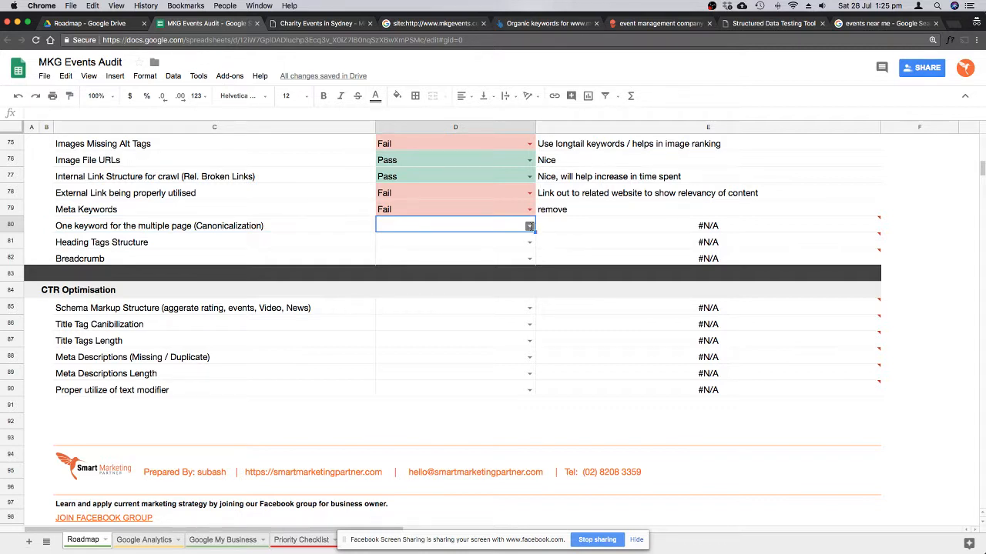
{"action": "left_click", "coordinate": [530, 226]}
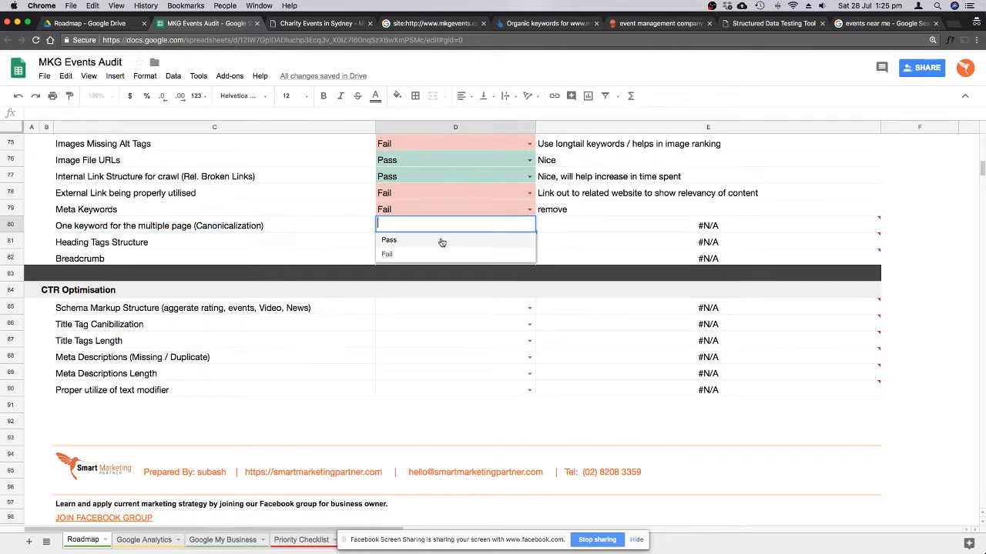
{"action": "left_click", "coordinate": [442, 241]}
Switch to Screaming Frog, list all page titles of the MKG Events crawl and examine them together with their lengths.
{"action": "left_click", "coordinate": [281, 256]}
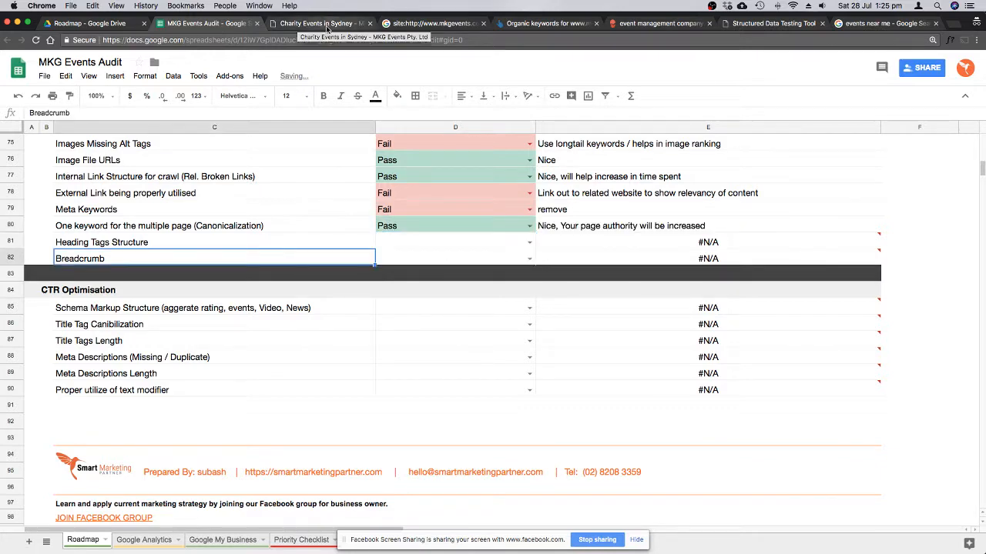
{"action": "left_click", "coordinate": [881, 23]}
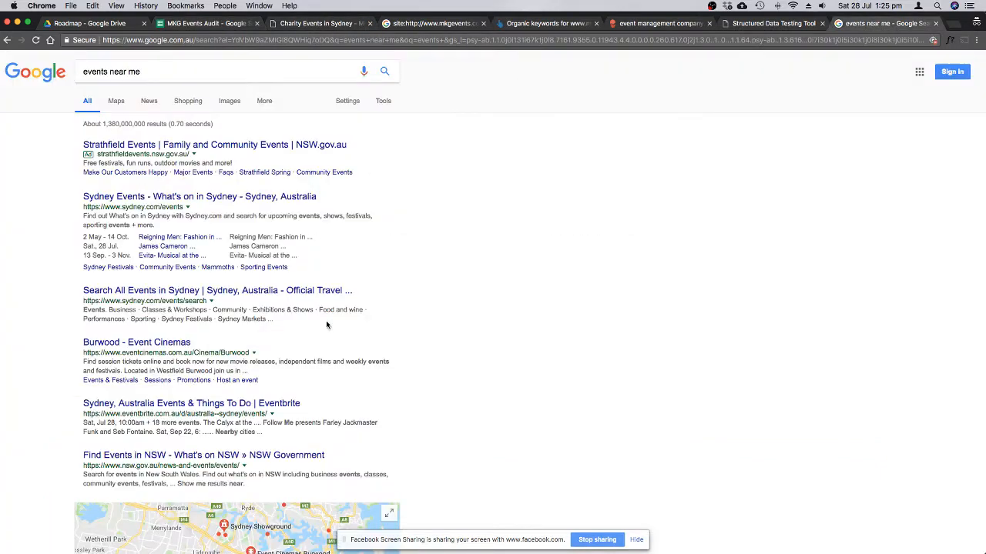
{"action": "left_click", "coordinate": [204, 23]}
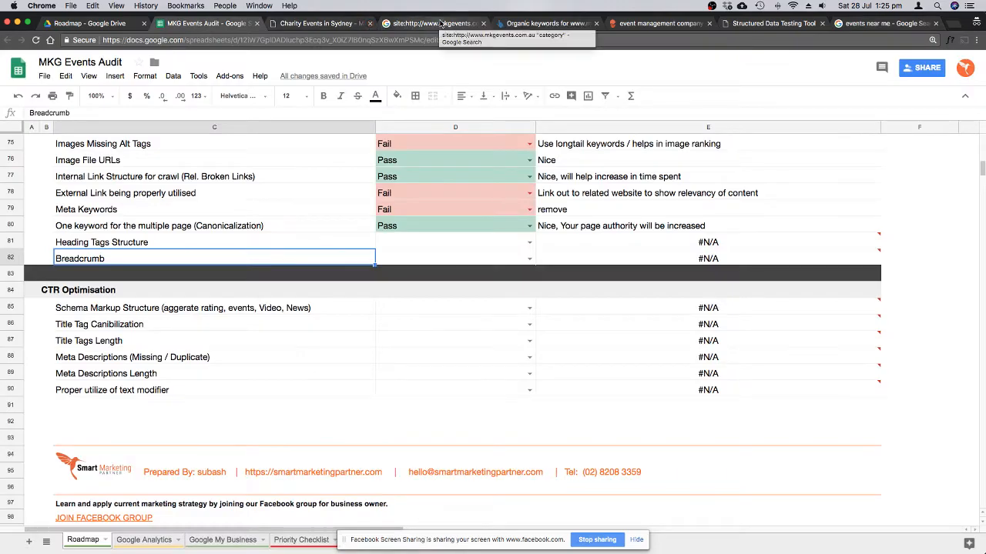
{"action": "key", "text": "ctrl+Right"}
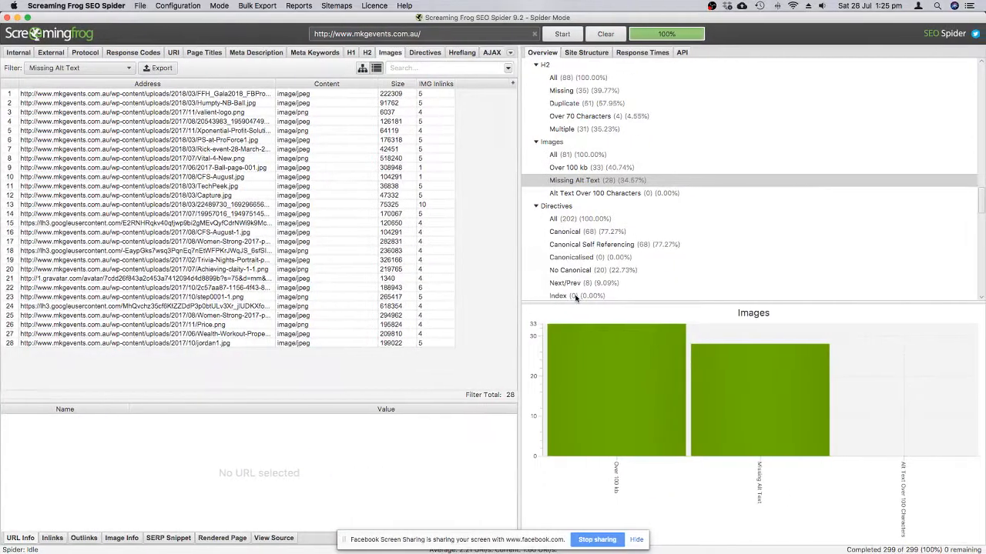
{"action": "scroll", "coordinate": [618, 179], "scroll_direction": "up", "scroll_amount": 10}
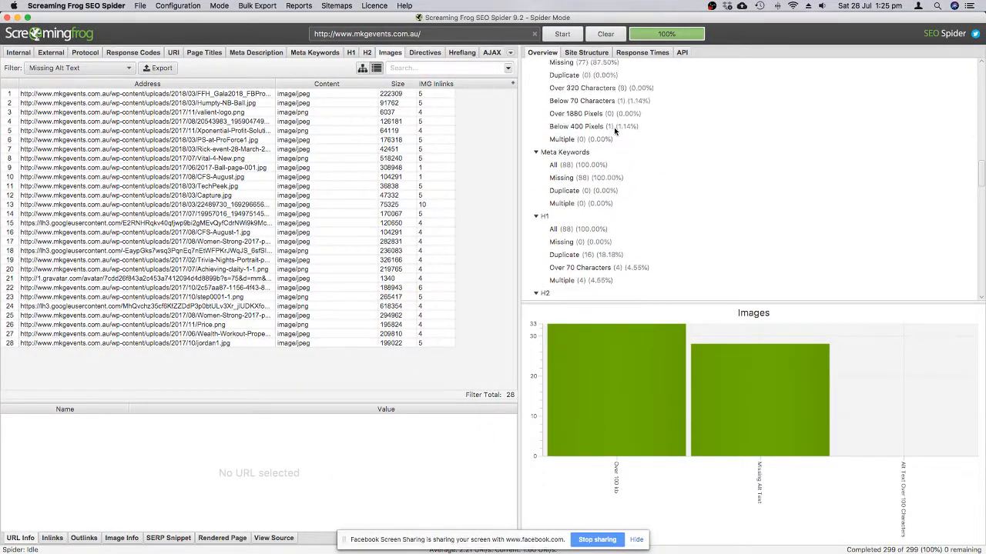
{"action": "scroll", "coordinate": [614, 132], "scroll_direction": "up", "scroll_amount": 2}
{"action": "left_click", "coordinate": [566, 131]}
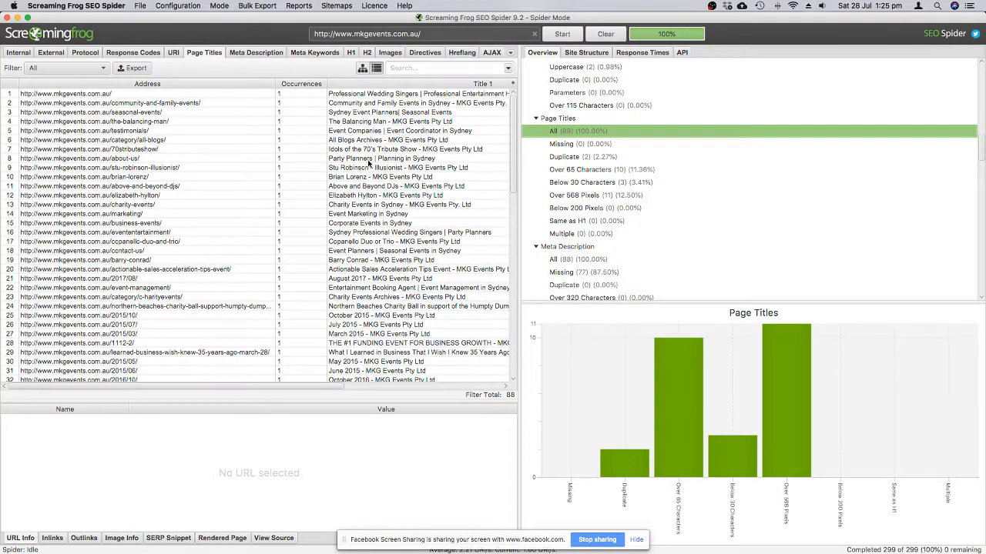
{"action": "scroll", "coordinate": [370, 163], "scroll_direction": "right", "scroll_amount": 3}
{"action": "scroll", "coordinate": [369, 162], "scroll_direction": "right", "scroll_amount": 5}
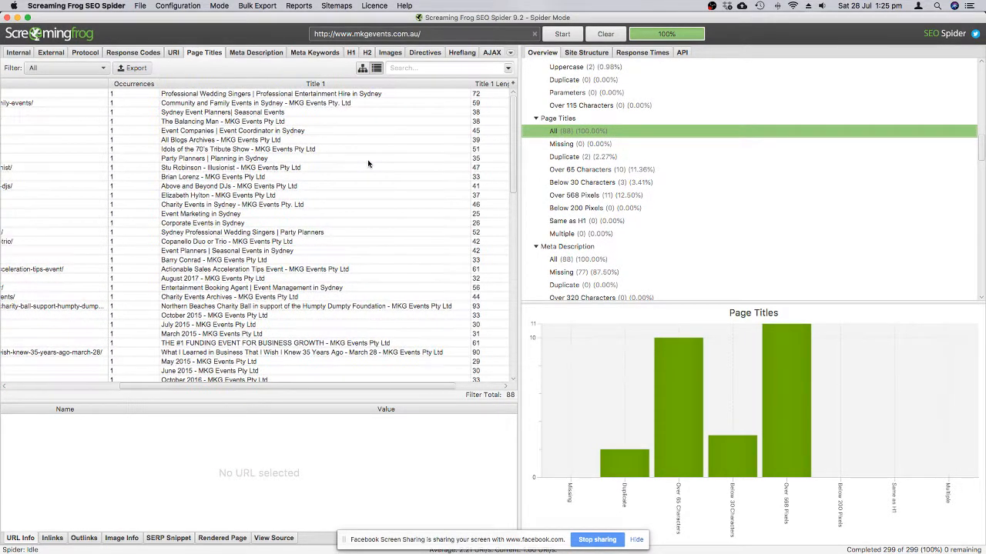
{"action": "scroll", "coordinate": [219, 151], "scroll_direction": "down", "scroll_amount": 3}
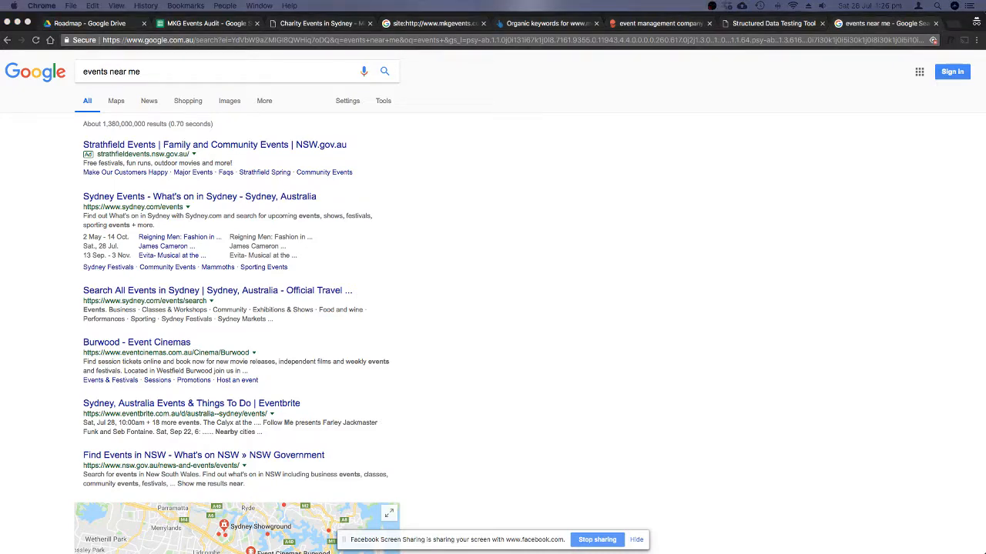
{"action": "scroll", "coordinate": [419, 315], "scroll_direction": "down", "scroll_amount": 2}
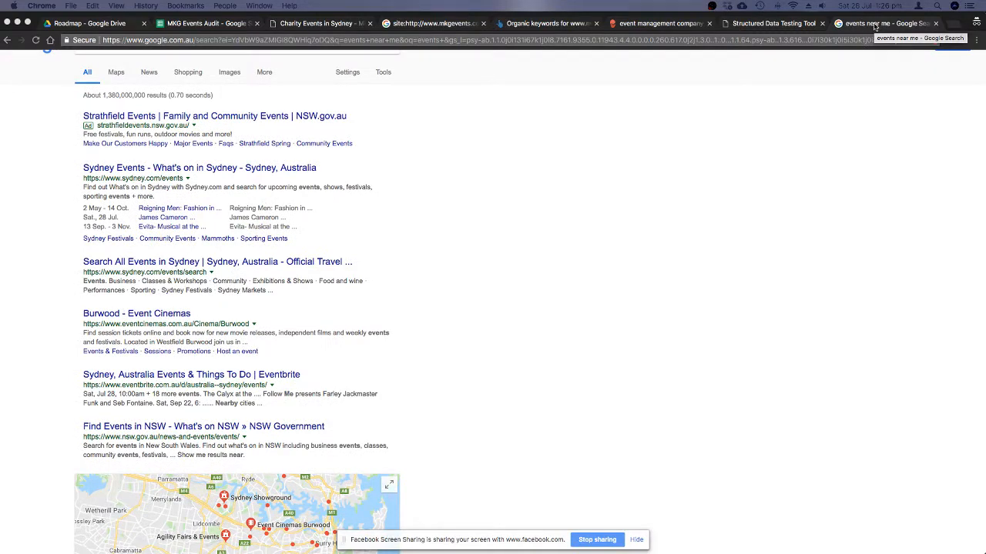
{"action": "left_click", "coordinate": [776, 23]}
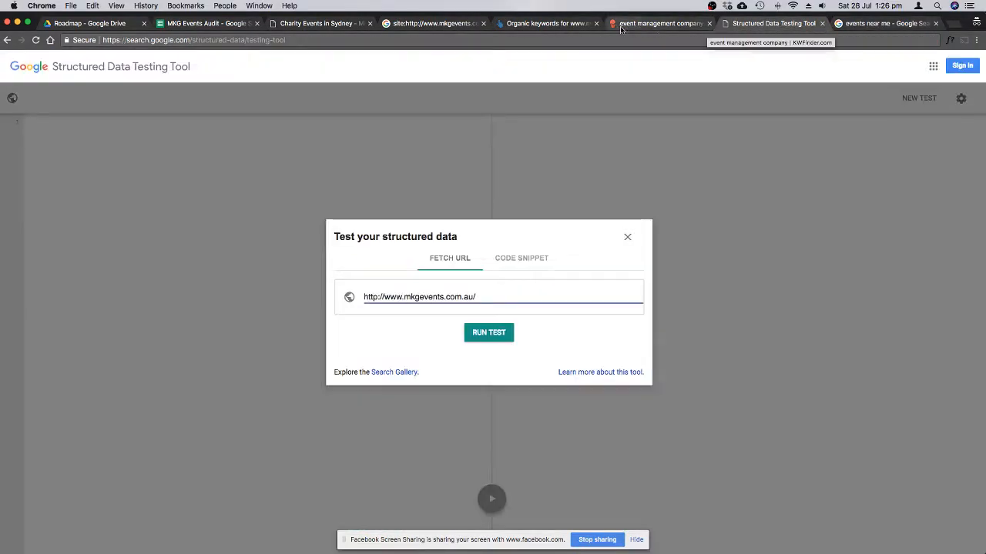
{"action": "left_click", "coordinate": [869, 24]}
{"action": "left_click", "coordinate": [437, 24]}
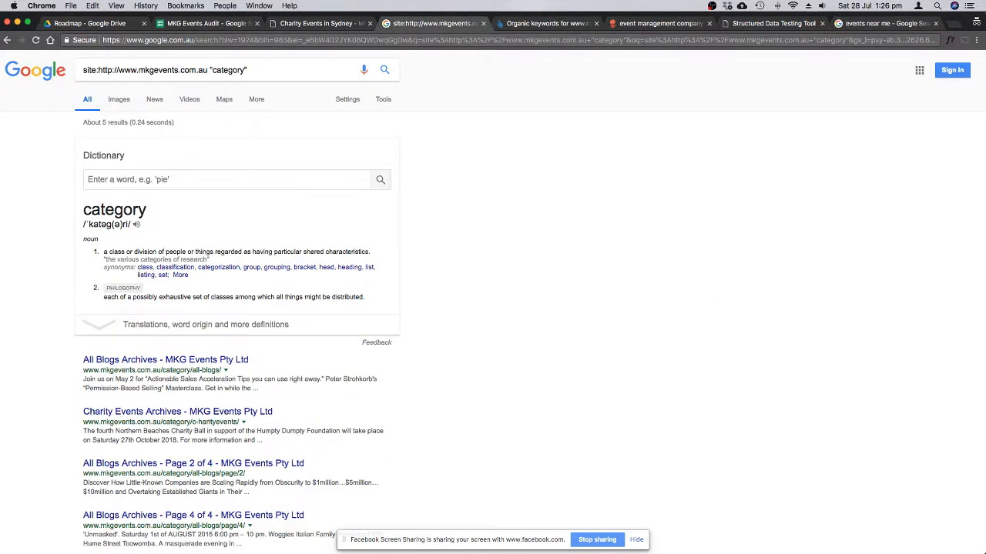
{"action": "scroll", "coordinate": [452, 362], "scroll_direction": "down", "scroll_amount": 3}
{"action": "scroll", "coordinate": [451, 363], "scroll_direction": "up", "scroll_amount": 3}
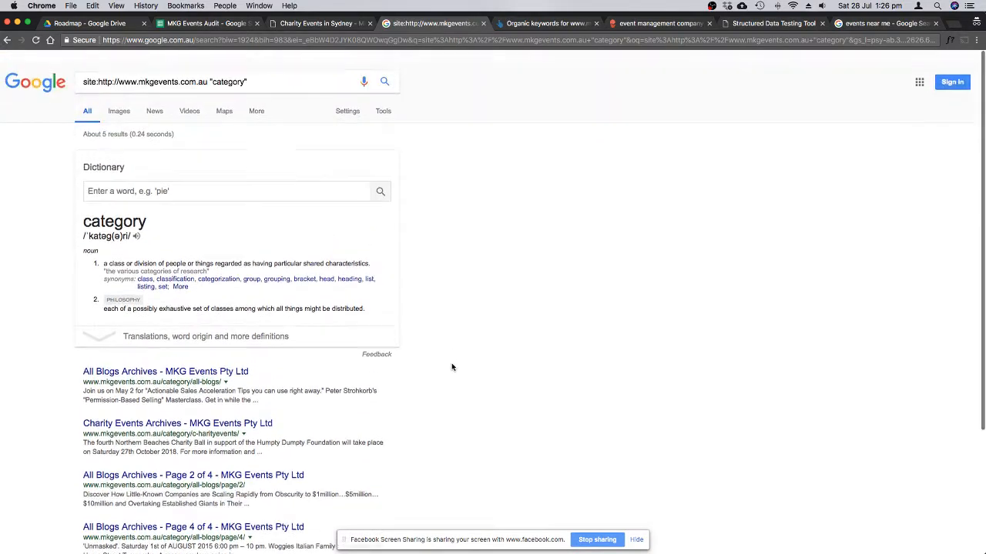
{"action": "double_click", "coordinate": [223, 71]}
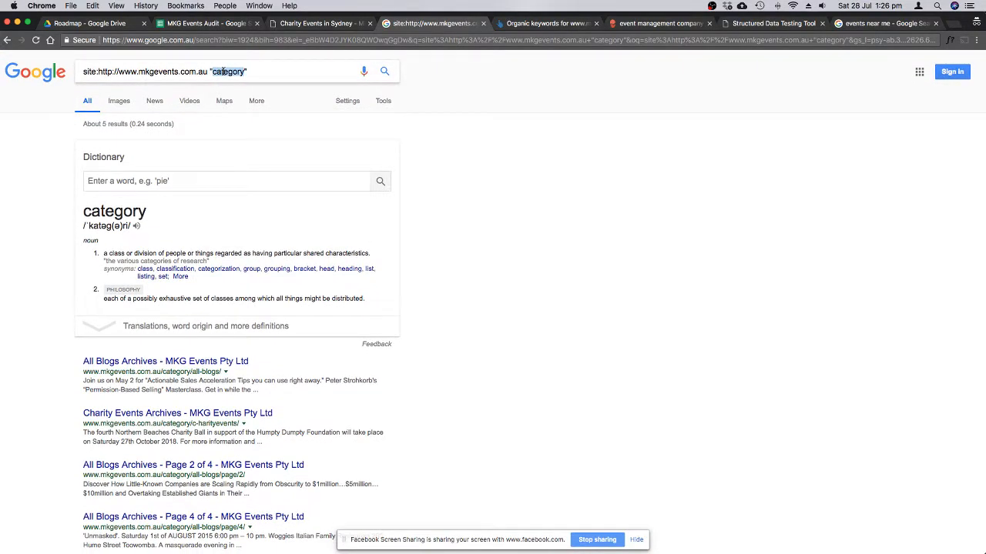
{"action": "key", "text": "BackSpace"}
{"action": "key", "text": "Delete"}
{"action": "key", "text": "BackSpace"}
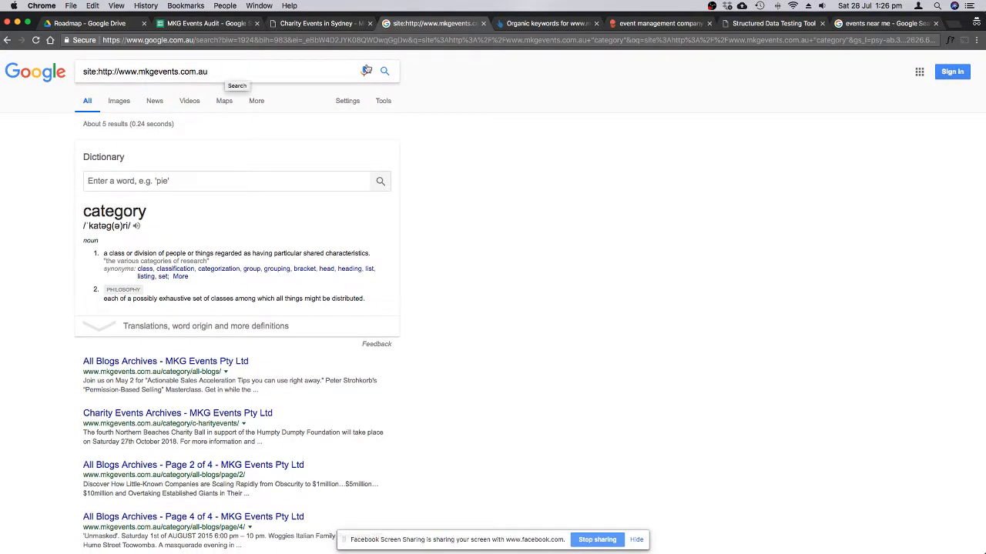
{"action": "left_click", "coordinate": [383, 72]}
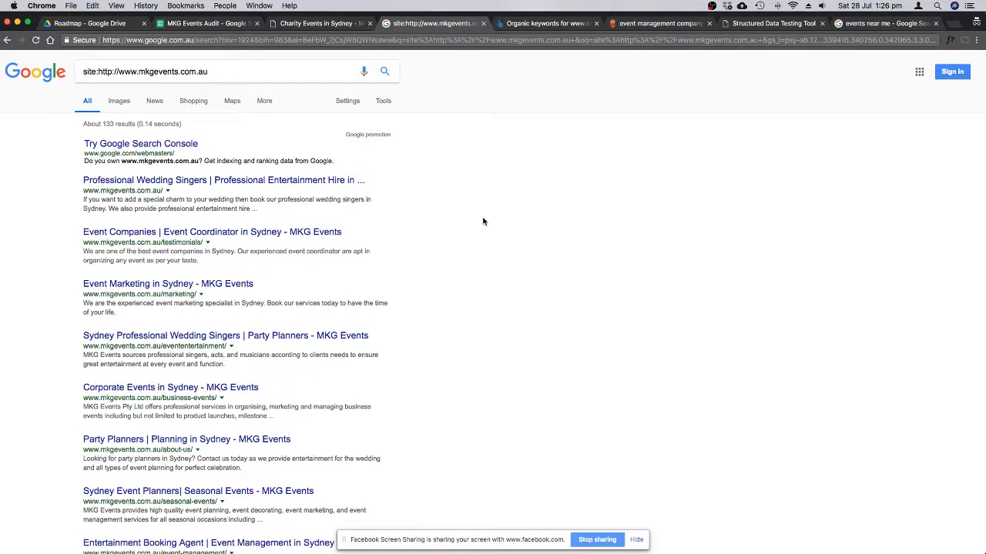
{"action": "scroll", "coordinate": [483, 221], "scroll_direction": "down", "scroll_amount": 1}
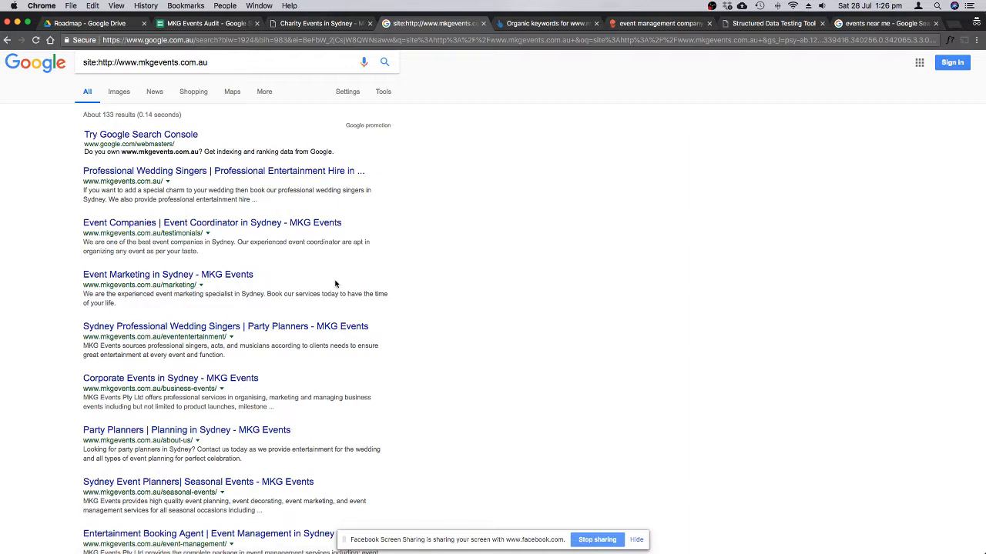
Look back through the audit sheet's completed checks and the open items in the Sitewide OnPage Issue and CTR Optimisation sections.
{"action": "left_click", "coordinate": [194, 24]}
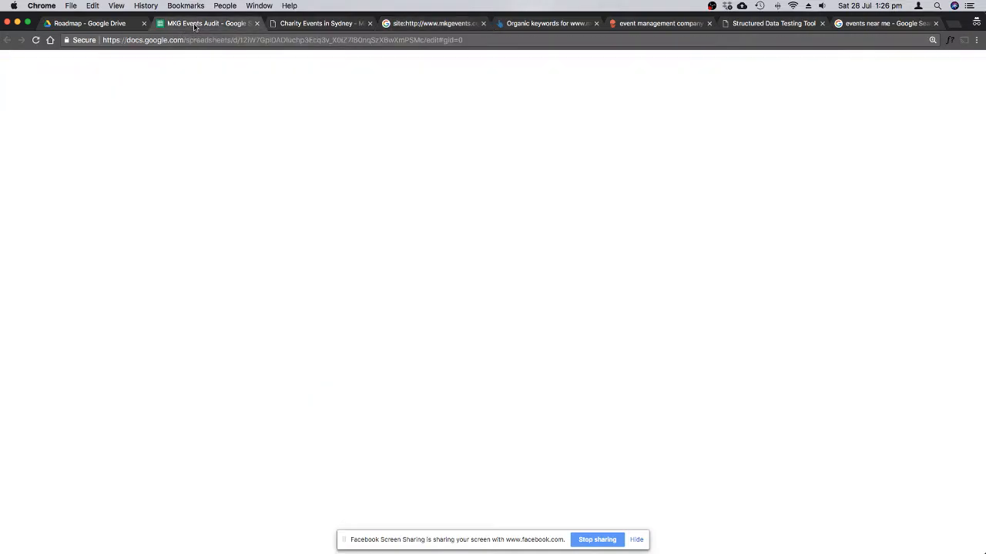
{"action": "scroll", "coordinate": [253, 246], "scroll_direction": "up", "scroll_amount": 15}
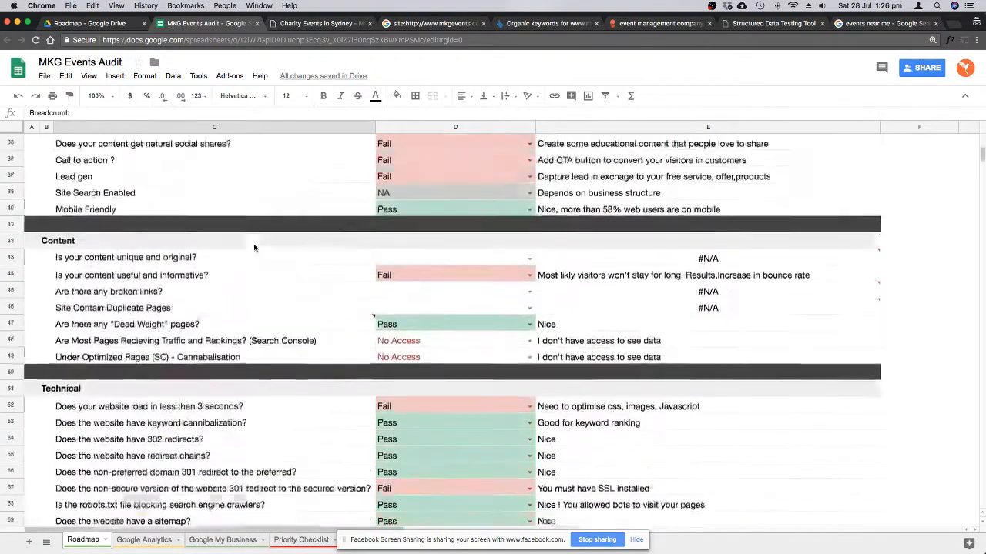
{"action": "scroll", "coordinate": [254, 247], "scroll_direction": "up", "scroll_amount": 2}
{"action": "scroll", "coordinate": [254, 247], "scroll_direction": "down", "scroll_amount": 5}
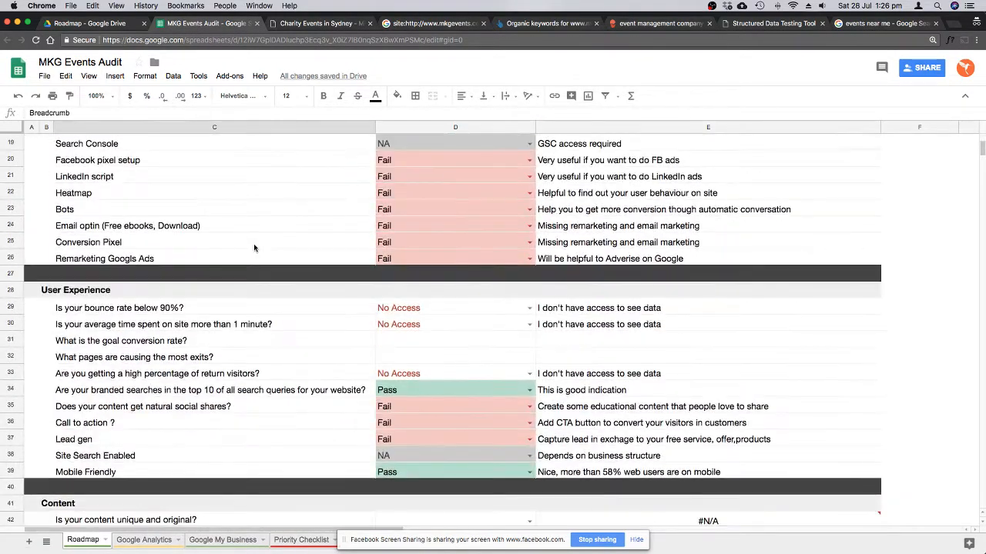
{"action": "scroll", "coordinate": [254, 247], "scroll_direction": "down", "scroll_amount": 14}
{"action": "scroll", "coordinate": [253, 248], "scroll_direction": "down", "scroll_amount": 4}
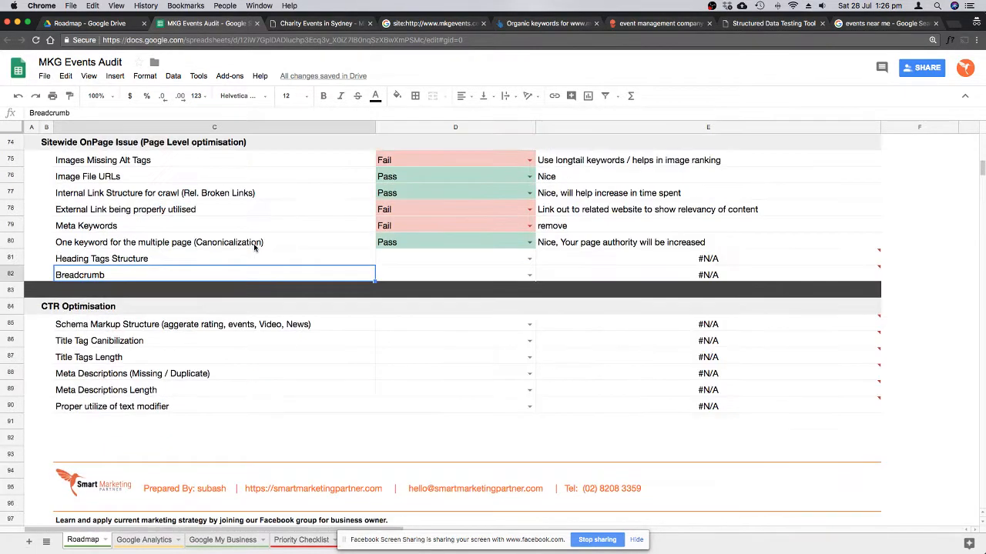
{"action": "scroll", "coordinate": [253, 247], "scroll_direction": "up", "scroll_amount": 2}
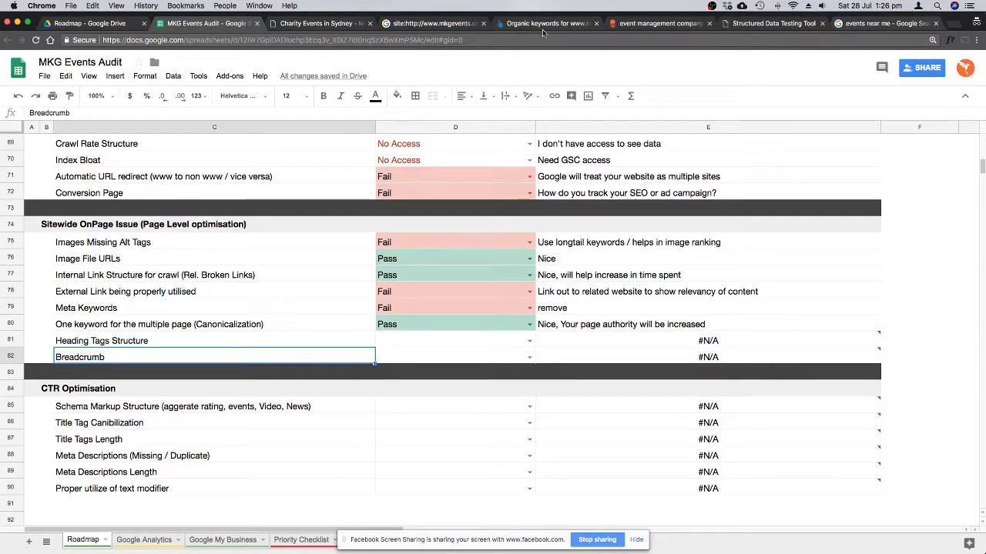
Review the titles and descriptions on the first page of Google results for the MKG Events site search.
{"action": "left_click", "coordinate": [430, 24]}
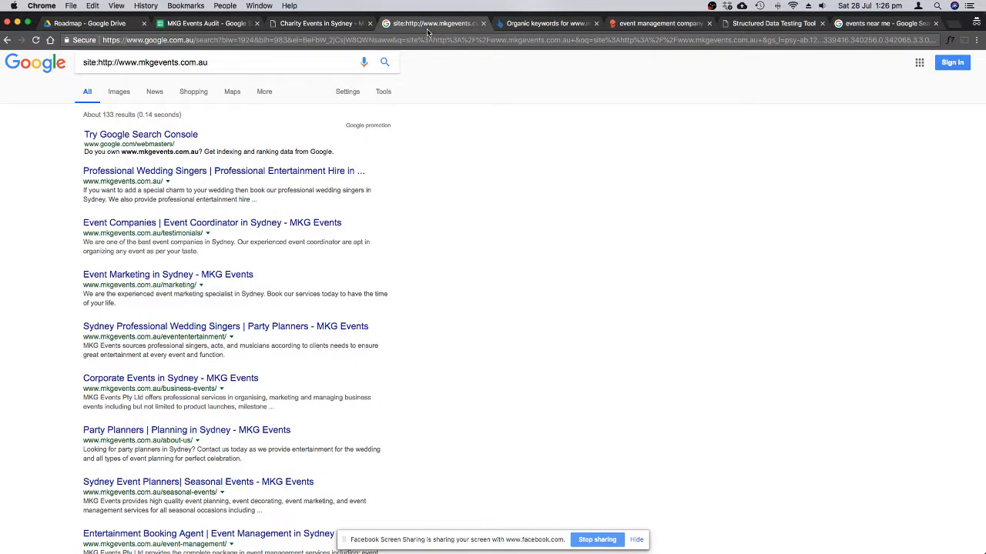
{"action": "scroll", "coordinate": [438, 493], "scroll_direction": "down", "scroll_amount": 3}
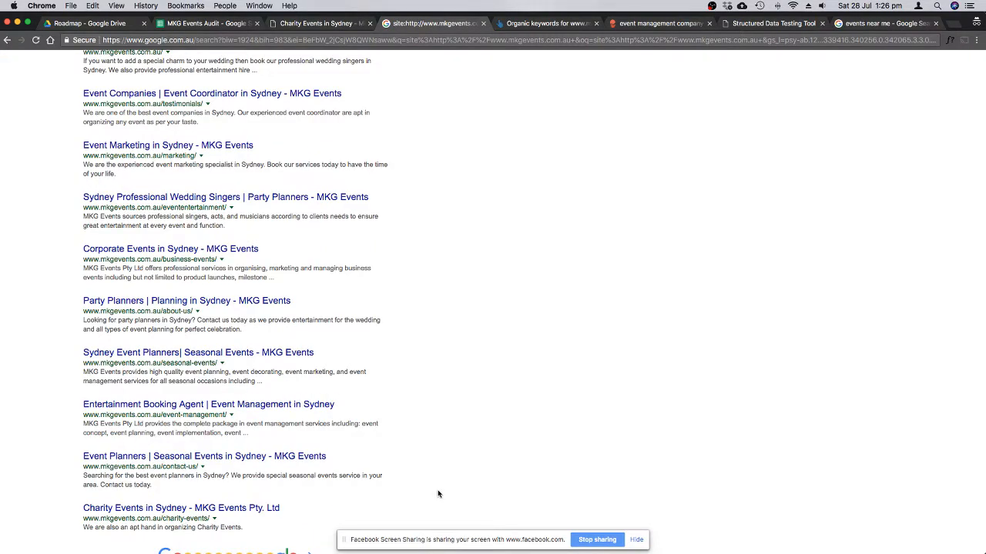
{"action": "scroll", "coordinate": [385, 383], "scroll_direction": "down", "scroll_amount": 1}
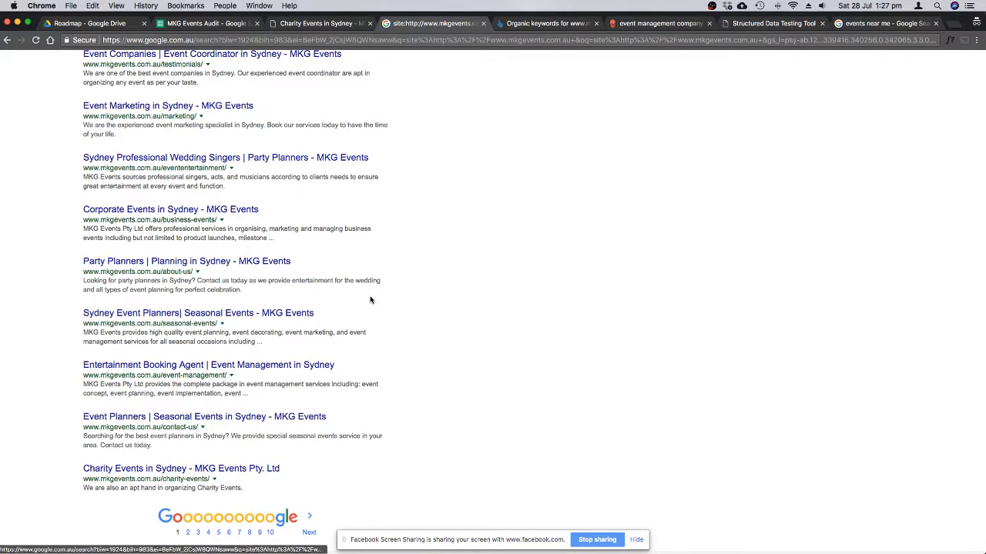
{"action": "scroll", "coordinate": [493, 323], "scroll_direction": "up", "scroll_amount": 2}
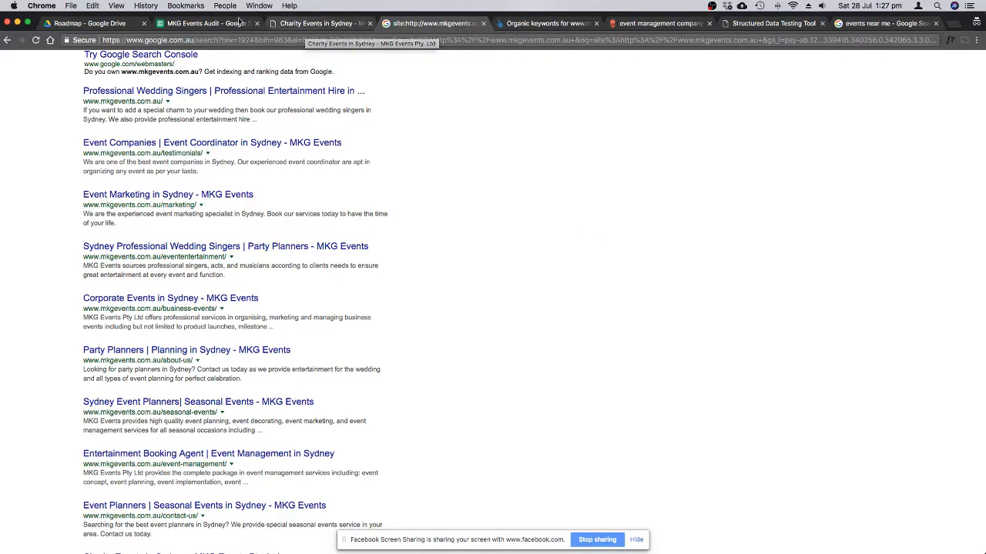
In the audit sheet, mark the Heading Tags Structure check as Pass and the Breadcrumb check as Fail.
{"action": "left_click", "coordinate": [208, 24]}
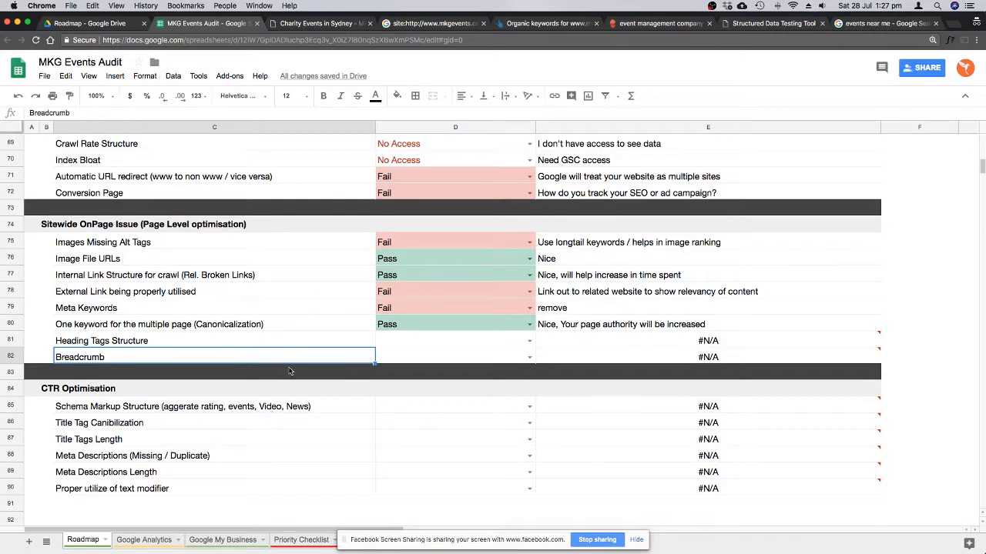
{"action": "scroll", "coordinate": [291, 371], "scroll_direction": "down", "scroll_amount": 1}
{"action": "left_click", "coordinate": [180, 307]}
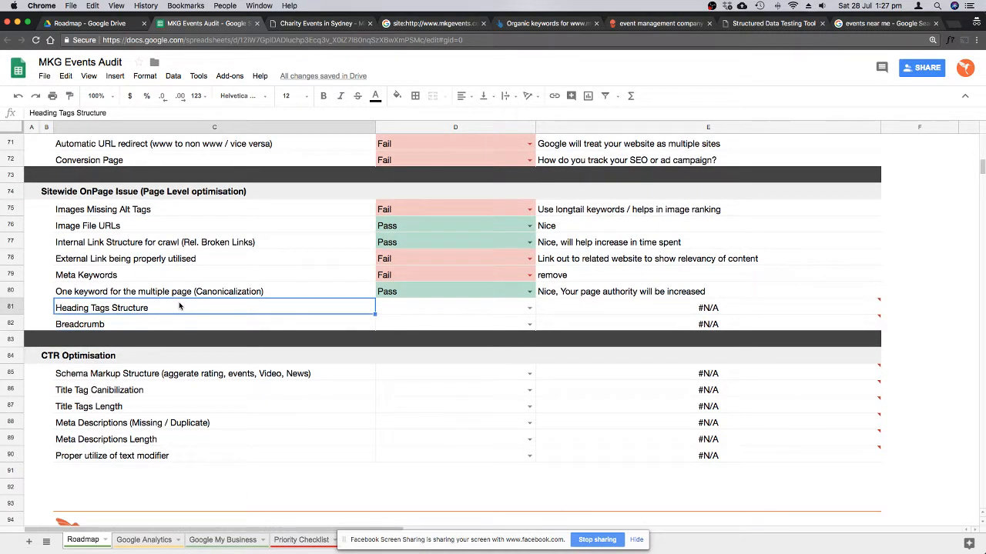
{"action": "double_click", "coordinate": [432, 308]}
{"action": "left_click", "coordinate": [433, 322]}
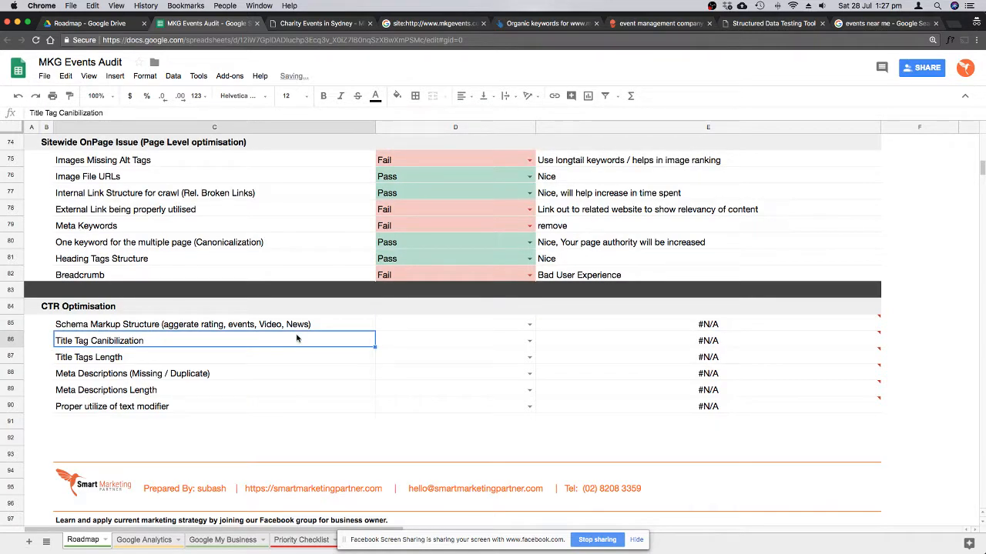
Examine the event dates listed under the Sydney Events result in the "events near me" Google search.
{"action": "scroll", "coordinate": [296, 339], "scroll_direction": "down", "scroll_amount": 1}
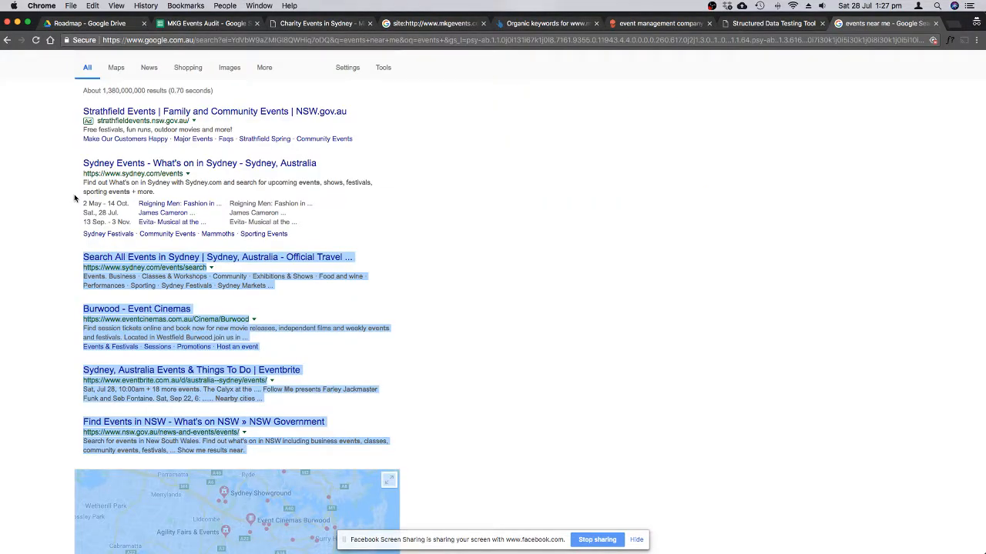
{"action": "left_click_drag", "start_coordinate": [77, 198], "coordinate": [77, 191]}
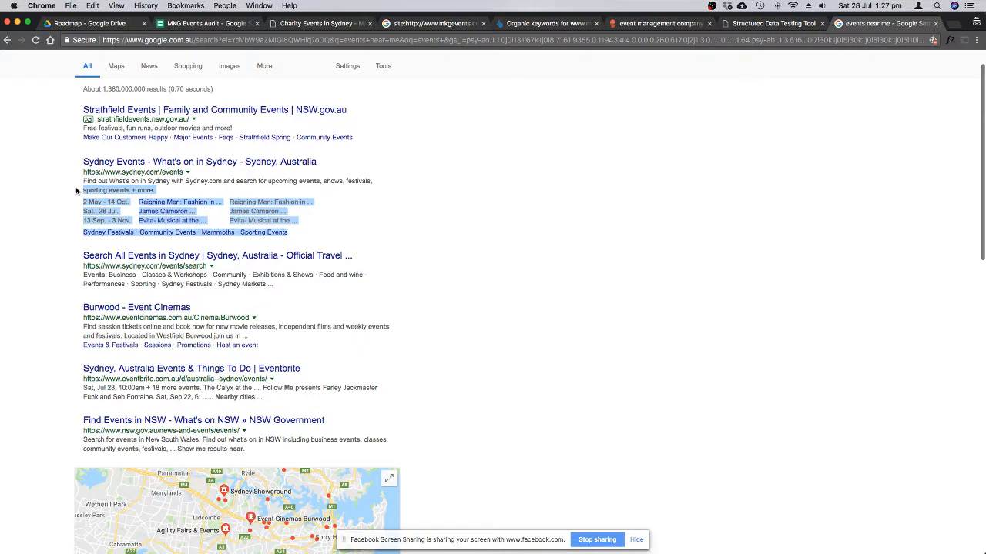
{"action": "left_click", "coordinate": [76, 191]}
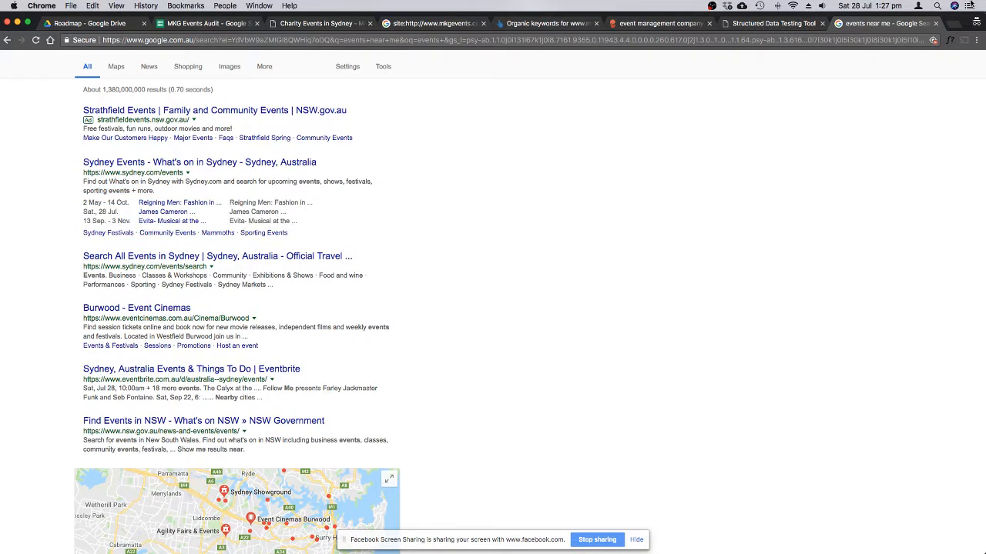
{"action": "left_click", "coordinate": [935, 24]}
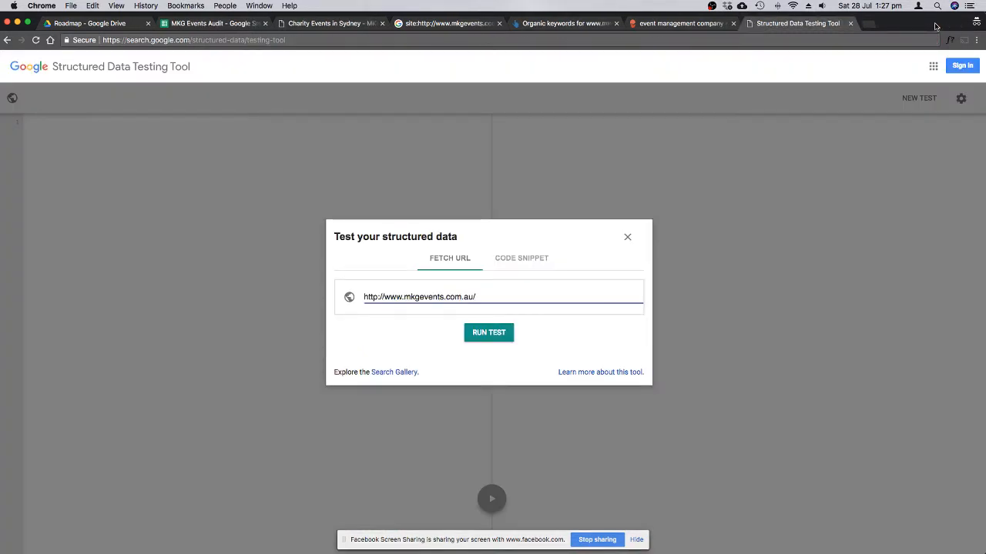
{"action": "left_click", "coordinate": [492, 337]}
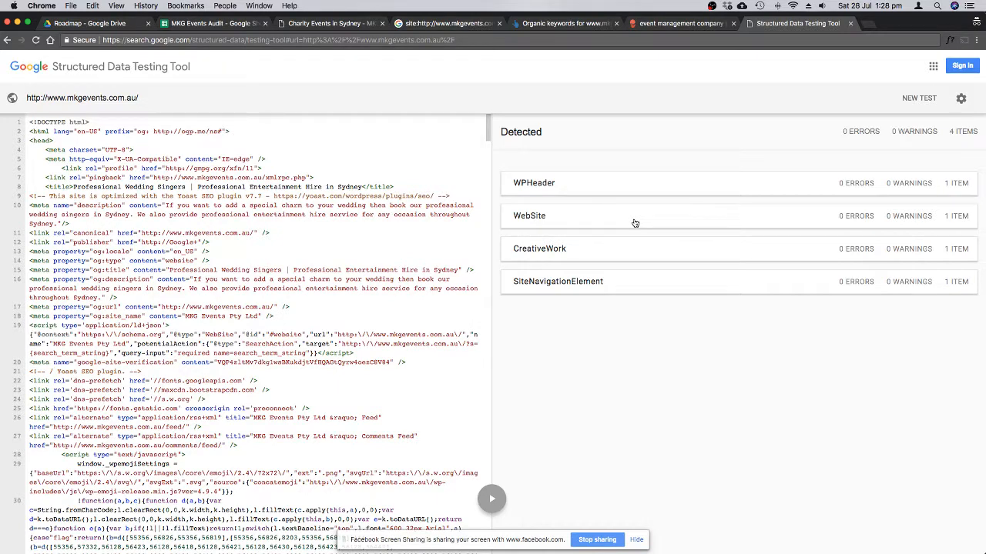
Open the website's Business Events page from its Event Management section and return to the Structured Data Testing Tool.
{"action": "left_click", "coordinate": [332, 23]}
{"action": "mouse_move", "coordinate": [360, 78]}
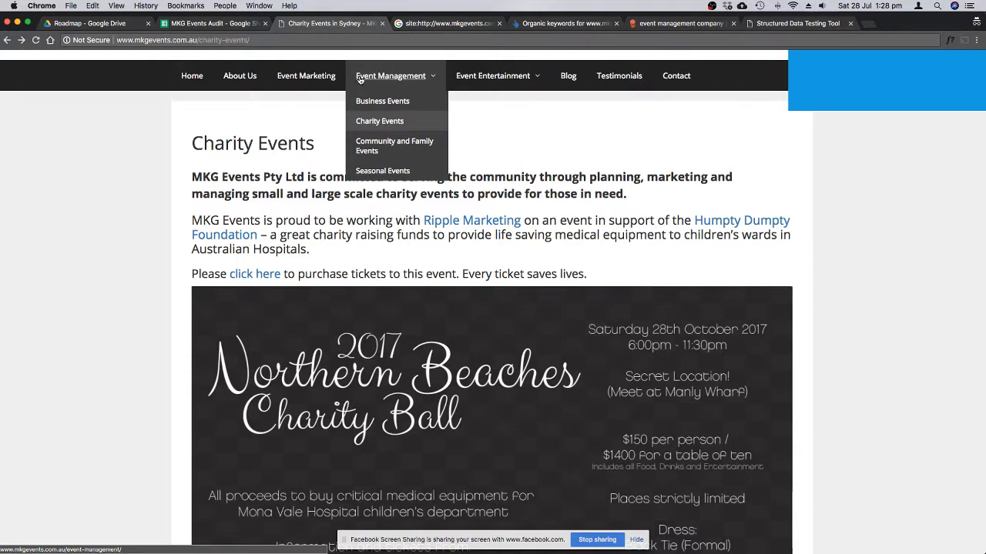
{"action": "left_click", "coordinate": [359, 79]}
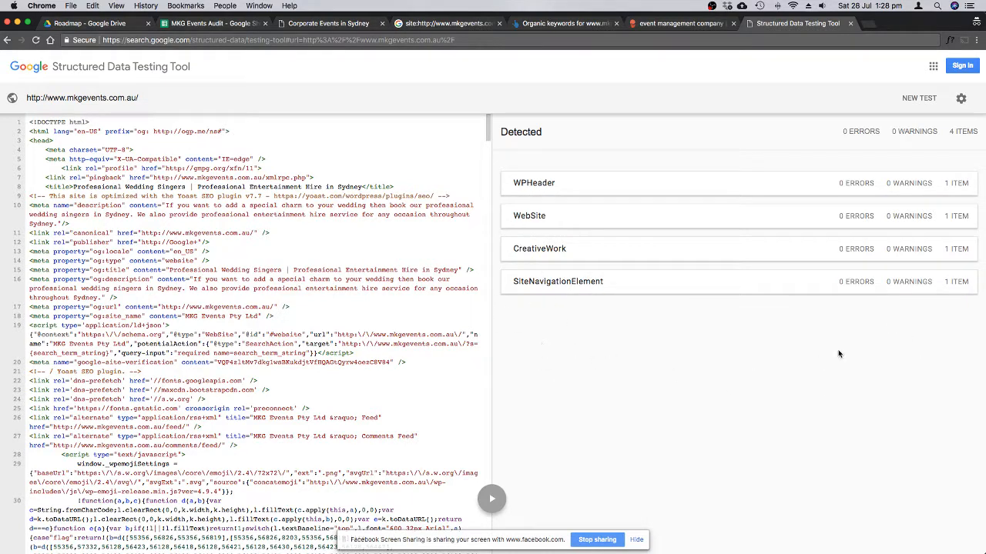
Open the detected WebSite item's details, and in the audit sheet mark the Schema Markup Structure check as Fail.
{"action": "left_click", "coordinate": [563, 217]}
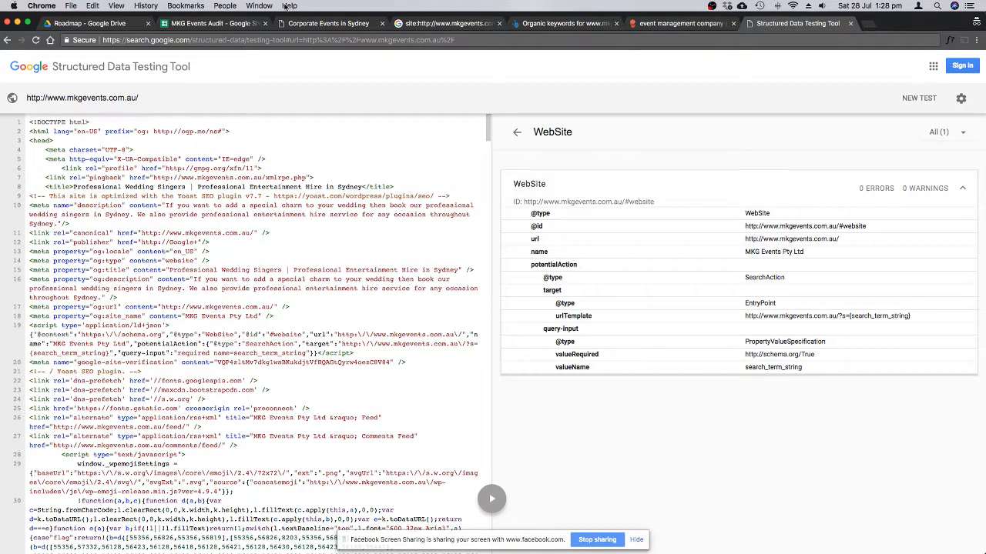
{"action": "left_click", "coordinate": [221, 23]}
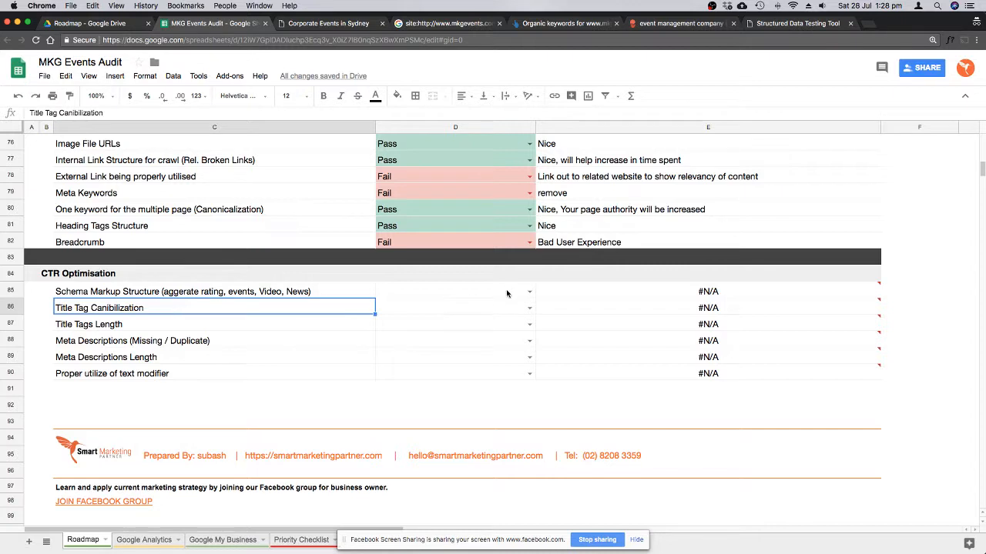
{"action": "left_click", "coordinate": [527, 291]}
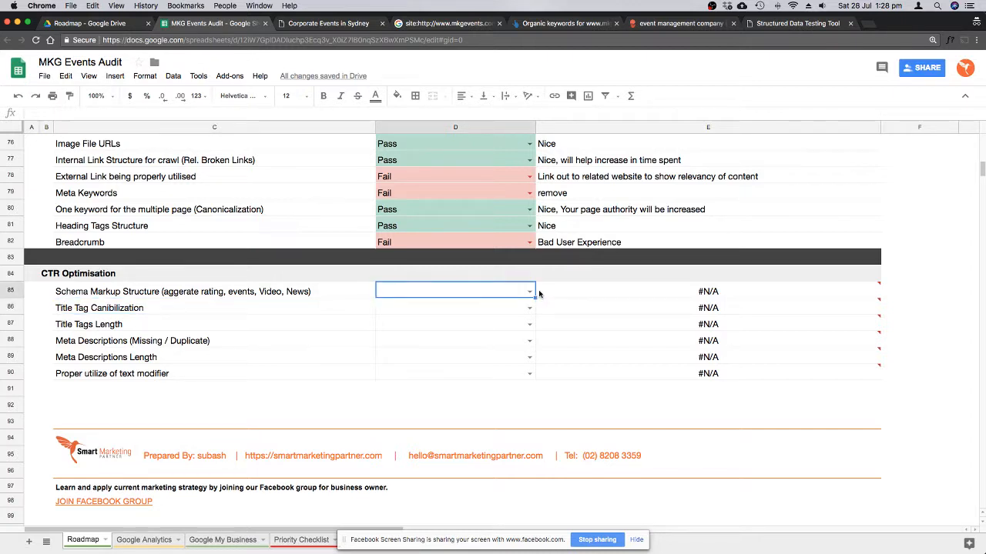
{"action": "left_click", "coordinate": [529, 292]}
{"action": "left_click", "coordinate": [416, 322]}
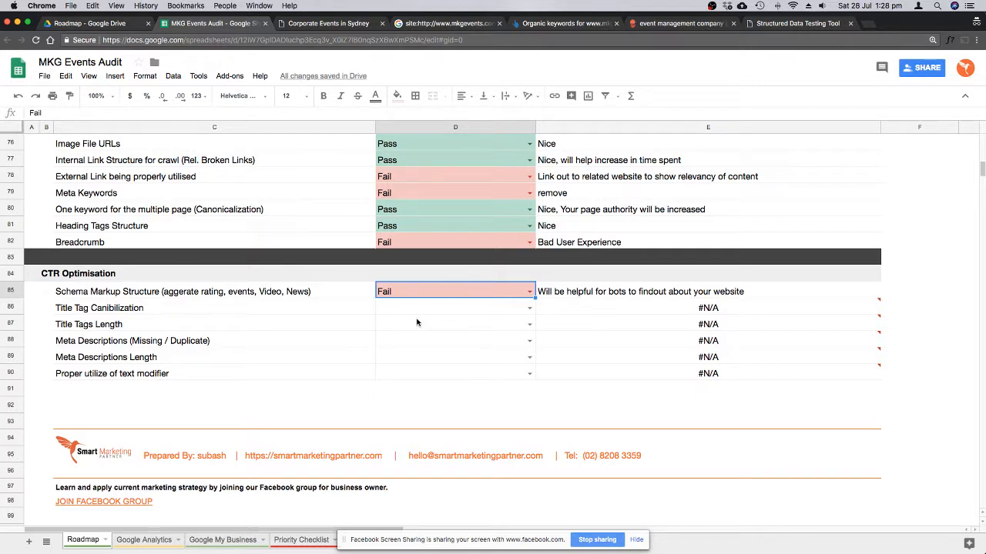
{"action": "left_click", "coordinate": [238, 309]}
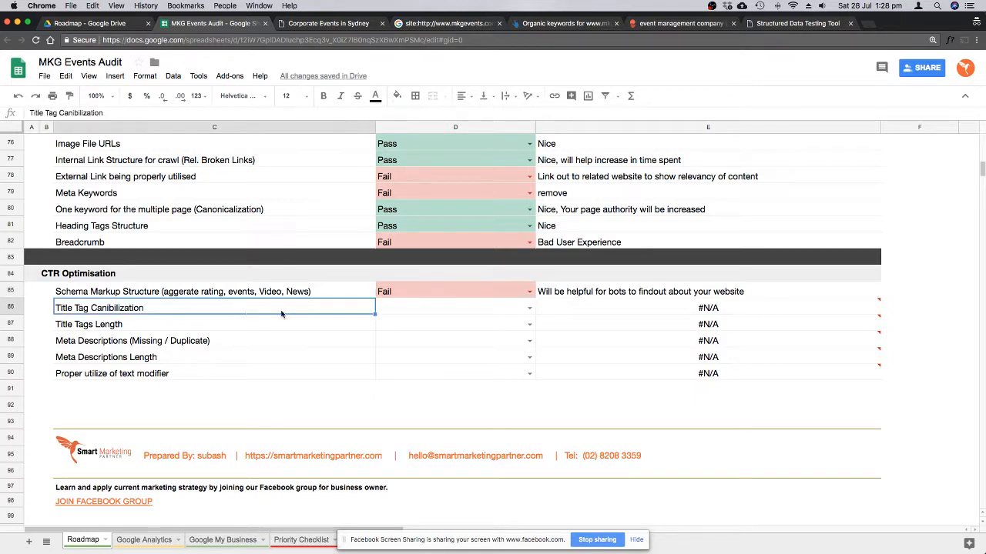
{"action": "left_click", "coordinate": [451, 23]}
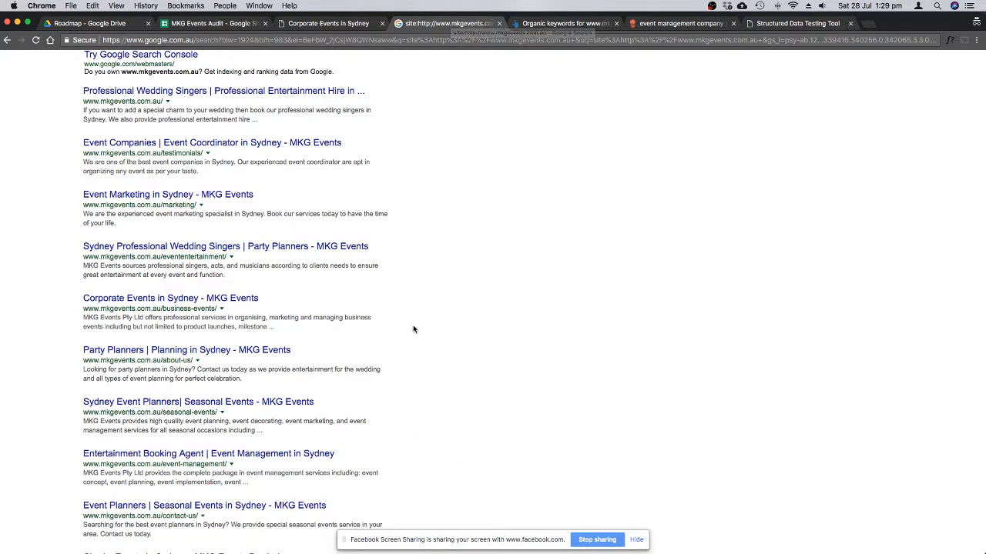
{"action": "scroll", "coordinate": [404, 307], "scroll_direction": "down", "scroll_amount": 1}
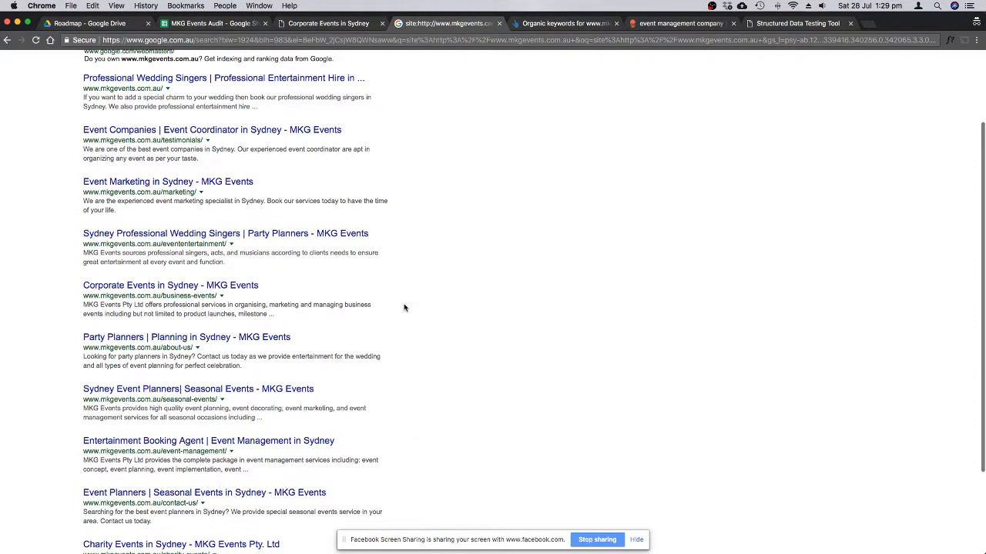
{"action": "scroll", "coordinate": [404, 308], "scroll_direction": "down", "scroll_amount": 3}
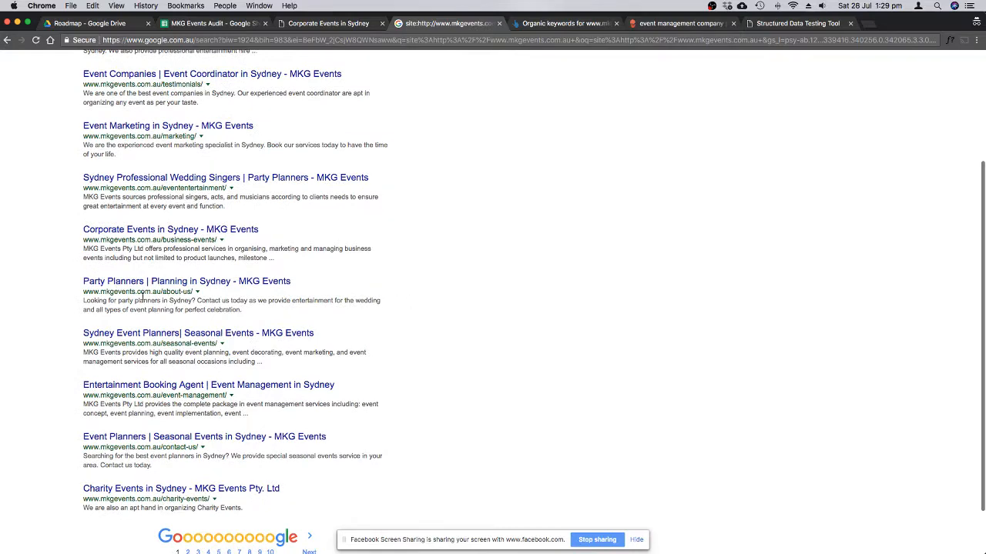
{"action": "scroll", "coordinate": [369, 361], "scroll_direction": "down", "scroll_amount": 2}
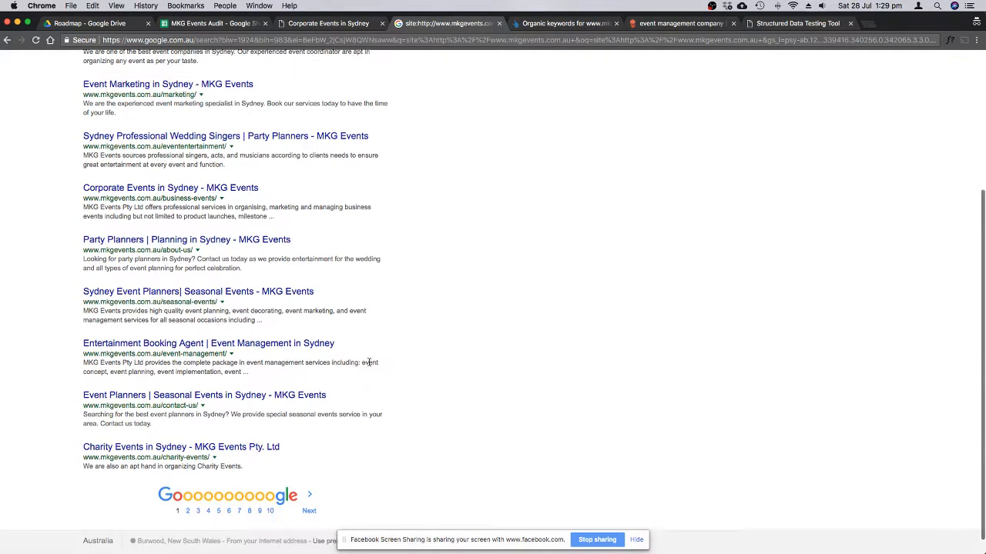
{"action": "scroll", "coordinate": [369, 362], "scroll_direction": "down", "scroll_amount": 1}
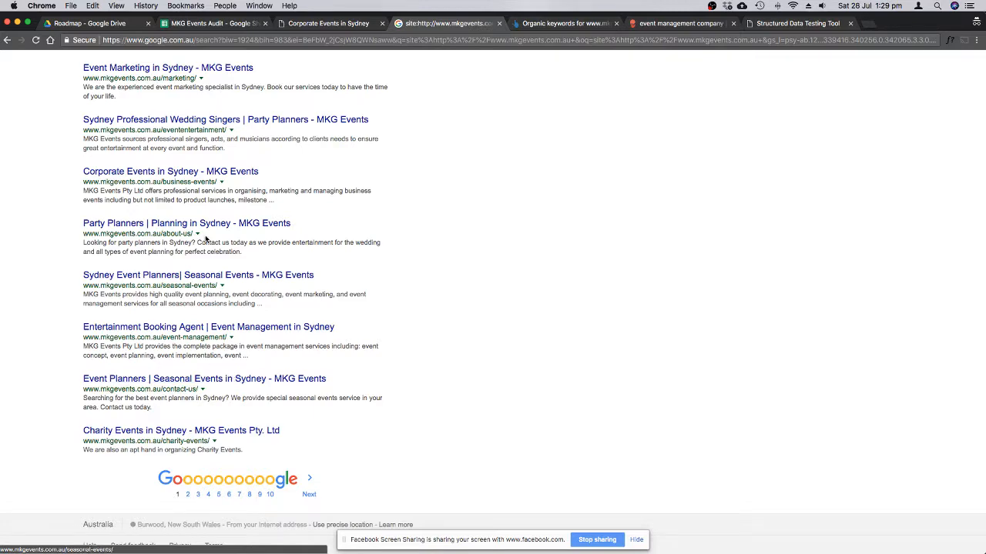
{"action": "scroll", "coordinate": [282, 418], "scroll_direction": "up", "scroll_amount": 1}
{"action": "scroll", "coordinate": [282, 418], "scroll_direction": "up", "scroll_amount": 5}
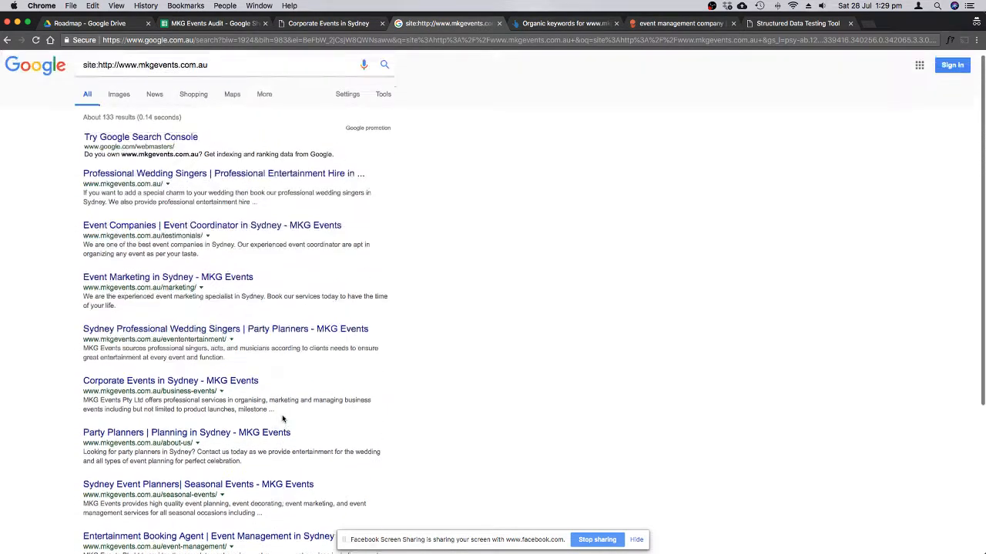
In the audit sheet, mark the Title Tag Canibilization check as Pass.
{"action": "left_click", "coordinate": [202, 25]}
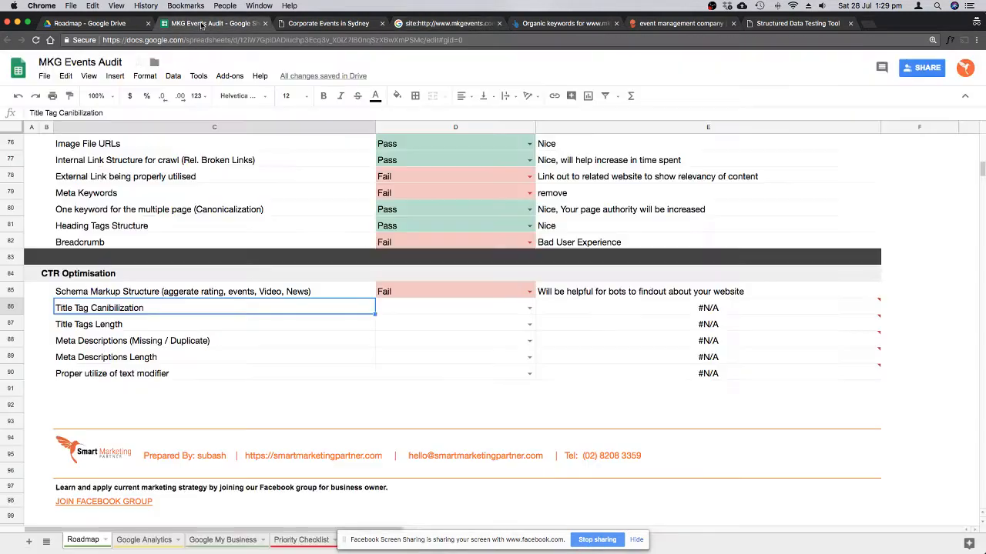
{"action": "left_click", "coordinate": [529, 308]}
{"action": "left_click", "coordinate": [395, 324]}
{"action": "left_click", "coordinate": [468, 354]}
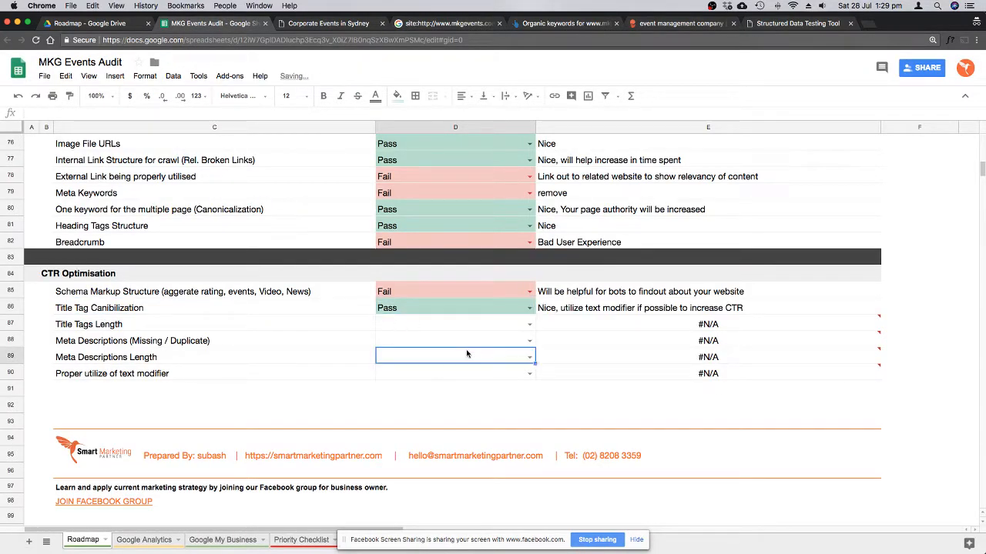
For the Title Tags Length check, examine the page titles in Screaming Frog that are duplicate, over 65 characters and below 30 characters.
{"action": "scroll", "coordinate": [344, 328], "scroll_direction": "down", "scroll_amount": 1}
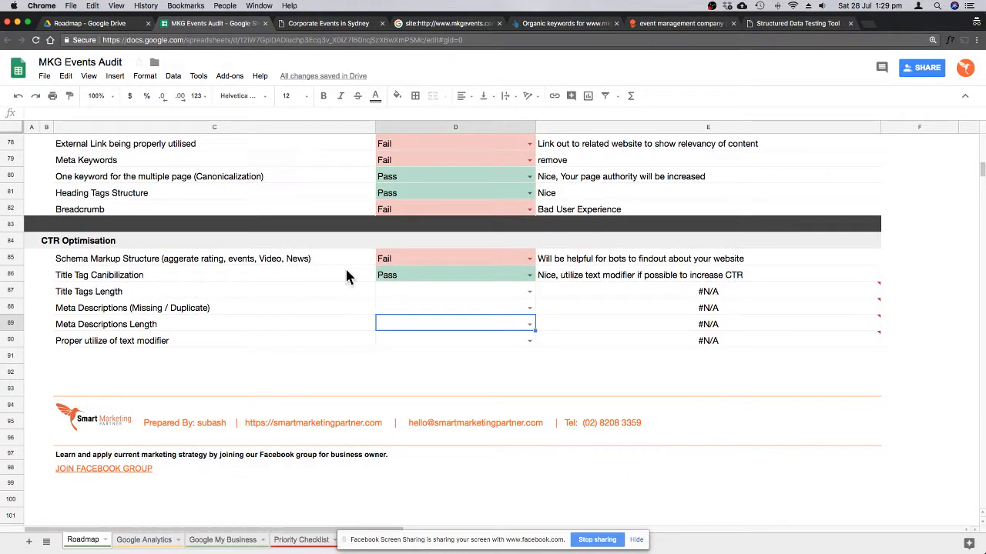
{"action": "left_click", "coordinate": [502, 296]}
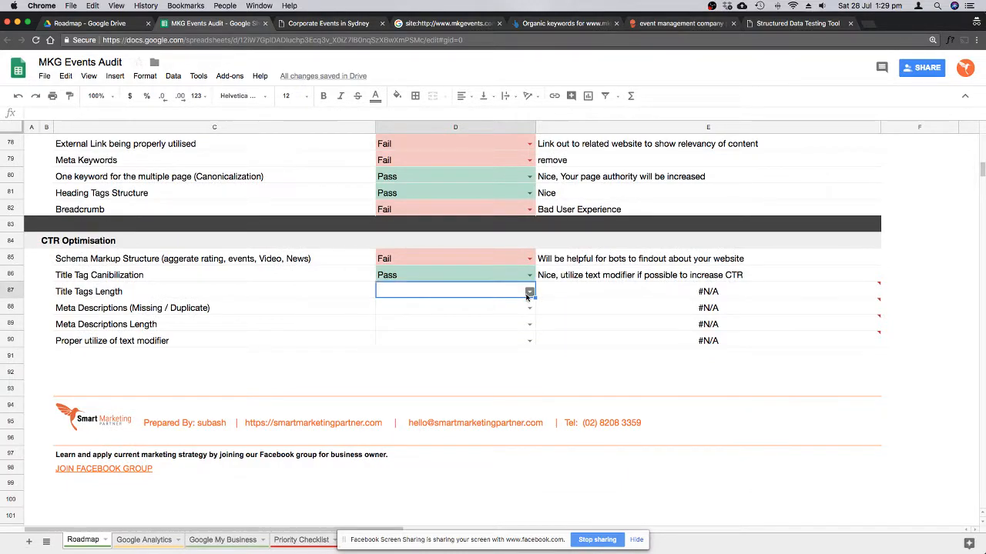
{"action": "key", "text": "ctrl+Right"}
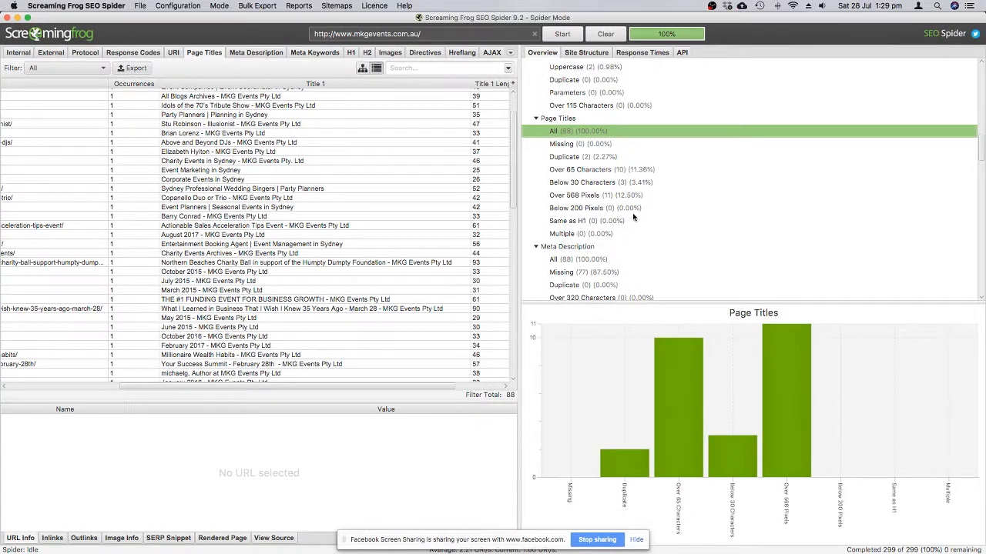
{"action": "left_click", "coordinate": [579, 159]}
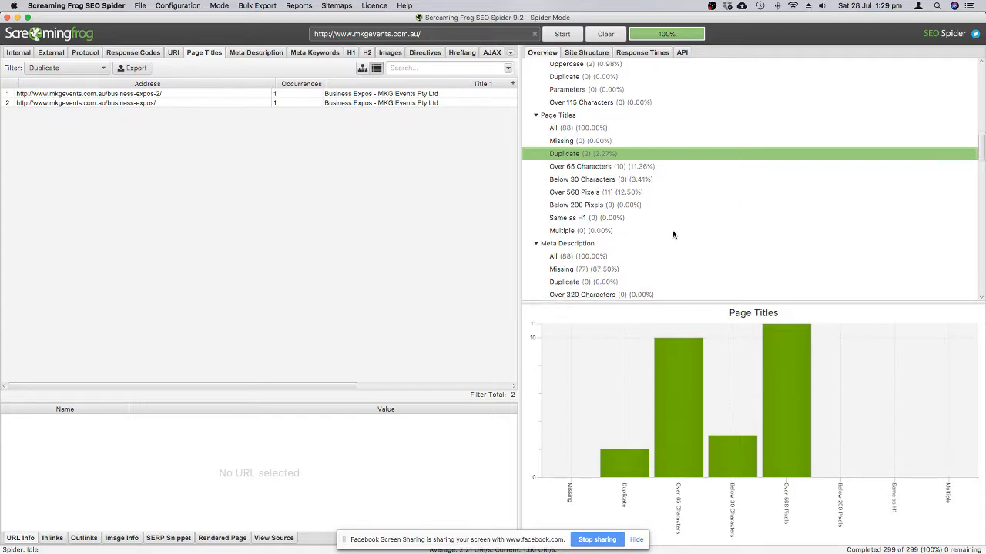
{"action": "scroll", "coordinate": [675, 234], "scroll_direction": "down", "scroll_amount": 3}
{"action": "left_click", "coordinate": [598, 123]}
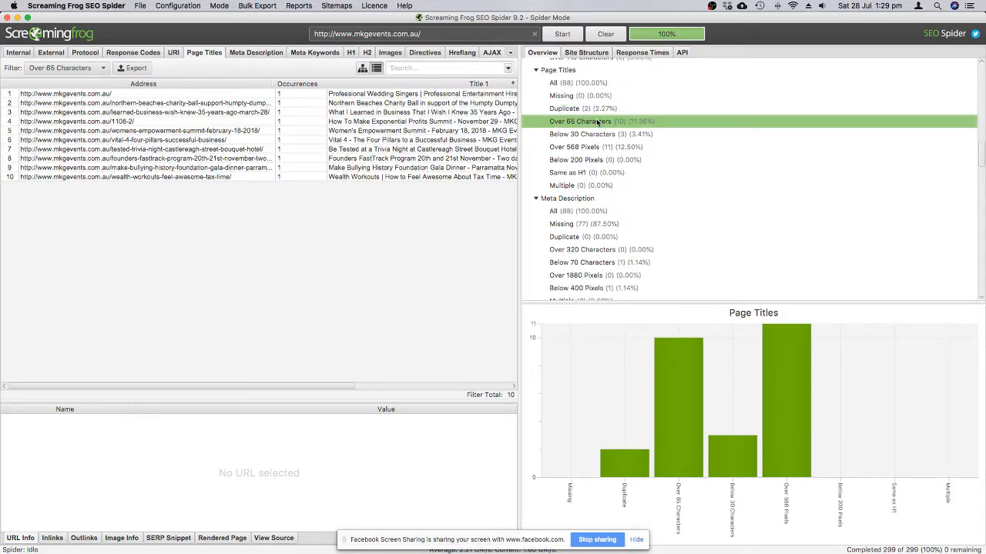
{"action": "scroll", "coordinate": [365, 142], "scroll_direction": "right", "scroll_amount": 5}
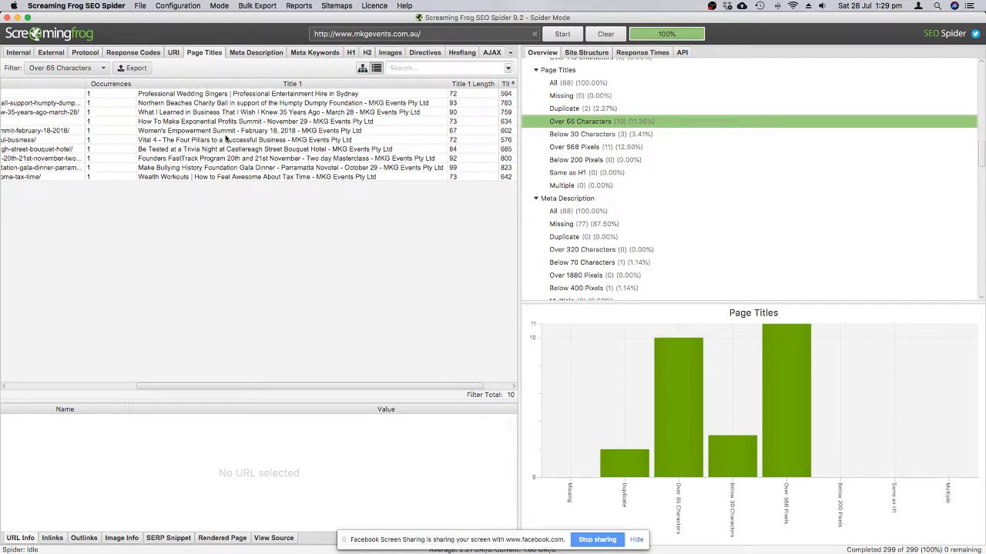
{"action": "left_click", "coordinate": [585, 137]}
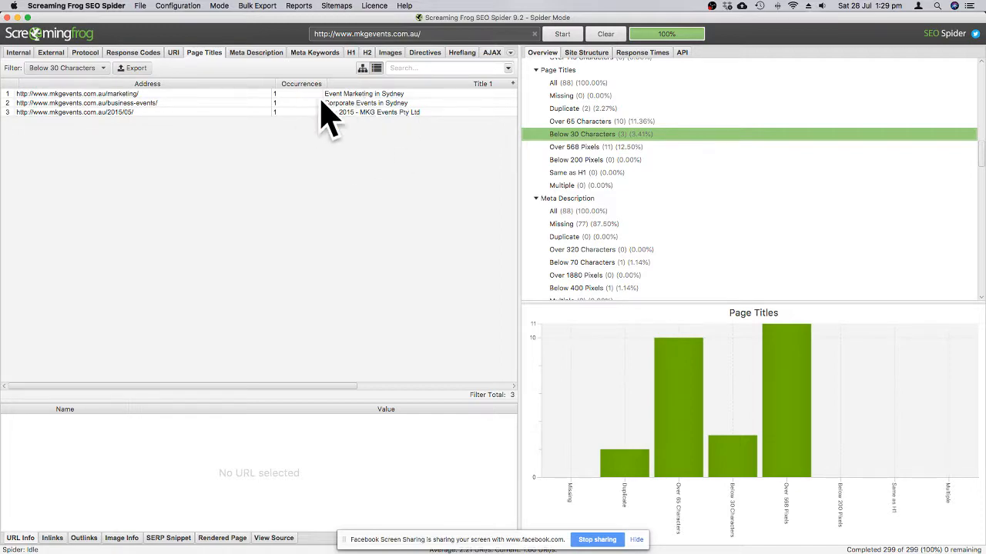
{"action": "key", "text": "ctrl+Left"}
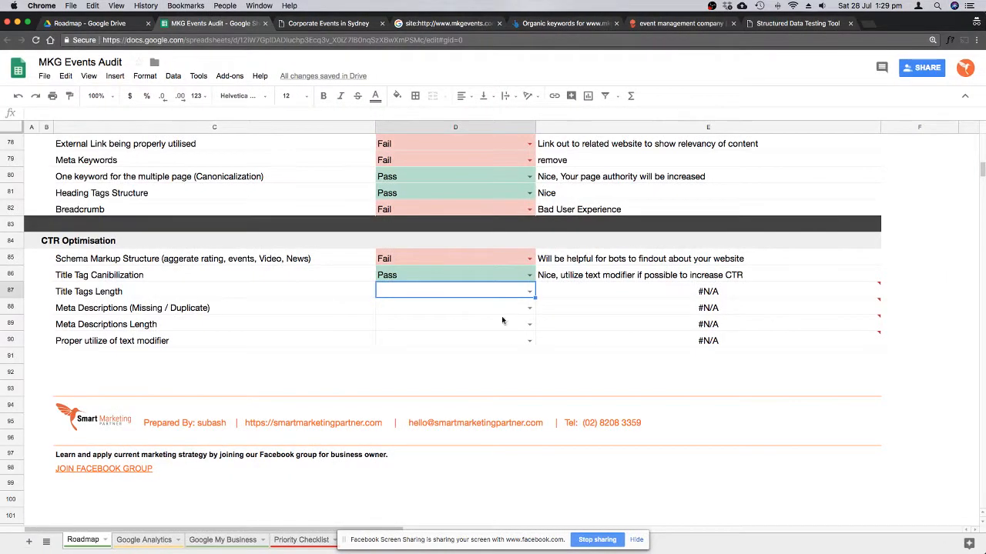
Look at the titles in the site's Google results, and in the audit sheet mark the Title Tags Length check as Fail.
{"action": "left_click", "coordinate": [431, 23]}
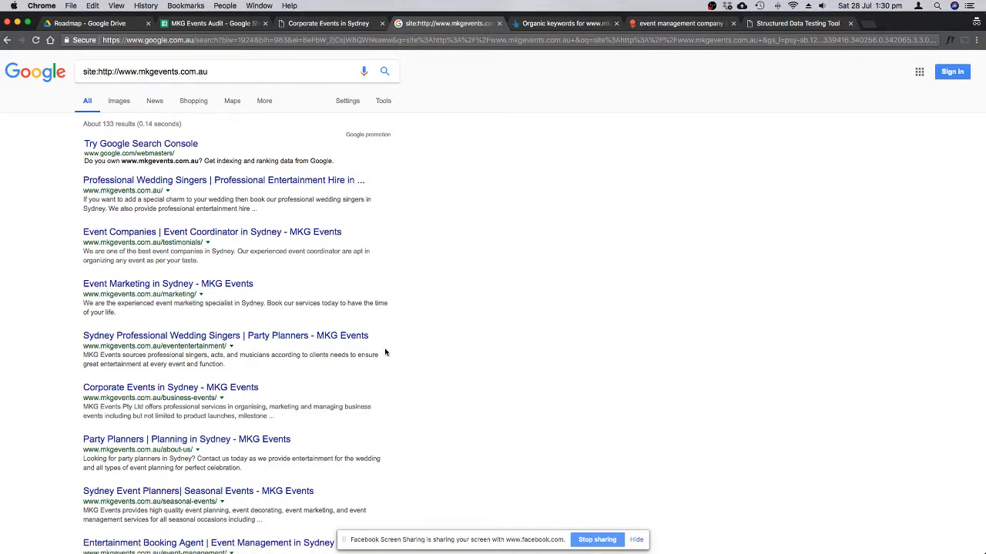
{"action": "left_click", "coordinate": [218, 24]}
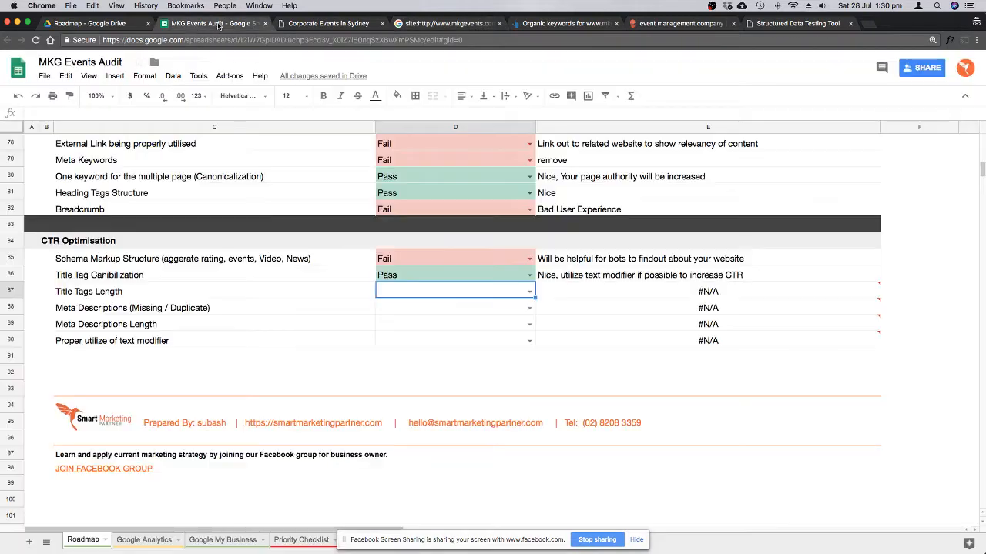
{"action": "left_click", "coordinate": [529, 293]}
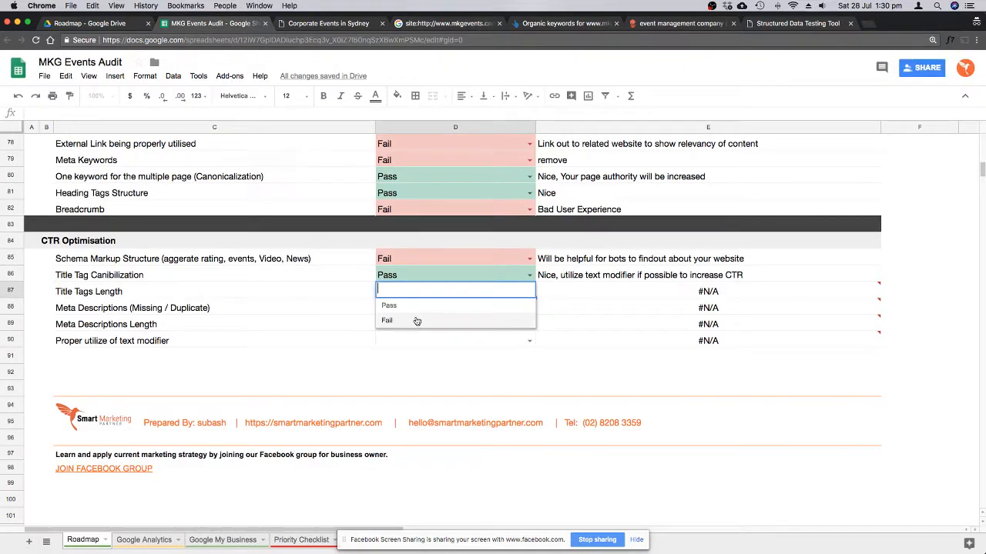
{"action": "left_click", "coordinate": [387, 321]}
For the Meta Descriptions (Missing / Duplicate) check, list the duplicate and the missing meta descriptions in Screaming Frog.
{"action": "left_click", "coordinate": [524, 310]}
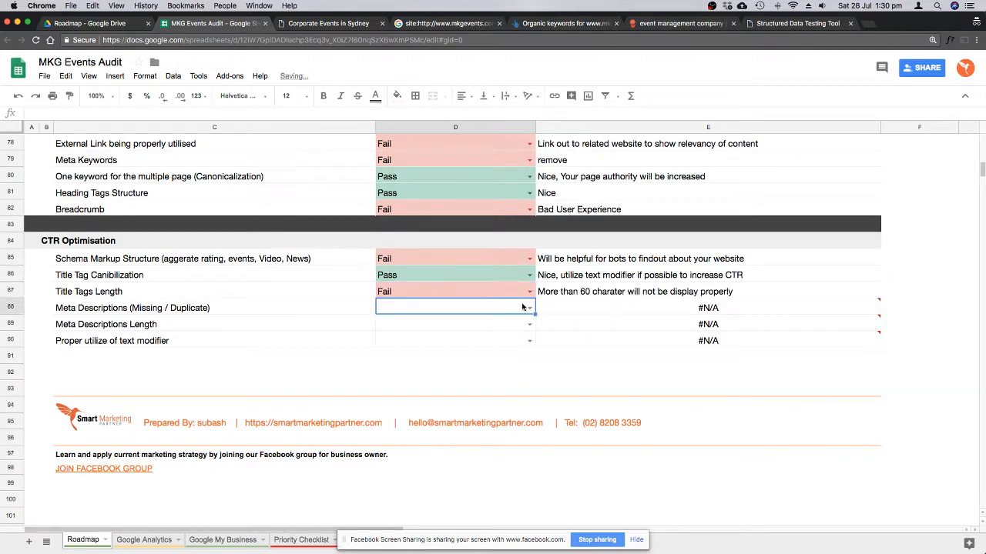
{"action": "left_click", "coordinate": [528, 308]}
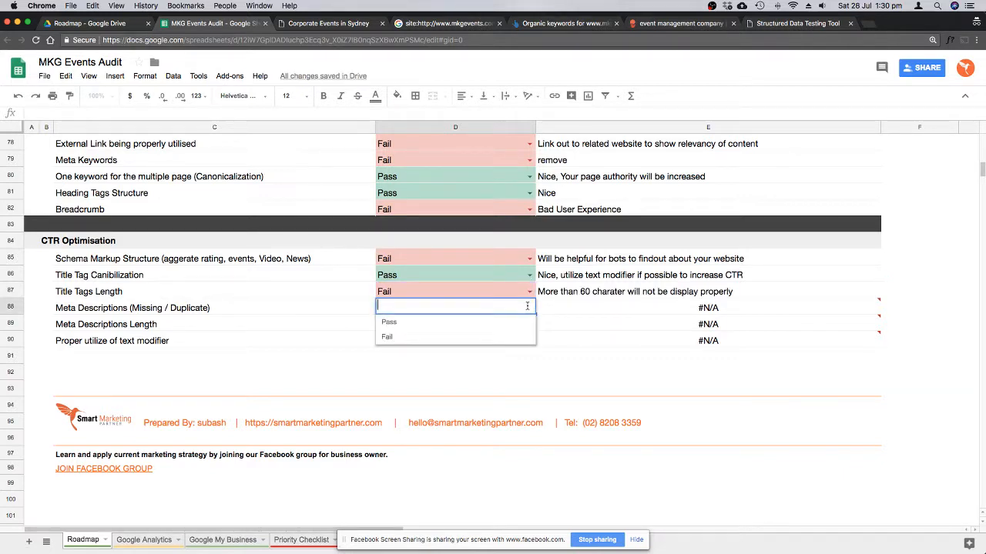
{"action": "key", "text": "ctrl+Right"}
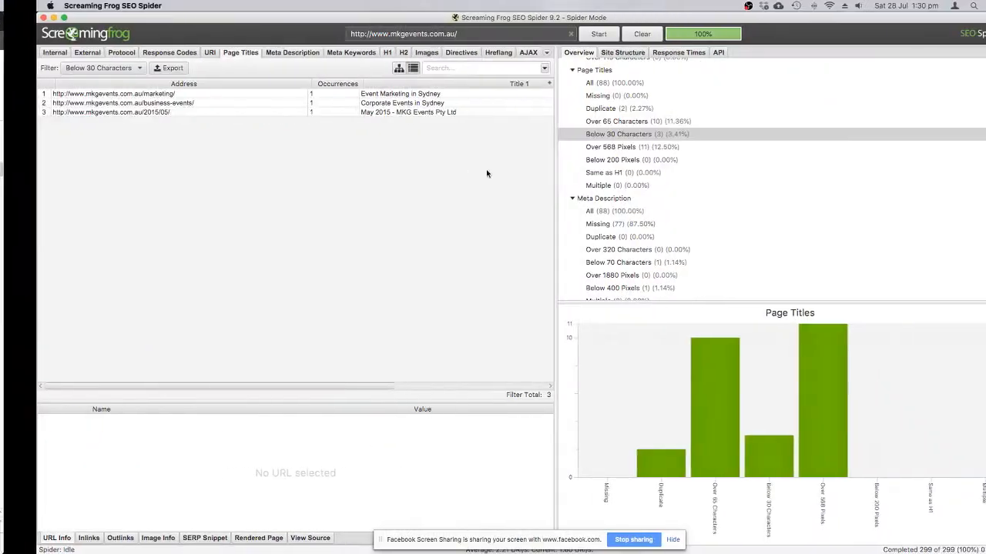
{"action": "left_click", "coordinate": [578, 237]}
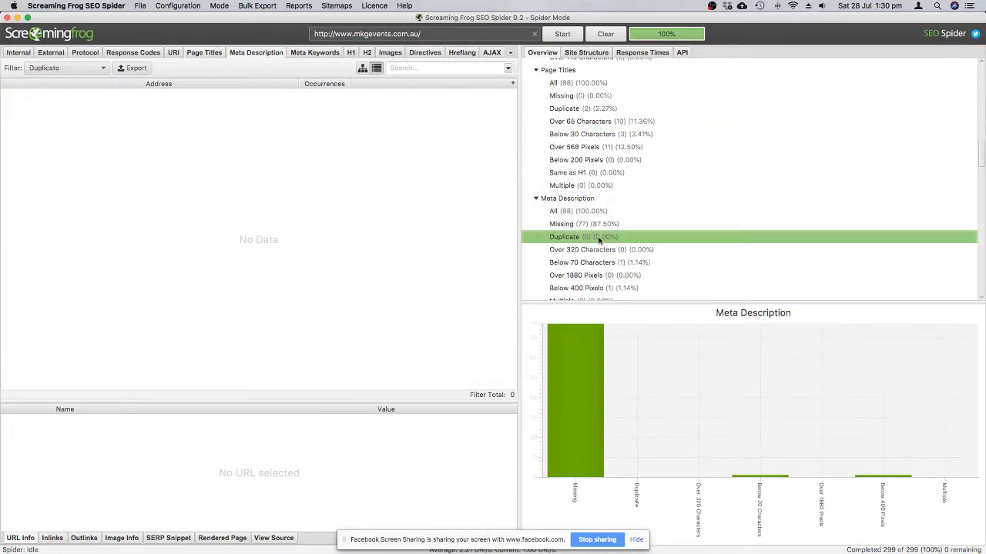
{"action": "left_click", "coordinate": [578, 224]}
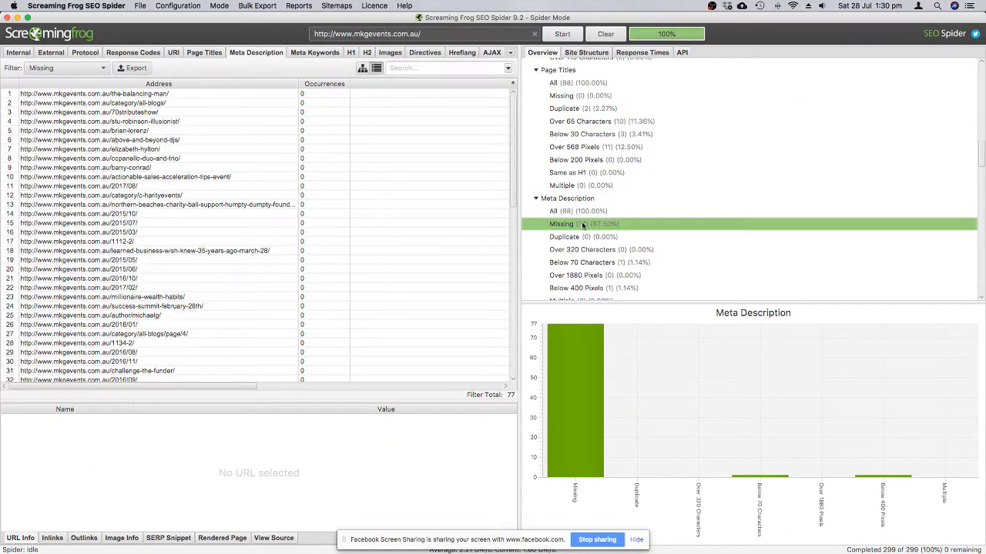
{"action": "key", "text": "ctrl+Left"}
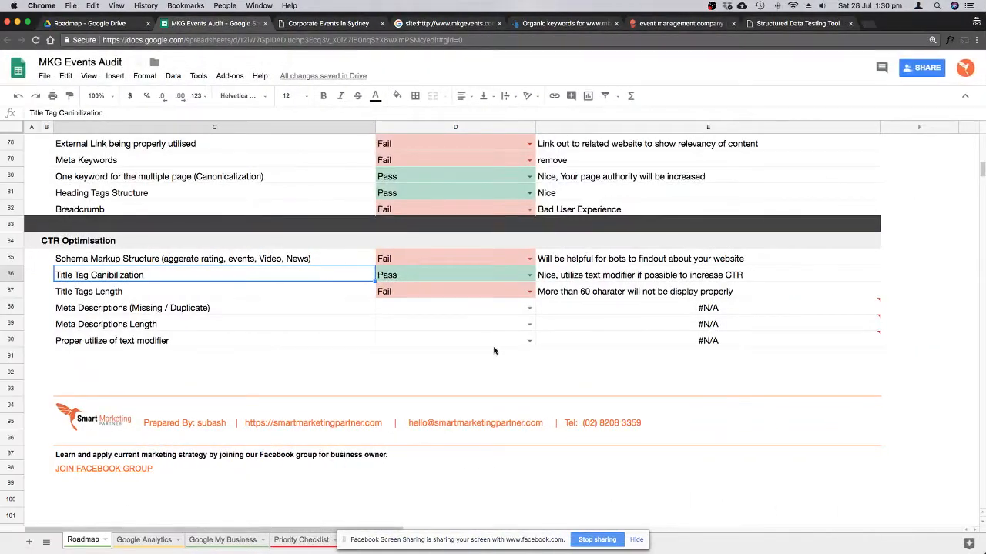
In the audit sheet, mark the Meta Descriptions (Missing / Duplicate) and Meta Descriptions Length checks as Fail.
{"action": "left_click", "coordinate": [529, 309]}
{"action": "left_click", "coordinate": [429, 309]}
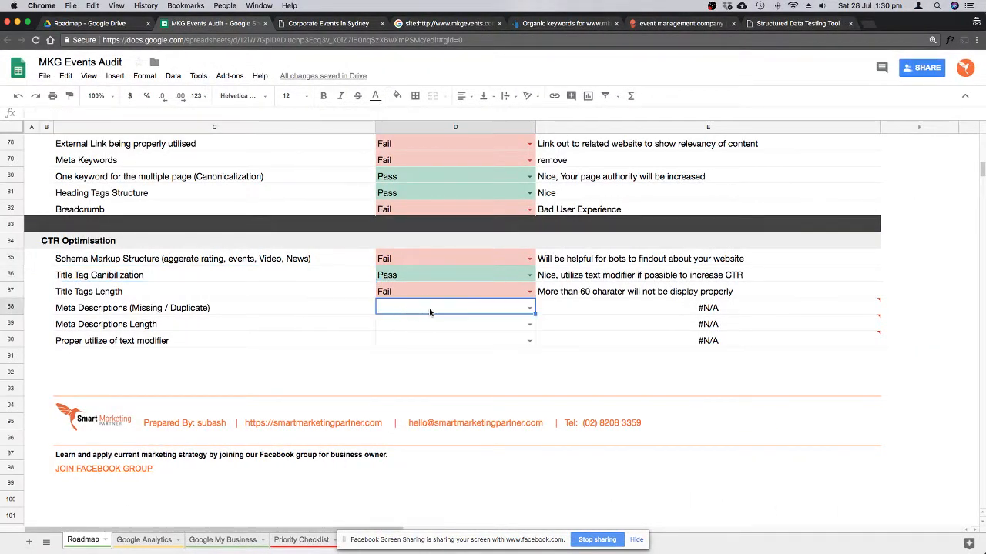
{"action": "left_click", "coordinate": [529, 308]}
{"action": "left_click", "coordinate": [403, 340]}
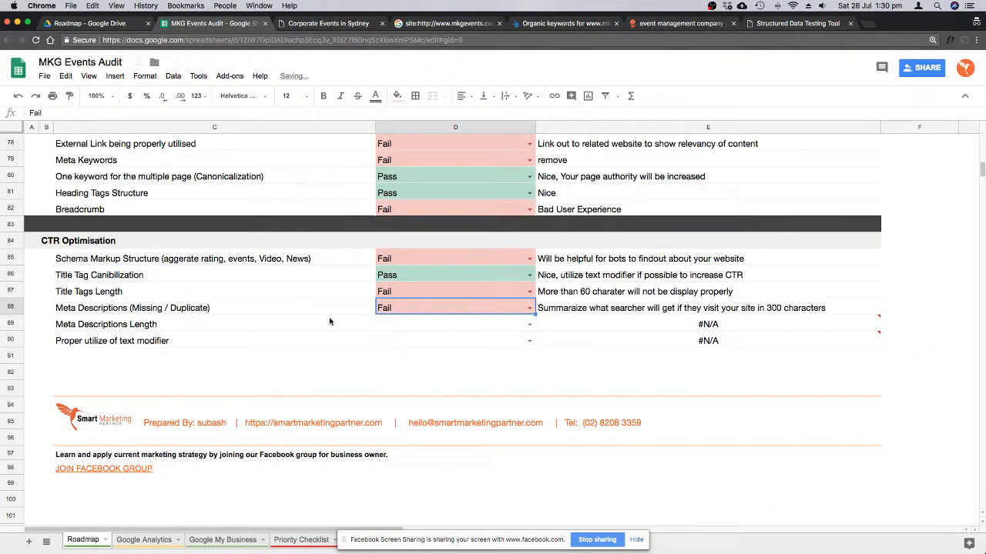
{"action": "left_click", "coordinate": [251, 312]}
{"action": "left_click", "coordinate": [497, 325]}
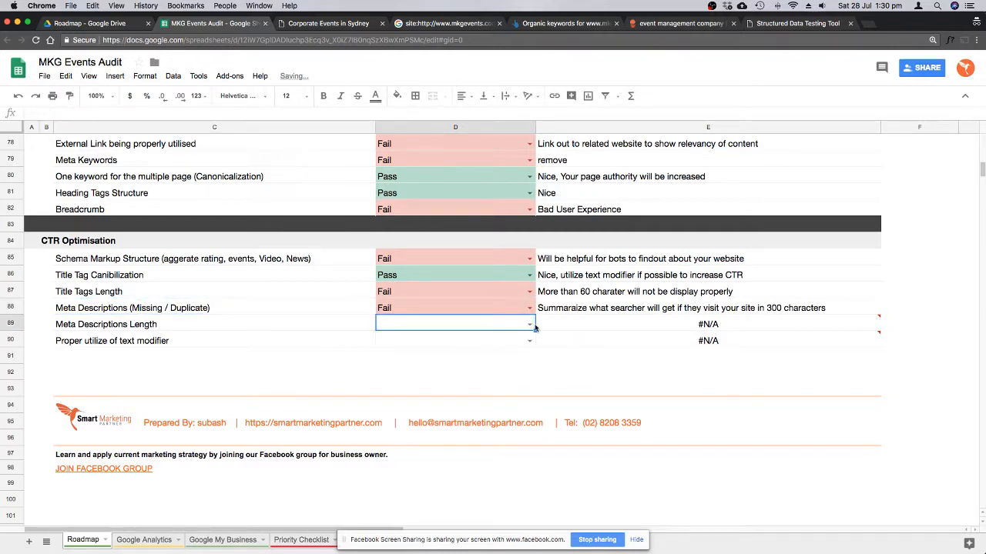
{"action": "left_click", "coordinate": [529, 324]}
{"action": "left_click", "coordinate": [416, 354]}
Mark the Proper utilize of text modifier check as Fail in the CTR Optimisation section.
{"action": "left_click", "coordinate": [232, 343]}
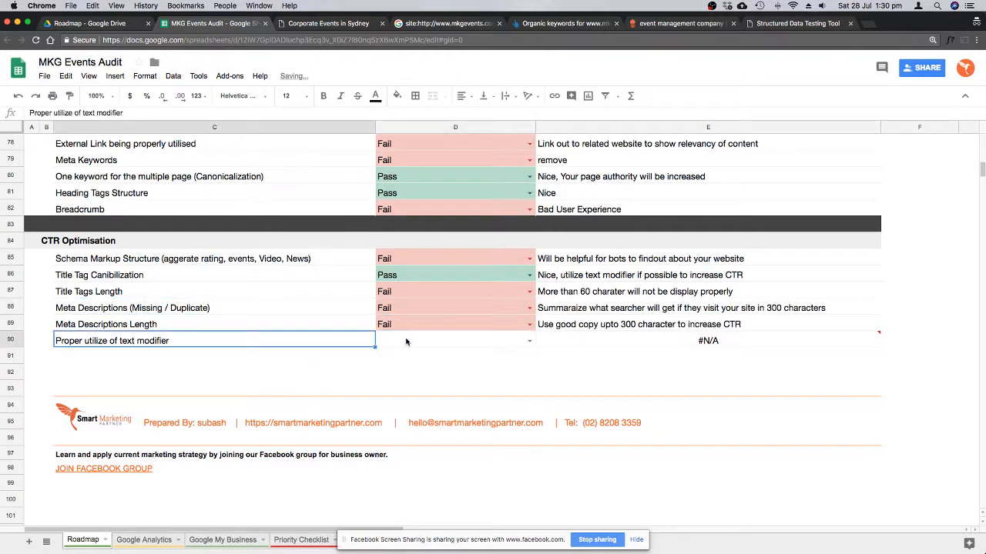
{"action": "left_click", "coordinate": [529, 341]}
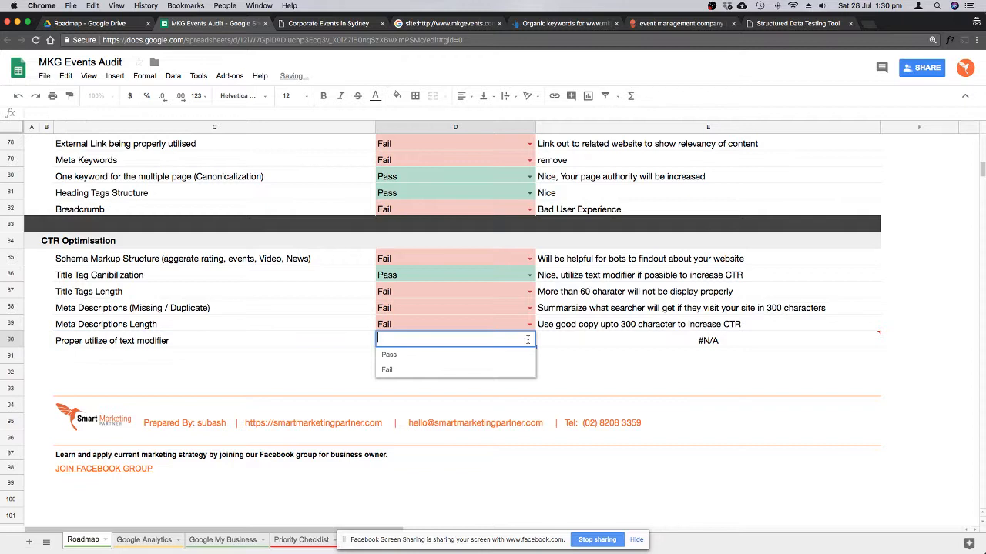
{"action": "left_click", "coordinate": [394, 369]}
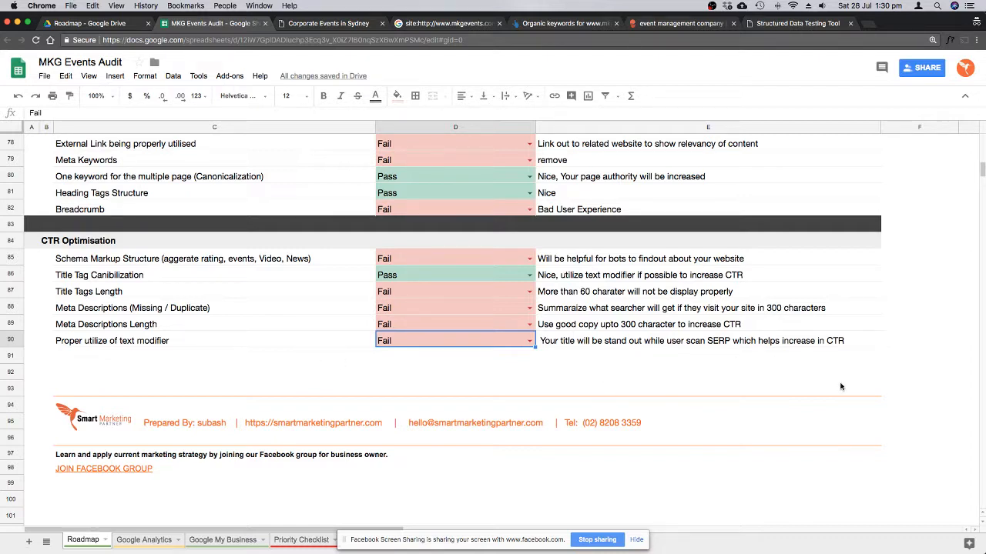
{"action": "scroll", "coordinate": [378, 394], "scroll_direction": "down", "scroll_amount": 3}
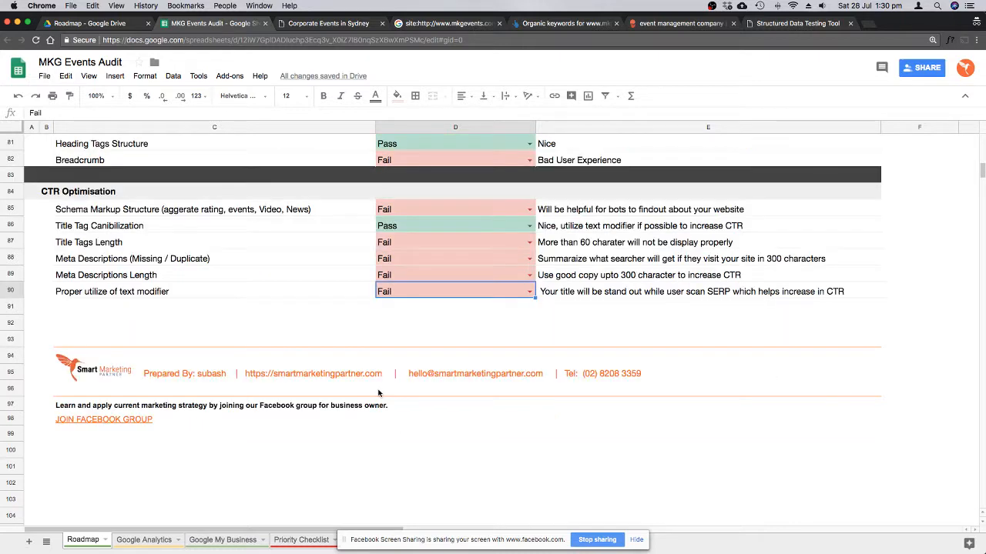
{"action": "scroll", "coordinate": [424, 387], "scroll_direction": "up", "scroll_amount": 1}
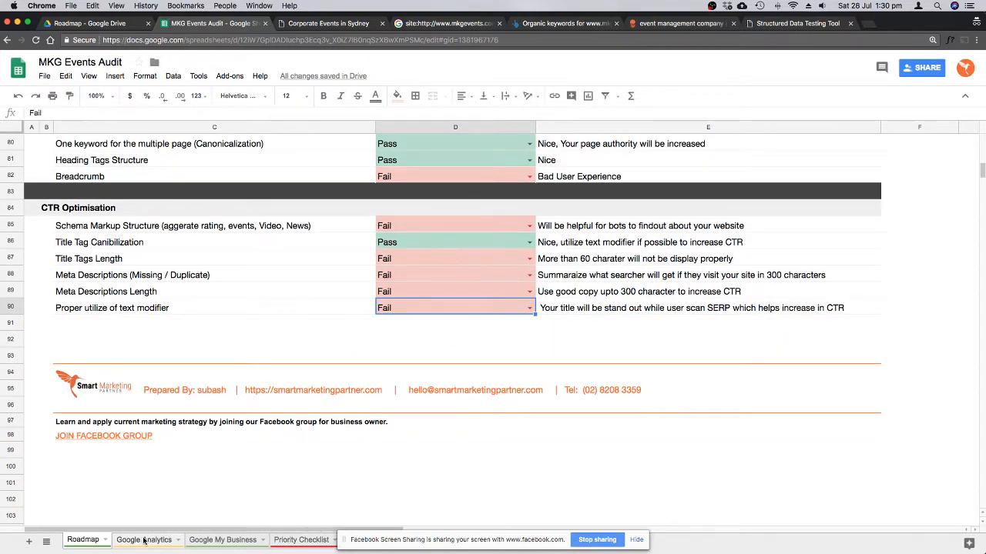
On the Google Analytics sheet, enter "No access" beside the User Metric by Organic heading and the other section headings.
{"action": "left_click", "coordinate": [144, 541]}
{"action": "left_click", "coordinate": [426, 192]}
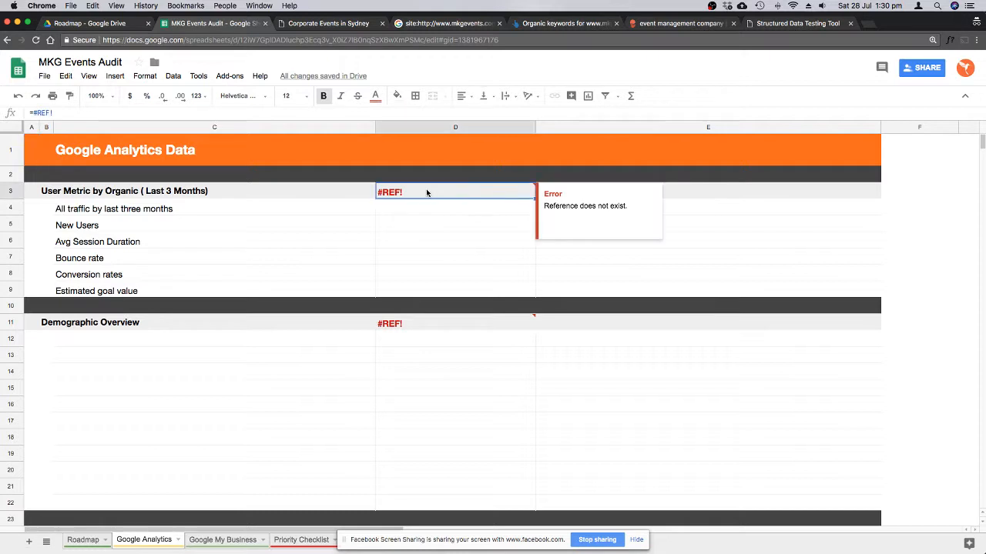
{"action": "type", "text": "Bo access"}
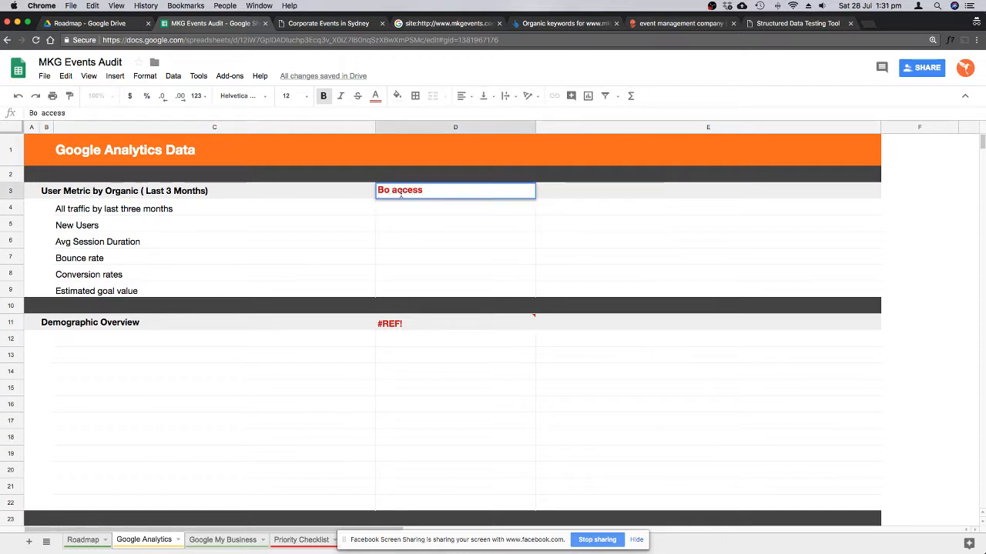
{"action": "type", "text": "N"}
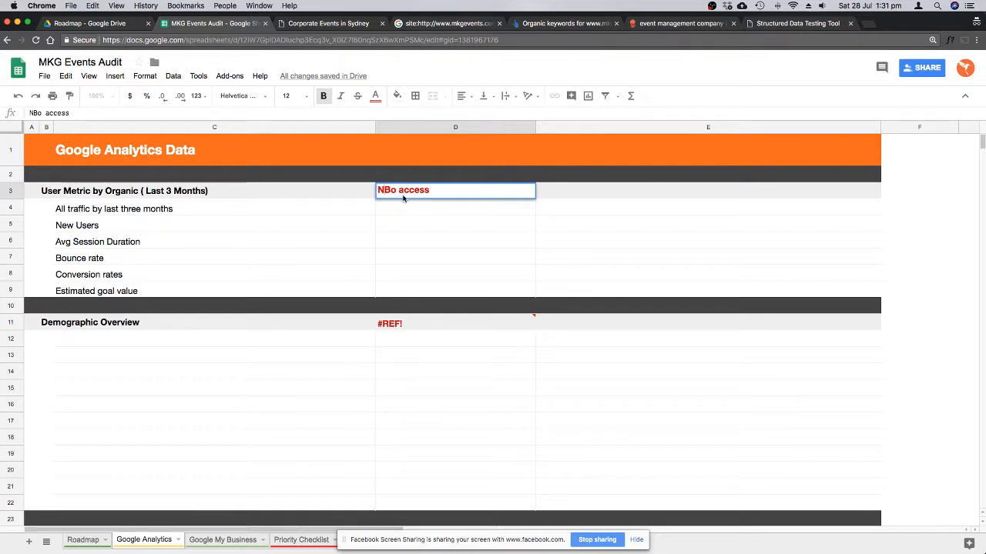
{"action": "key", "text": "Delete"}
{"action": "left_click", "coordinate": [405, 227]}
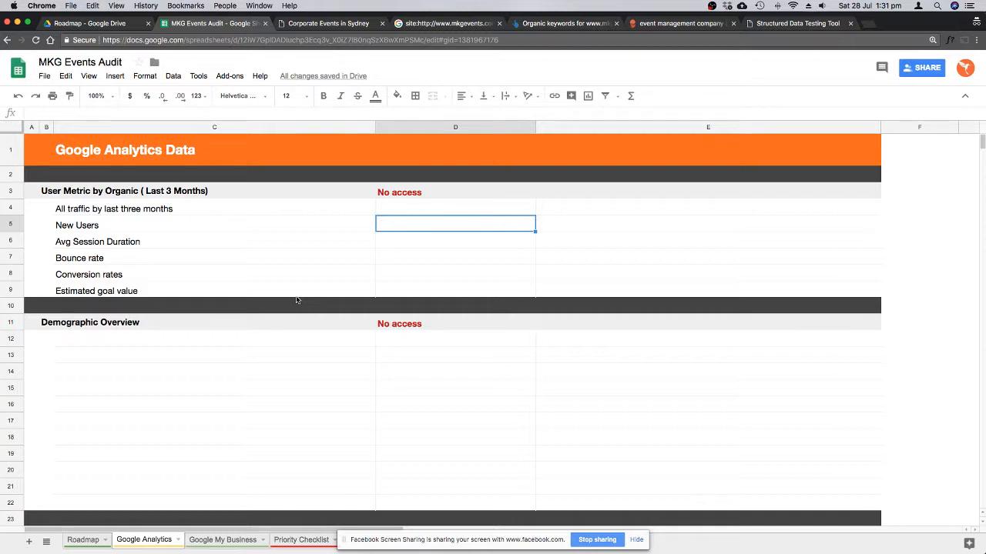
Clear all the navigation notes in column F of the Google Analytics sheet.
{"action": "scroll", "coordinate": [655, 396], "scroll_direction": "down", "scroll_amount": 5}
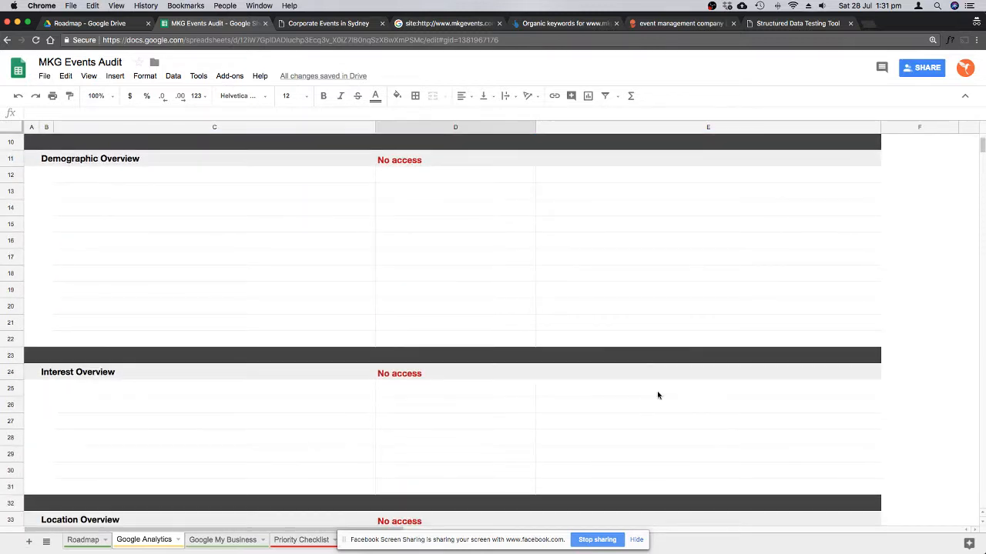
{"action": "scroll", "coordinate": [657, 396], "scroll_direction": "down", "scroll_amount": 8}
{"action": "scroll", "coordinate": [658, 396], "scroll_direction": "down", "scroll_amount": 4}
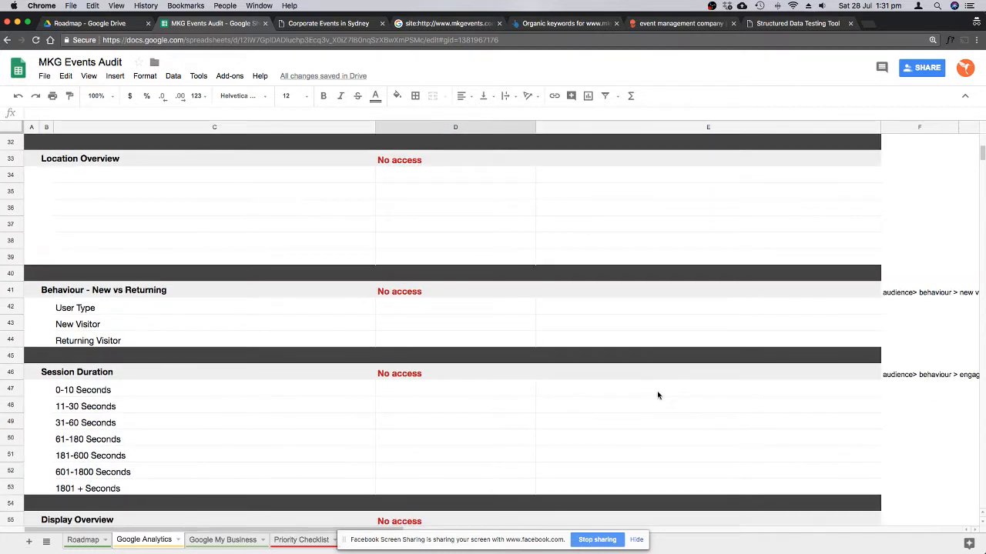
{"action": "left_click", "coordinate": [912, 128]}
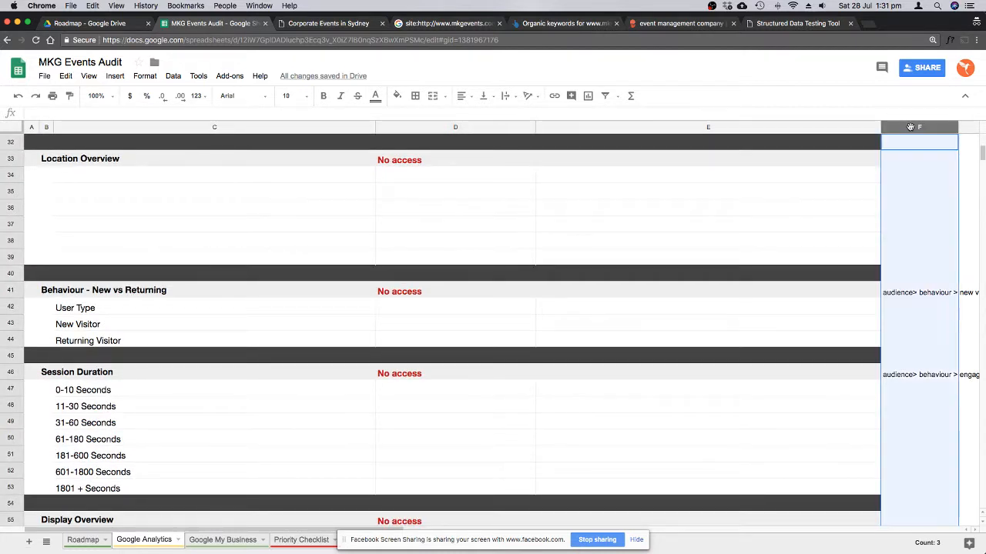
{"action": "key", "text": "Delete"}
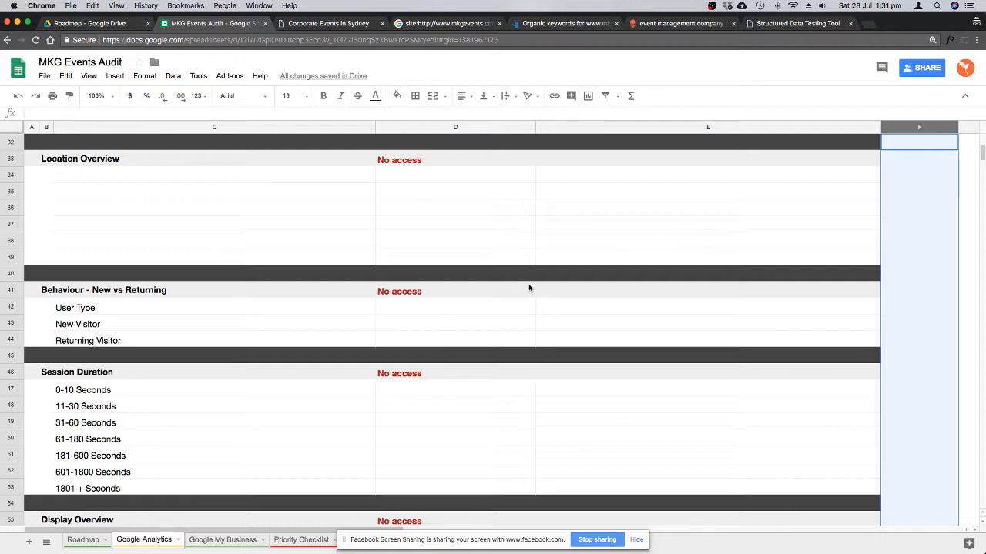
{"action": "scroll", "coordinate": [528, 286], "scroll_direction": "down", "scroll_amount": 2}
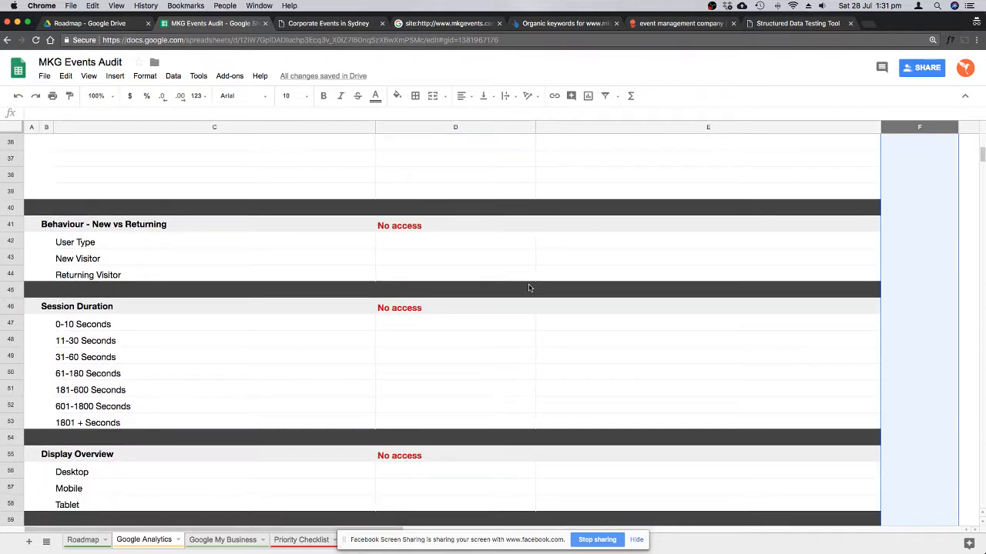
{"action": "scroll", "coordinate": [610, 296], "scroll_direction": "down", "scroll_amount": 3}
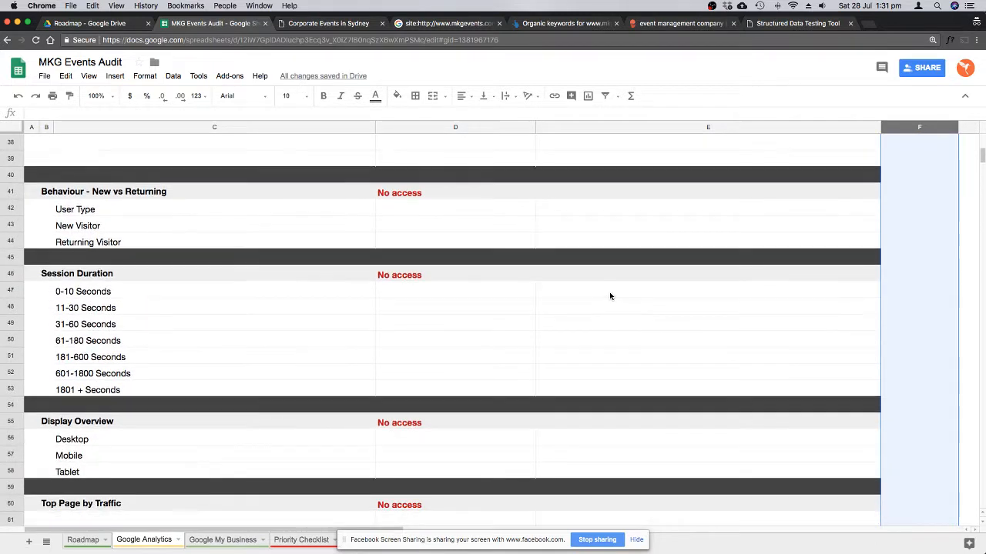
{"action": "scroll", "coordinate": [610, 296], "scroll_direction": "down", "scroll_amount": 1}
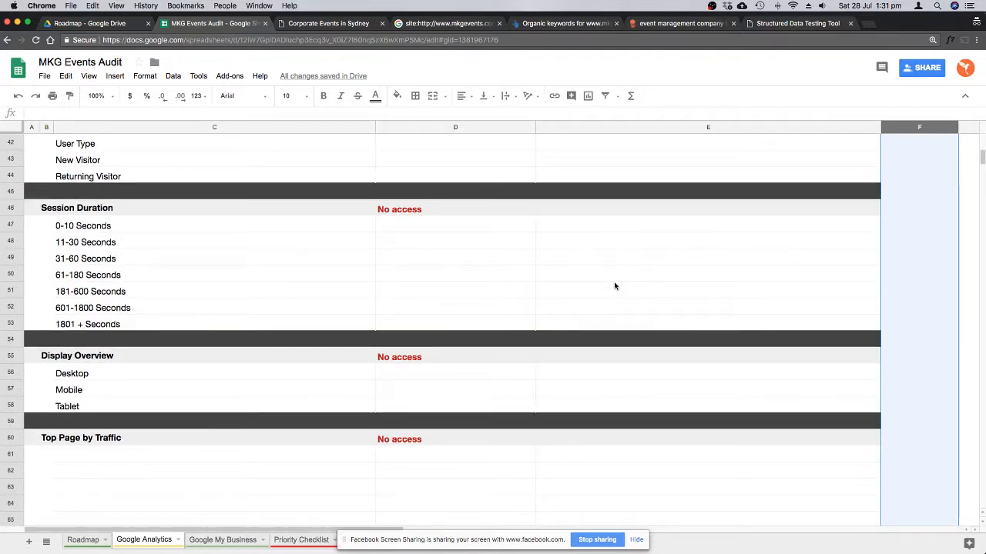
{"action": "scroll", "coordinate": [614, 286], "scroll_direction": "down", "scroll_amount": 8}
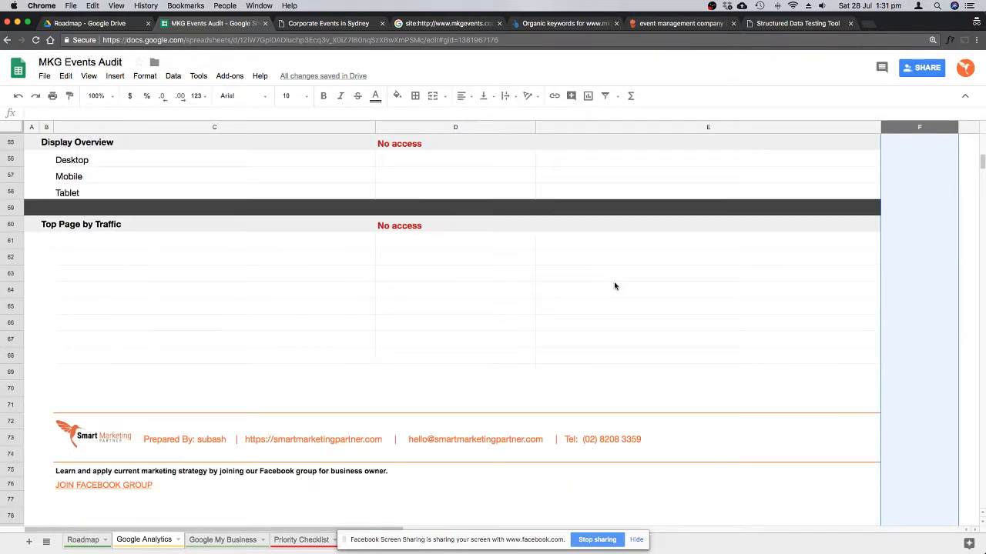
Review the Google My Business checklist sheet and examine the local map listings in the Google results for event management.
{"action": "left_click", "coordinate": [239, 539]}
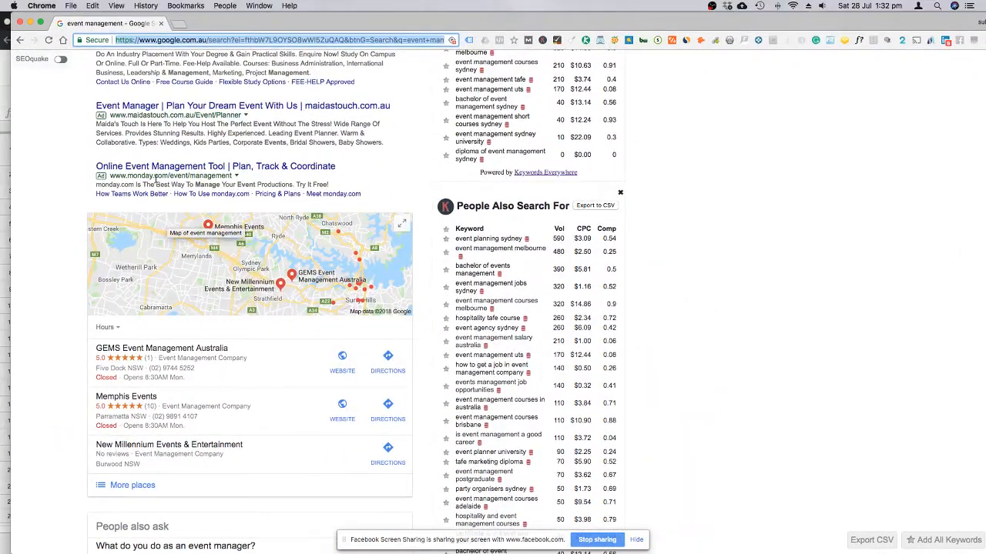
{"action": "scroll", "coordinate": [445, 289], "scroll_direction": "up", "scroll_amount": 4}
{"action": "scroll", "coordinate": [321, 317], "scroll_direction": "down", "scroll_amount": 5}
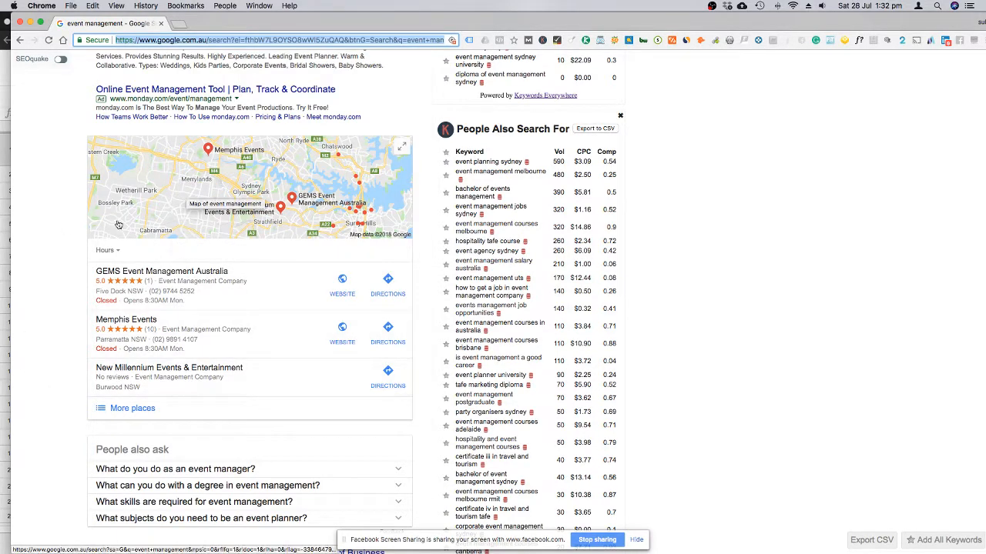
{"action": "scroll", "coordinate": [279, 362], "scroll_direction": "down", "scroll_amount": 1}
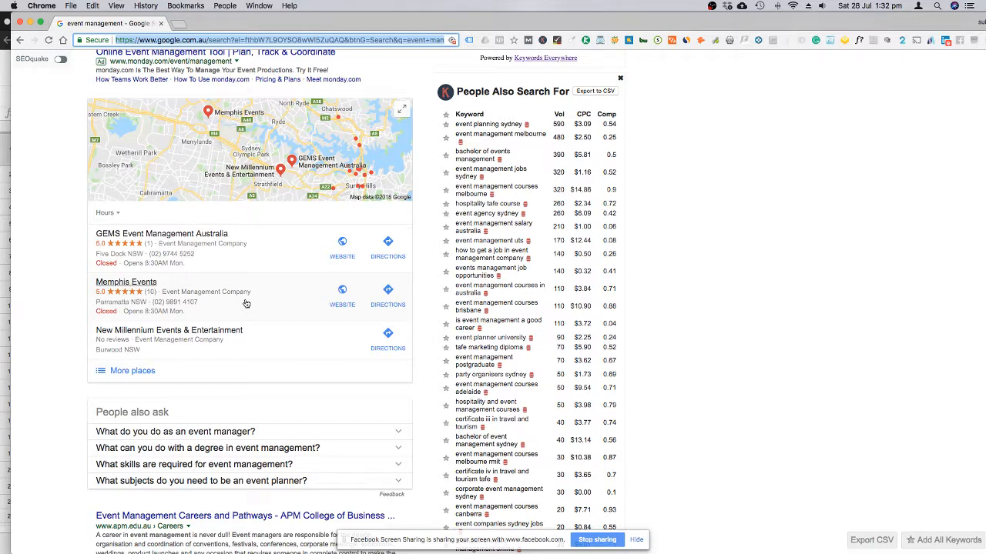
{"action": "key", "text": "super+m"}
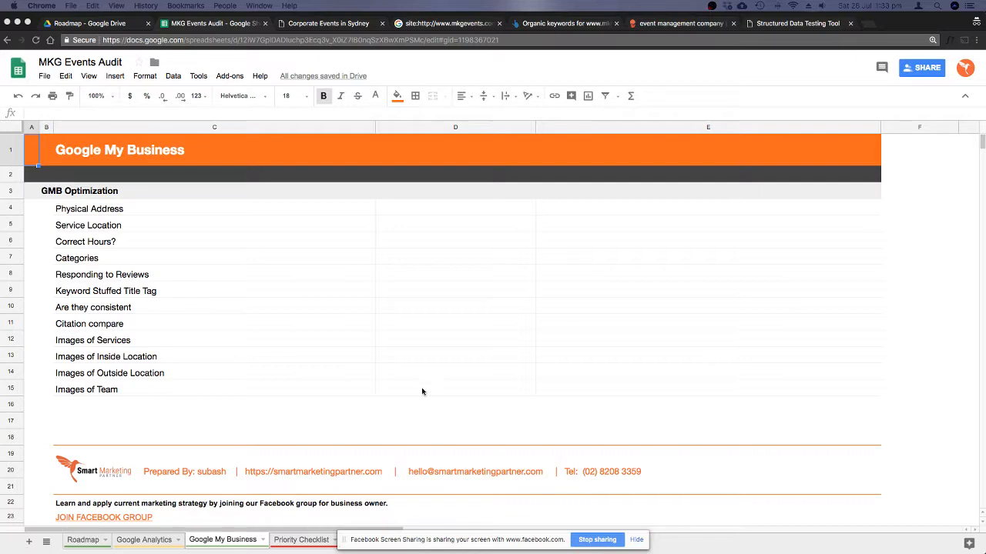
{"action": "scroll", "coordinate": [284, 344], "scroll_direction": "down", "scroll_amount": 2}
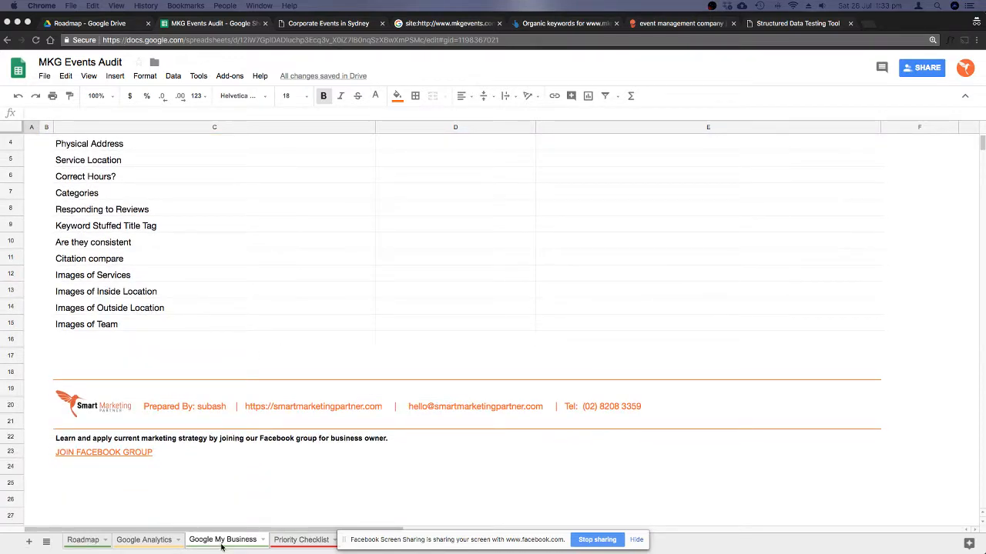
On the Priority Checklist sheet, set the priority of Facebook pixel setup to High, and of LinkedIn script and Heatmap to Medium.
{"action": "left_click", "coordinate": [301, 542]}
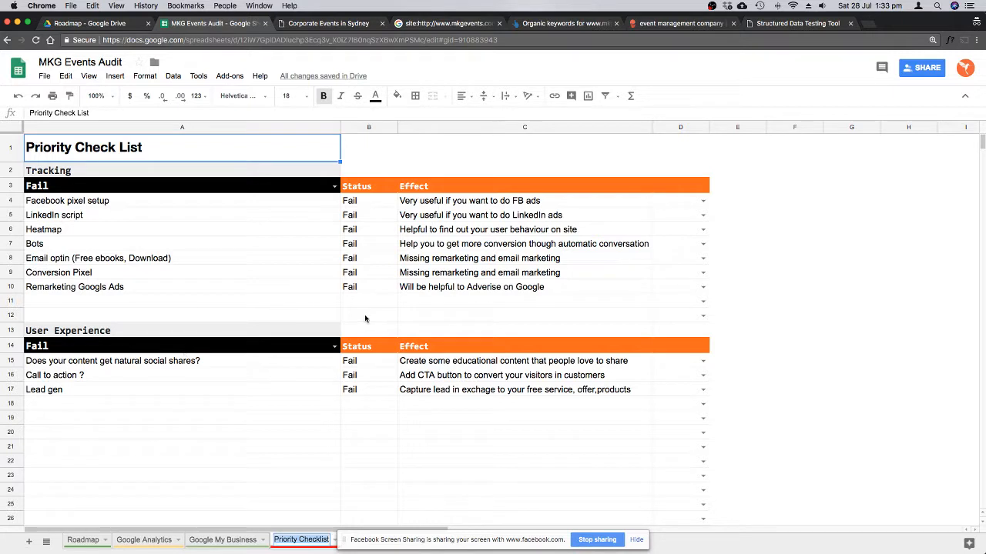
{"action": "left_click", "coordinate": [703, 201]}
{"action": "left_click", "coordinate": [666, 215]}
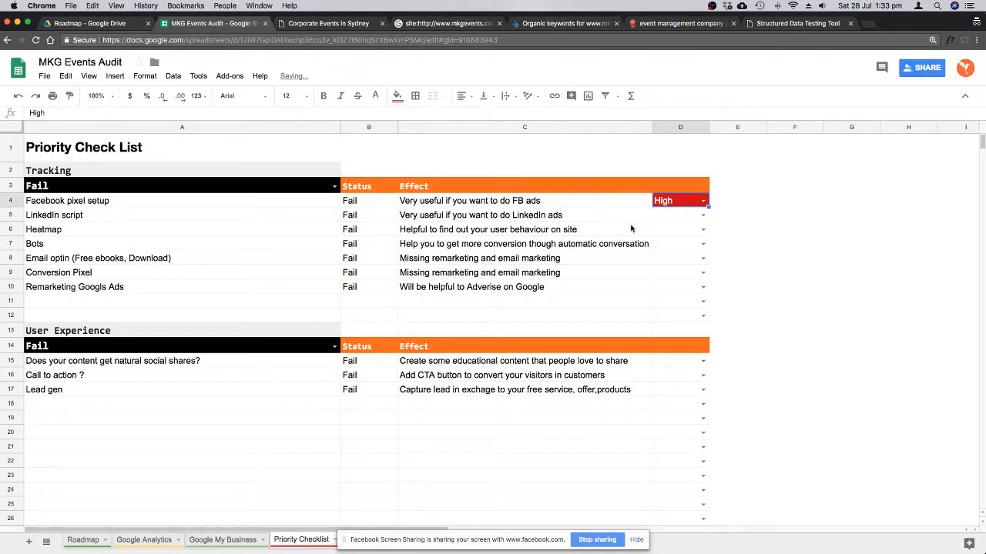
{"action": "left_click", "coordinate": [698, 215]}
{"action": "left_click", "coordinate": [670, 243]}
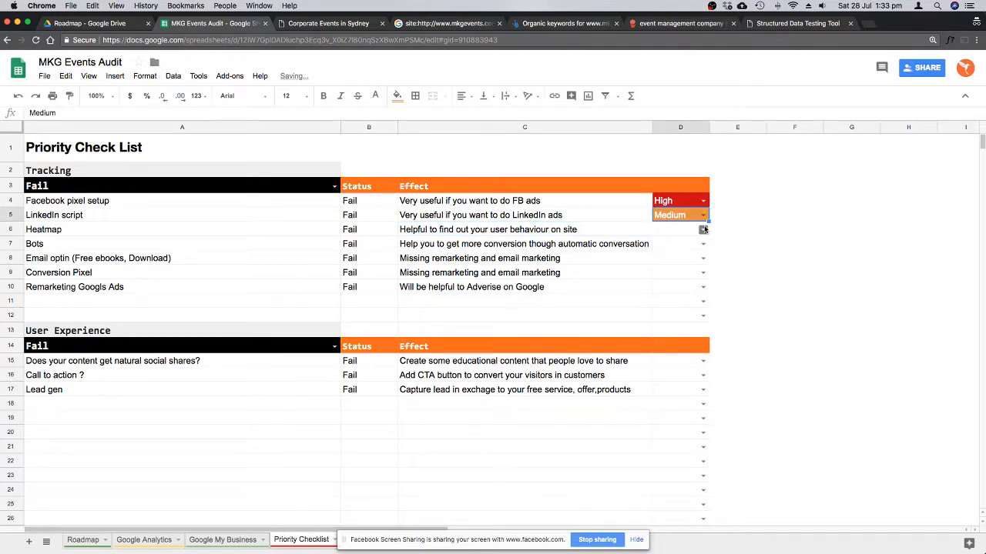
{"action": "left_click", "coordinate": [702, 229]}
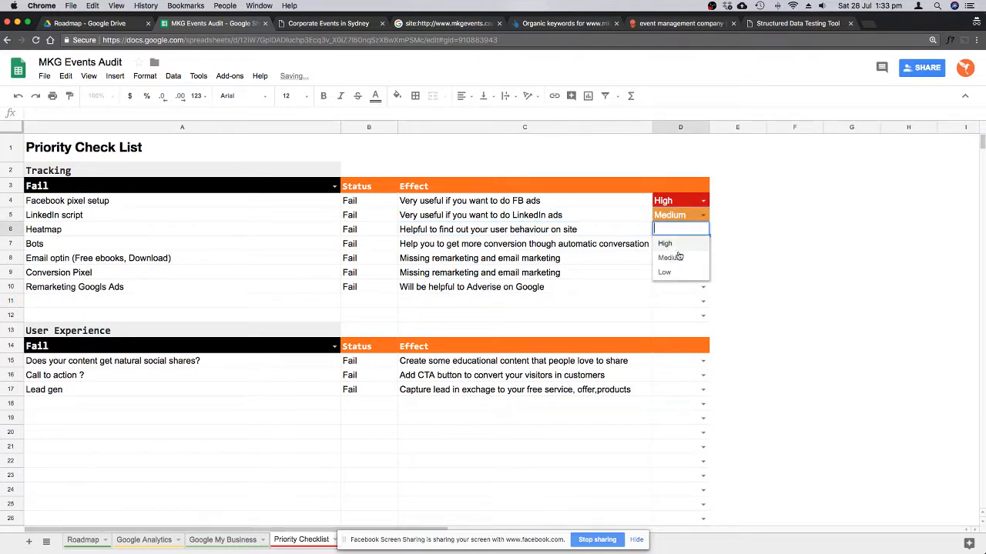
{"action": "left_click", "coordinate": [692, 258]}
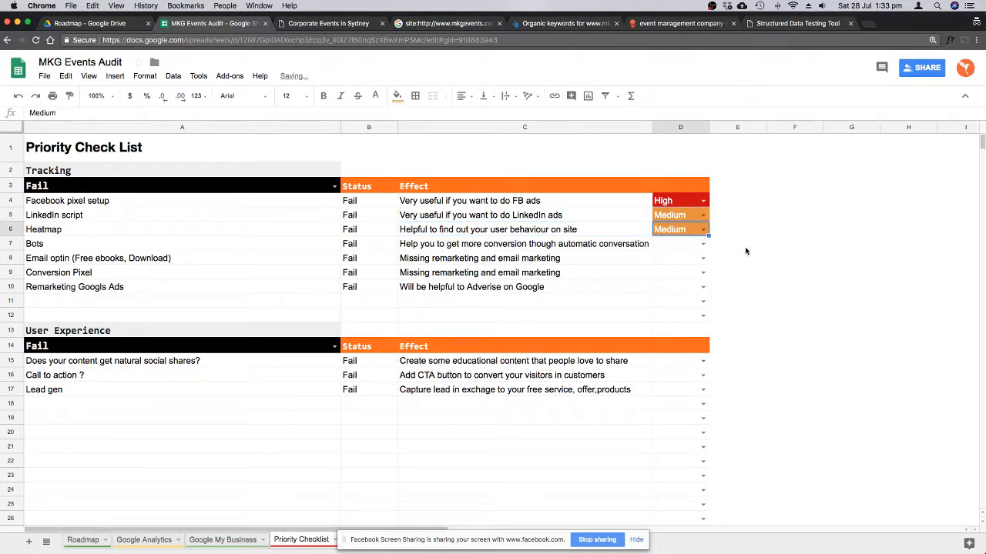
Set the priority of Bots and Email optin to Medium, and of Conversion Pixel to High.
{"action": "scroll", "coordinate": [745, 250], "scroll_direction": "down", "scroll_amount": 1}
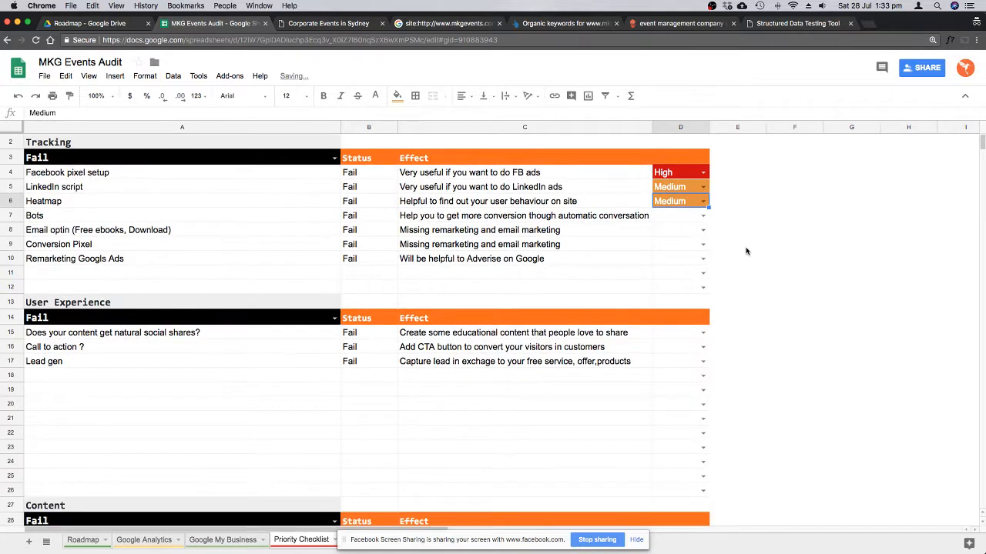
{"action": "left_click", "coordinate": [702, 217]}
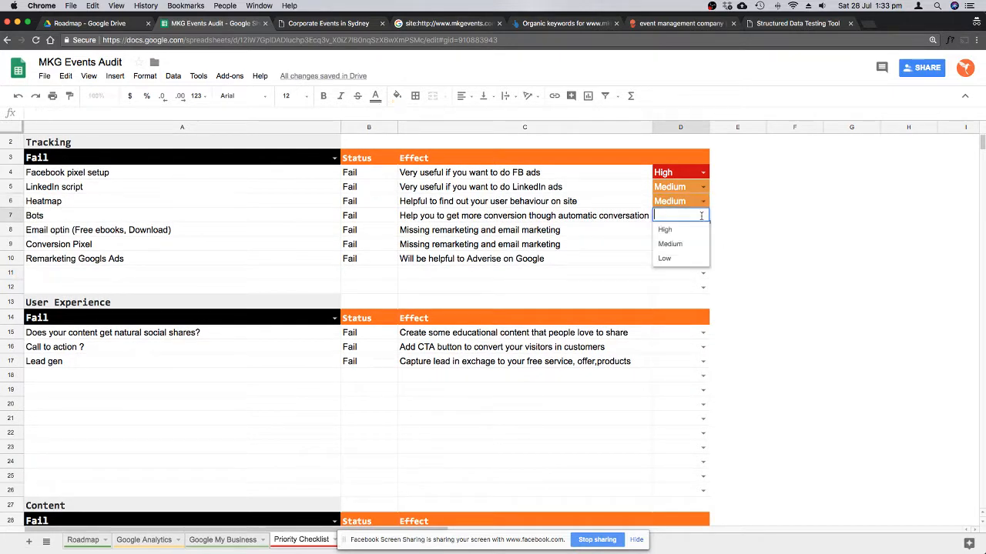
{"action": "left_click", "coordinate": [670, 244]}
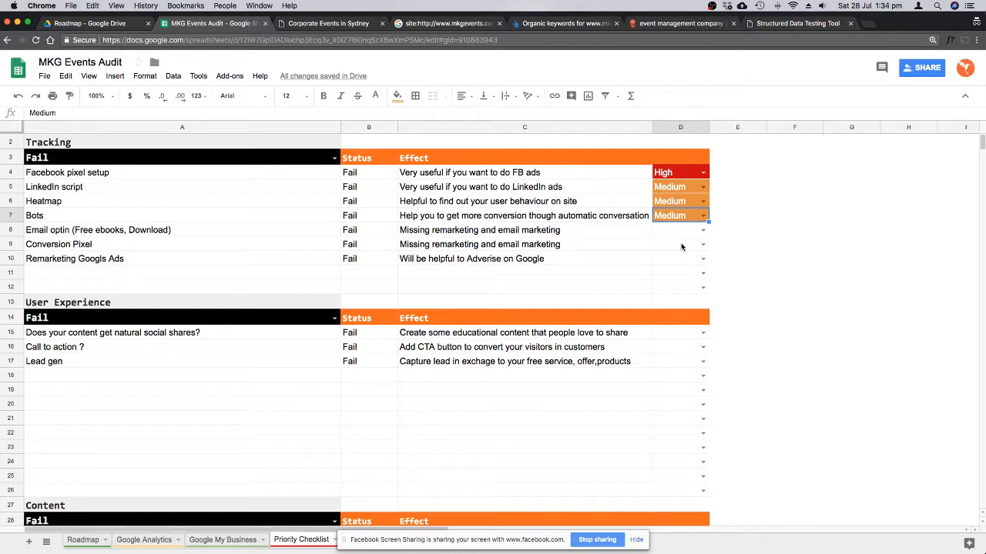
{"action": "left_click", "coordinate": [785, 230]}
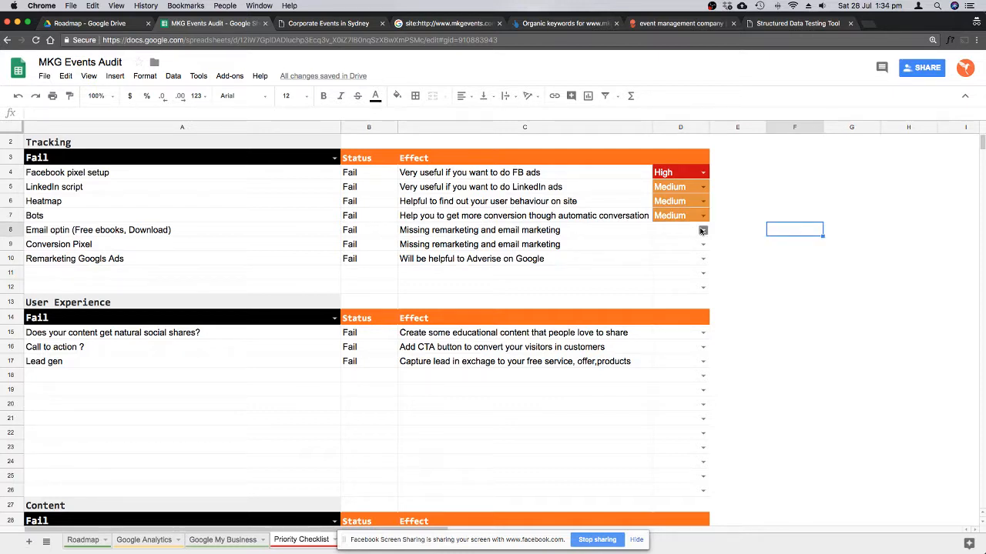
{"action": "left_click", "coordinate": [702, 230]}
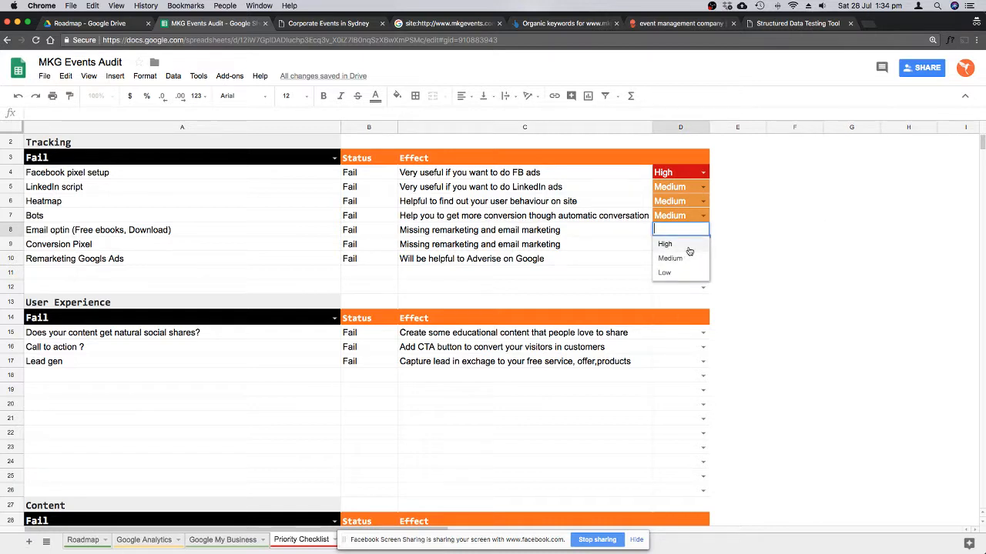
{"action": "left_click", "coordinate": [689, 247]}
{"action": "left_click", "coordinate": [702, 230]}
{"action": "left_click", "coordinate": [669, 258]}
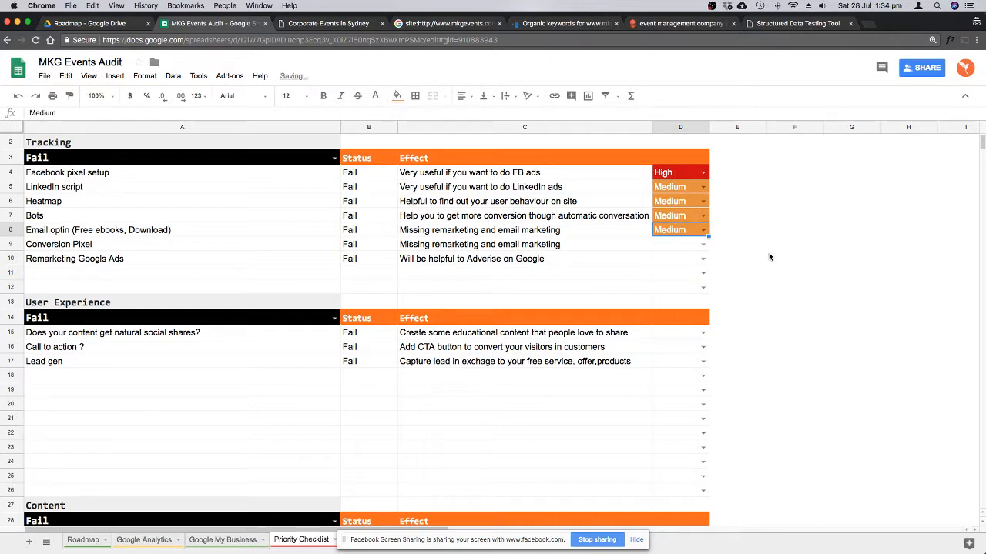
{"action": "left_click", "coordinate": [702, 245]}
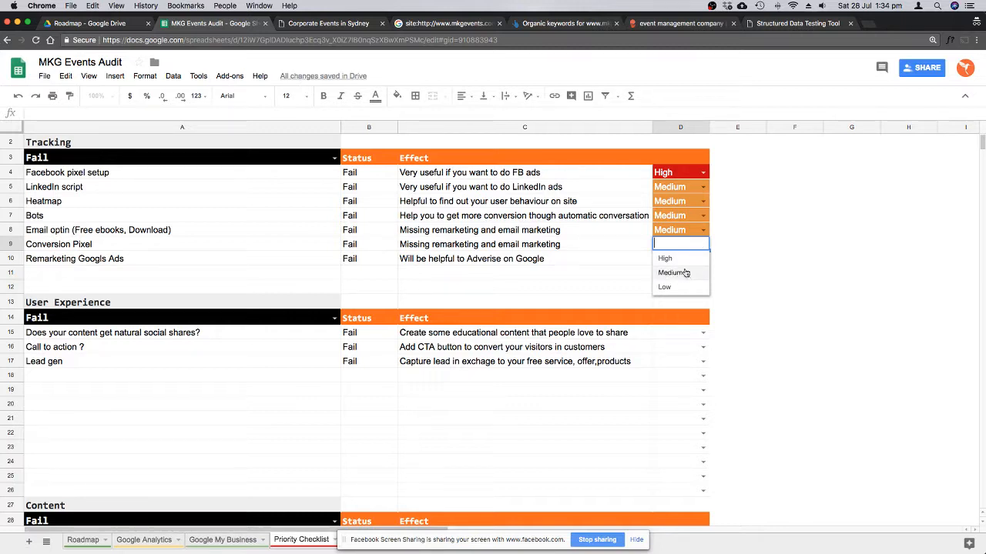
{"action": "left_click", "coordinate": [689, 260]}
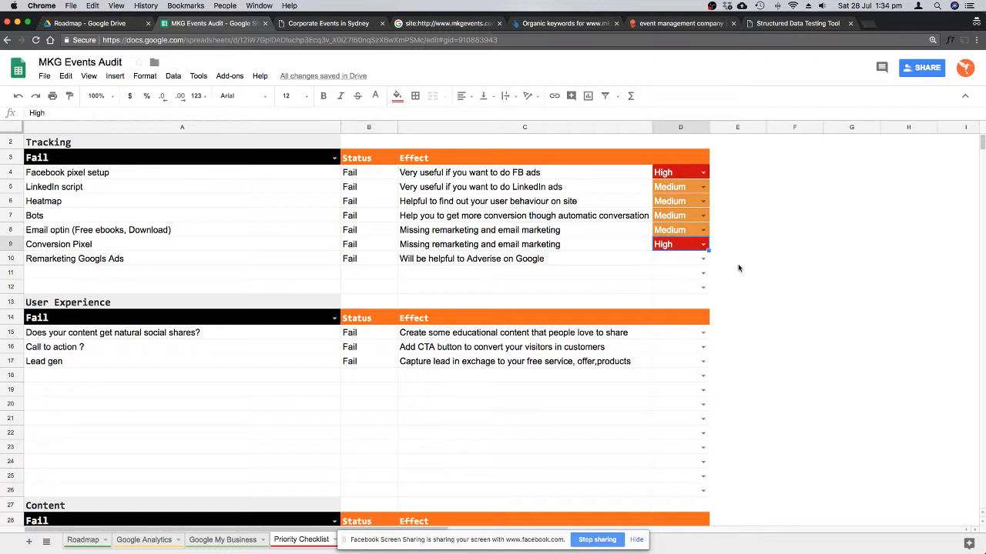
Set the priority of Remarketing Googls Ads in the Tracking section to Medium.
{"action": "left_click", "coordinate": [702, 260]}
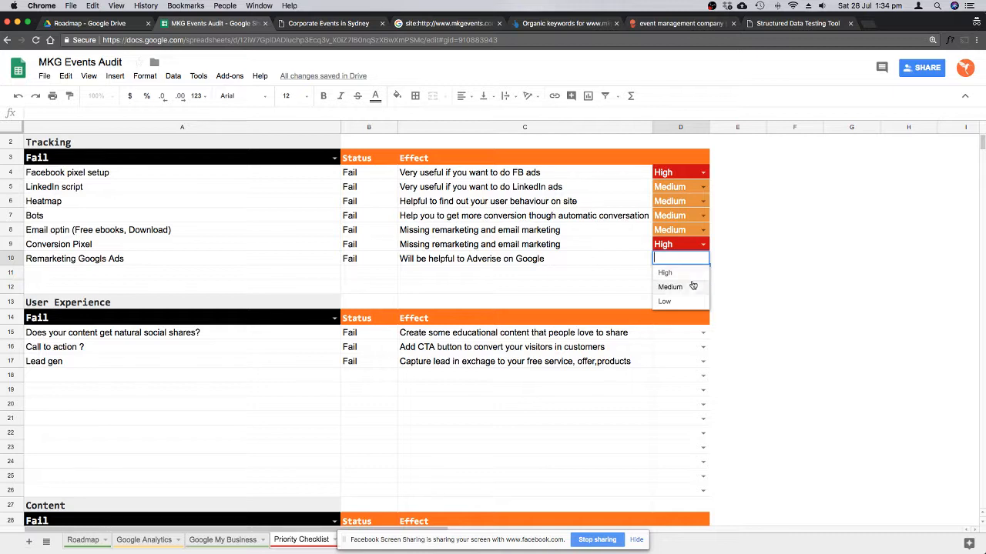
{"action": "left_click", "coordinate": [701, 288]}
{"action": "left_click", "coordinate": [777, 275]}
{"action": "key", "text": "ctrl+z"}
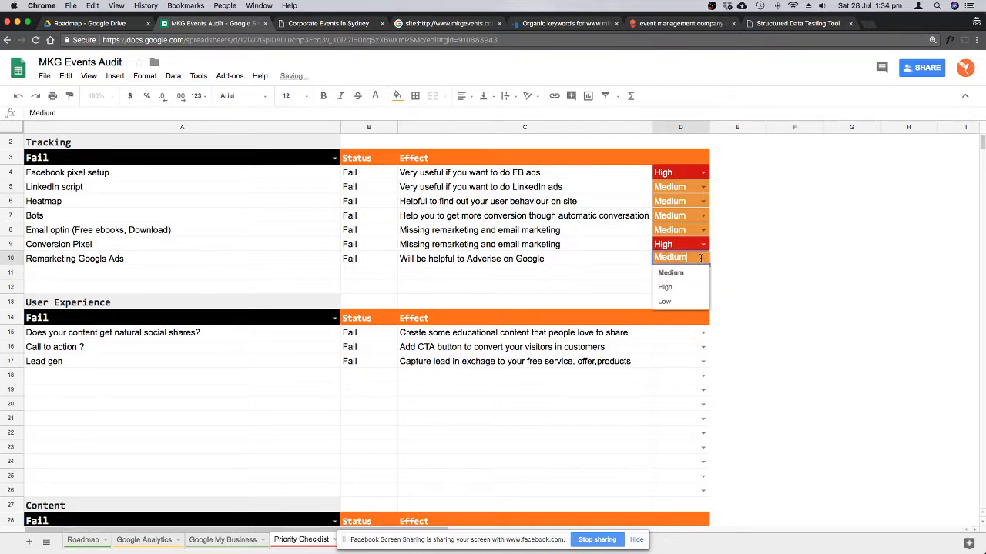
{"action": "left_click", "coordinate": [776, 271]}
In the User Experience section, set the priority of natural social shares to Medium, and of Call to action and Lead gen to High.
{"action": "scroll", "coordinate": [802, 275], "scroll_direction": "down", "scroll_amount": 3}
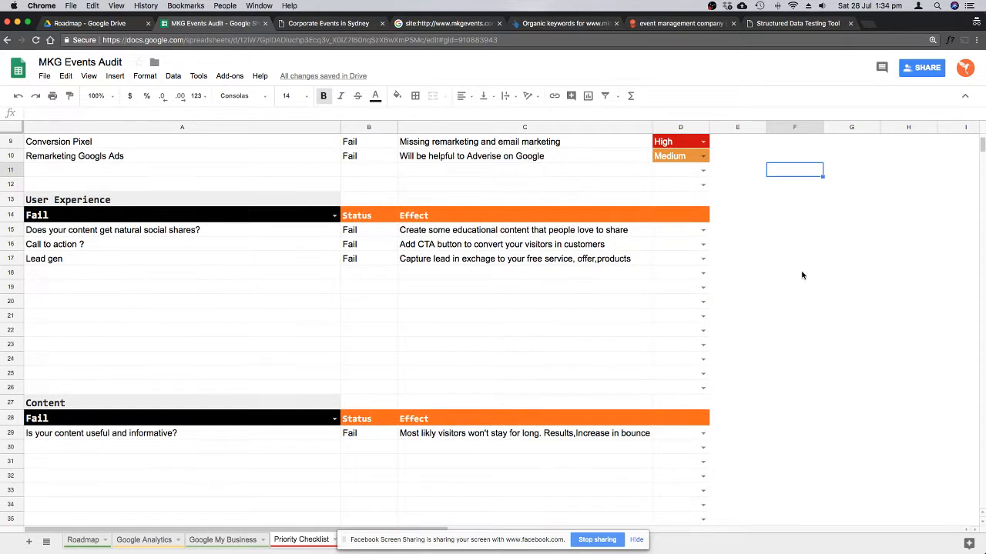
{"action": "scroll", "coordinate": [802, 275], "scroll_direction": "down", "scroll_amount": 1}
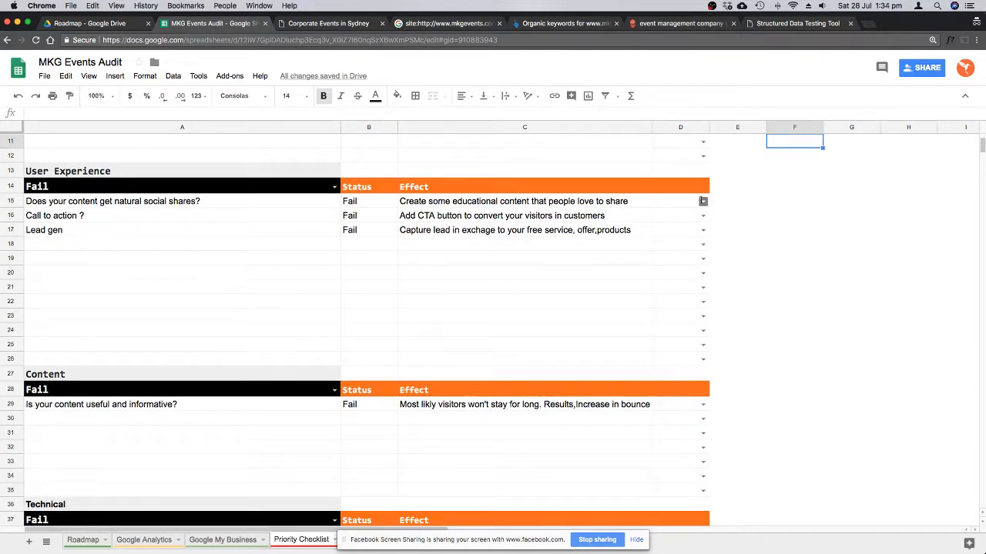
{"action": "left_click", "coordinate": [702, 201]}
{"action": "left_click", "coordinate": [683, 229]}
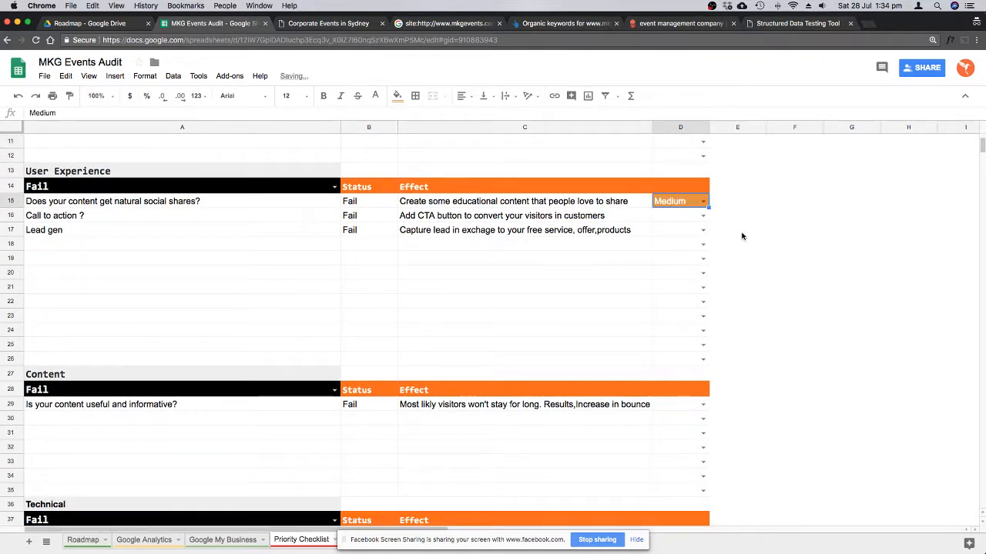
{"action": "left_click", "coordinate": [702, 216]}
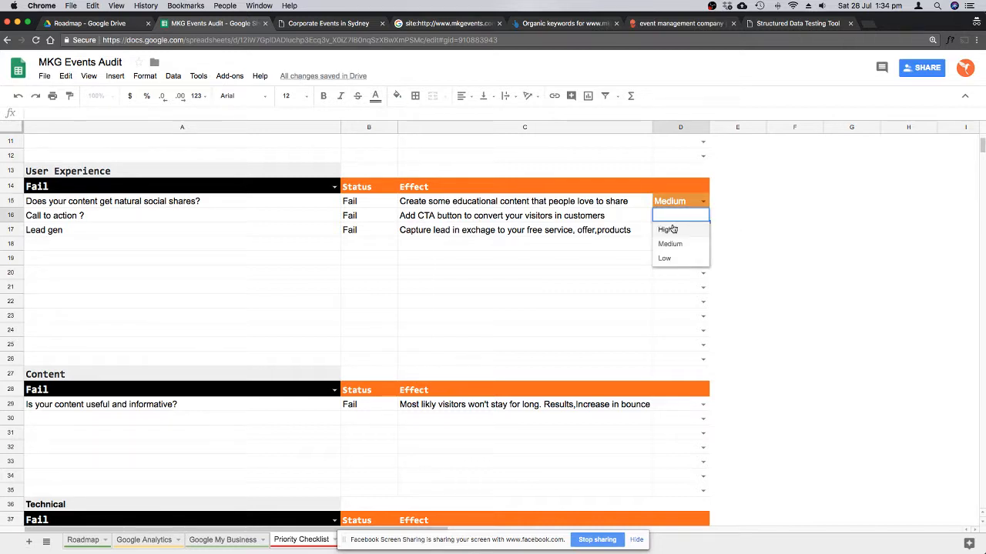
{"action": "left_click", "coordinate": [668, 229]}
{"action": "left_click", "coordinate": [794, 244]}
{"action": "left_click", "coordinate": [703, 230]}
{"action": "left_click", "coordinate": [667, 244]}
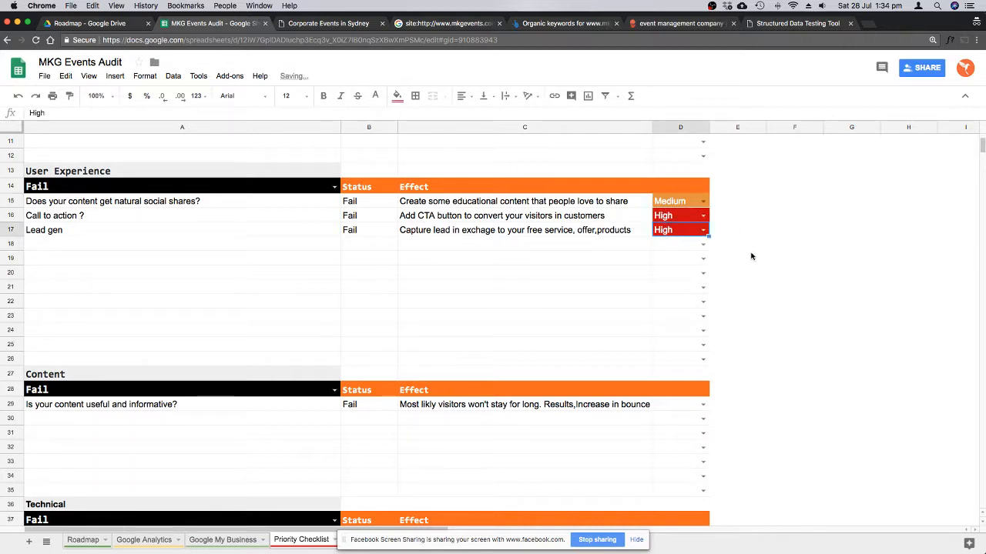
{"action": "left_click", "coordinate": [785, 247]}
Examine the Business Events and Event Entertainment pages of the MKG Events website for lead capture and content quality.
{"action": "scroll", "coordinate": [803, 250], "scroll_direction": "down", "scroll_amount": 1}
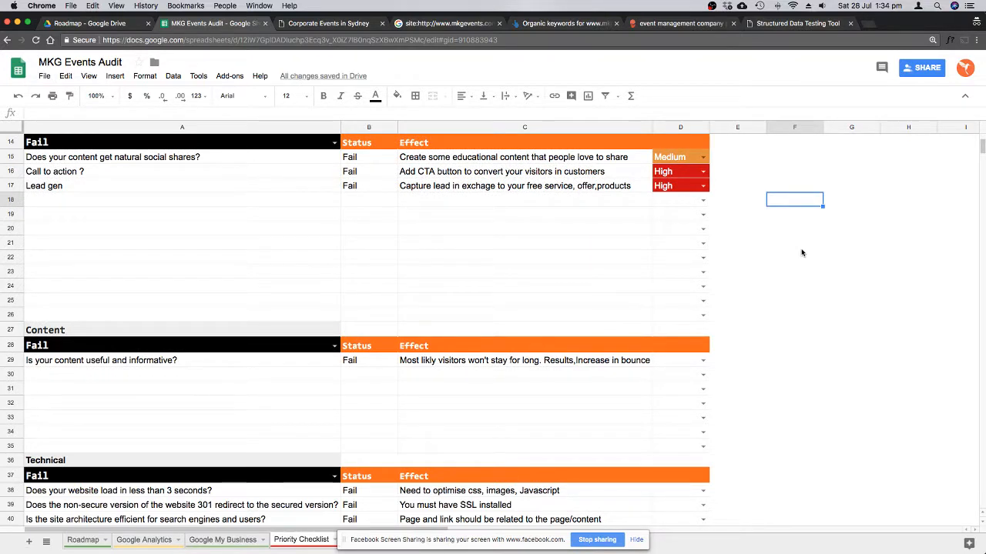
{"action": "left_click", "coordinate": [336, 24]}
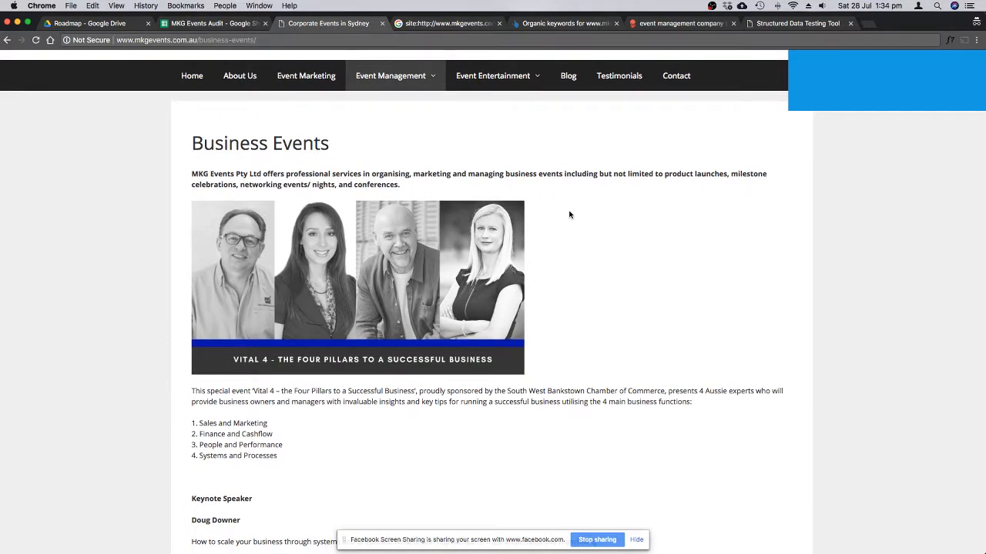
{"action": "left_click", "coordinate": [222, 25]}
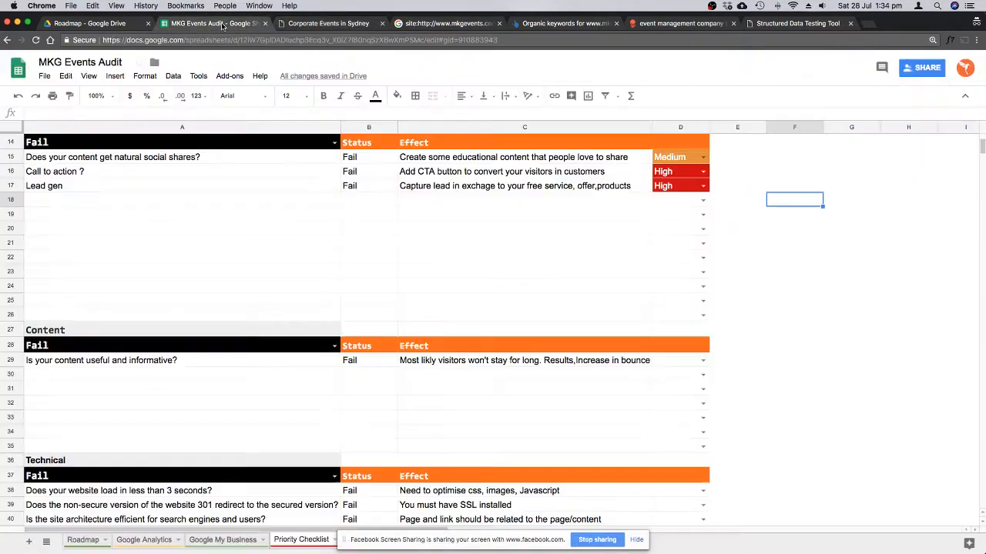
{"action": "left_click", "coordinate": [316, 23]}
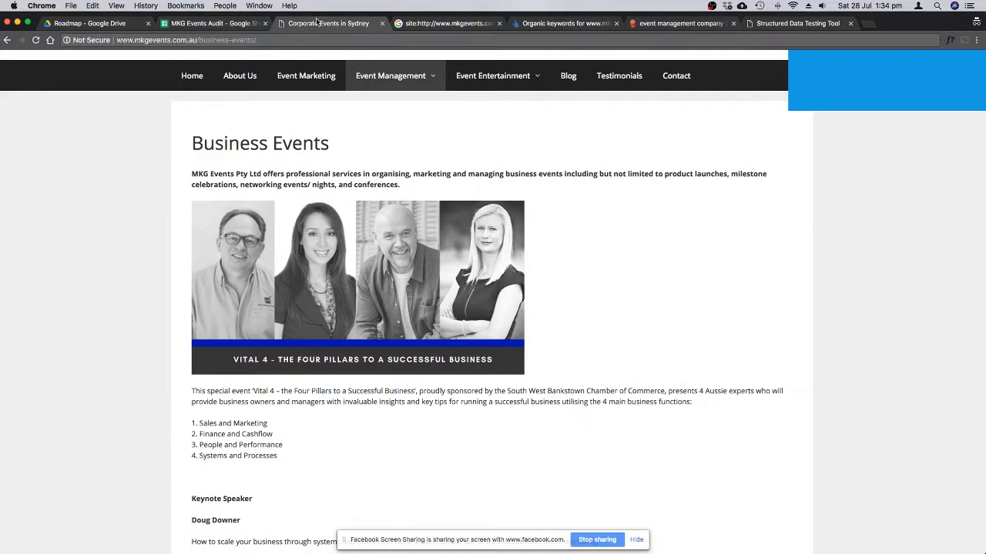
{"action": "left_click", "coordinate": [214, 23]}
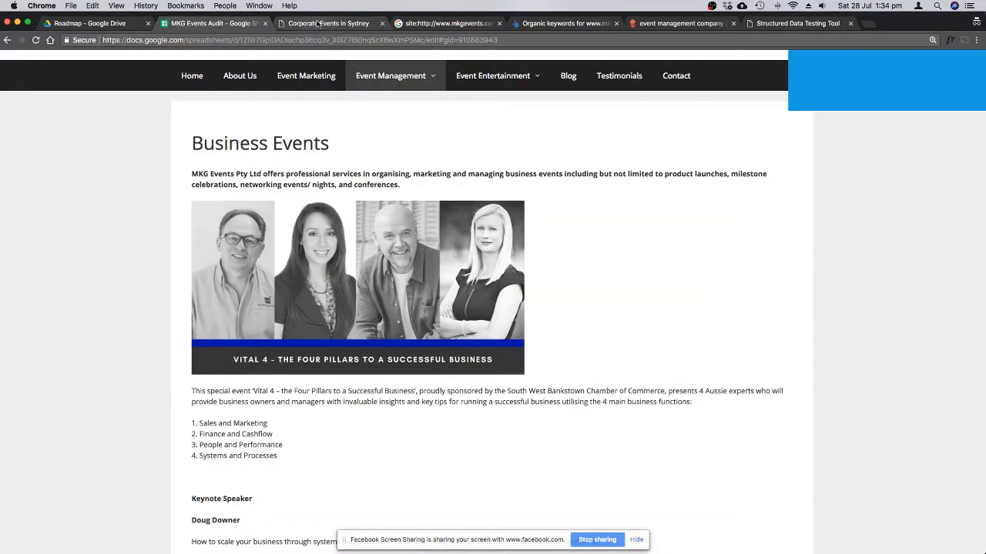
{"action": "left_click", "coordinate": [315, 24]}
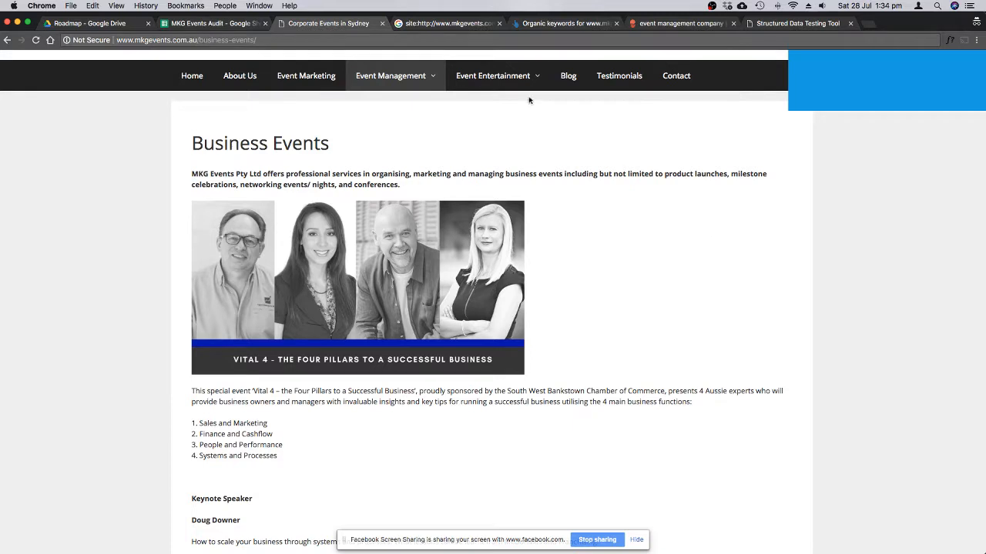
{"action": "left_click", "coordinate": [509, 78]}
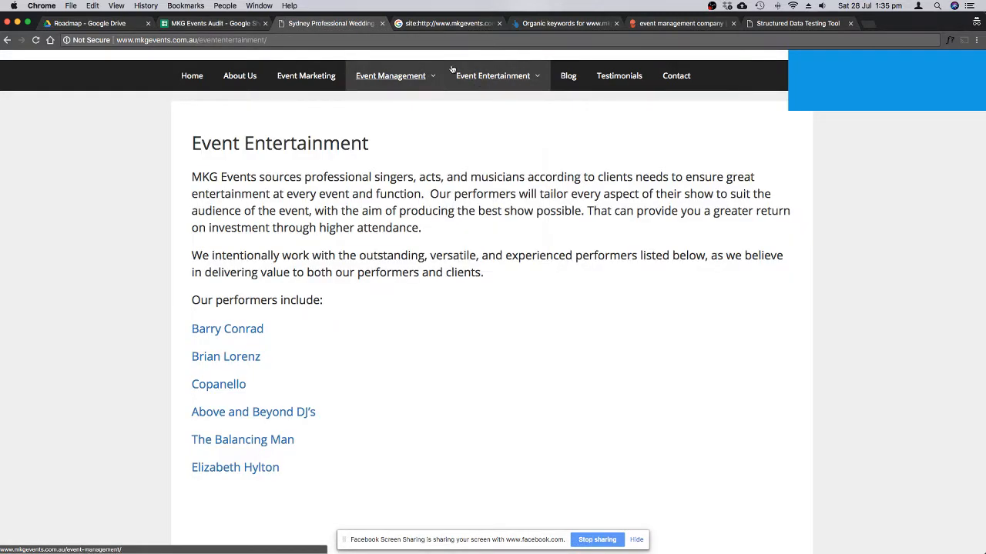
{"action": "mouse_move", "coordinate": [501, 80]}
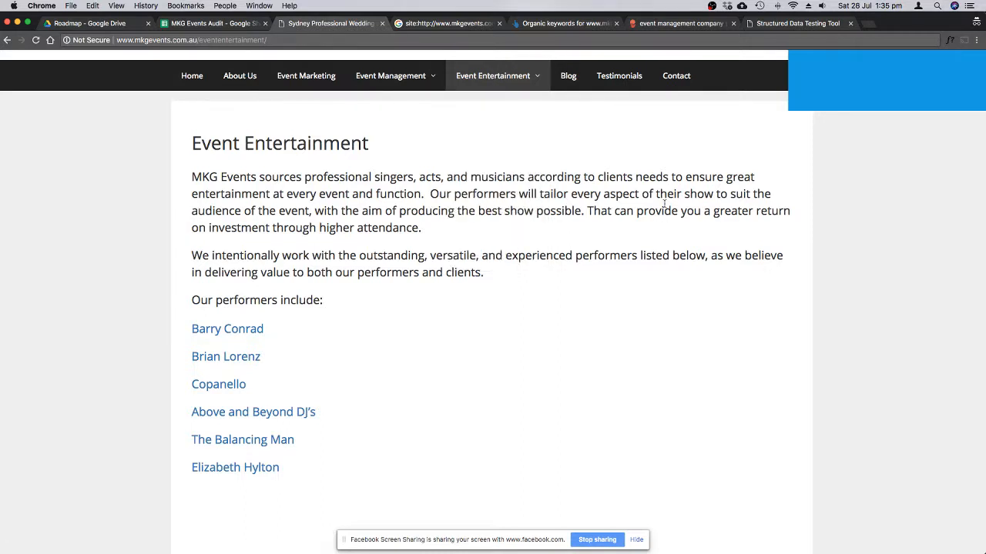
{"action": "scroll", "coordinate": [570, 311], "scroll_direction": "down", "scroll_amount": 3}
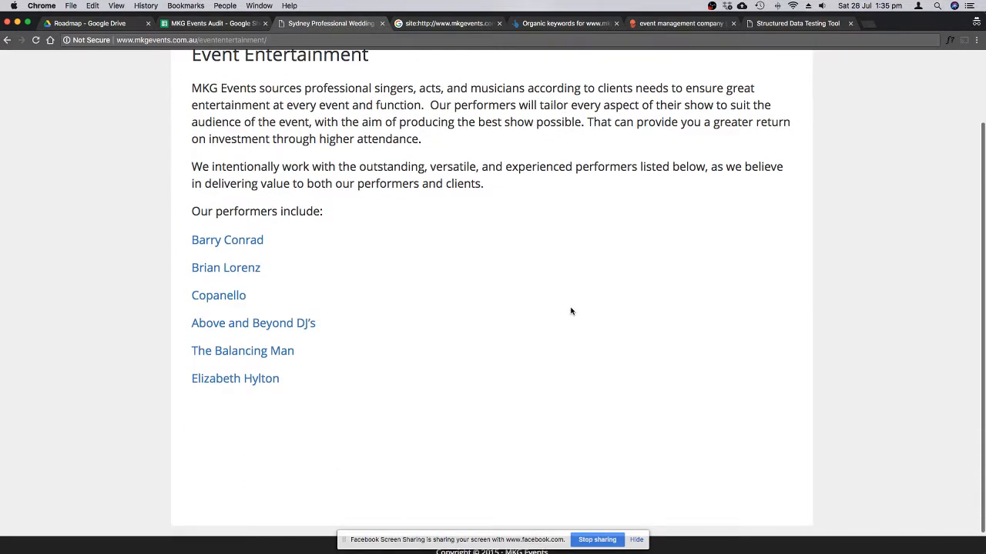
{"action": "scroll", "coordinate": [571, 311], "scroll_direction": "up", "scroll_amount": 3}
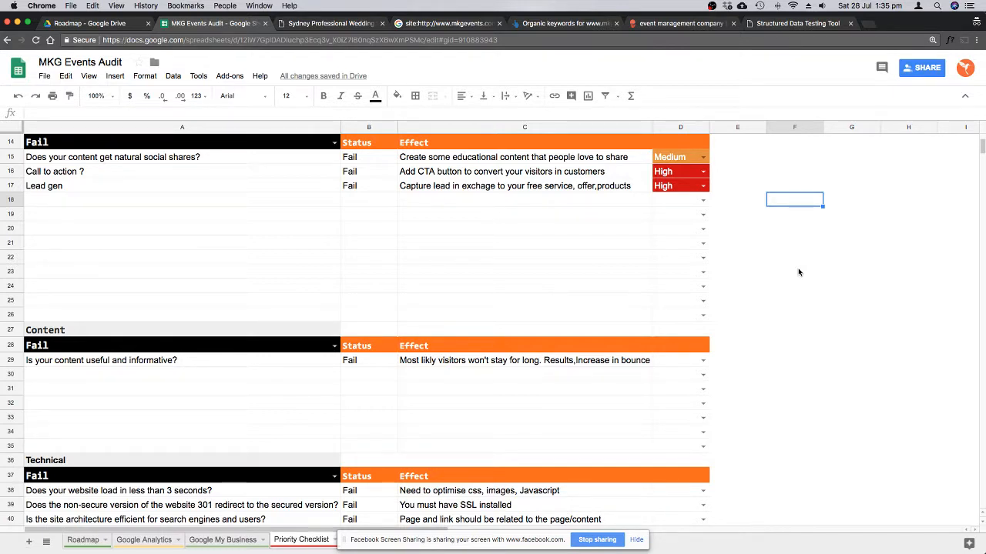
In the Content section of the Priority Checklist, set the priority of useful and informative content to High.
{"action": "scroll", "coordinate": [805, 271], "scroll_direction": "down", "scroll_amount": 1}
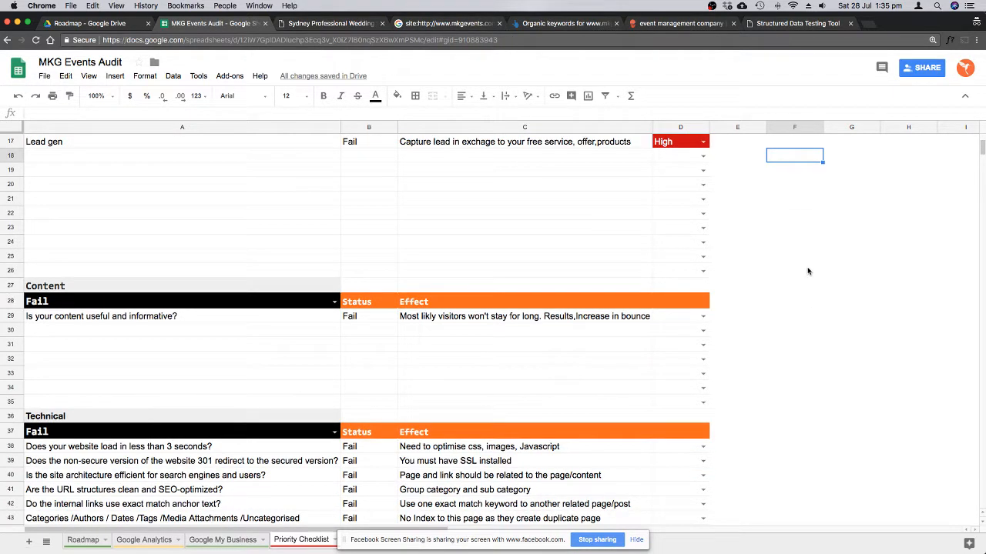
{"action": "scroll", "coordinate": [808, 271], "scroll_direction": "down", "scroll_amount": 3}
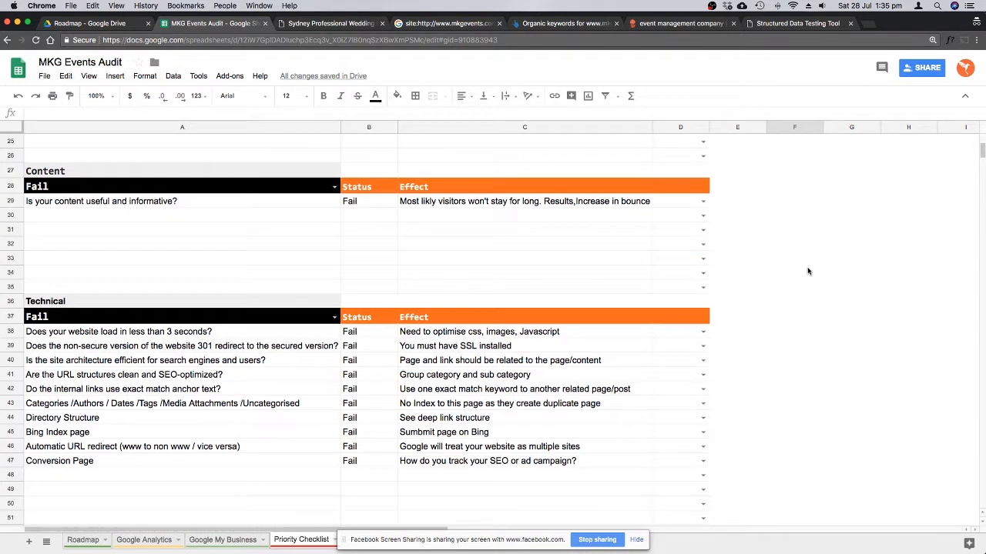
{"action": "scroll", "coordinate": [808, 271], "scroll_direction": "down", "scroll_amount": 1}
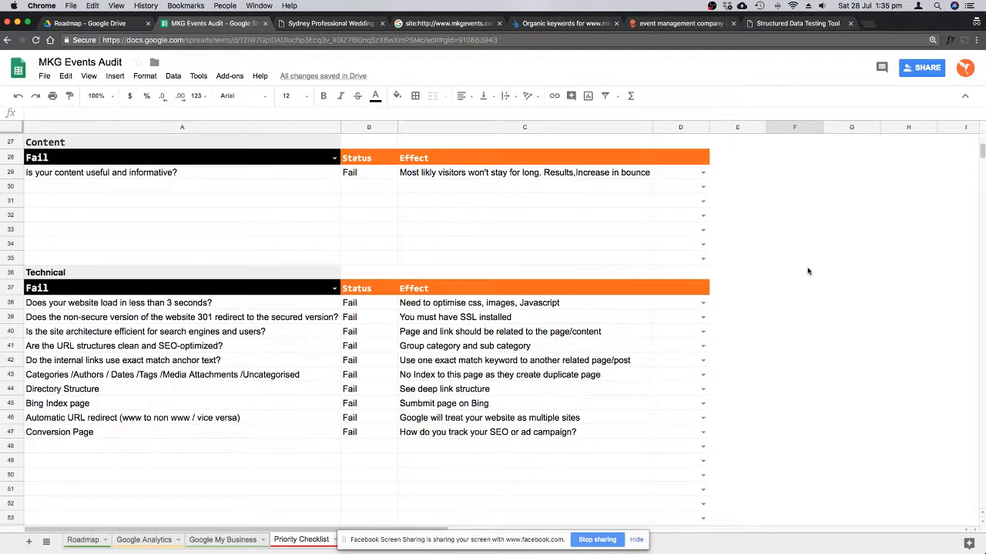
{"action": "left_click", "coordinate": [703, 173]}
{"action": "left_click", "coordinate": [670, 188]}
{"action": "left_click", "coordinate": [782, 218]}
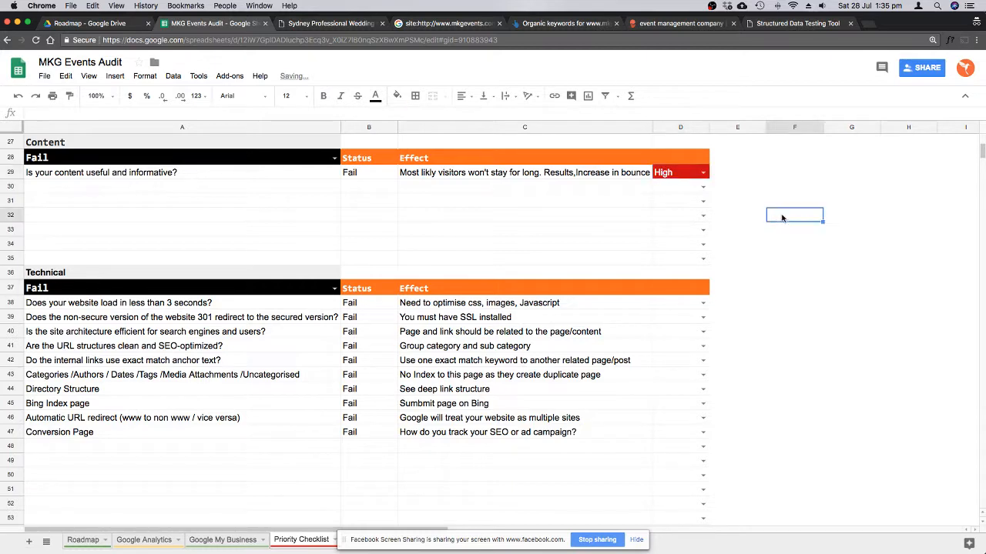
In the Technical section, set the priority of website loading under 3 seconds and of the 301 redirect to the secured version to High.
{"action": "scroll", "coordinate": [781, 218], "scroll_direction": "down", "scroll_amount": 2}
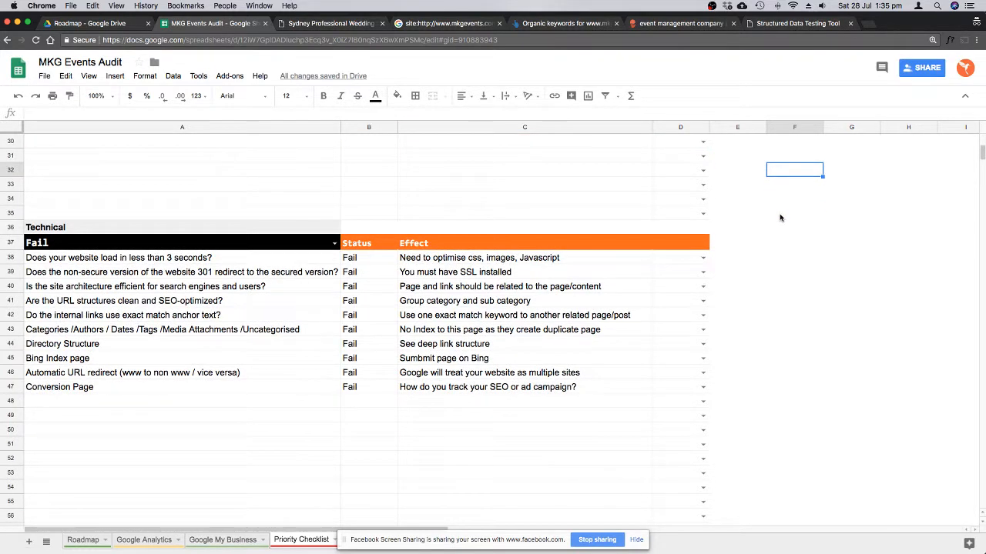
{"action": "scroll", "coordinate": [780, 218], "scroll_direction": "down", "scroll_amount": 3}
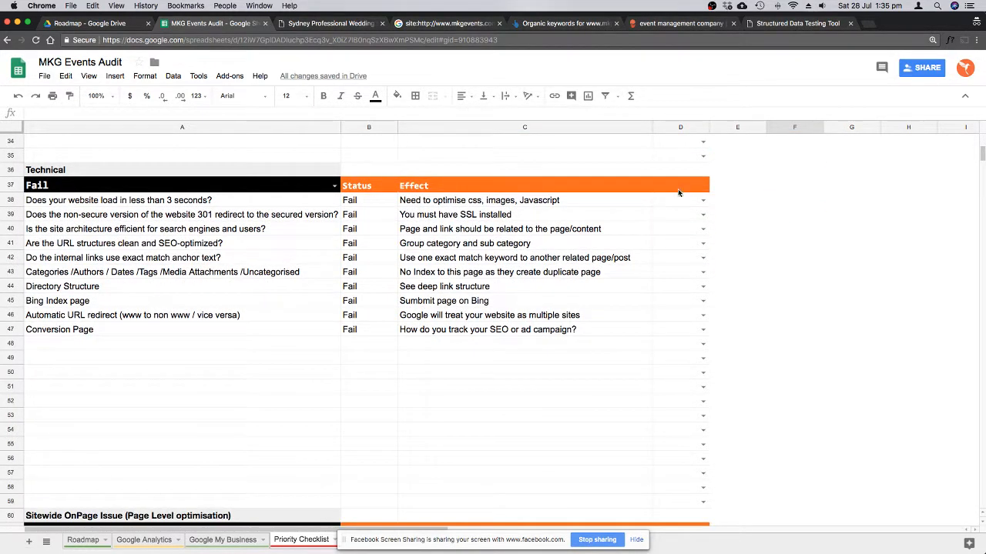
{"action": "left_click", "coordinate": [702, 201]}
{"action": "left_click", "coordinate": [686, 215]}
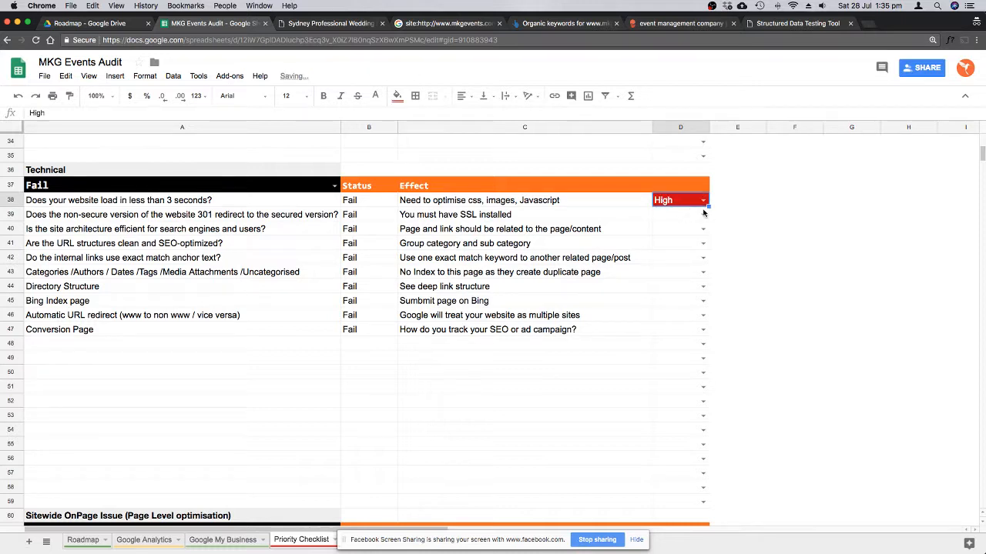
{"action": "left_click", "coordinate": [794, 223]}
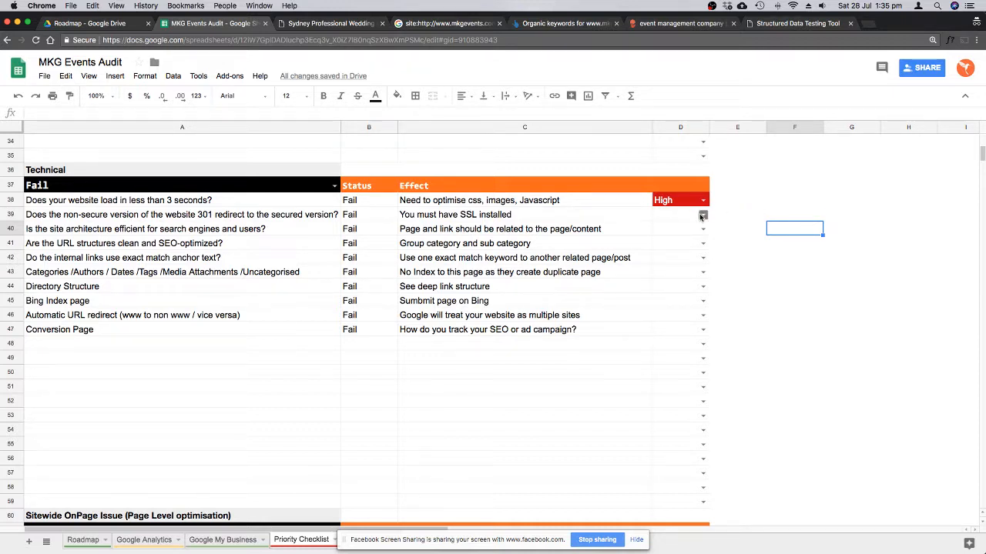
{"action": "left_click", "coordinate": [701, 215]}
{"action": "left_click", "coordinate": [697, 227]}
{"action": "left_click", "coordinate": [809, 231]}
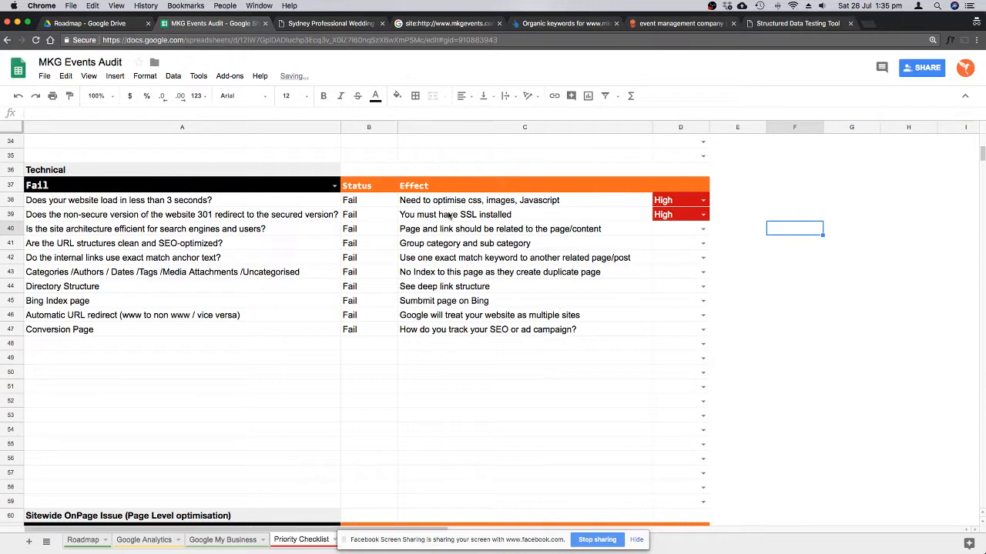
Set the priority of site architecture efficiency, clean SEO-optimized URL structures and exact match anchor text in internal links to High.
{"action": "left_click", "coordinate": [702, 229]}
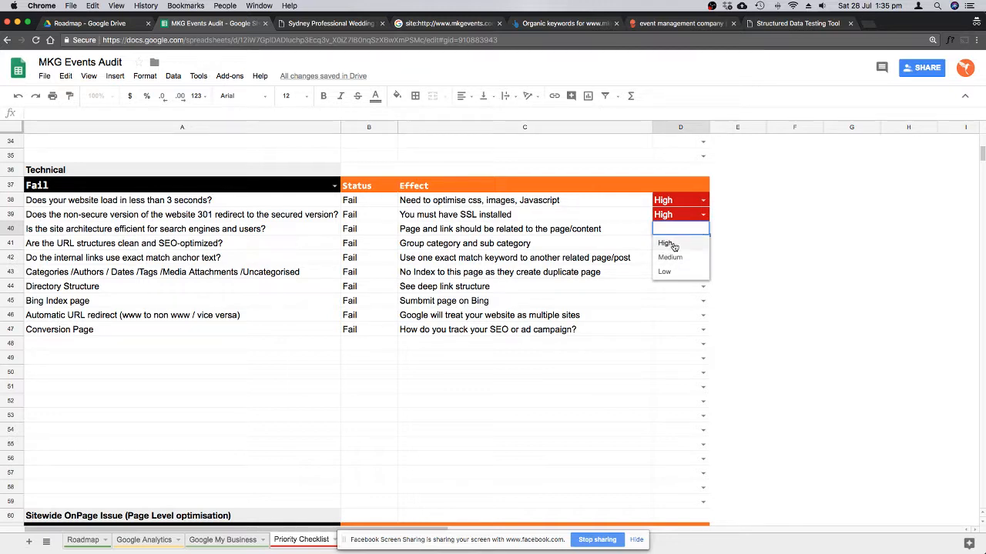
{"action": "left_click", "coordinate": [671, 244]}
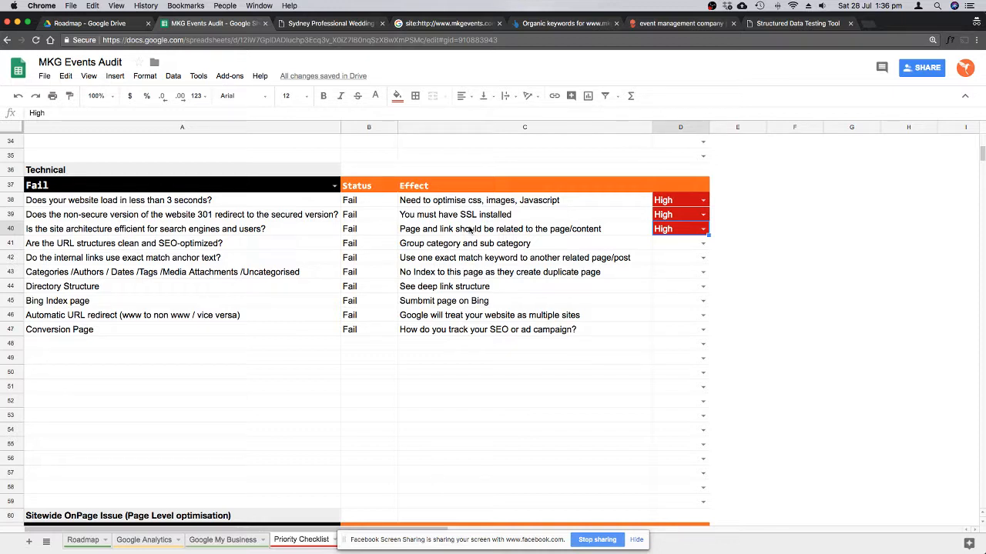
{"action": "left_click", "coordinate": [703, 245]}
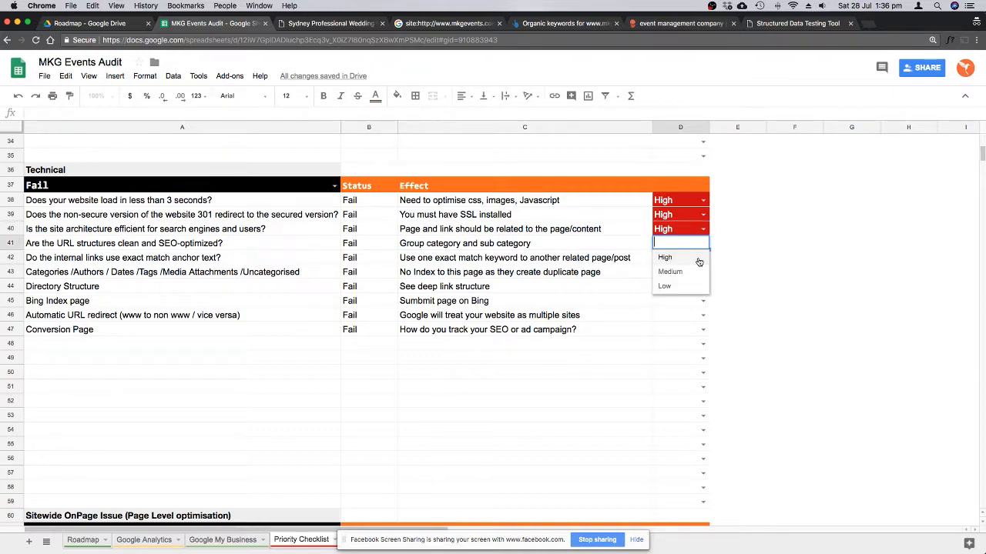
{"action": "left_click", "coordinate": [699, 263]}
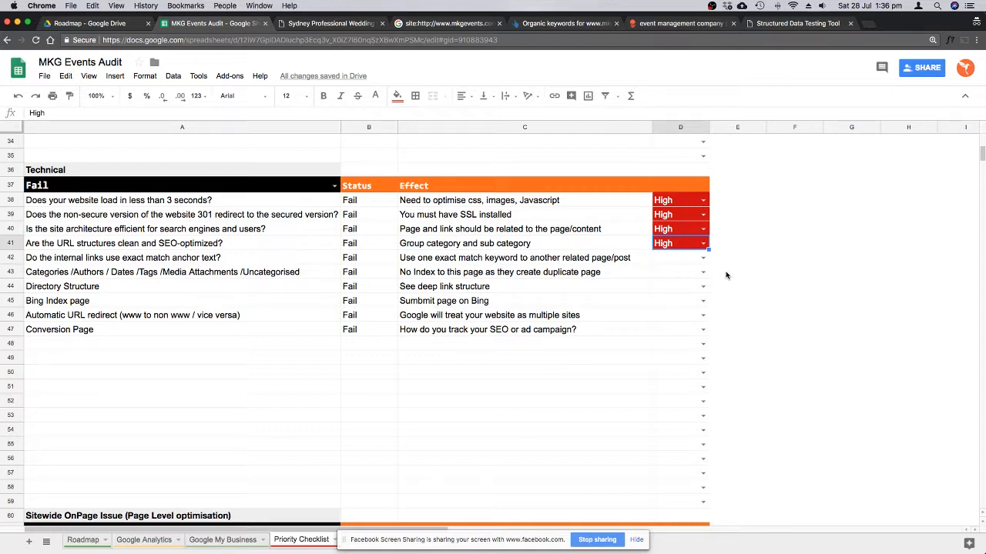
{"action": "left_click", "coordinate": [703, 258]}
{"action": "left_click", "coordinate": [667, 272]}
{"action": "left_click", "coordinate": [767, 278]}
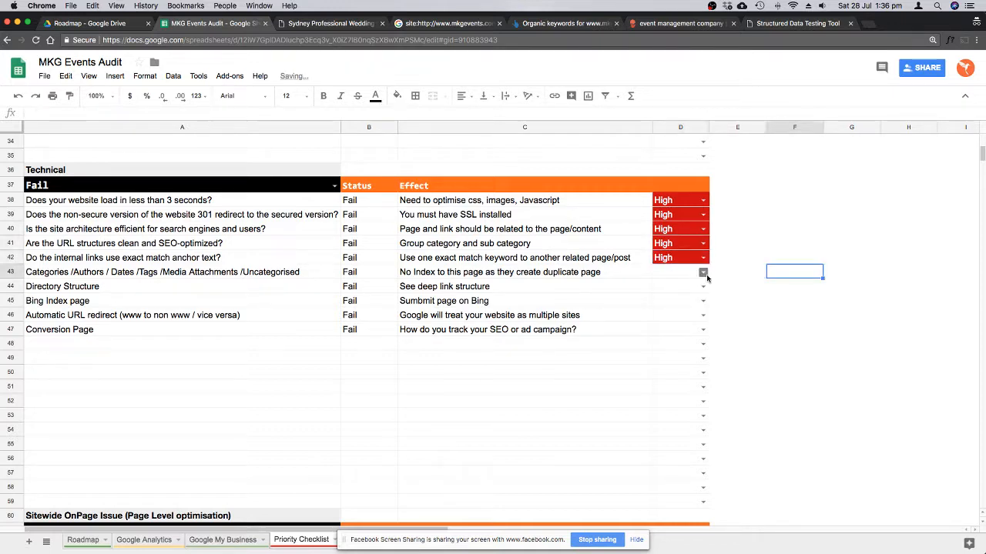
Set the priority of Categories /Authors / Dates /Tags /Media Attachments /Uncategorised and of Directory Structure to Medium.
{"action": "left_click", "coordinate": [703, 274]}
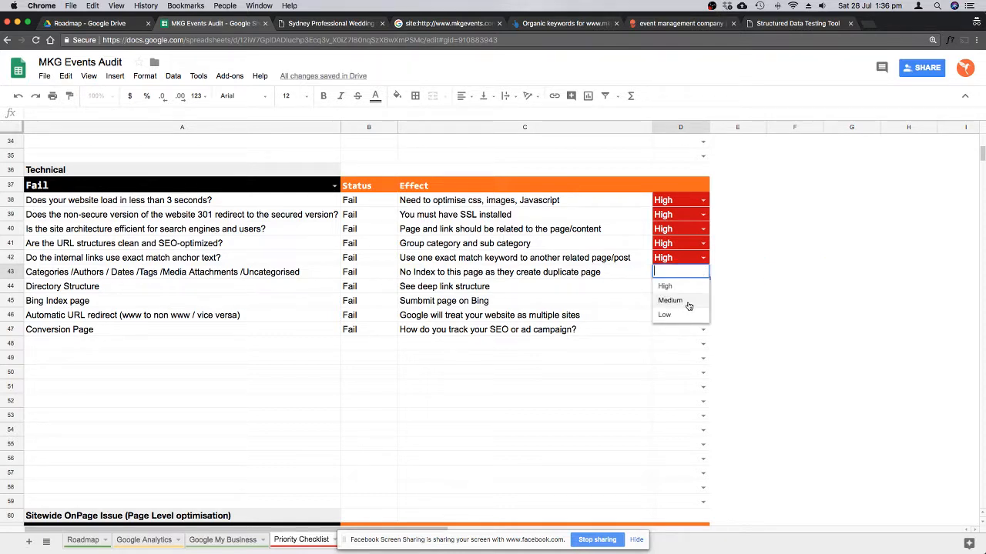
{"action": "left_click", "coordinate": [686, 301]}
{"action": "left_click", "coordinate": [786, 299]}
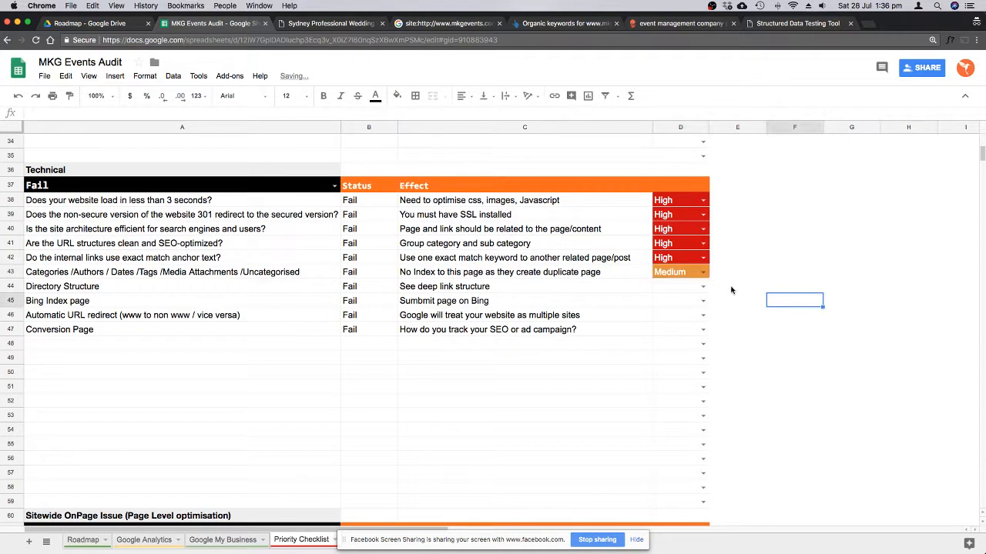
{"action": "left_click", "coordinate": [701, 287]}
{"action": "left_click", "coordinate": [675, 319]}
{"action": "left_click", "coordinate": [818, 317]}
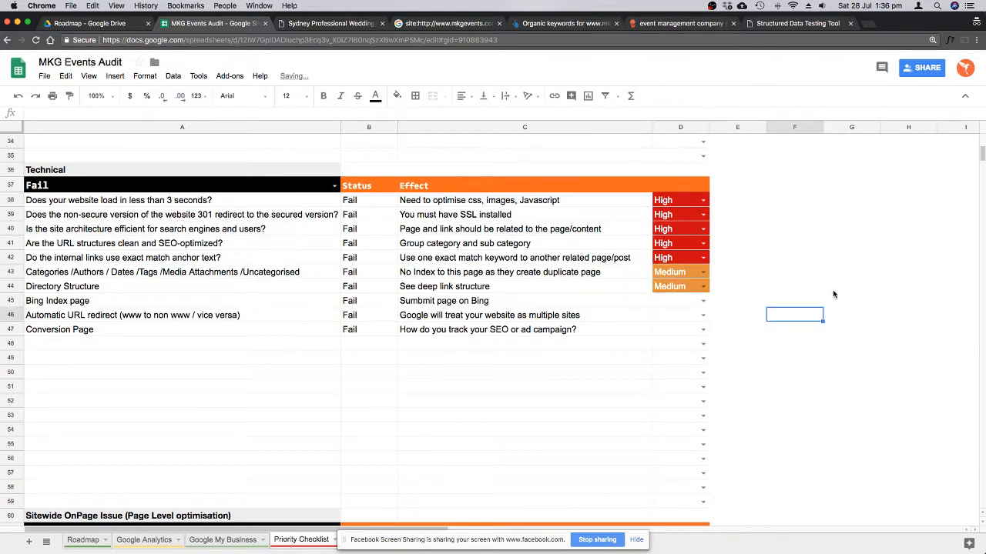
Set the priority of the Bing Index page check in the Technical section to High.
{"action": "scroll", "coordinate": [833, 294], "scroll_direction": "down", "scroll_amount": 1}
{"action": "left_click", "coordinate": [703, 287]}
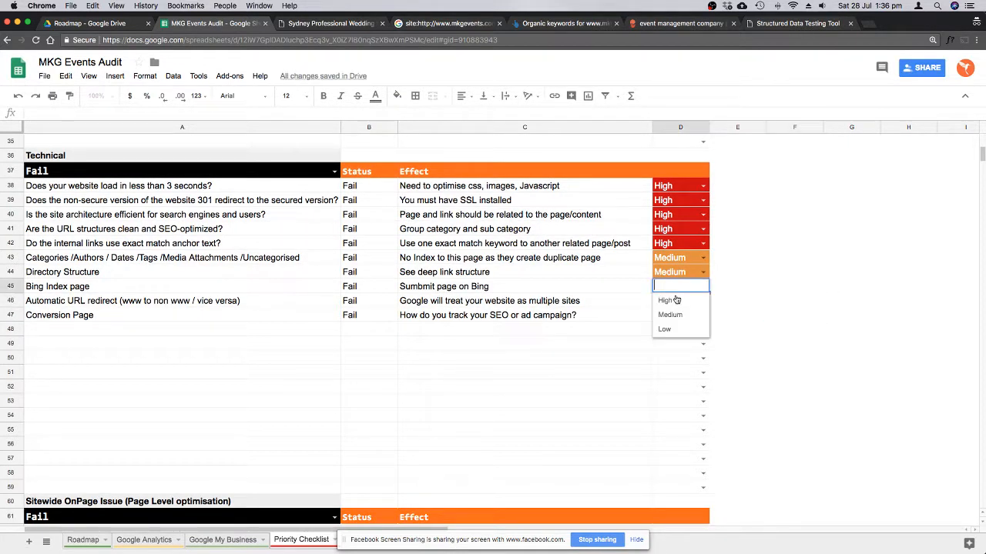
{"action": "left_click", "coordinate": [669, 300]}
{"action": "left_click", "coordinate": [767, 302]}
{"action": "scroll", "coordinate": [753, 299], "scroll_direction": "down", "scroll_amount": 3}
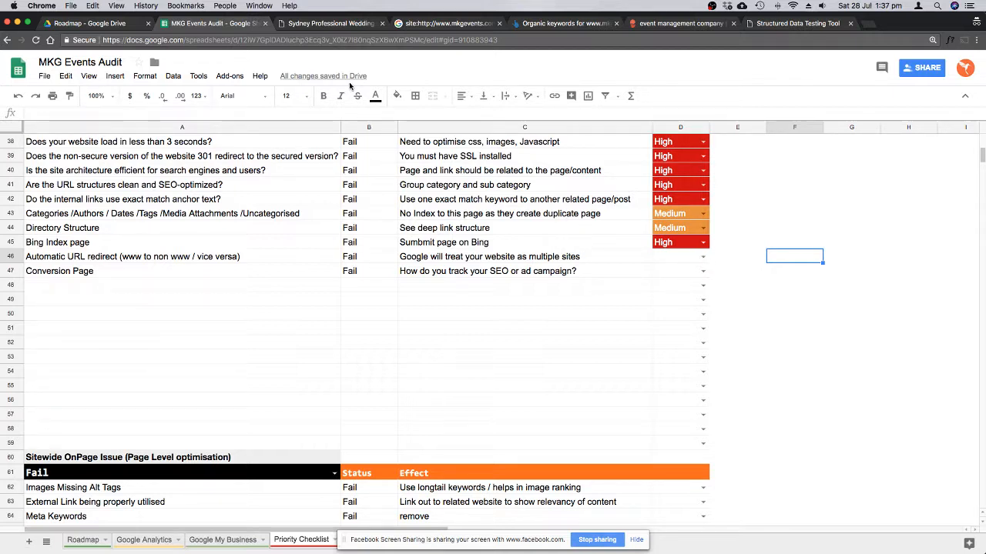
{"action": "left_click", "coordinate": [331, 23]}
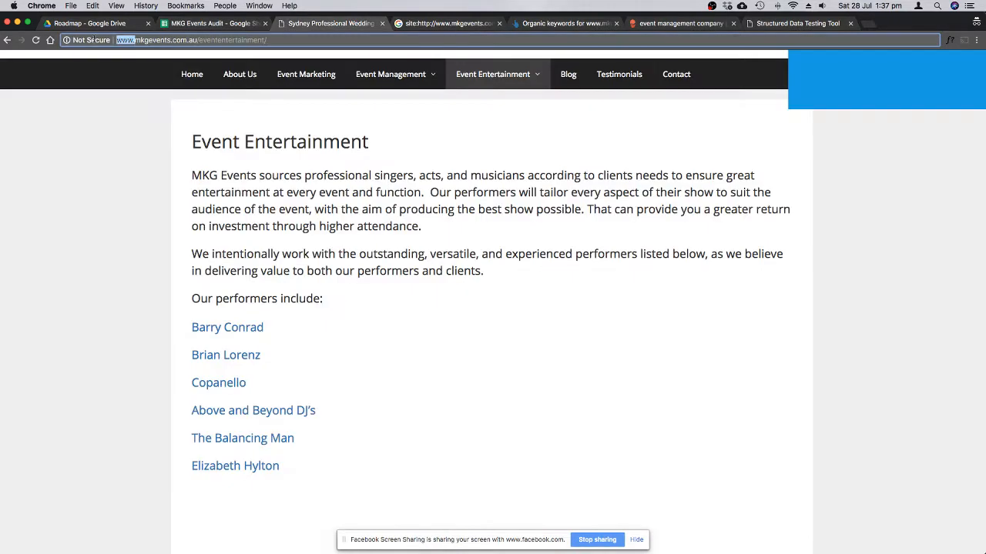
{"action": "key", "text": "BackSpace"}
{"action": "key", "text": "Return"}
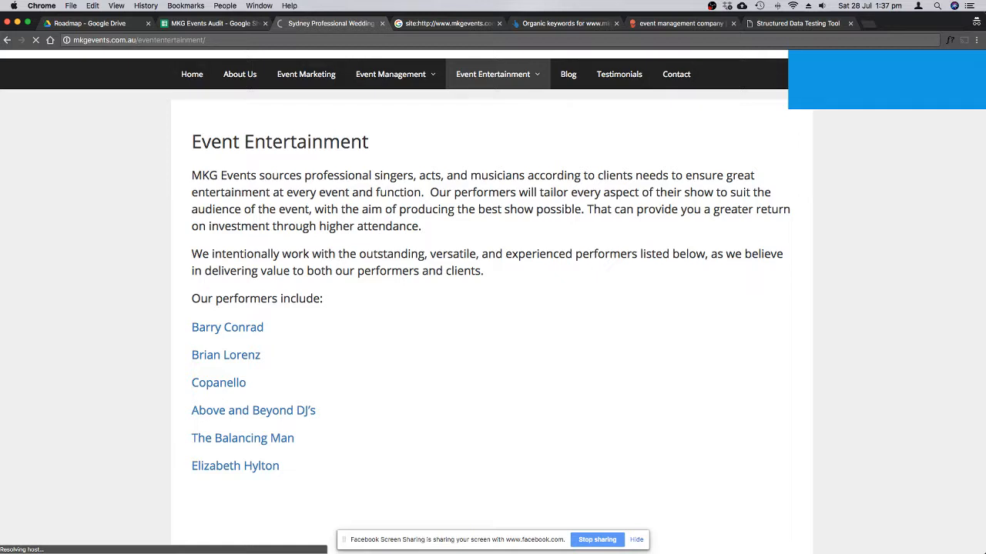
{"action": "left_click", "coordinate": [193, 40]}
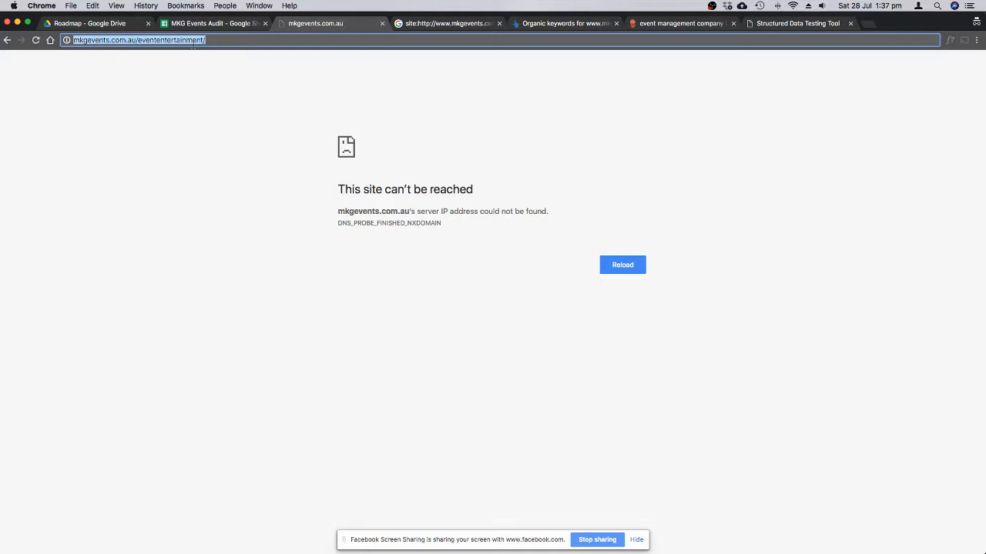
{"action": "type", "text": "www.mkgevents.com.au"}
{"action": "key", "text": "Return"}
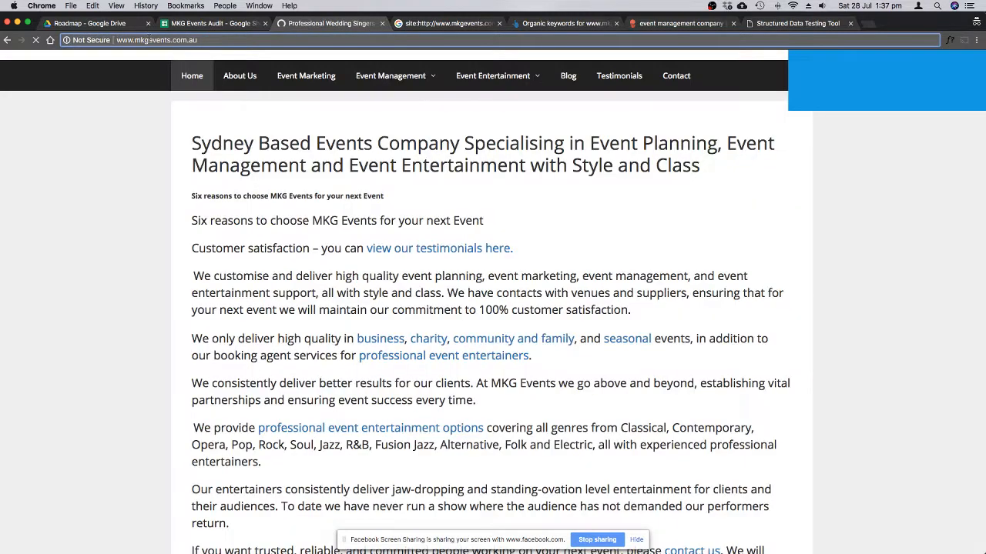
Test whether the homepage address without the www prefix redirects to the www version of the site.
{"action": "left_click", "coordinate": [150, 40]}
{"action": "key", "text": "Home"}
{"action": "key", "text": "Delete"}
{"action": "key", "text": "Delete"}
{"action": "key", "text": "Delete"}
{"action": "key", "text": "Delete"}
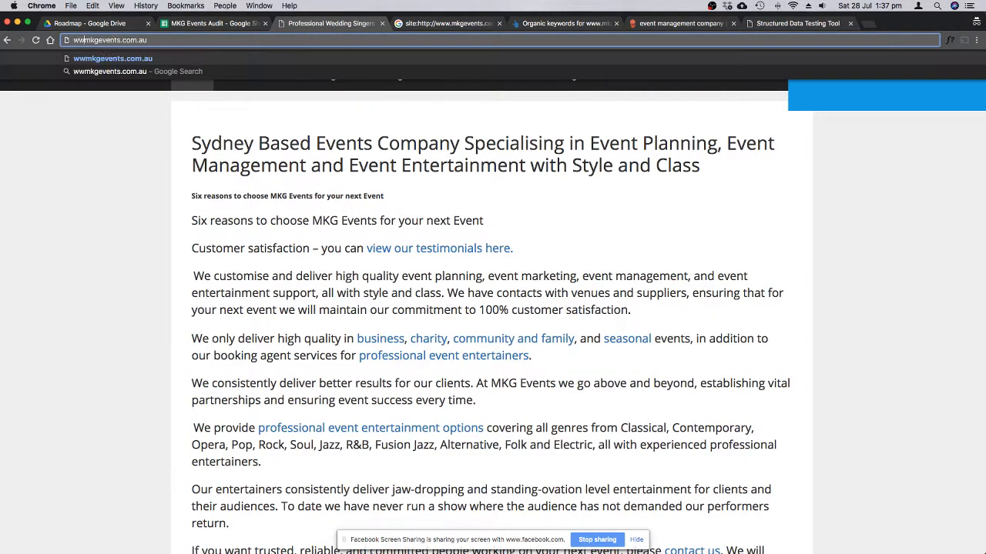
{"action": "key", "text": "Return"}
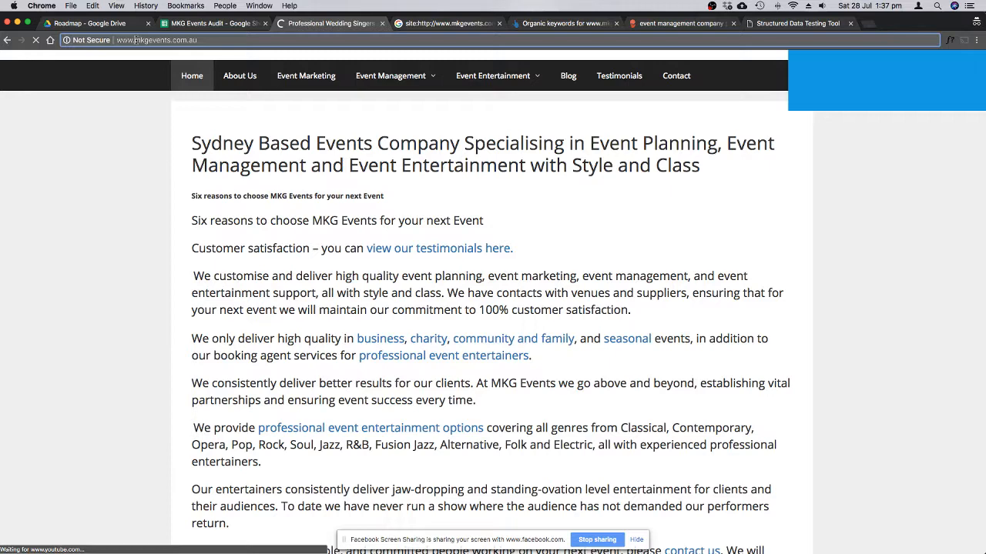
{"action": "key", "text": "Return"}
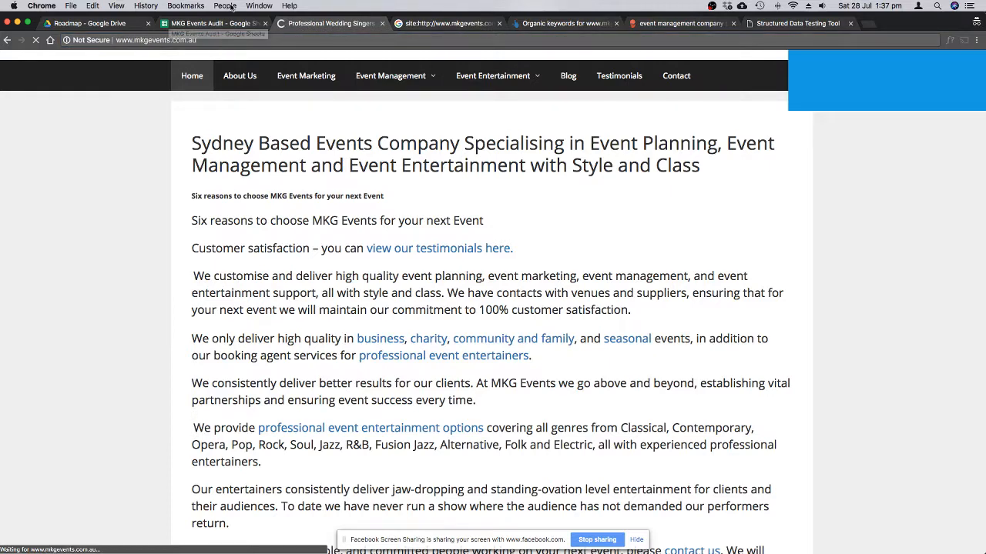
Back in the MKG Events Audit sheet, set the priority of Automatic URL redirect to Medium and of Conversion Page to High.
{"action": "left_click", "coordinate": [194, 28]}
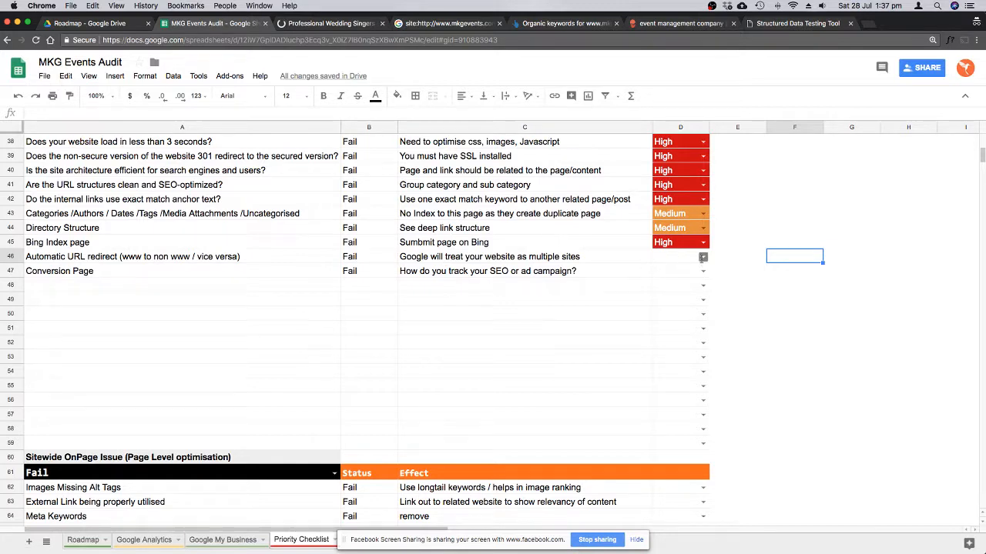
{"action": "left_click", "coordinate": [701, 257]}
{"action": "left_click", "coordinate": [686, 285]}
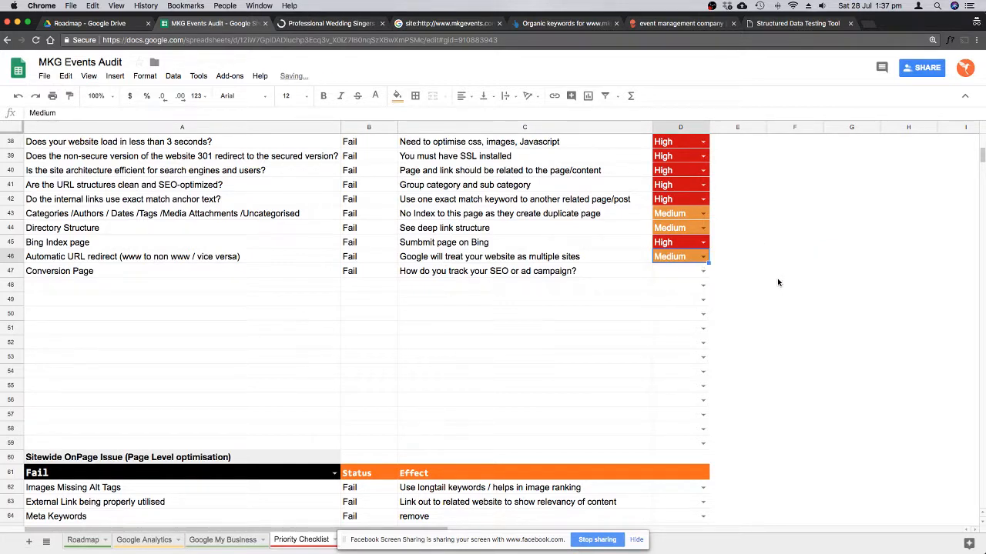
{"action": "left_click", "coordinate": [703, 272]}
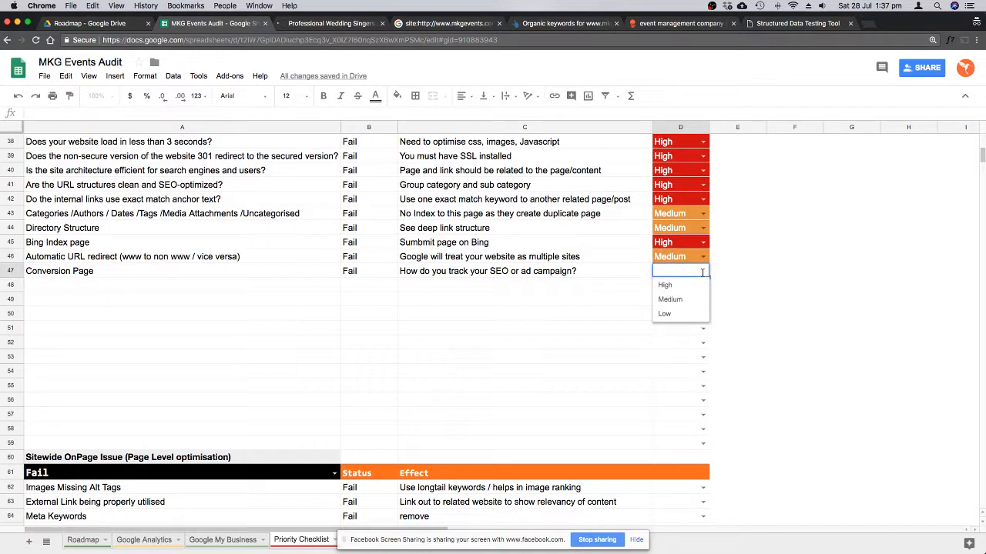
{"action": "left_click", "coordinate": [667, 285]}
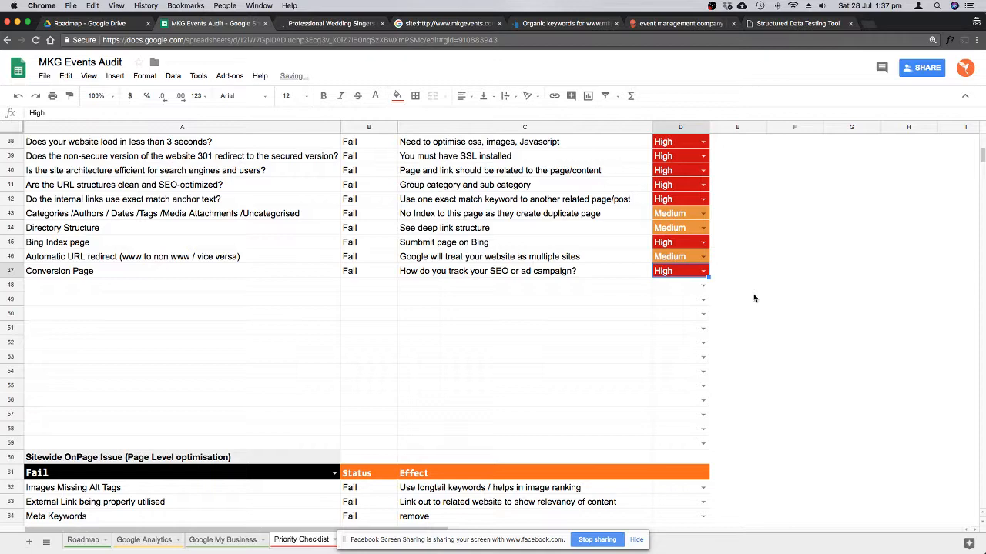
In the Sitewide OnPage Issue section, set the priority of Images Missing Alt Tags to High and of External Link being properly utilised to Medium.
{"action": "scroll", "coordinate": [754, 298], "scroll_direction": "down", "scroll_amount": 6}
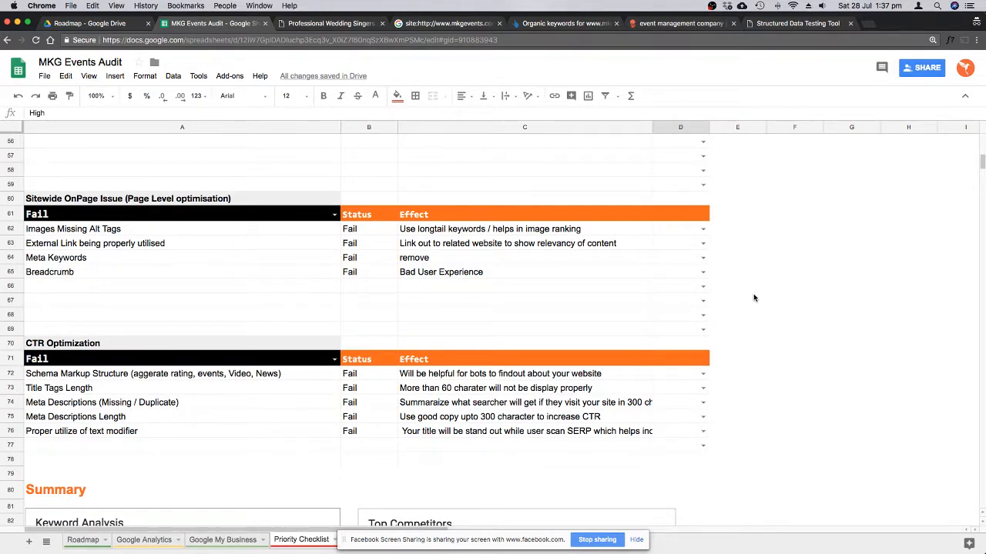
{"action": "scroll", "coordinate": [754, 298], "scroll_direction": "down", "scroll_amount": 1}
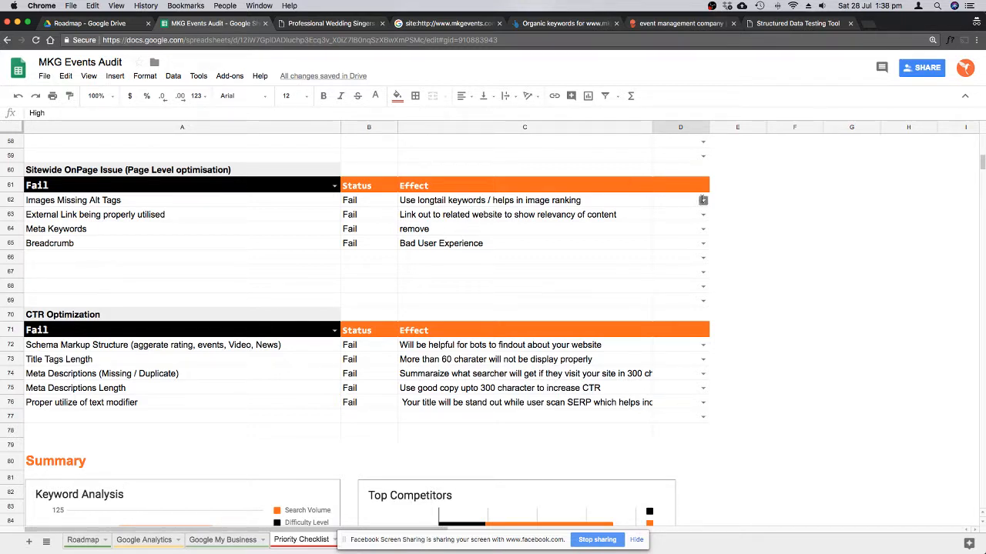
{"action": "left_click", "coordinate": [702, 200]}
{"action": "left_click", "coordinate": [663, 215]}
{"action": "left_click", "coordinate": [703, 214]}
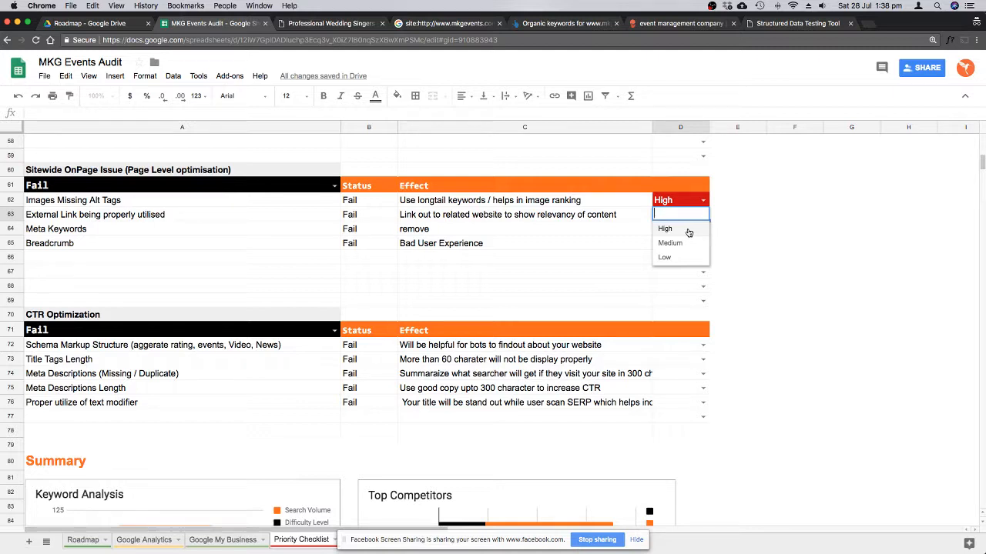
{"action": "left_click", "coordinate": [685, 243]}
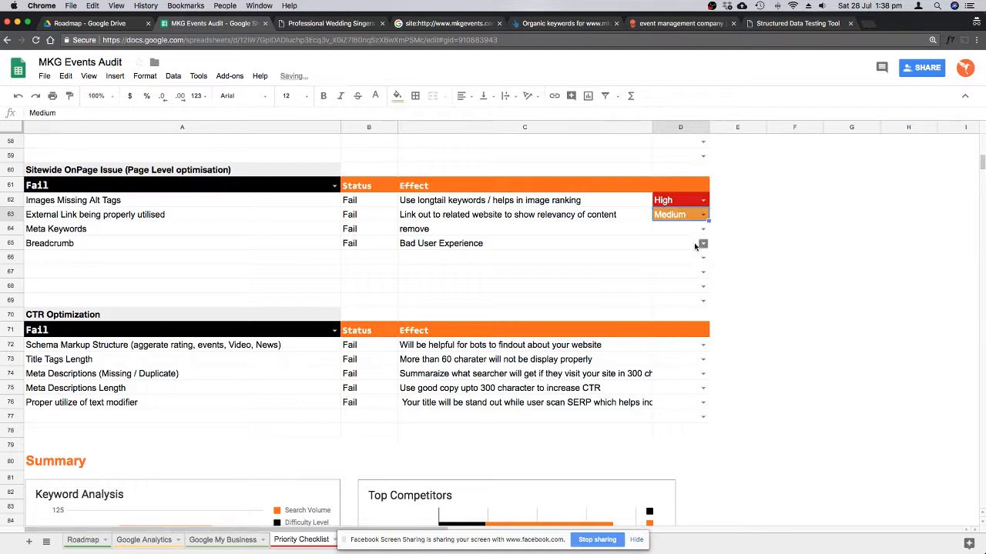
Set the priority of Meta Keywords to Low.
{"action": "left_click", "coordinate": [703, 229]}
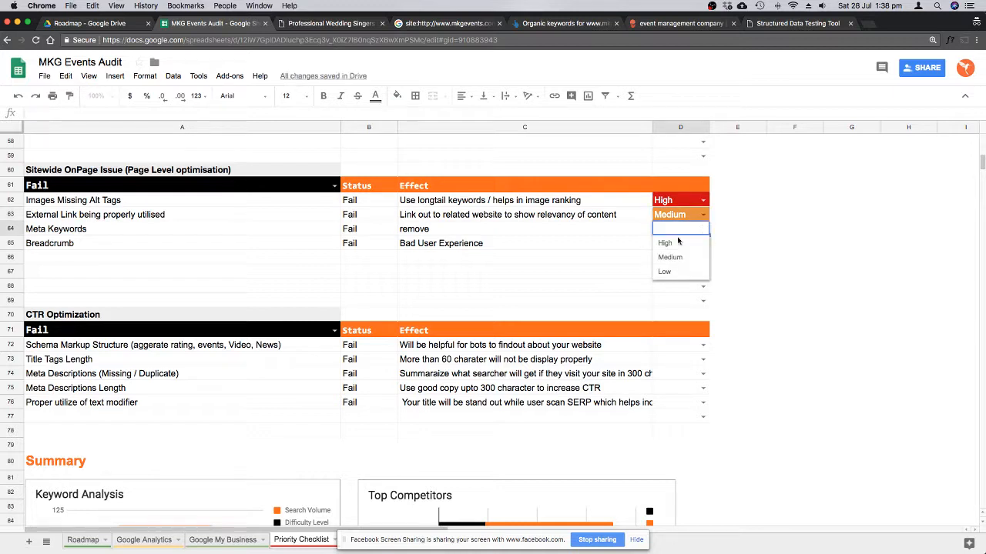
{"action": "left_click", "coordinate": [665, 272]}
{"action": "left_click", "coordinate": [787, 259]}
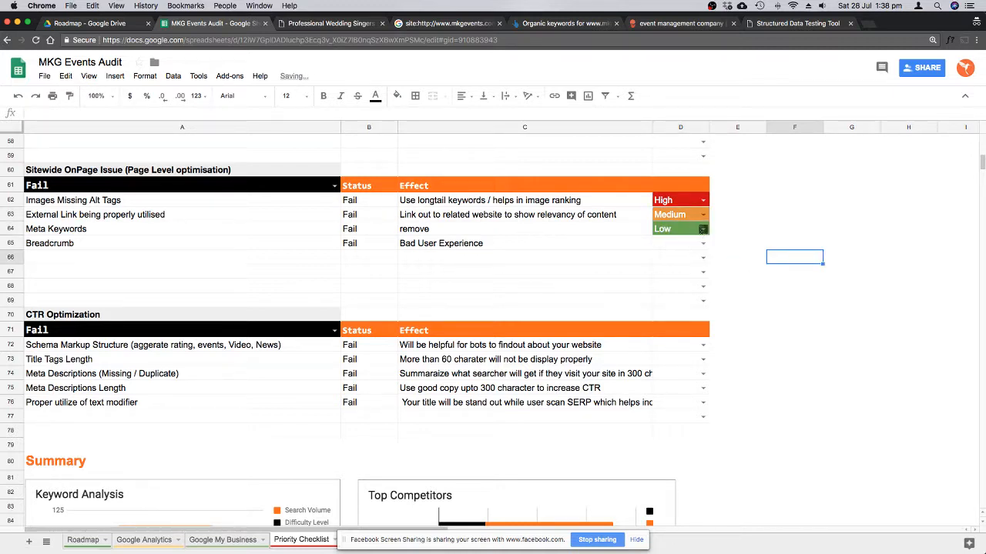
Set the priority of Meta Keywords and of Breadcrumb to Medium.
{"action": "left_click", "coordinate": [703, 230]}
{"action": "left_click", "coordinate": [670, 272]}
{"action": "left_click", "coordinate": [724, 263]}
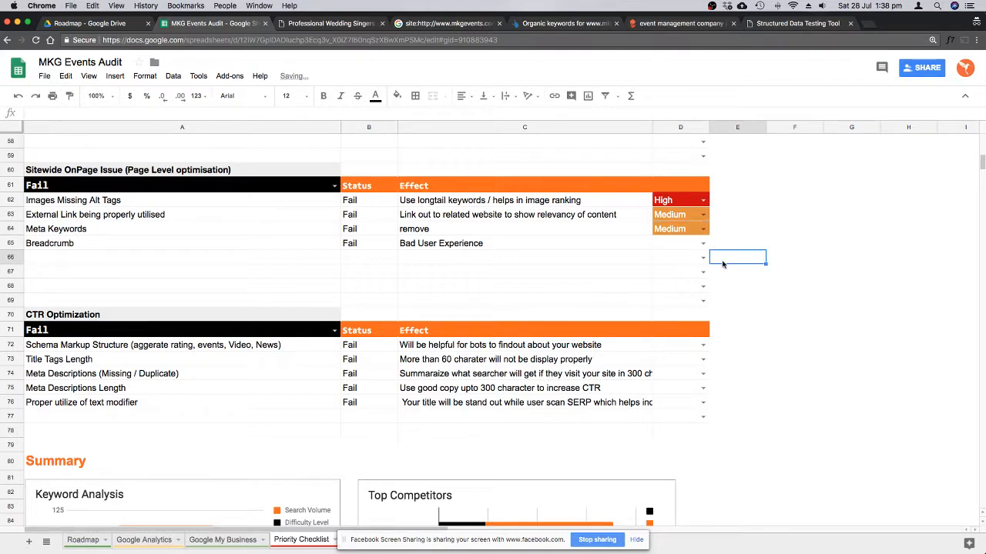
{"action": "scroll", "coordinate": [731, 259], "scroll_direction": "down", "scroll_amount": 1}
{"action": "left_click", "coordinate": [703, 228]}
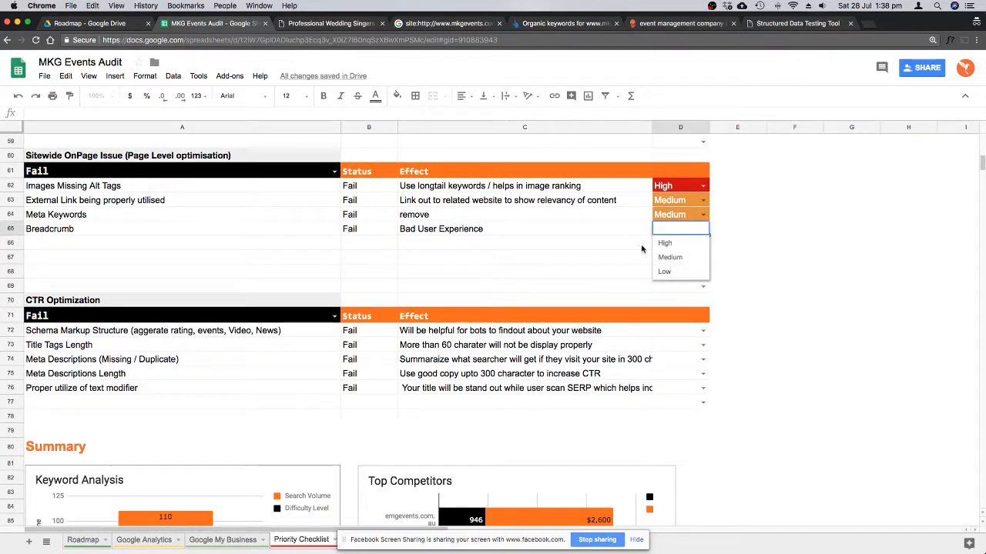
{"action": "left_click", "coordinate": [670, 257]}
{"action": "left_click", "coordinate": [778, 243]}
In the CTR Optimization section, set the priority of Schema Markup Structure to High and of Title Tags Length to Medium.
{"action": "scroll", "coordinate": [794, 253], "scroll_direction": "down", "scroll_amount": 6}
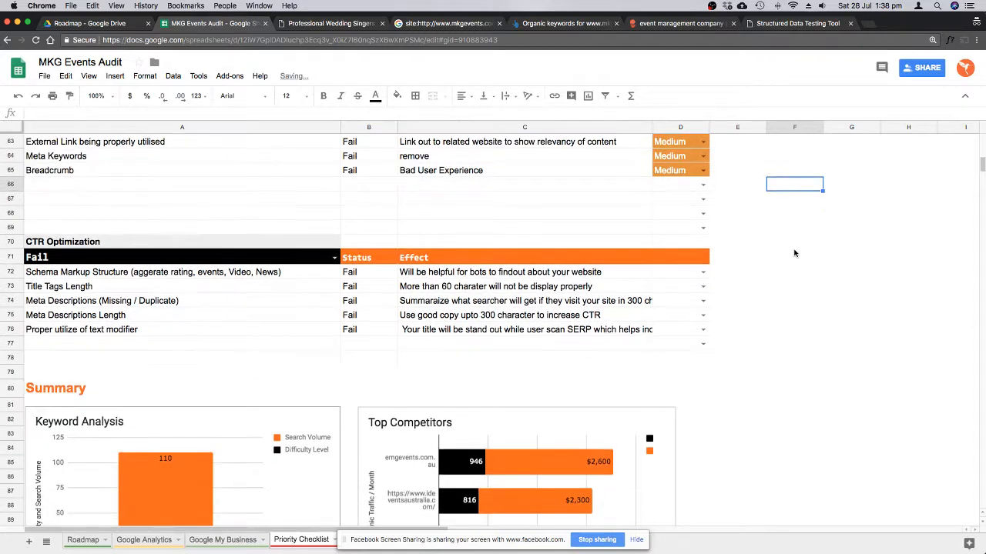
{"action": "left_click", "coordinate": [703, 243]}
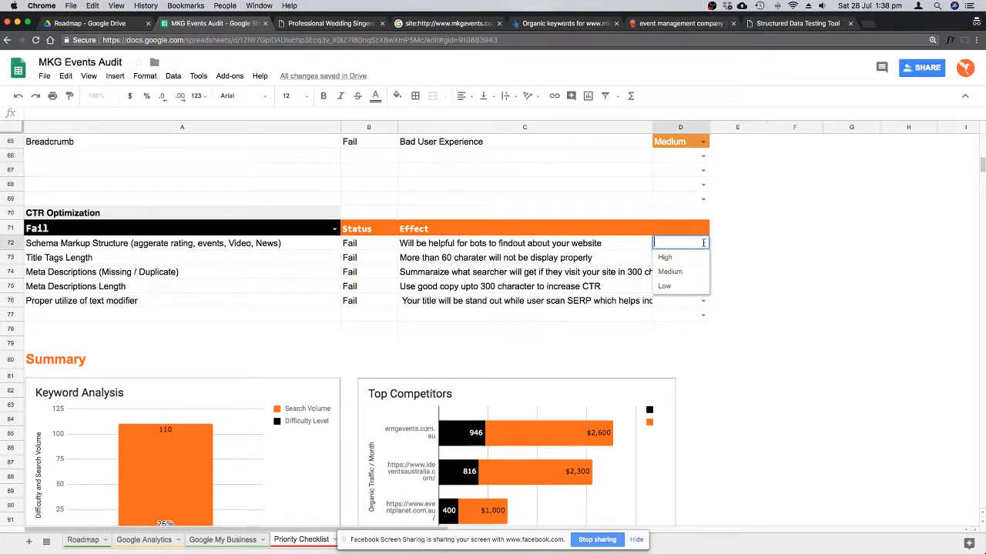
{"action": "left_click", "coordinate": [666, 257]}
{"action": "left_click", "coordinate": [777, 271]}
{"action": "scroll", "coordinate": [772, 255], "scroll_direction": "down", "scroll_amount": 2}
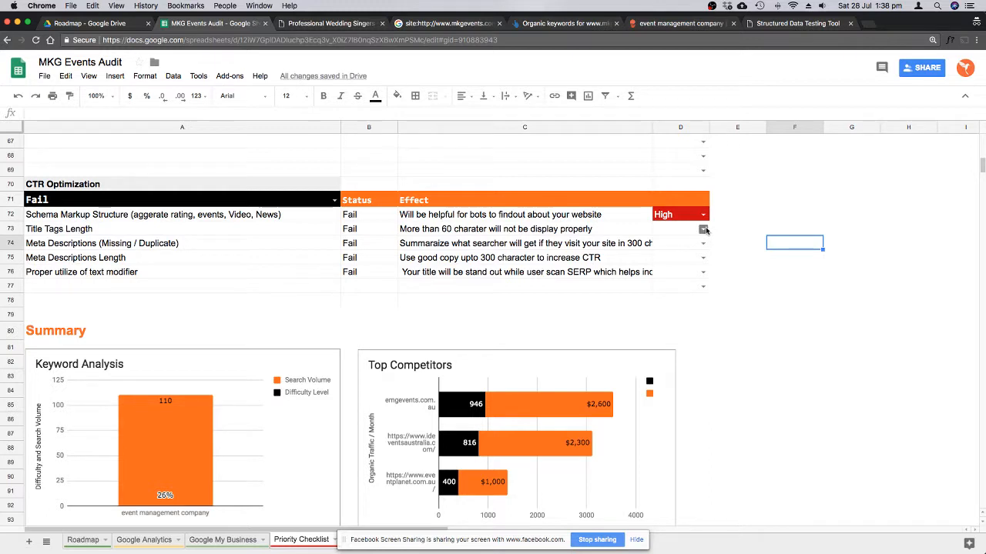
{"action": "left_click", "coordinate": [703, 230]}
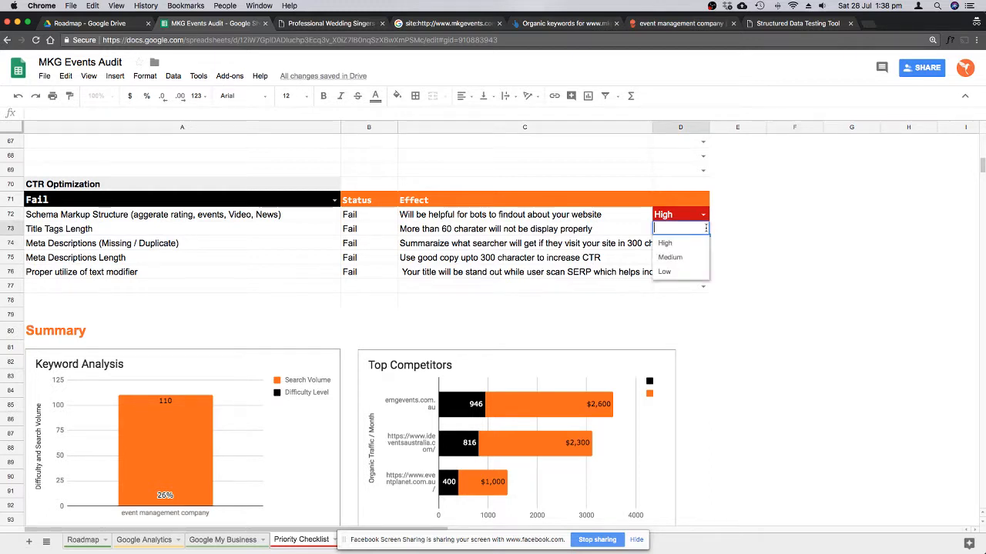
{"action": "left_click", "coordinate": [670, 257]}
{"action": "left_click", "coordinate": [731, 259]}
Set the priority of Meta Descriptions (Missing / Duplicate) to High and widen the Effect column to fit its full text.
{"action": "left_click", "coordinate": [689, 245]}
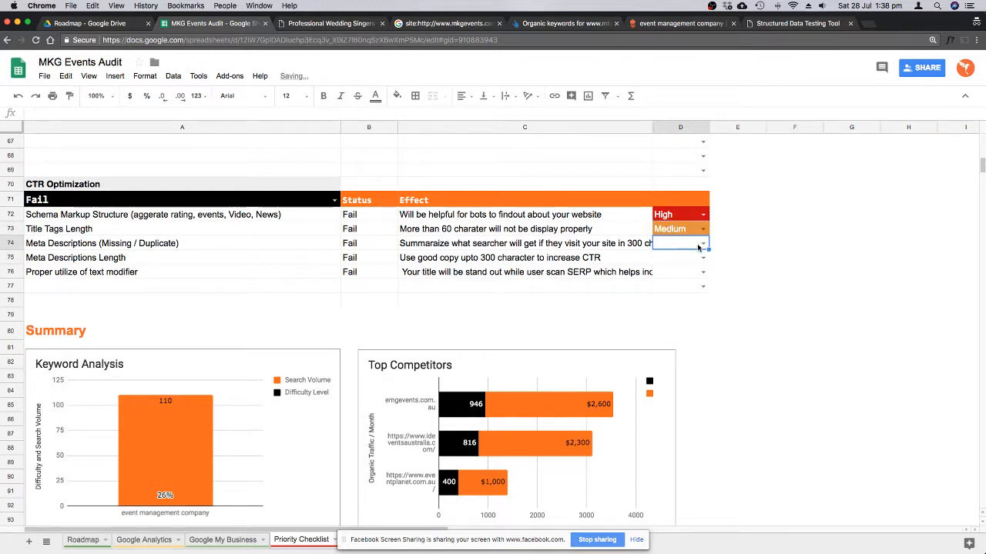
{"action": "left_click", "coordinate": [703, 245]}
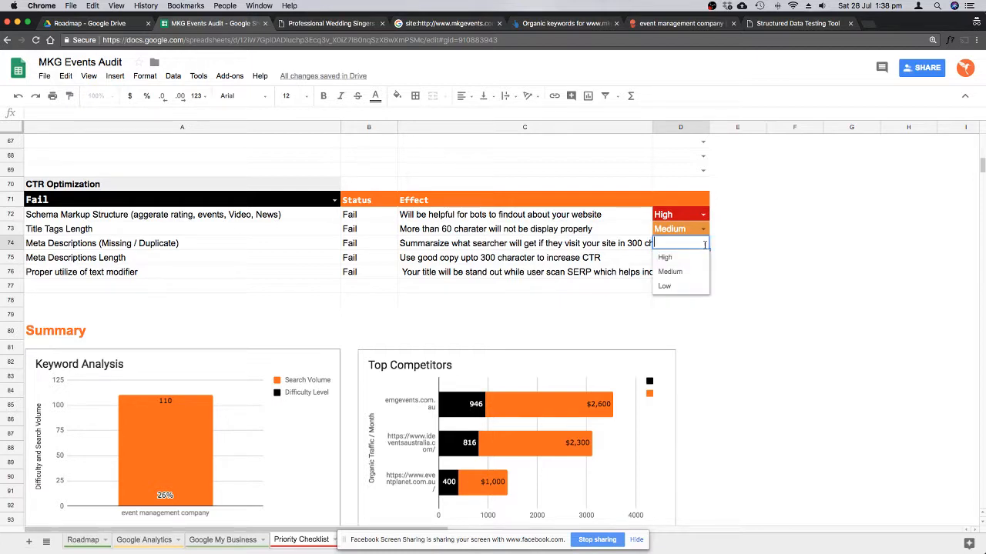
{"action": "left_click", "coordinate": [684, 258]}
{"action": "left_click", "coordinate": [775, 271]}
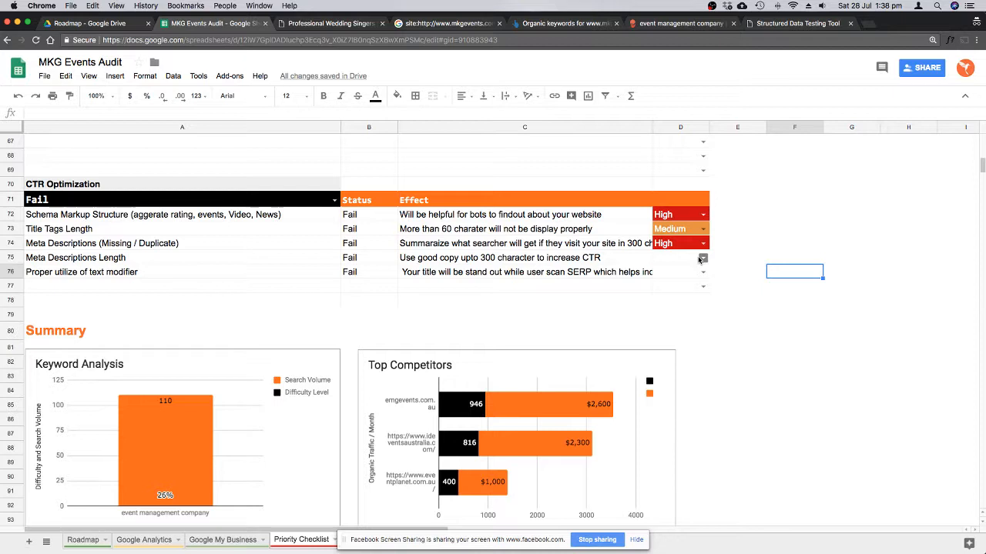
{"action": "left_click_drag", "start_coordinate": [652, 127], "coordinate": [708, 128]}
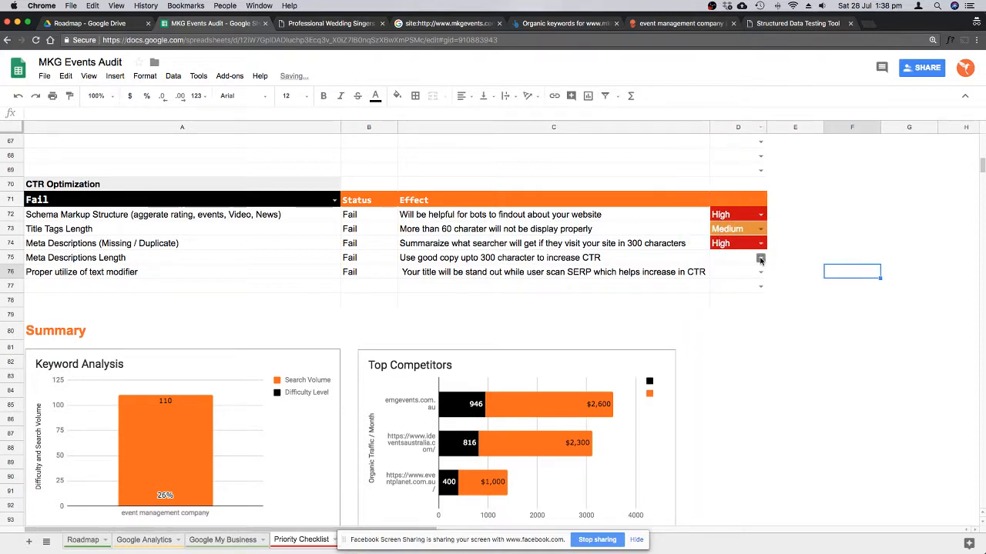
Set the priority of Meta Descriptions Length and of Proper utilize of text modifier to High.
{"action": "left_click", "coordinate": [760, 259]}
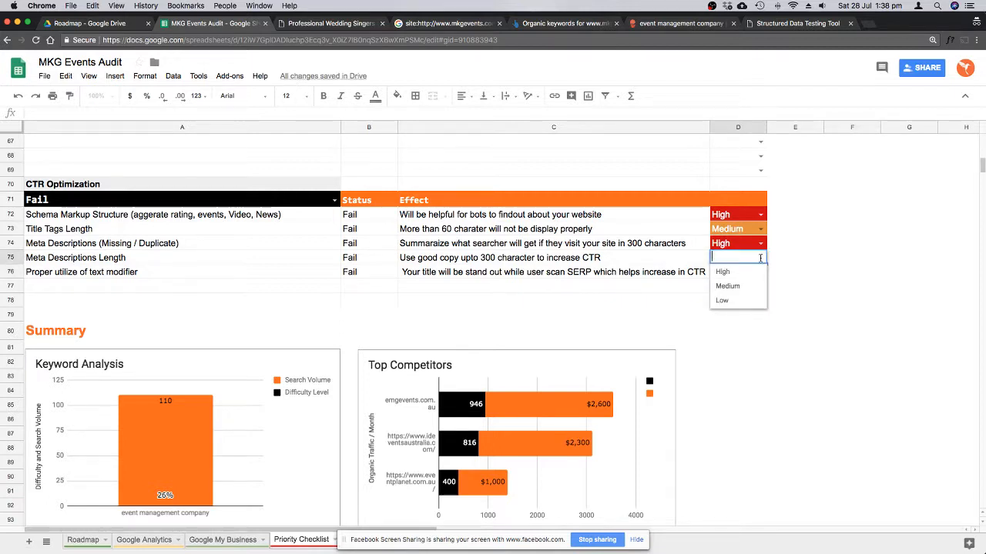
{"action": "left_click", "coordinate": [738, 272]}
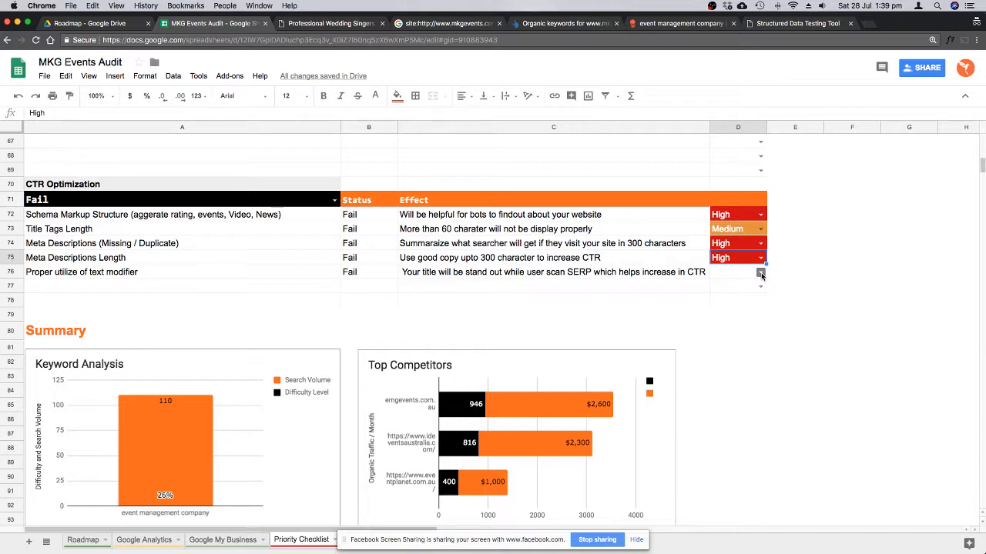
{"action": "left_click", "coordinate": [760, 273]}
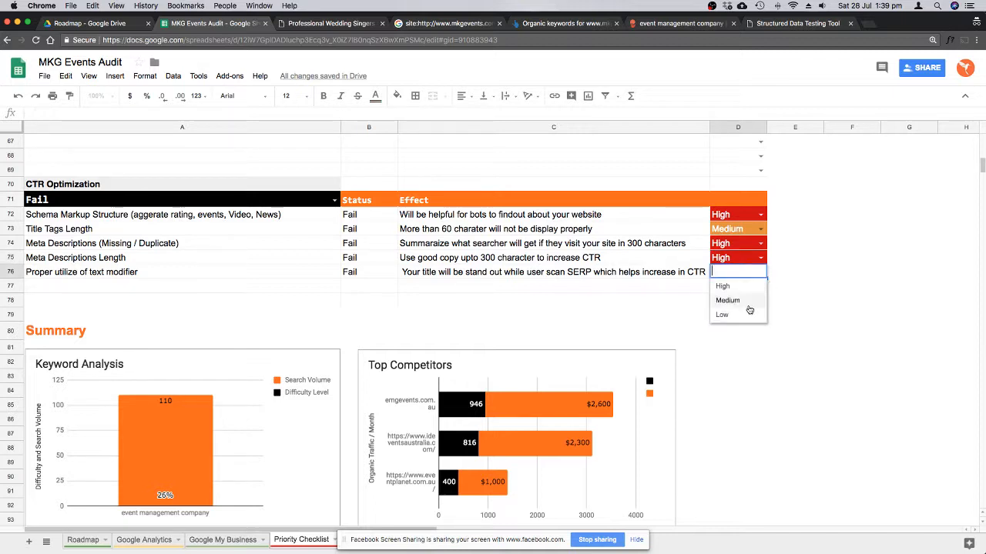
{"action": "left_click", "coordinate": [755, 287]}
{"action": "left_click", "coordinate": [807, 299]}
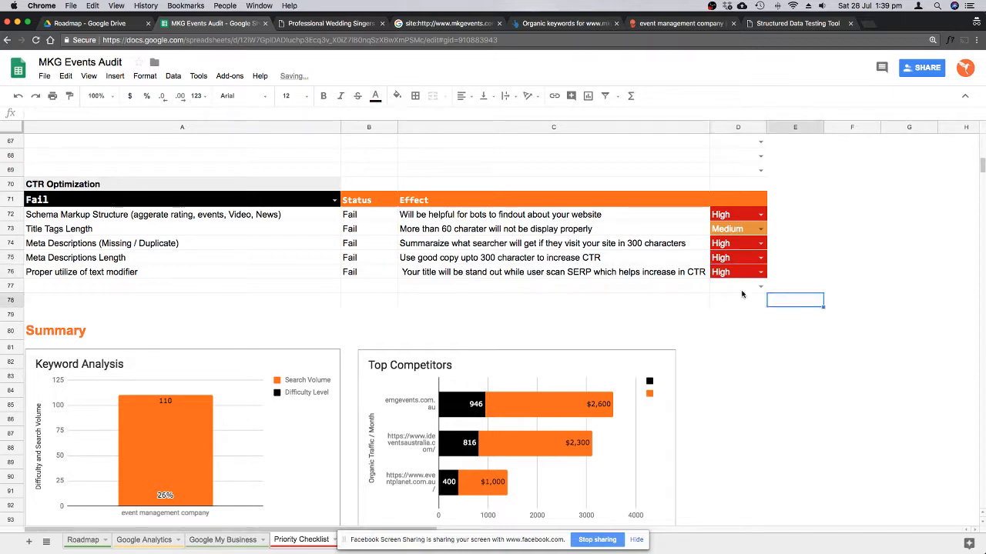
{"action": "scroll", "coordinate": [741, 294], "scroll_direction": "down", "scroll_amount": 3}
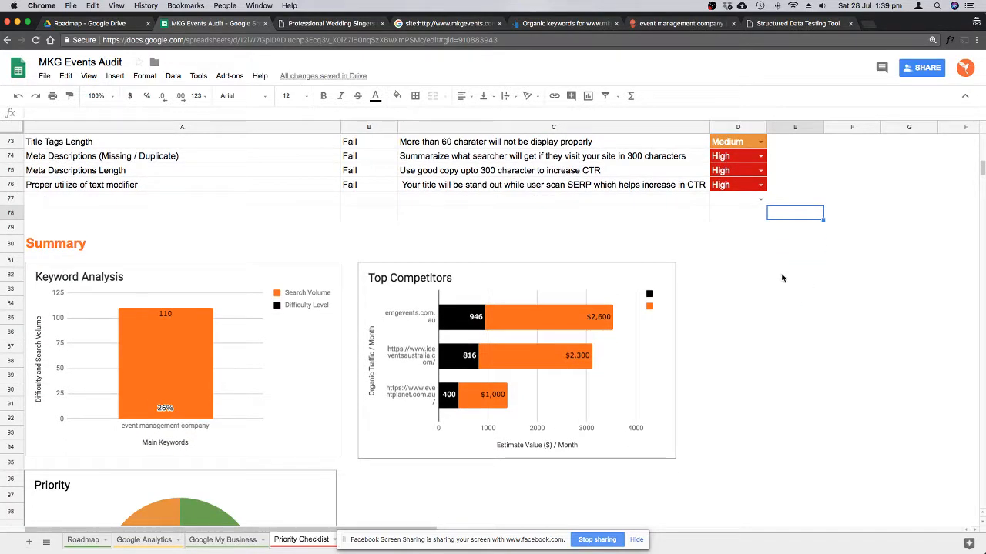
{"action": "scroll", "coordinate": [723, 266], "scroll_direction": "down", "scroll_amount": 1}
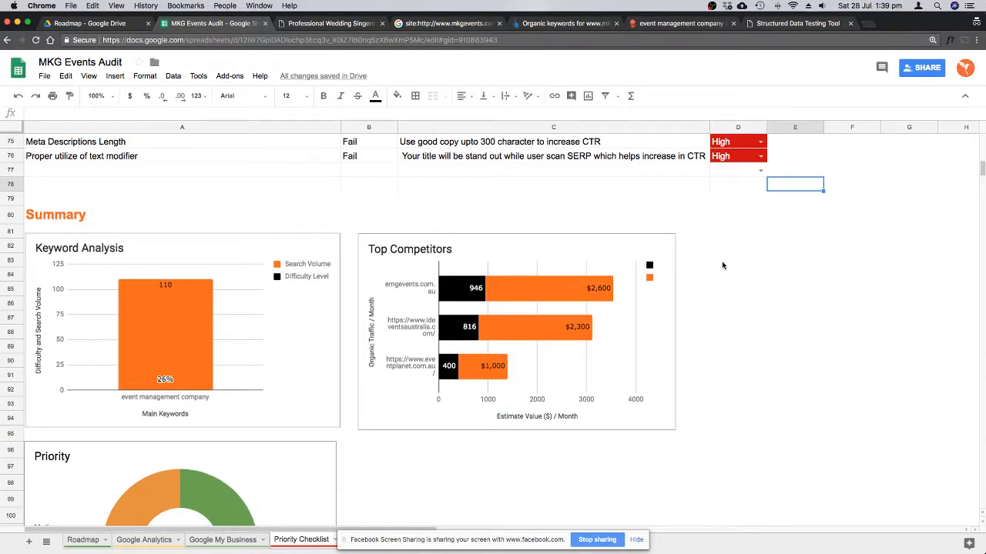
Review the Keyword Analysis, Top Competitors and Priority charts in the Summary section of the Priority Checklist.
{"action": "scroll", "coordinate": [691, 383], "scroll_direction": "down", "scroll_amount": 1}
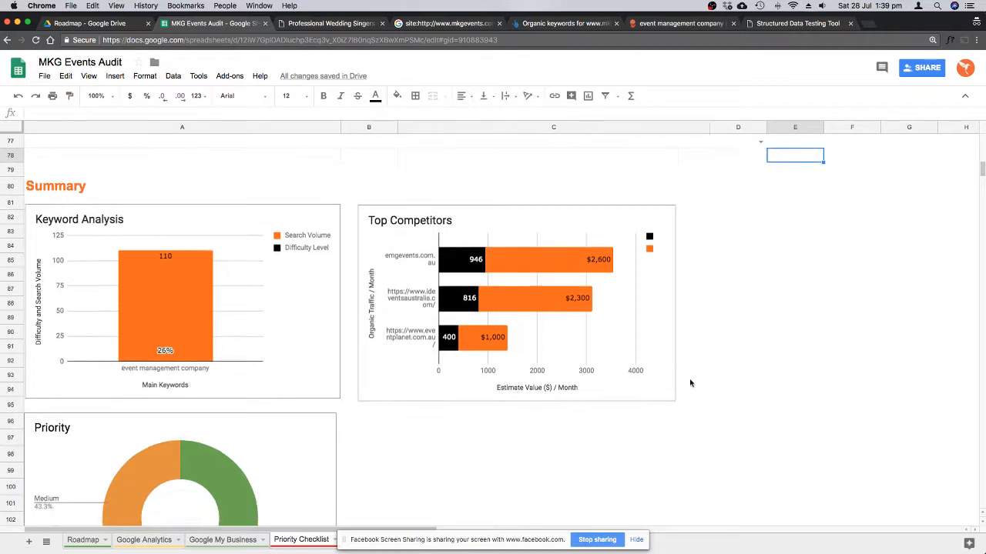
{"action": "scroll", "coordinate": [690, 384], "scroll_direction": "down", "scroll_amount": 1}
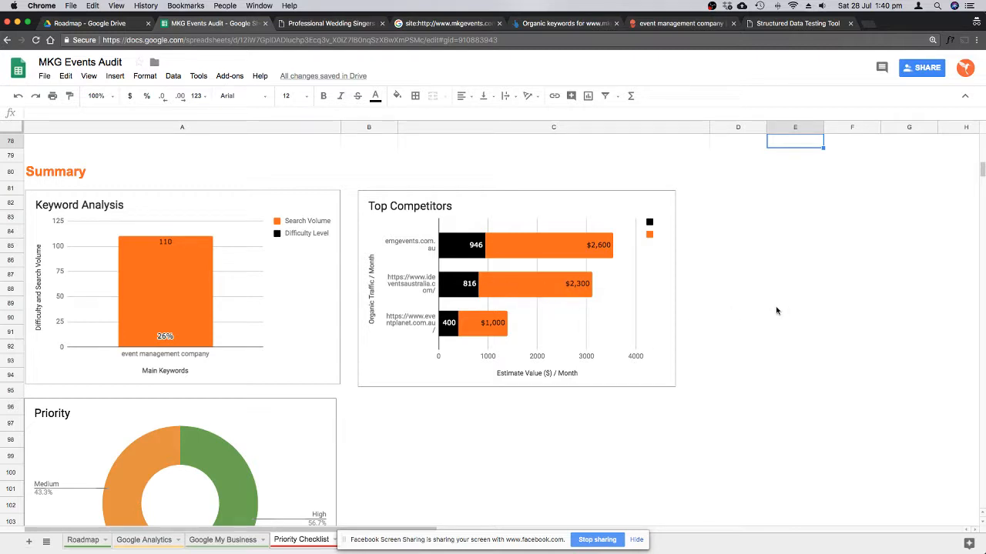
{"action": "scroll", "coordinate": [775, 310], "scroll_direction": "down", "scroll_amount": 3}
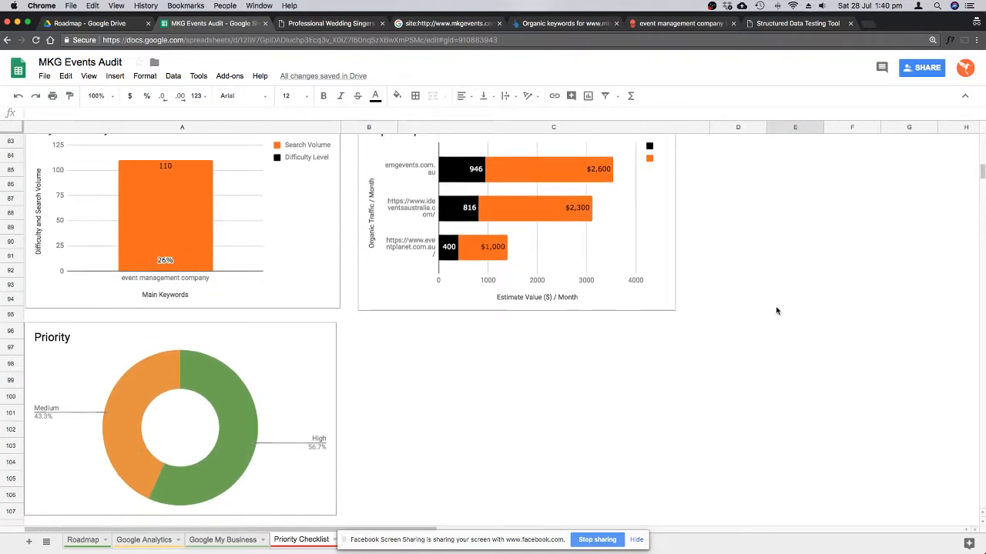
{"action": "scroll", "coordinate": [776, 310], "scroll_direction": "up", "scroll_amount": 1}
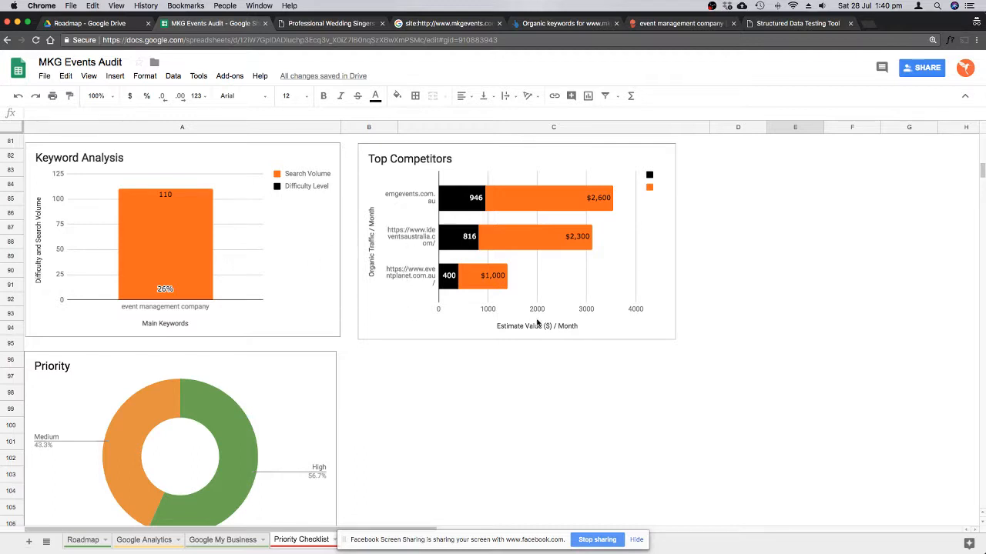
{"action": "scroll", "coordinate": [713, 348], "scroll_direction": "down", "scroll_amount": 2}
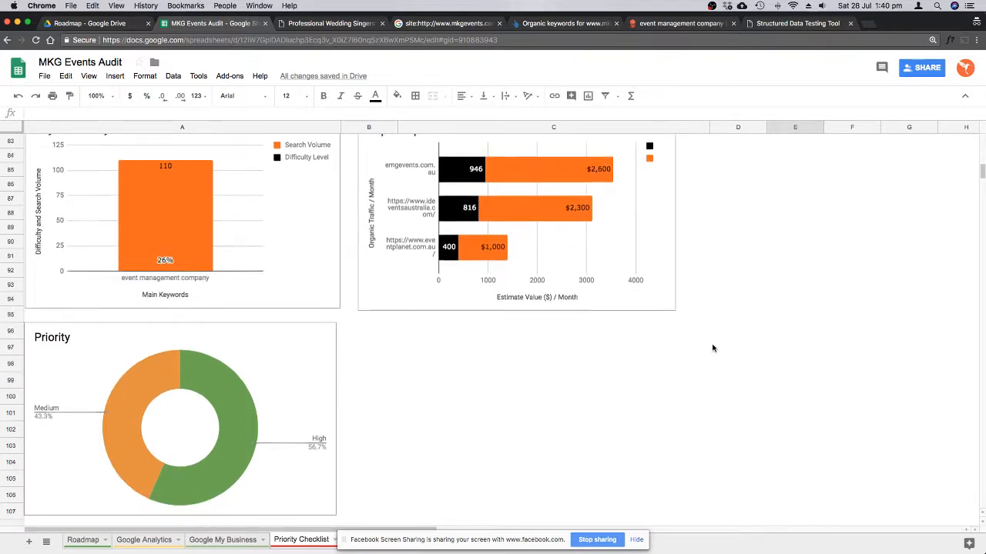
{"action": "scroll", "coordinate": [712, 348], "scroll_direction": "down", "scroll_amount": 2}
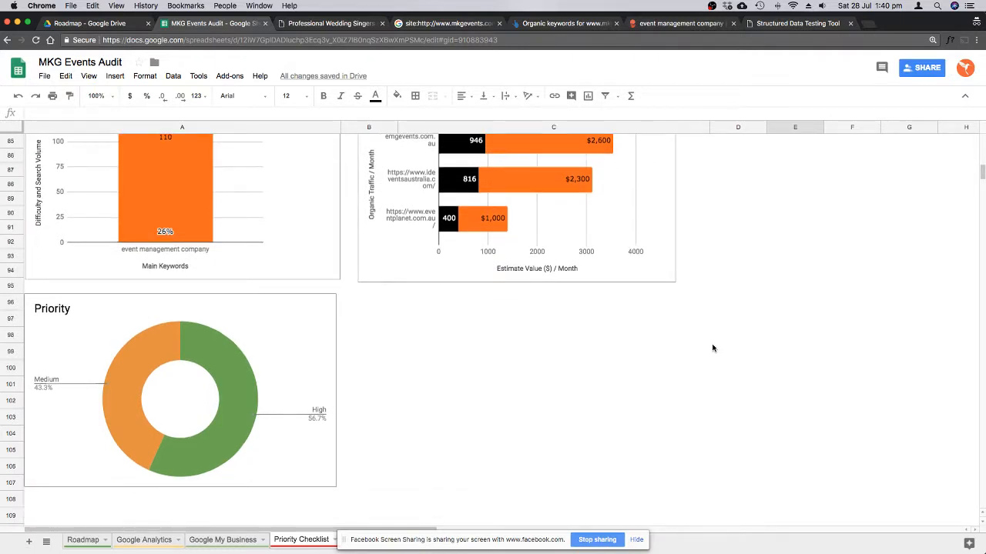
{"action": "scroll", "coordinate": [712, 348], "scroll_direction": "down", "scroll_amount": 3}
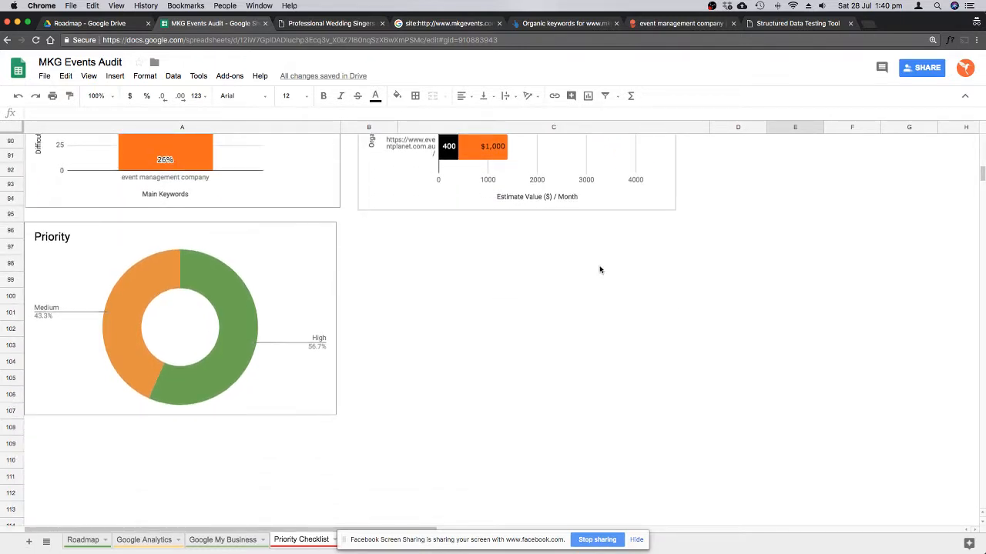
Change the colour of the High slice in the Priority doughnut chart to red.
{"action": "left_click", "coordinate": [228, 297]}
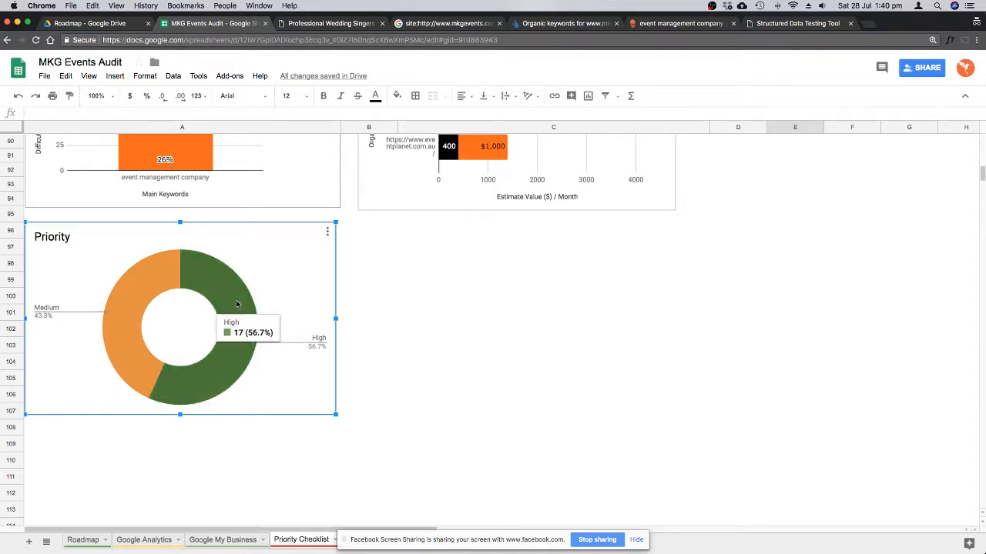
{"action": "double_click", "coordinate": [236, 304]}
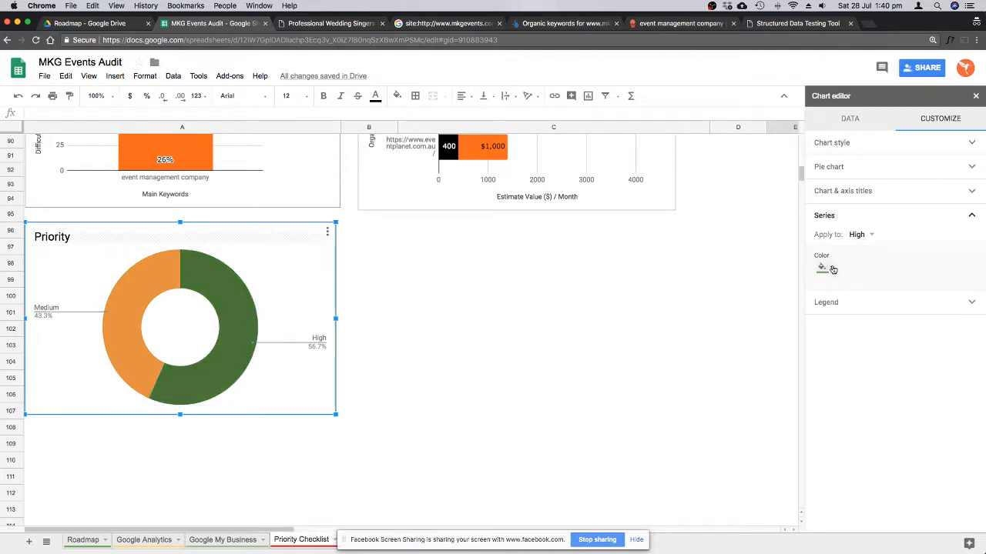
{"action": "left_click", "coordinate": [824, 268]}
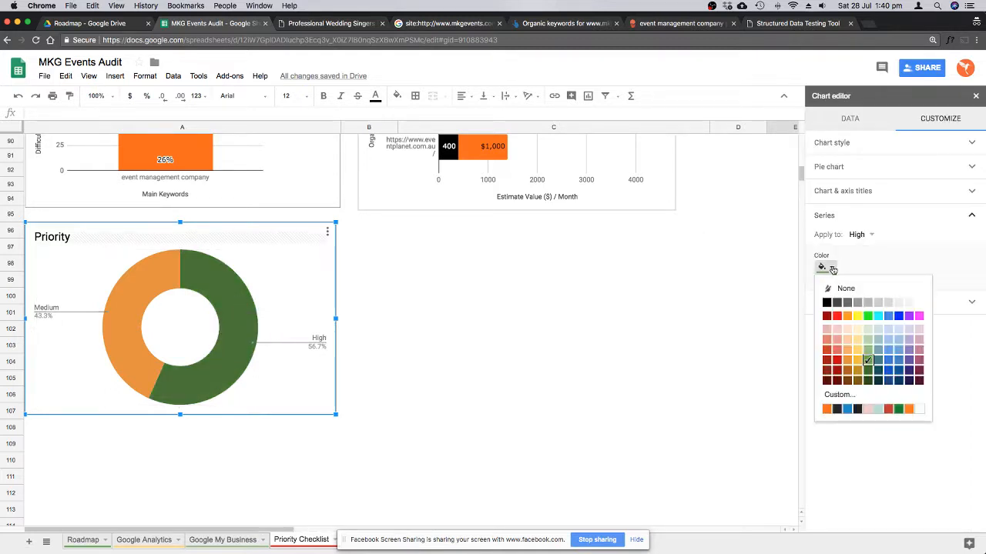
{"action": "left_click", "coordinate": [836, 363]}
{"action": "left_click", "coordinate": [502, 319]}
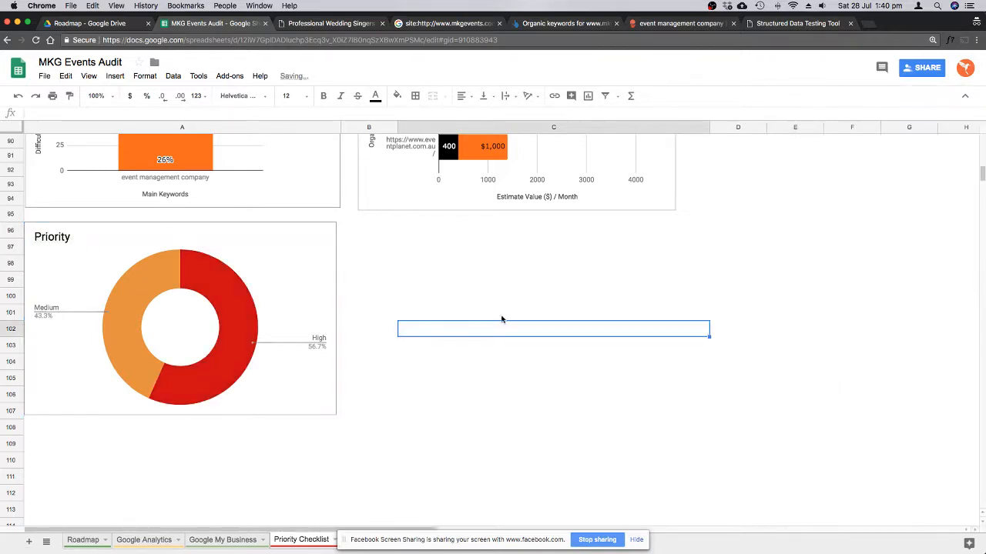
Look over the recoloured Priority chart, the other summary charts and the rest of the sheet down to its footer.
{"action": "scroll", "coordinate": [458, 341], "scroll_direction": "down", "scroll_amount": 1}
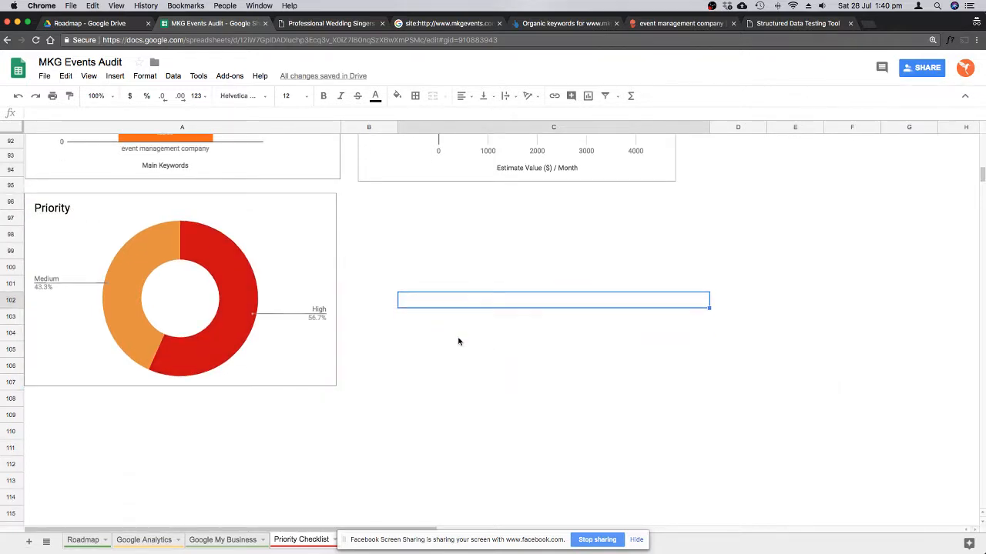
{"action": "scroll", "coordinate": [458, 341], "scroll_direction": "down", "scroll_amount": 1}
{"action": "scroll", "coordinate": [493, 293], "scroll_direction": "down", "scroll_amount": 1}
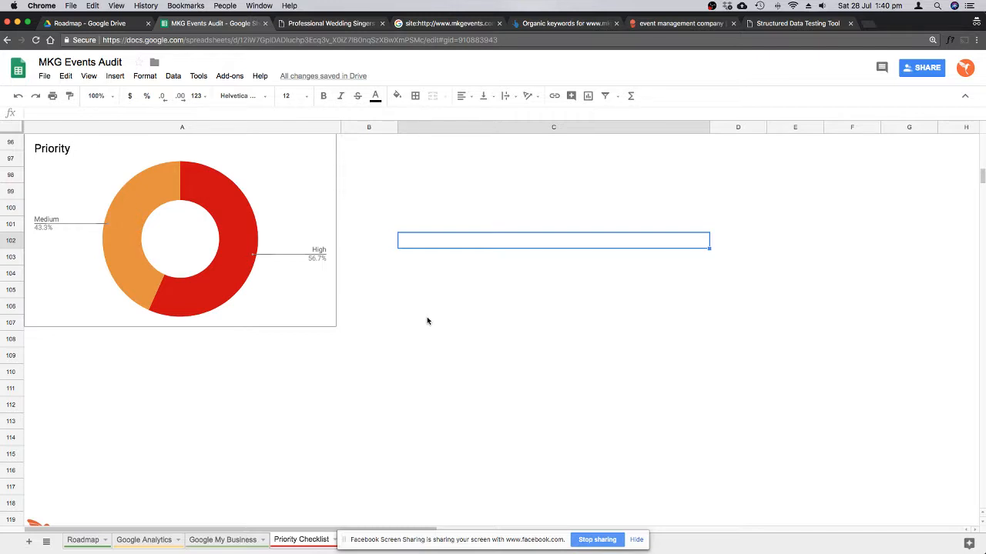
{"action": "scroll", "coordinate": [427, 321], "scroll_direction": "up", "scroll_amount": 5}
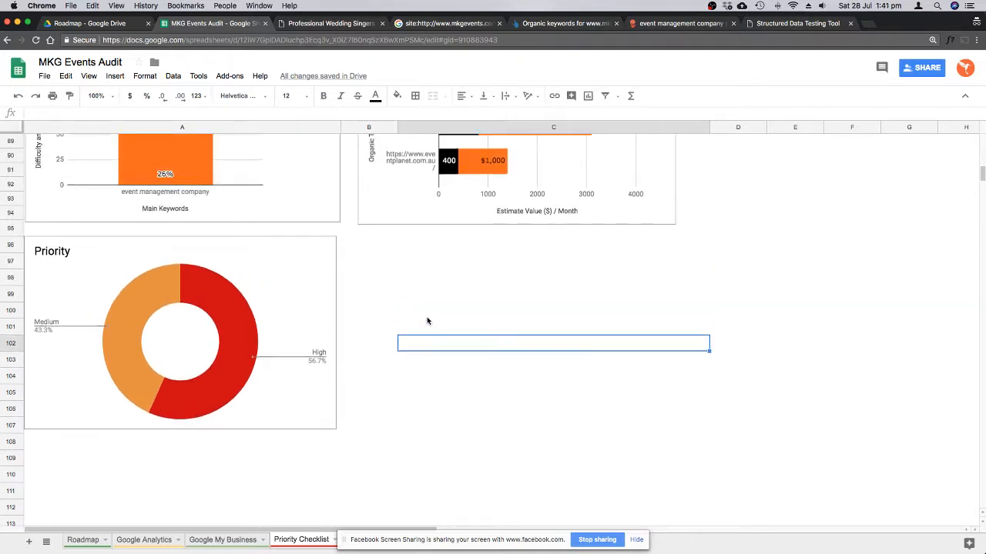
{"action": "scroll", "coordinate": [427, 321], "scroll_direction": "down", "scroll_amount": 3}
{"action": "scroll", "coordinate": [427, 321], "scroll_direction": "up", "scroll_amount": 4}
{"action": "scroll", "coordinate": [427, 321], "scroll_direction": "up", "scroll_amount": 15}
{"action": "scroll", "coordinate": [427, 321], "scroll_direction": "down", "scroll_amount": 10}
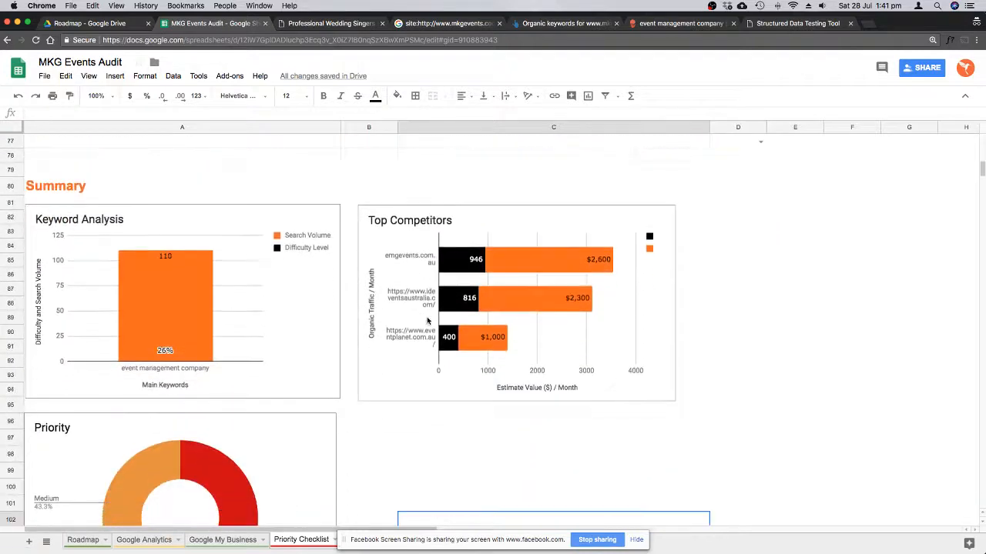
{"action": "scroll", "coordinate": [427, 322], "scroll_direction": "down", "scroll_amount": 15}
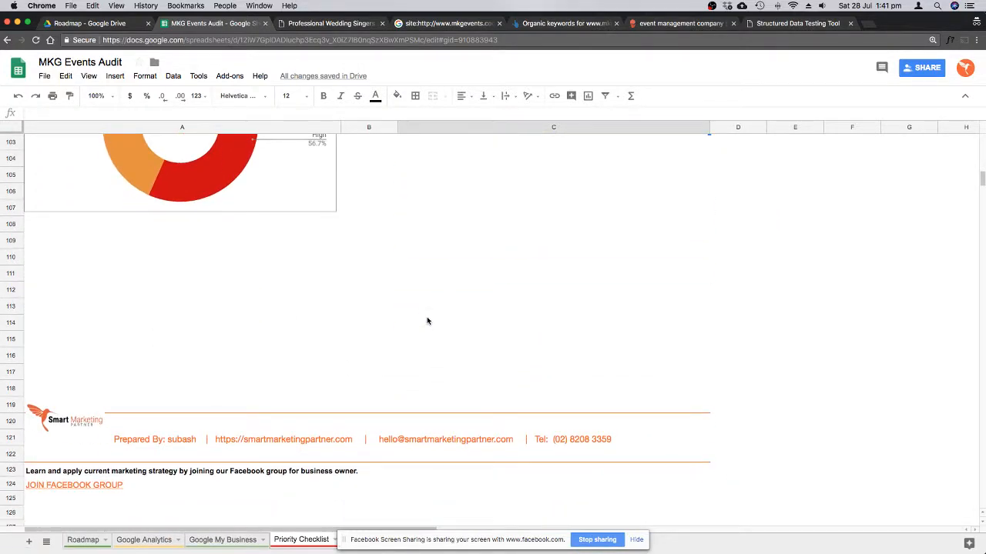
{"action": "left_click", "coordinate": [62, 240]}
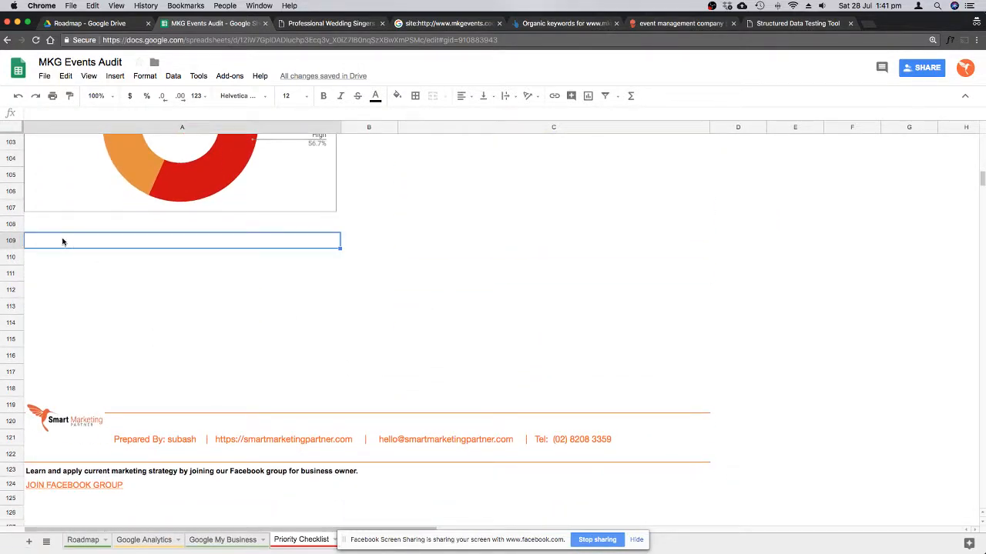
{"action": "left_click", "coordinate": [82, 273]}
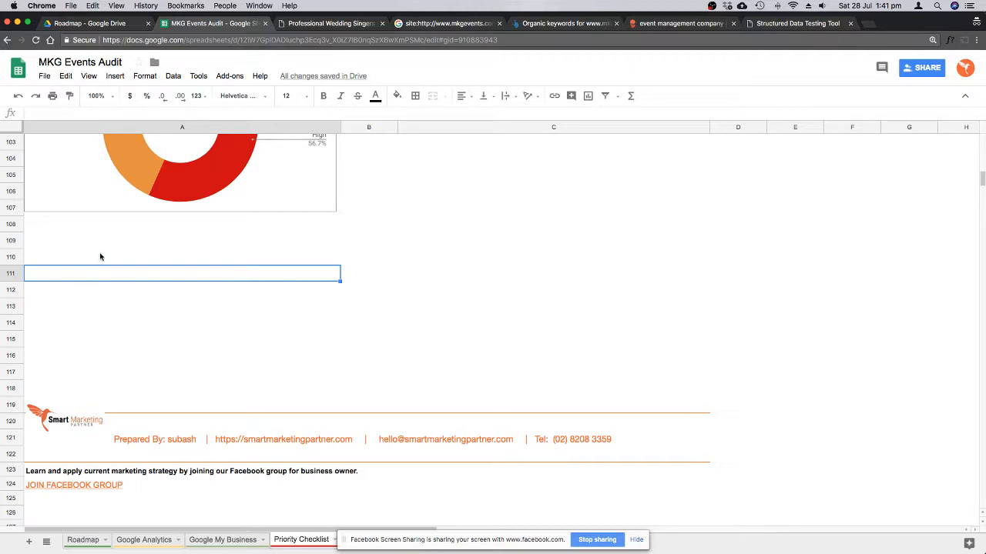
{"action": "left_click", "coordinate": [103, 246]}
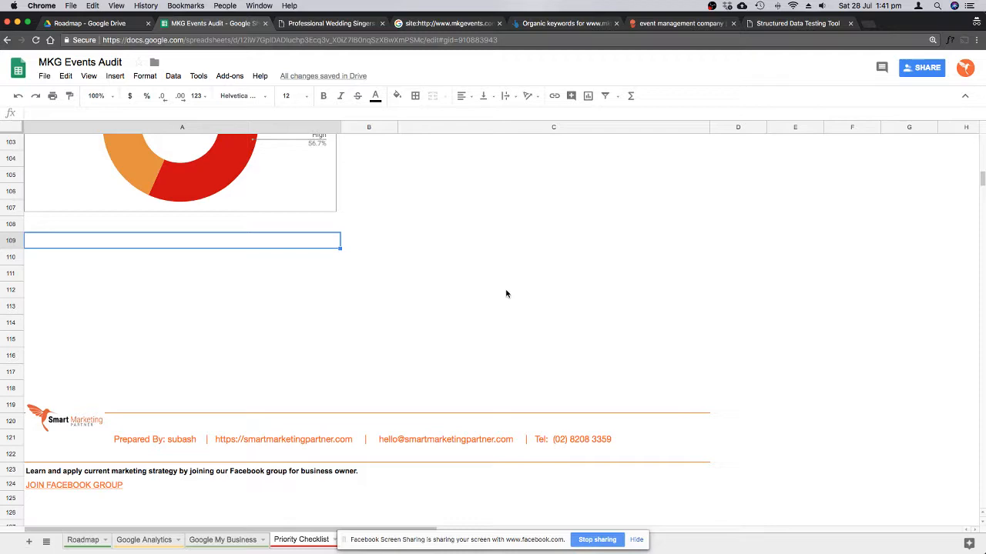
Load the top competitor's website, emgevents.com.au, in place of the Structured Data Testing Tool page.
{"action": "key", "text": "ctrl+Tab"}
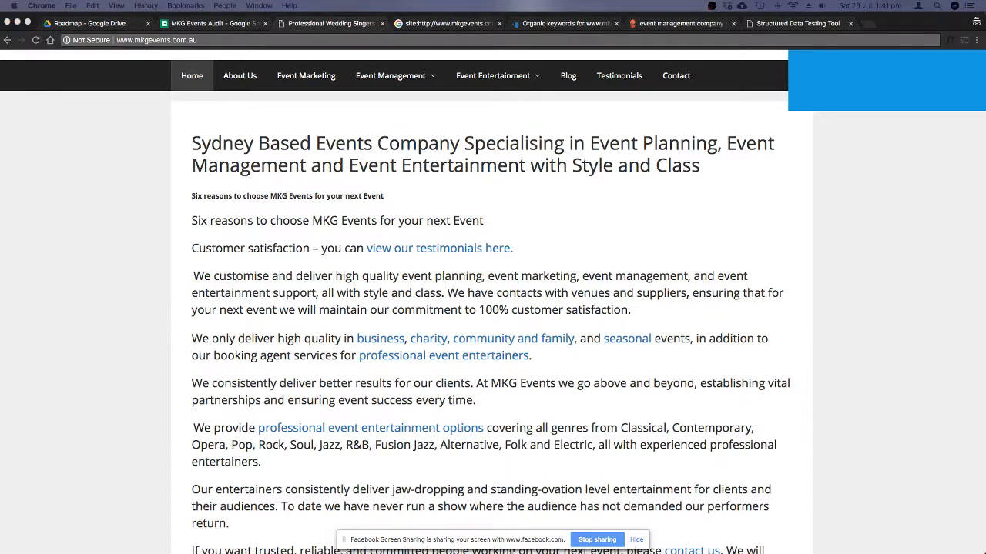
{"action": "left_click", "coordinate": [677, 25]}
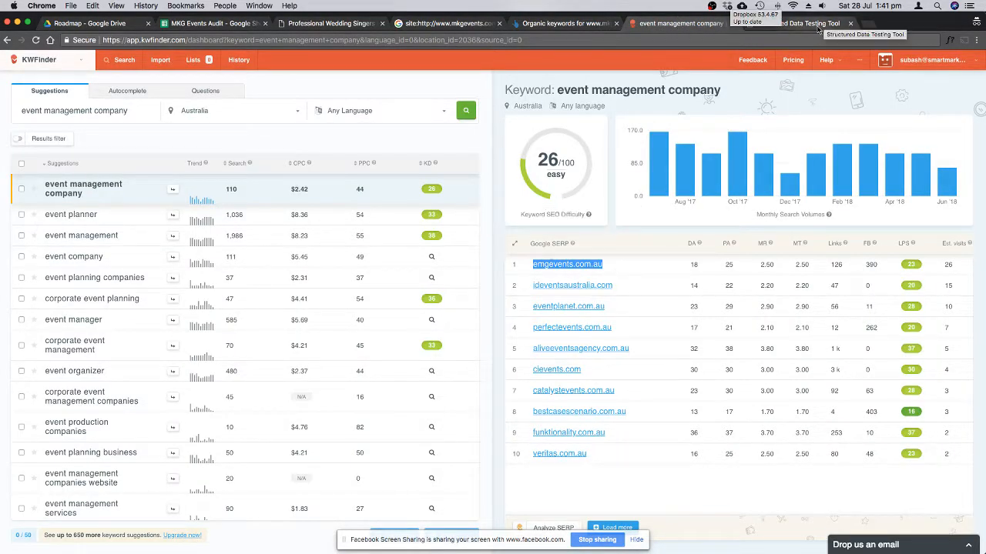
{"action": "left_click", "coordinate": [793, 24]}
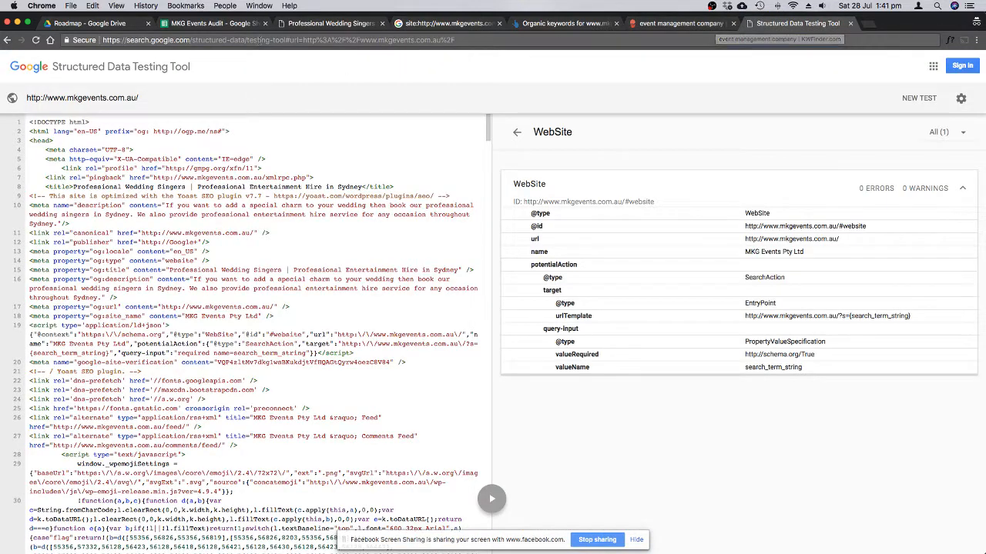
{"action": "left_click", "coordinate": [262, 41]}
{"action": "type", "text": "e"}
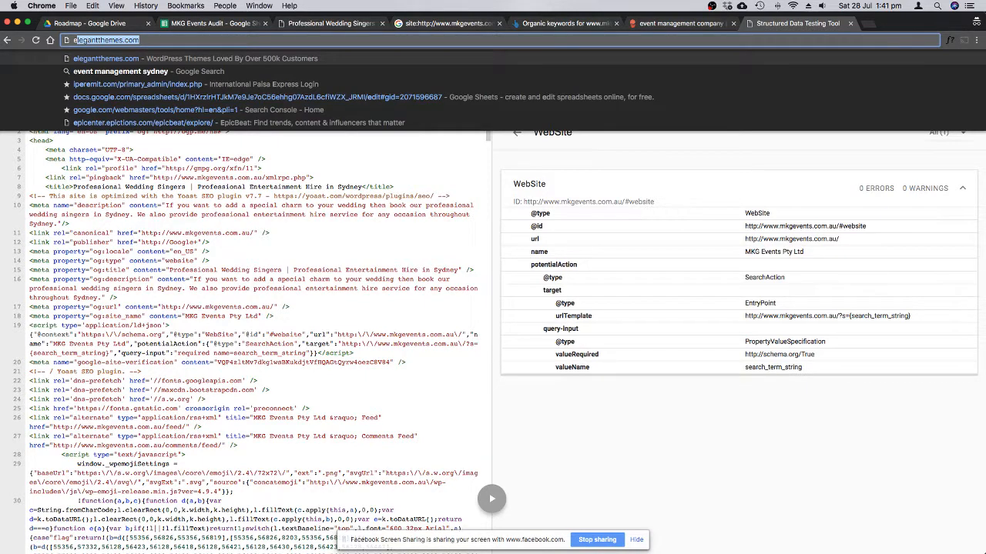
{"action": "type", "text": "m"}
{"action": "key", "text": "Return"}
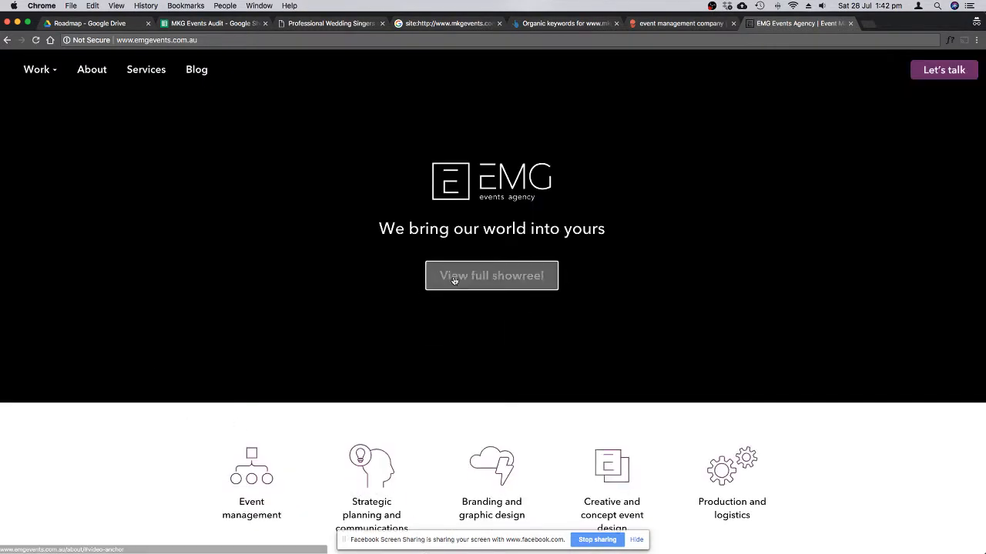
Examine the EMG homepage's event portfolio, accreditations and clients, and open its full showreel.
{"action": "scroll", "coordinate": [394, 288], "scroll_direction": "down", "scroll_amount": 1}
{"action": "scroll", "coordinate": [395, 288], "scroll_direction": "down", "scroll_amount": 10}
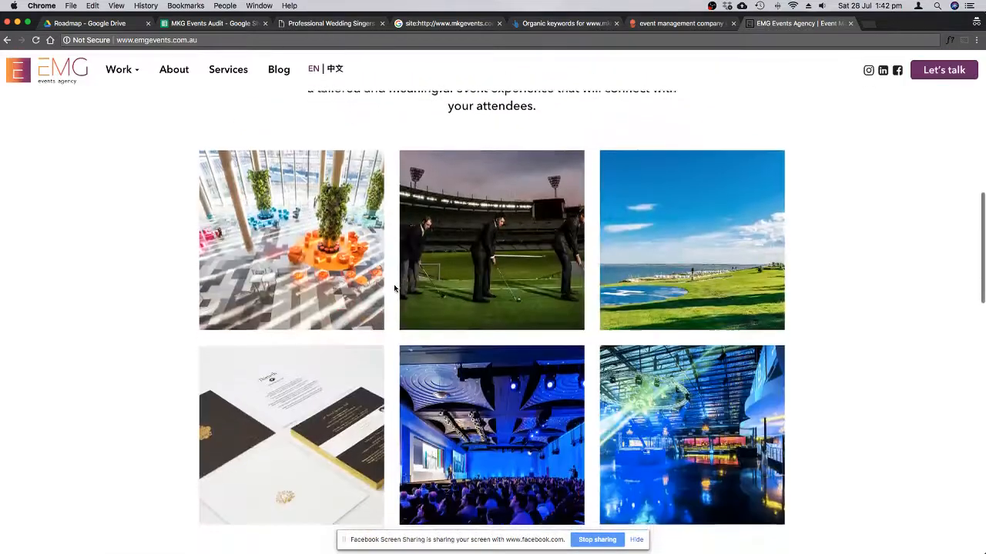
{"action": "scroll", "coordinate": [394, 288], "scroll_direction": "down", "scroll_amount": 2}
{"action": "scroll", "coordinate": [395, 288], "scroll_direction": "up", "scroll_amount": 3}
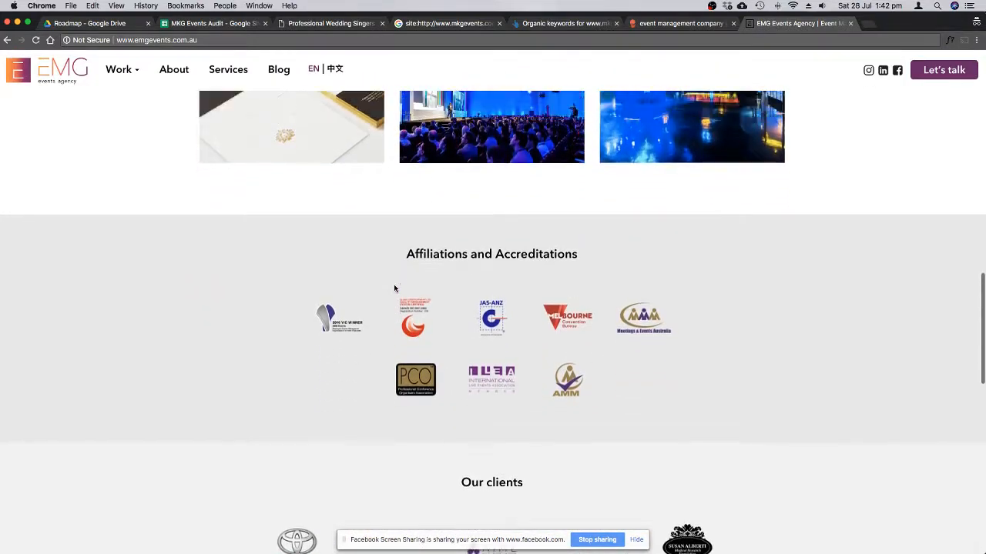
{"action": "scroll", "coordinate": [394, 288], "scroll_direction": "down", "scroll_amount": 3}
{"action": "scroll", "coordinate": [557, 391], "scroll_direction": "down", "scroll_amount": 3}
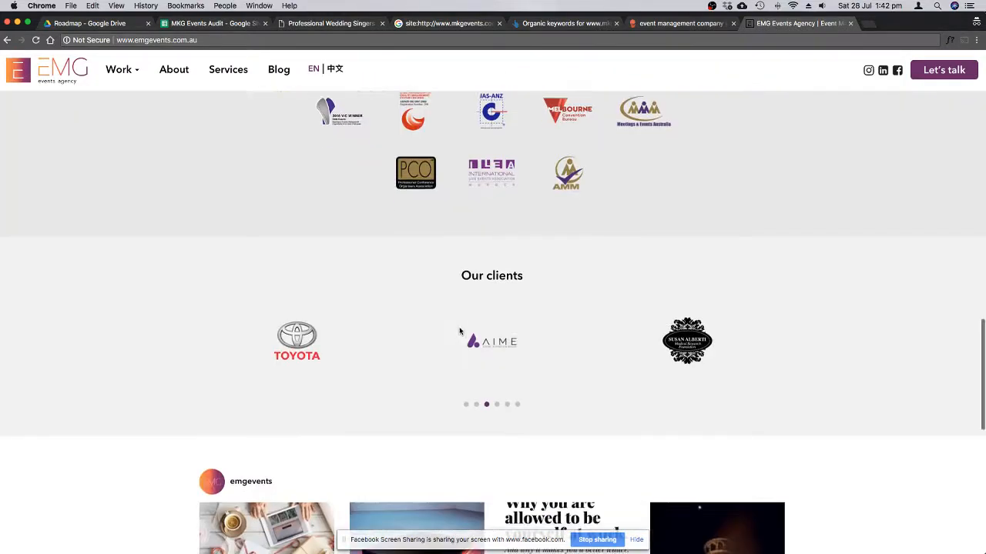
{"action": "scroll", "coordinate": [458, 329], "scroll_direction": "up", "scroll_amount": 15}
{"action": "scroll", "coordinate": [459, 331], "scroll_direction": "down", "scroll_amount": 1}
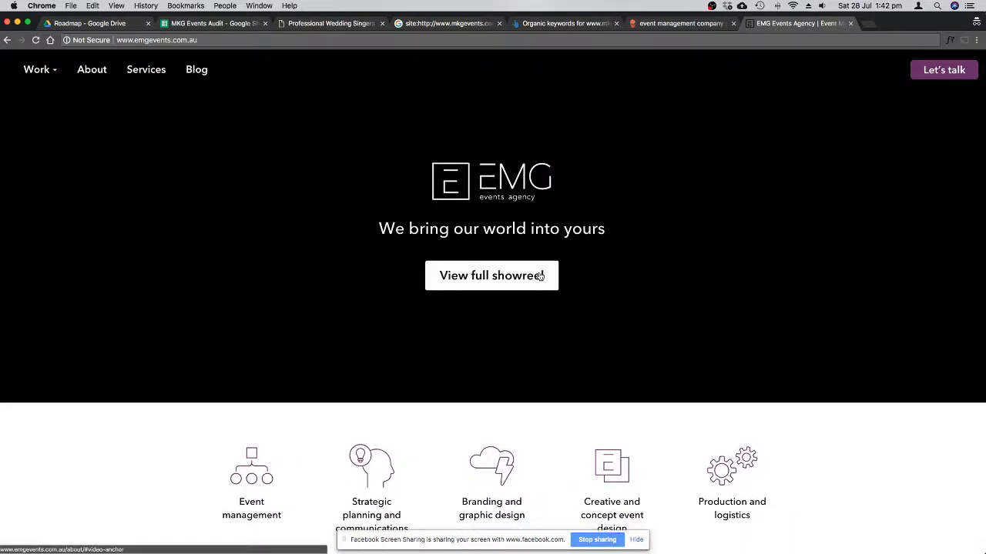
{"action": "left_click", "coordinate": [532, 275]}
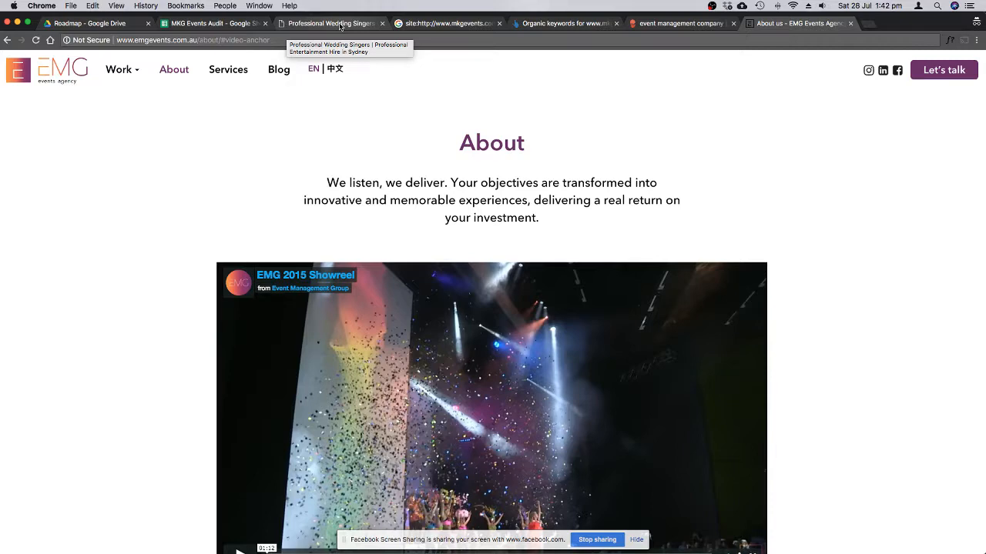
Look up the second site in the Top Competitors chart by searching Google for "event management sydney" and open ideventsaustralia.com.
{"action": "left_click", "coordinate": [212, 23]}
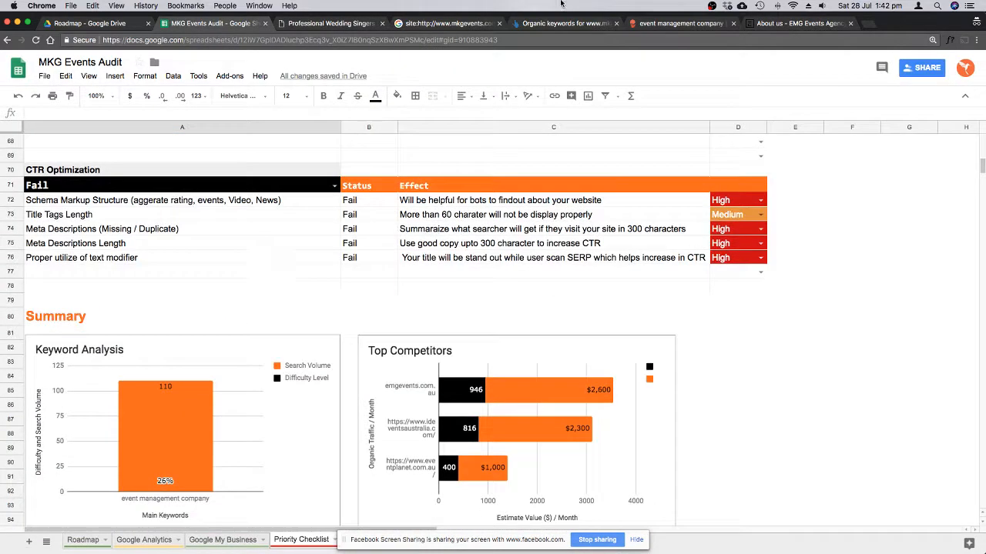
{"action": "left_click", "coordinate": [781, 23]}
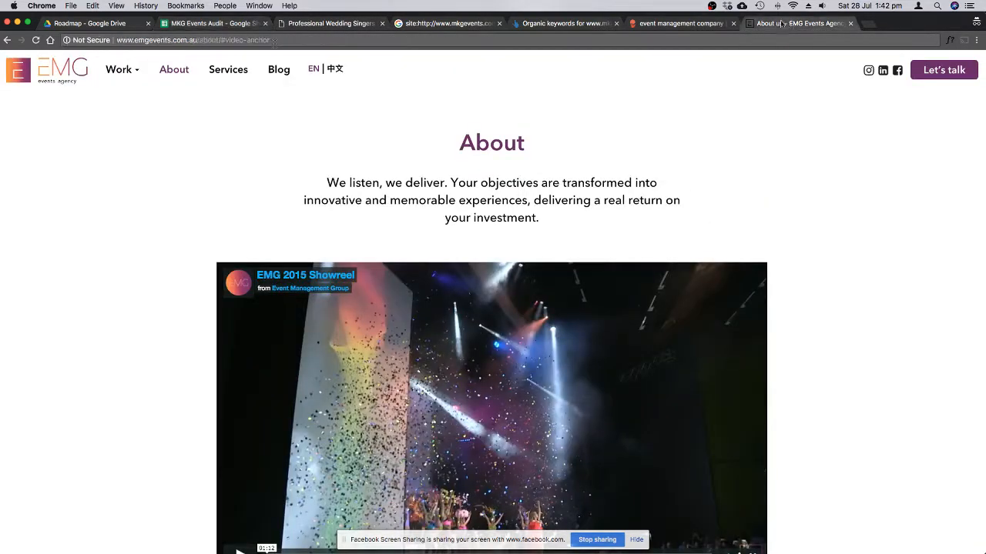
{"action": "left_click", "coordinate": [225, 39]}
{"action": "type", "text": "event"}
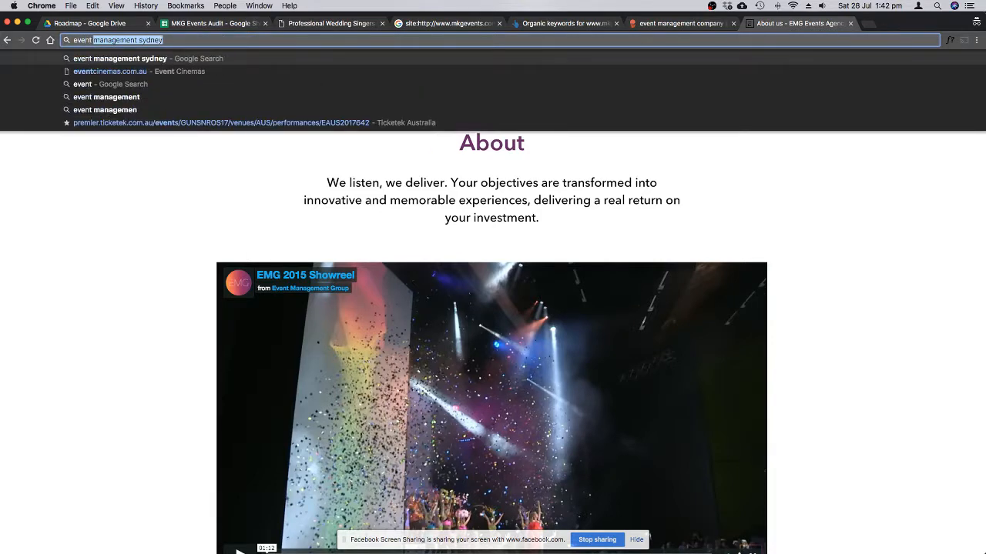
{"action": "key", "text": "Return"}
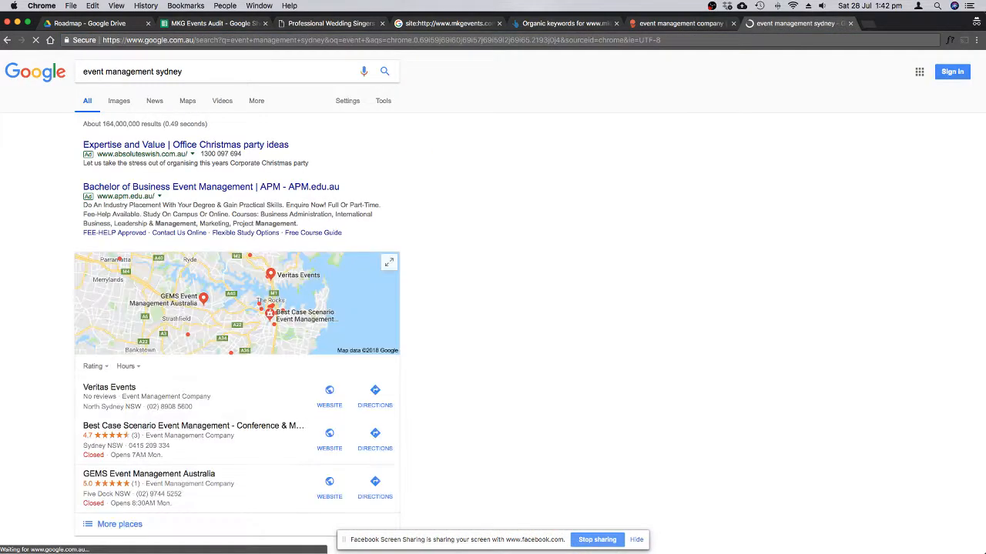
{"action": "scroll", "coordinate": [509, 317], "scroll_direction": "down", "scroll_amount": 5}
{"action": "scroll", "coordinate": [512, 320], "scroll_direction": "down", "scroll_amount": 1}
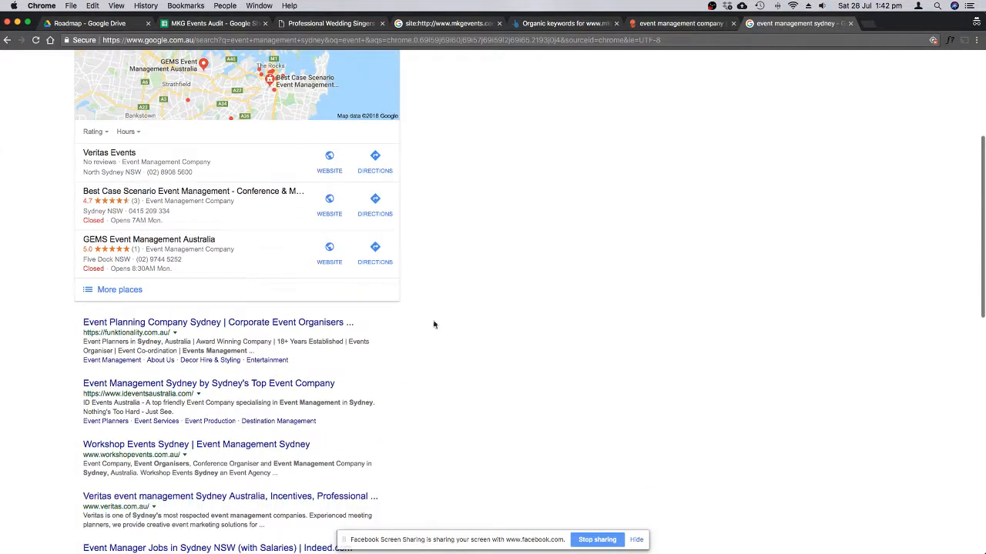
{"action": "left_click", "coordinate": [158, 388]}
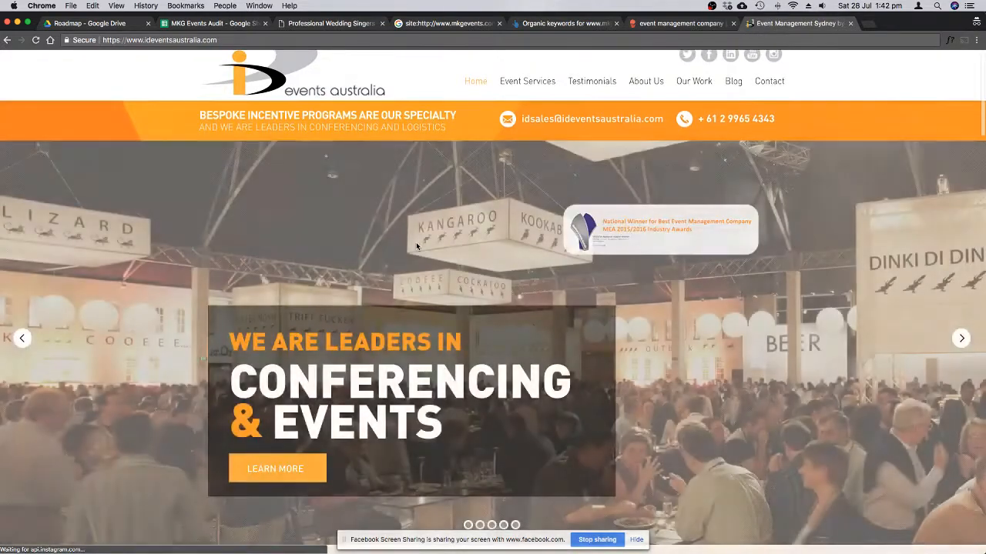
Skim the ID Events Australia homepage, then return to the Google results and open funktionality.com.au.
{"action": "scroll", "coordinate": [417, 246], "scroll_direction": "down", "scroll_amount": 10}
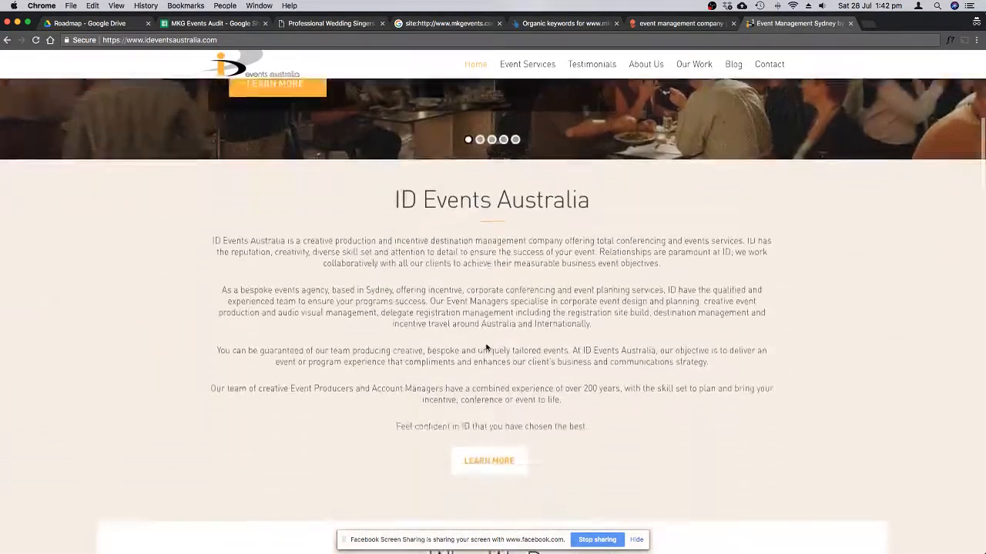
{"action": "scroll", "coordinate": [251, 291], "scroll_direction": "left", "scroll_amount": 5}
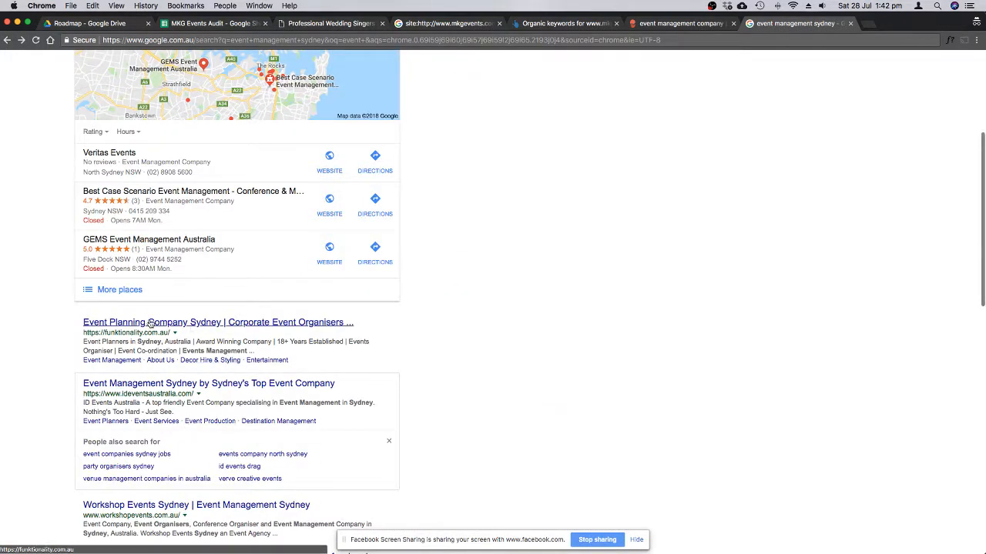
{"action": "left_click", "coordinate": [150, 323]}
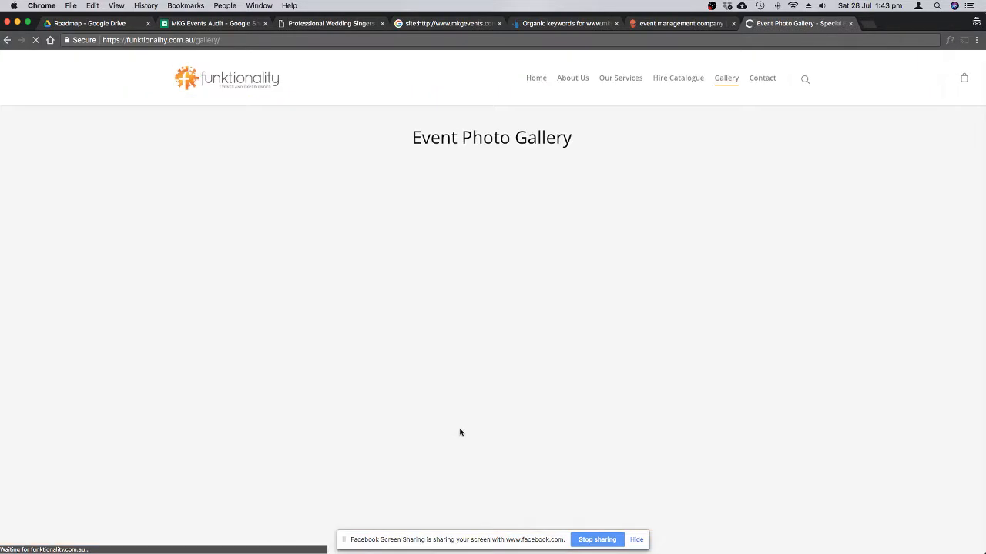
Look through Funktionality's Event Photo Gallery from its first pictures down to the site footer.
{"action": "scroll", "coordinate": [791, 368], "scroll_direction": "down", "scroll_amount": 10}
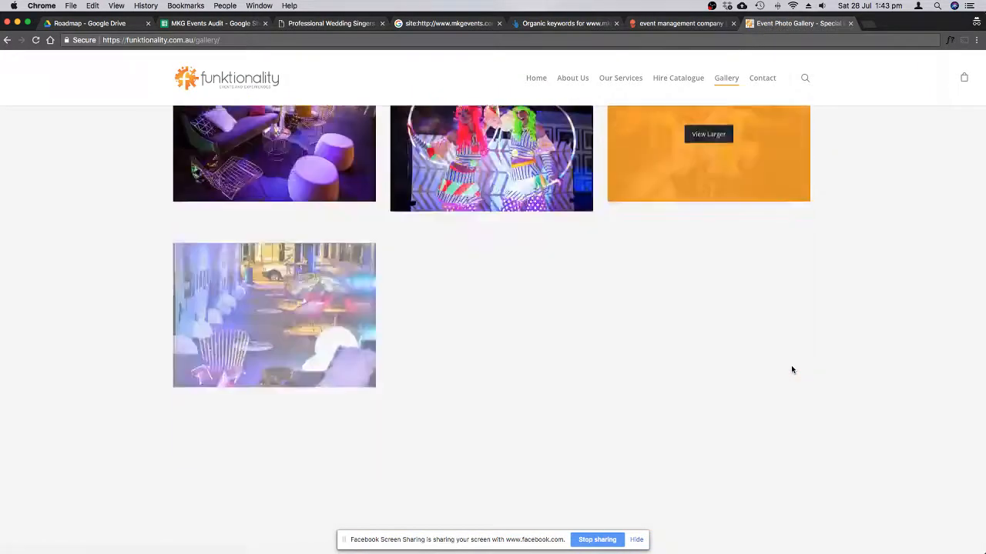
{"action": "scroll", "coordinate": [790, 370], "scroll_direction": "down", "scroll_amount": 10}
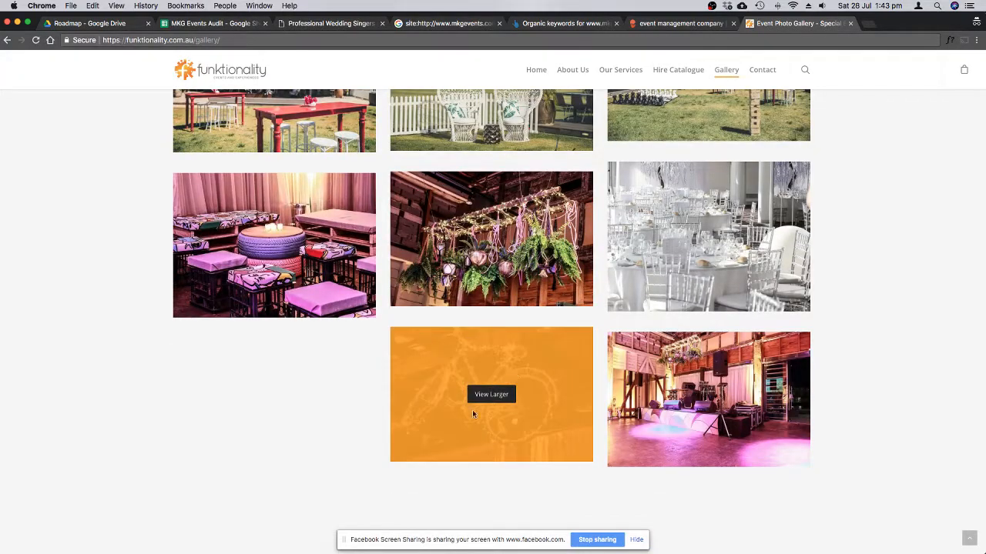
{"action": "scroll", "coordinate": [585, 384], "scroll_direction": "down", "scroll_amount": 3}
{"action": "scroll", "coordinate": [770, 379], "scroll_direction": "down", "scroll_amount": 10}
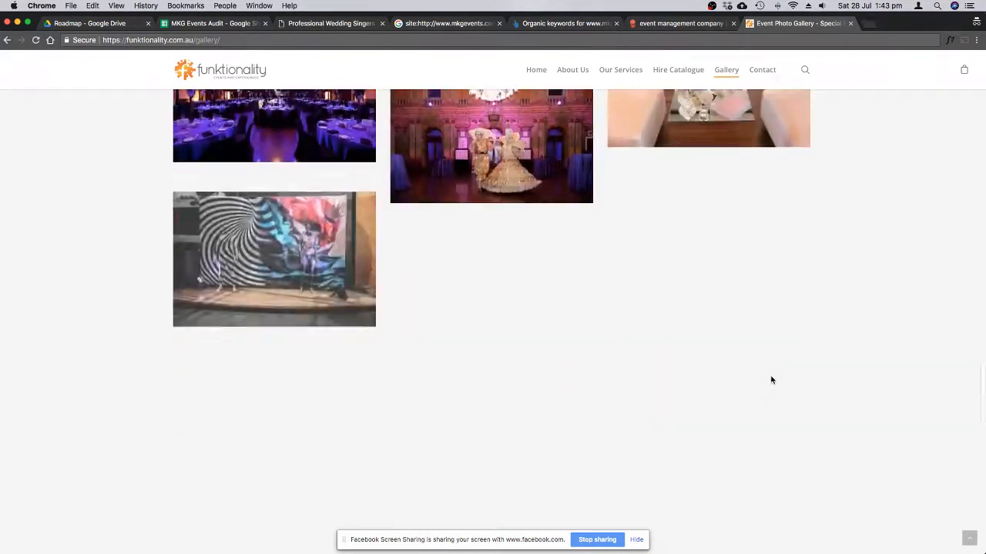
{"action": "scroll", "coordinate": [770, 380], "scroll_direction": "down", "scroll_amount": 5}
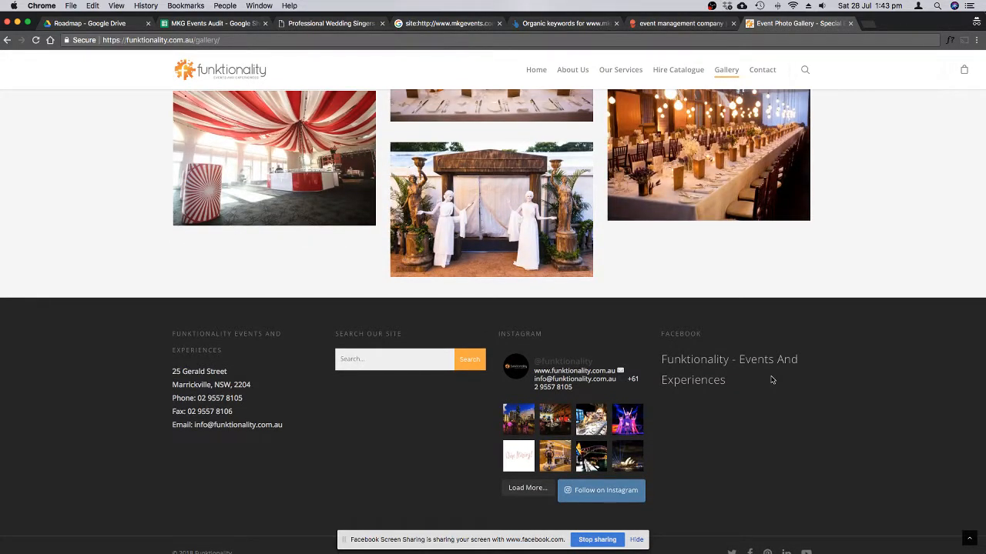
{"action": "scroll", "coordinate": [772, 379], "scroll_direction": "up", "scroll_amount": 20}
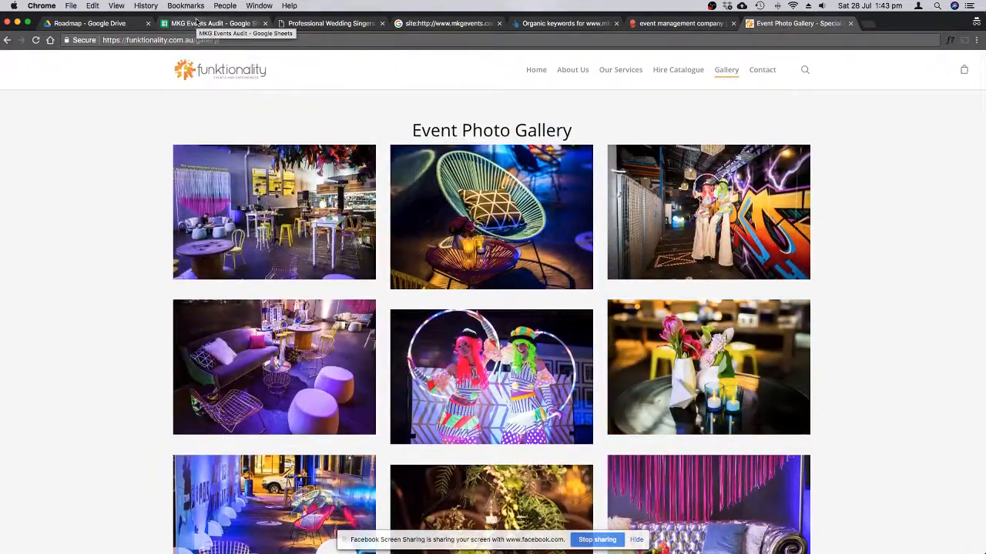
Recheck the Top Competitors chart, close the Funktionality gallery page, and return to the MKG Events Audit workbook.
{"action": "left_click", "coordinate": [199, 23]}
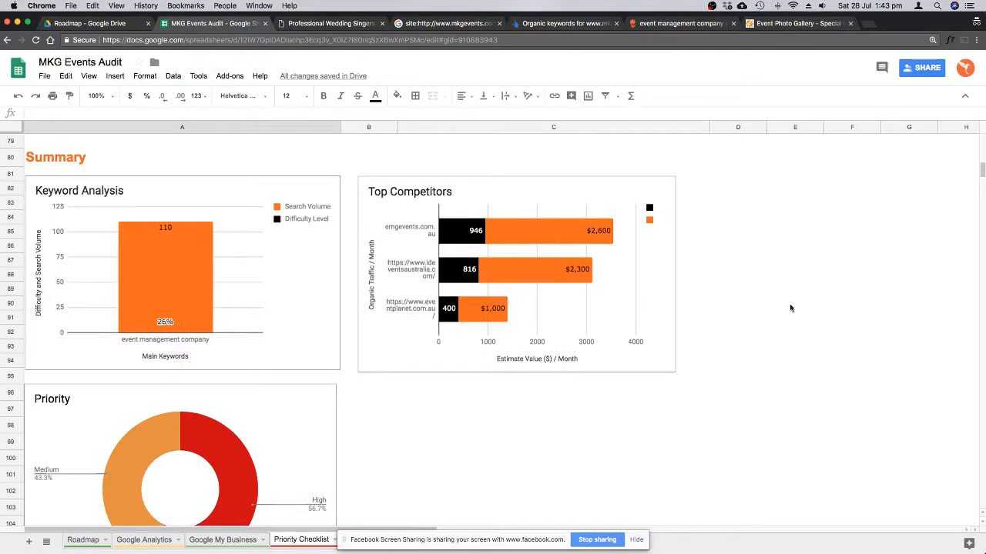
{"action": "scroll", "coordinate": [701, 309], "scroll_direction": "down", "scroll_amount": 2}
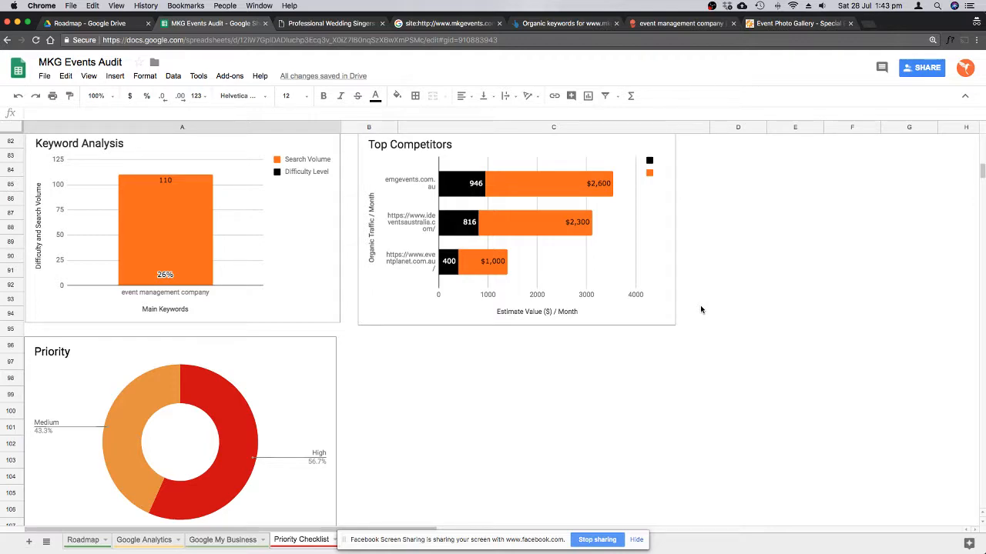
{"action": "left_click", "coordinate": [793, 23]}
{"action": "key", "text": "super+w"}
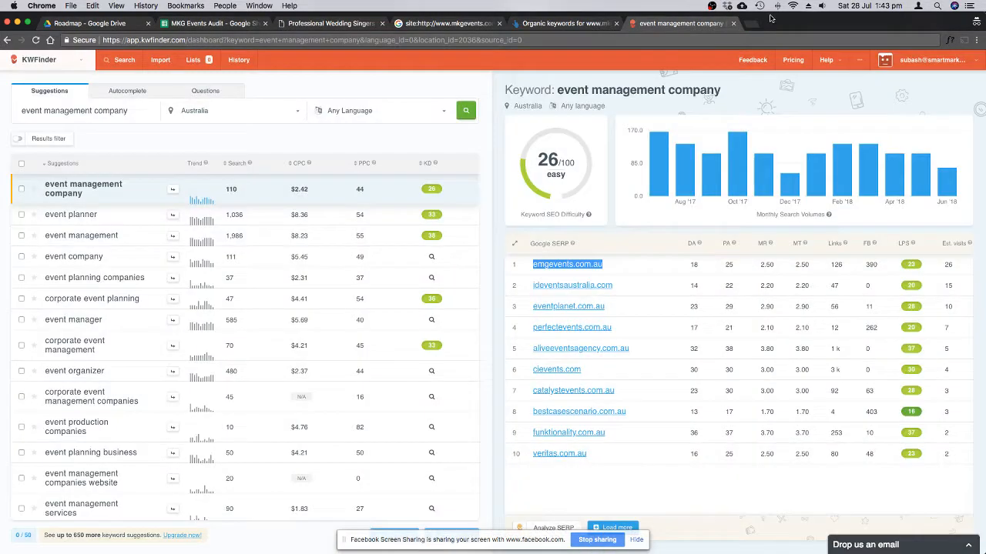
{"action": "left_click", "coordinate": [218, 25]}
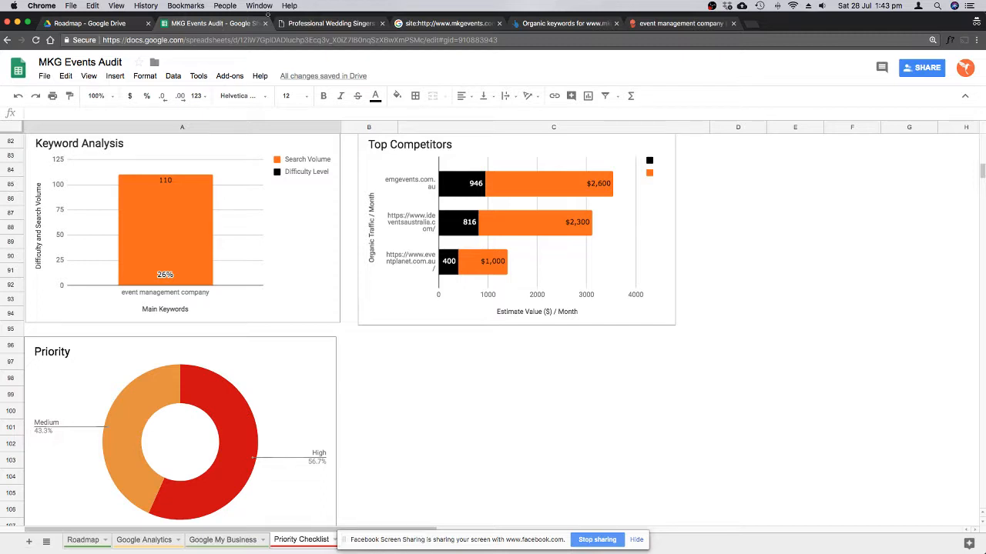
Review the Priority chart and the blank rows between it and the footer of the Priority Checklist sheet.
{"action": "scroll", "coordinate": [767, 328], "scroll_direction": "down", "scroll_amount": 1}
{"action": "scroll", "coordinate": [768, 328], "scroll_direction": "down", "scroll_amount": 5}
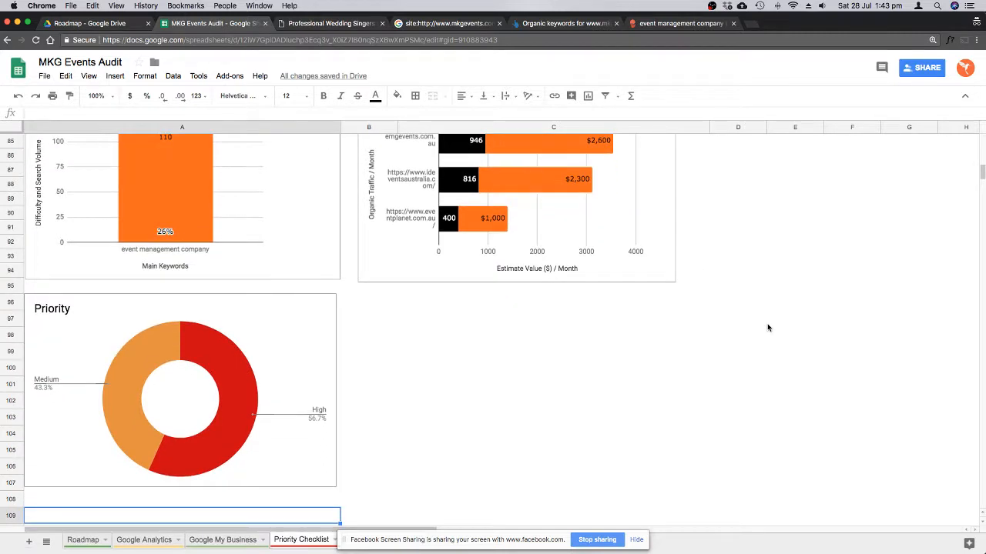
{"action": "scroll", "coordinate": [767, 328], "scroll_direction": "down", "scroll_amount": 10}
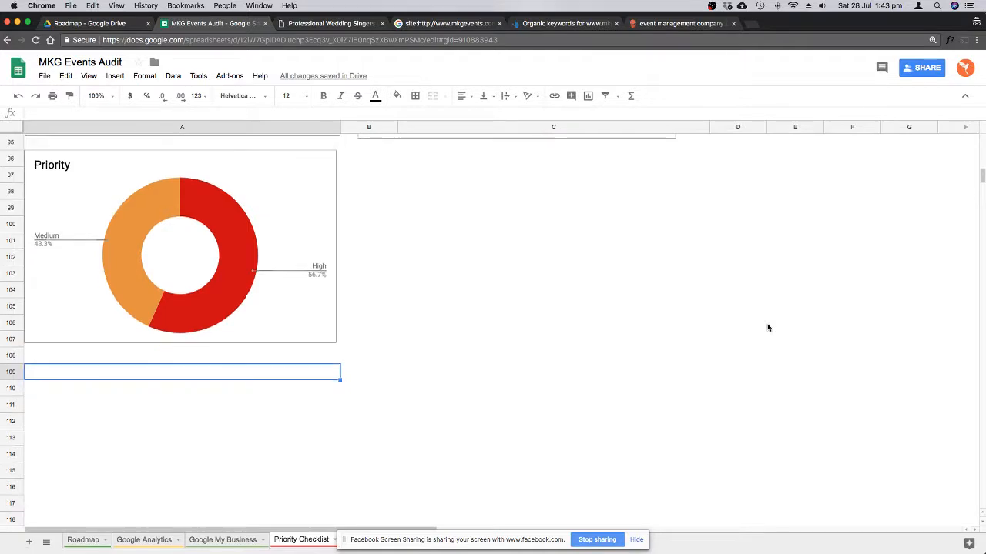
{"action": "left_click", "coordinate": [302, 372]}
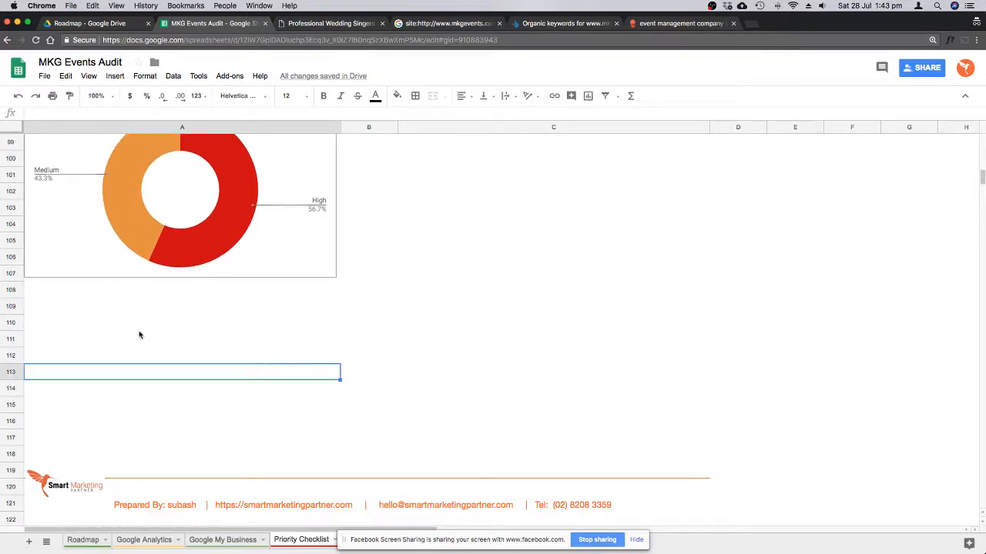
{"action": "left_click", "coordinate": [112, 314]}
{"action": "left_click", "coordinate": [97, 329]}
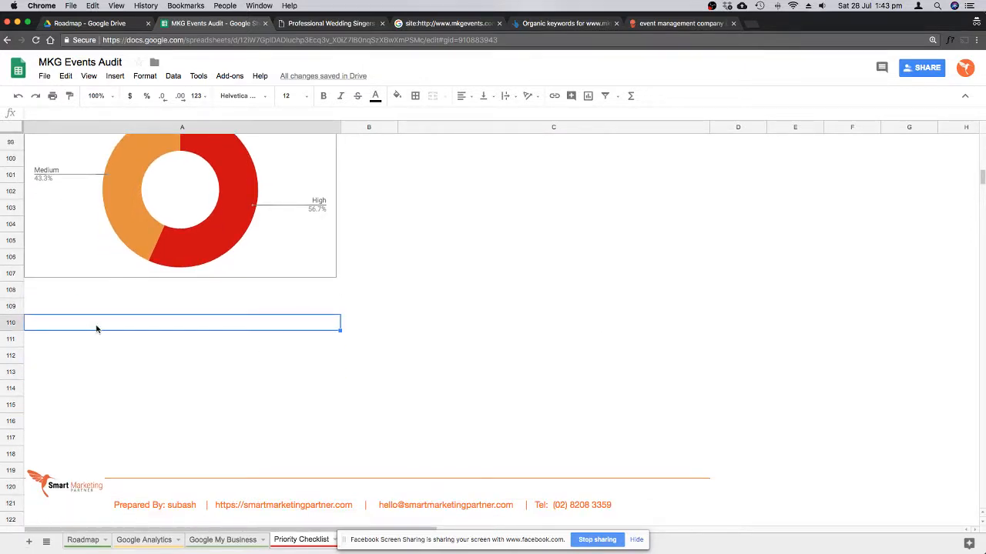
{"action": "left_click", "coordinate": [119, 356]}
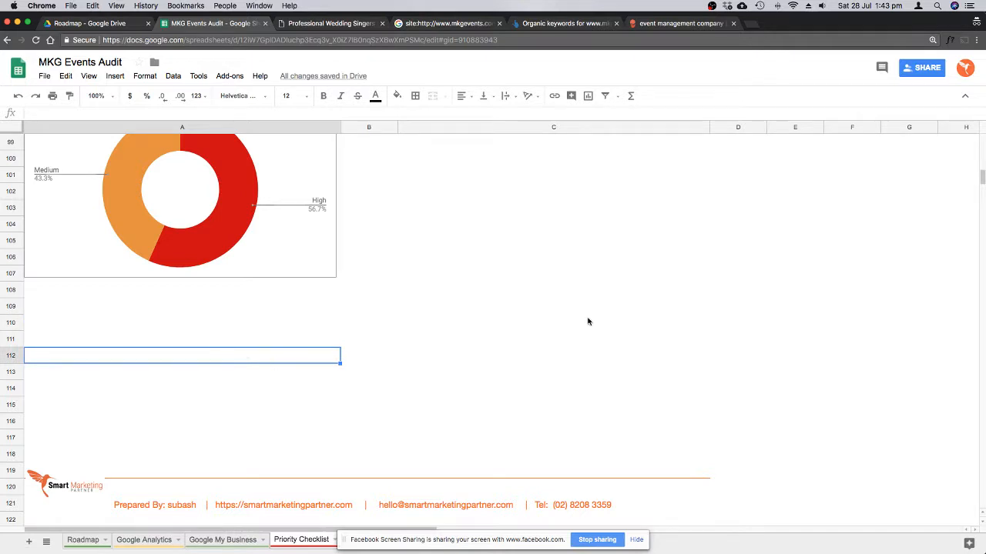
Move the Smart Marketing Partner logo down between the two footer lines, level with the Prepared By text.
{"action": "scroll", "coordinate": [587, 322], "scroll_direction": "down", "scroll_amount": 4}
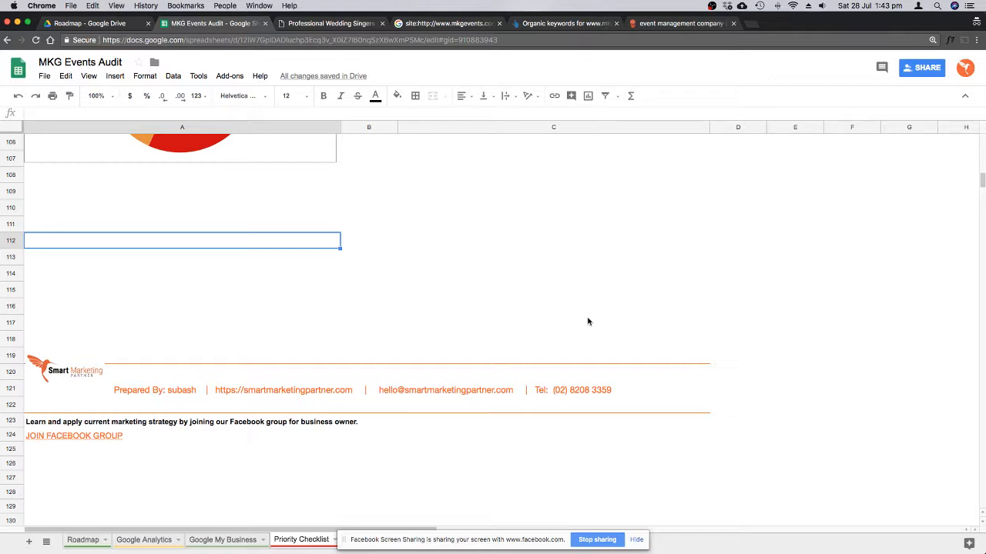
{"action": "left_click", "coordinate": [50, 368]}
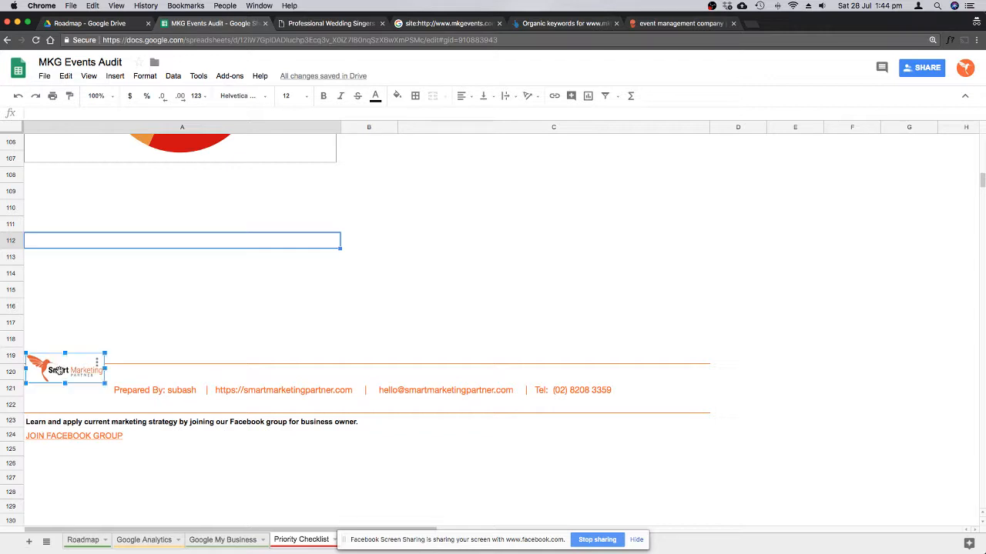
{"action": "left_click_drag", "start_coordinate": [60, 383], "coordinate": [58, 390]}
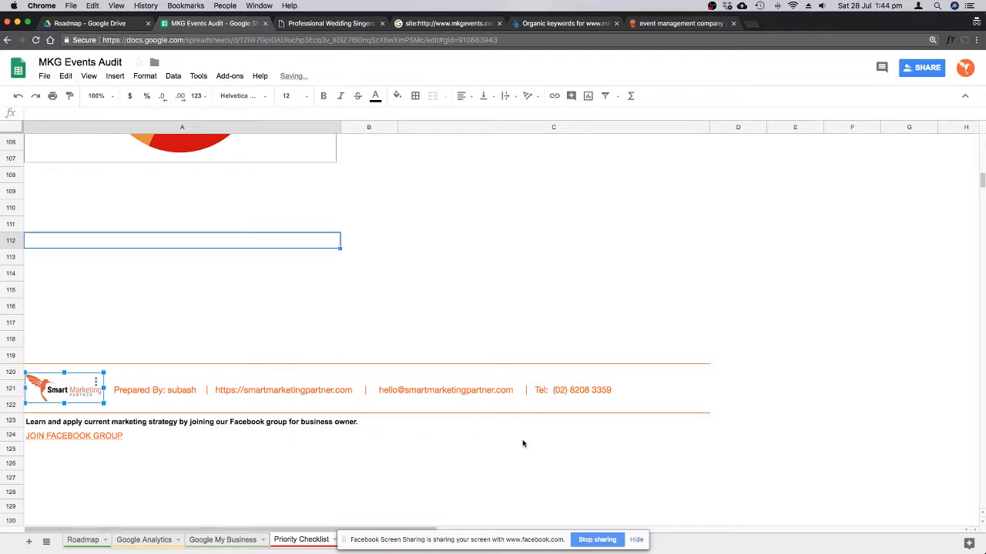
{"action": "left_click", "coordinate": [816, 429]}
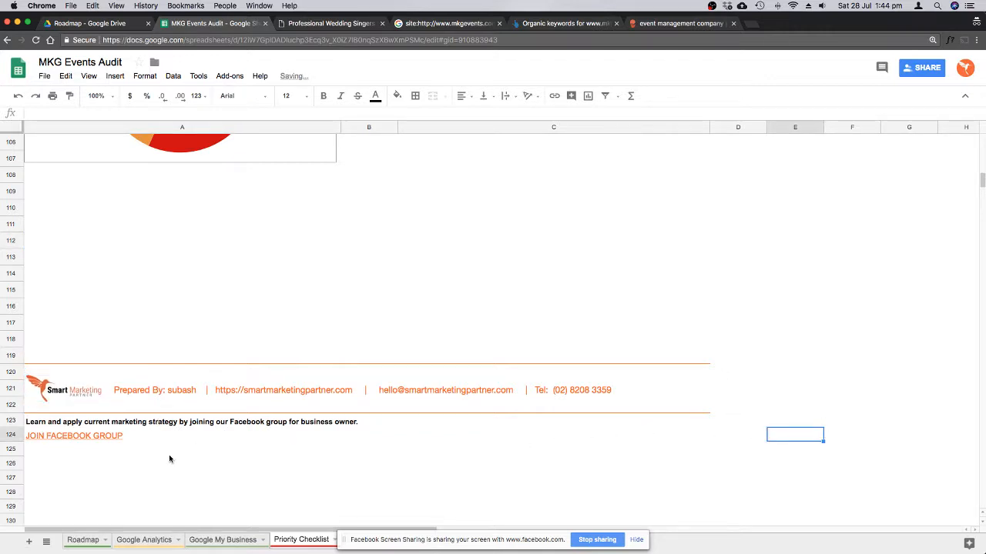